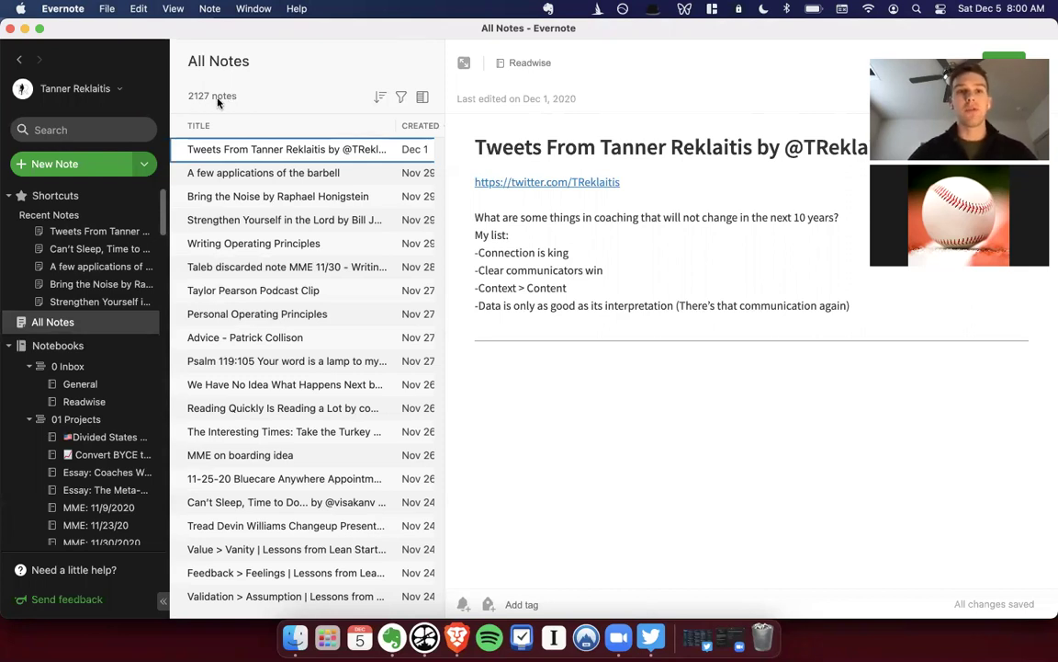
Collapse all expanded notebook stacks, including 0 Inbox and 01 Projects, so that only the stack names are listed.
scroll(301, 208, "down", 3)
scroll(303, 206, "up", 3)
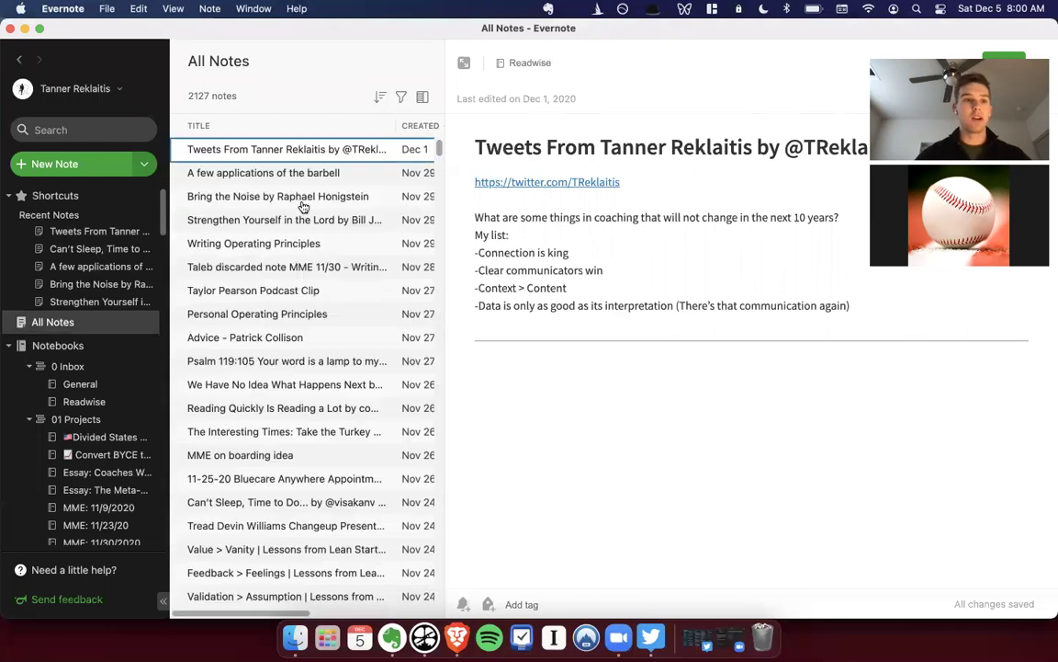
scroll(83, 271, "down", 2)
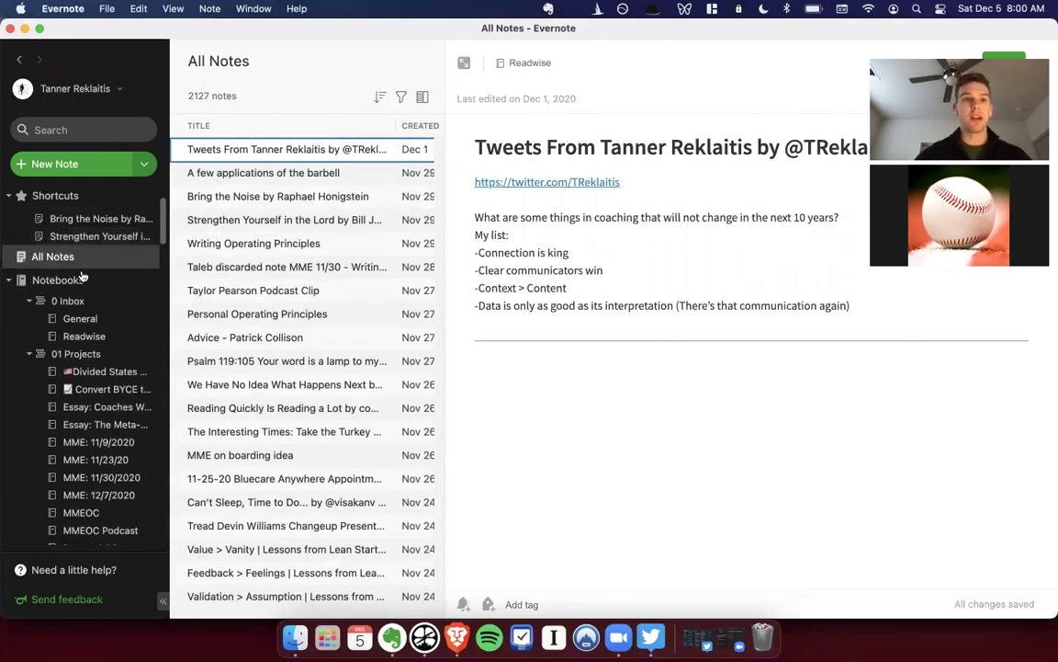
left_click(28, 354)
left_click(28, 372)
left_click(28, 406)
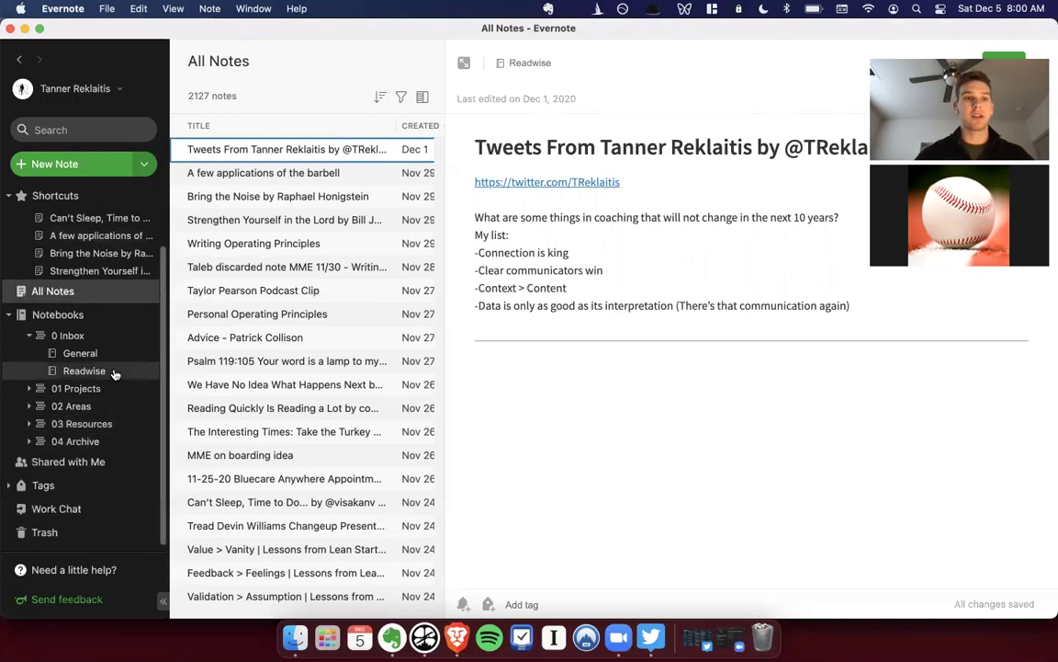
left_click(28, 336)
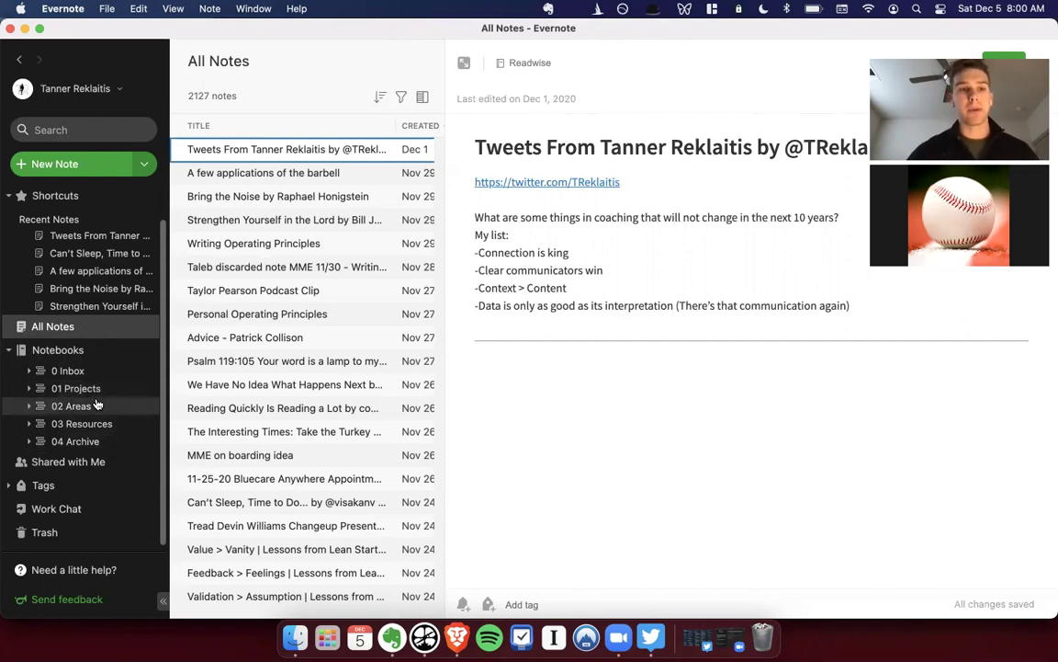
Expand the 01 Projects stack and widen the sidebar to give the notebook names more room.
left_click(28, 388)
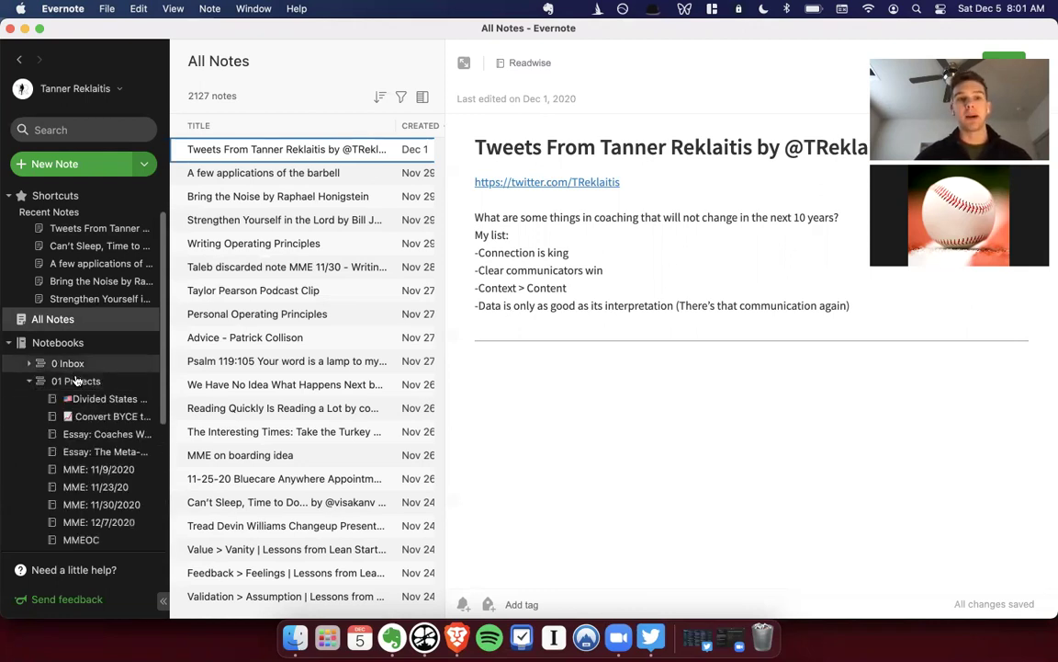
scroll(77, 381, "down", 2)
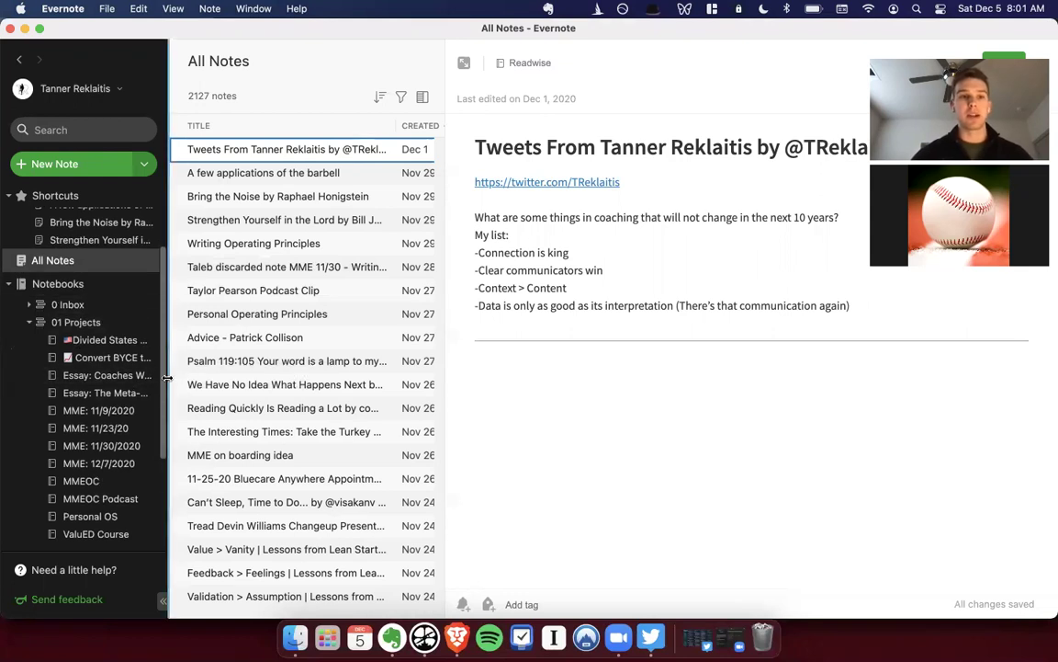
left_click_drag(167, 378, 214, 382)
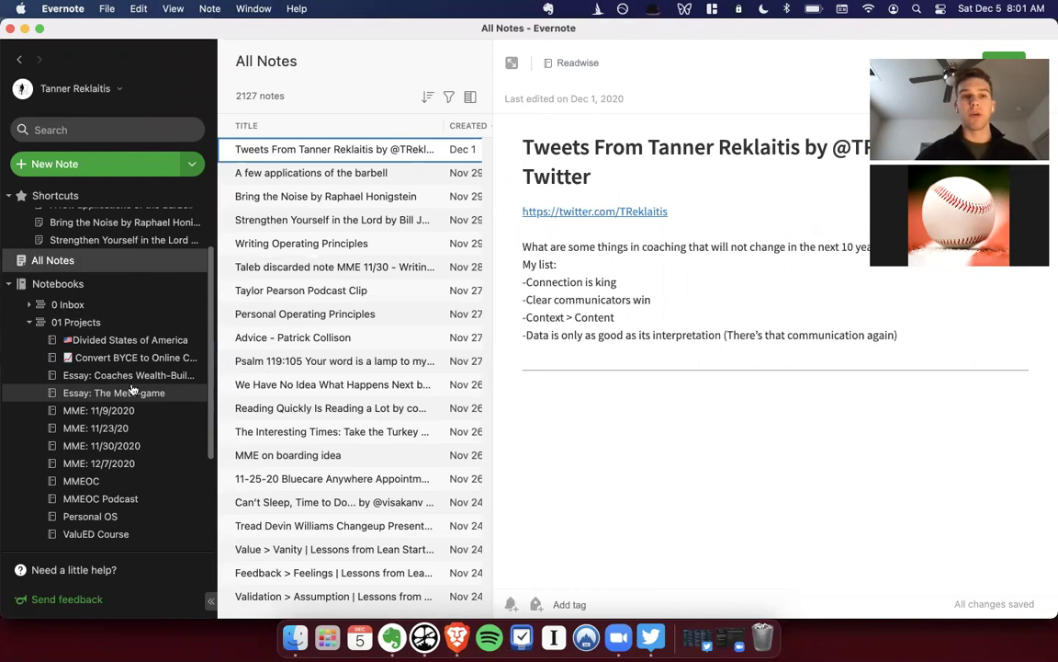
View the MME: 11/23/20 notebook in the 01 Projects stack and collapse that stack again.
scroll(160, 393, "down", 1)
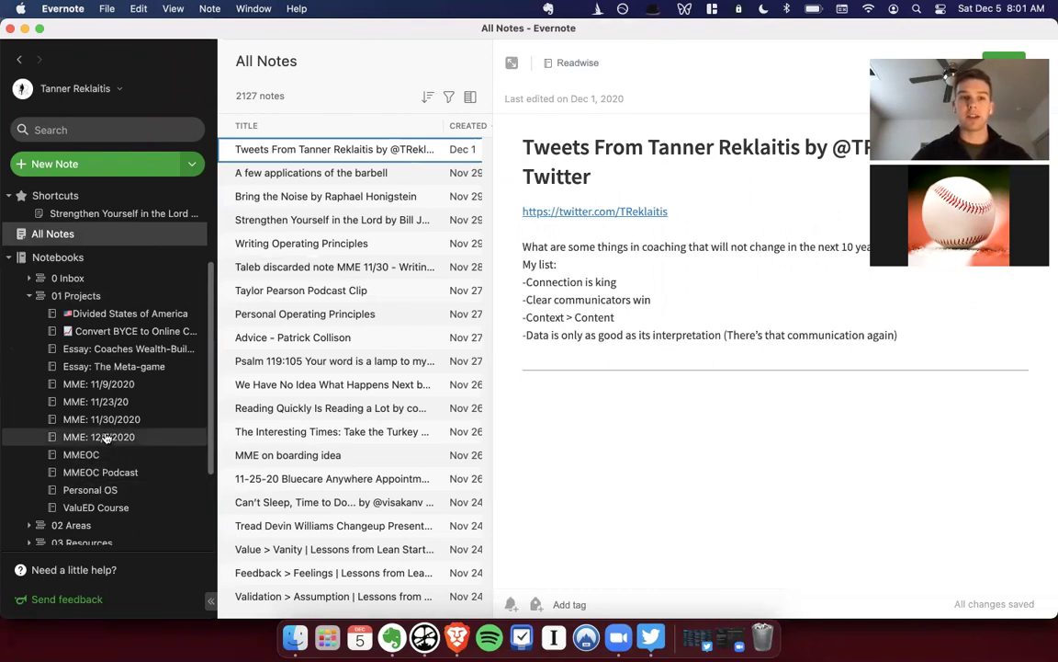
scroll(105, 437, "down", 2)
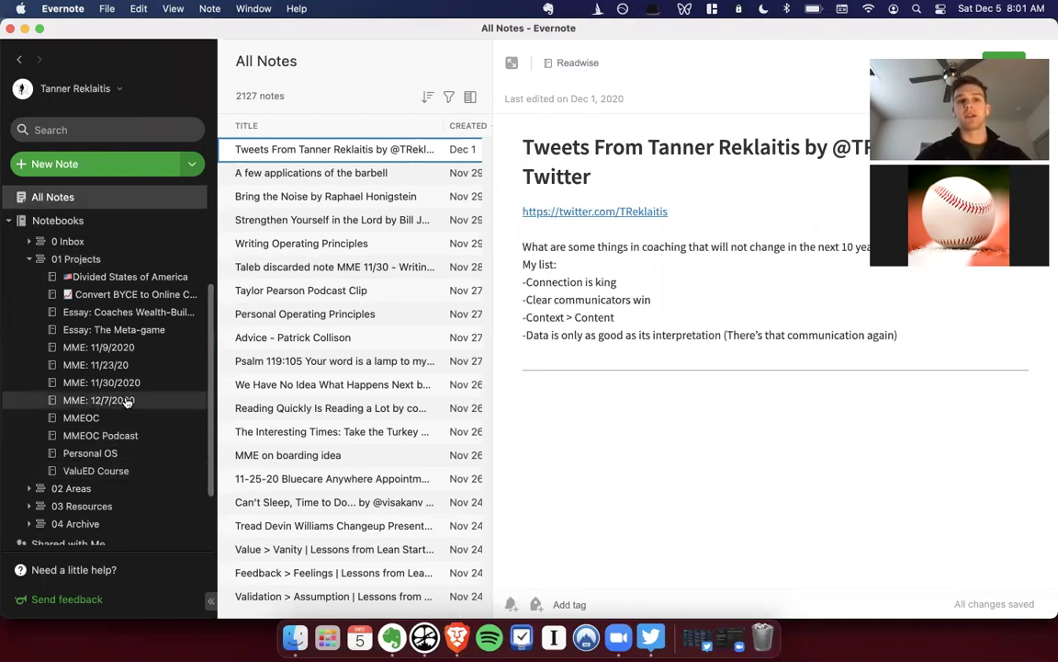
scroll(127, 401, "up", 2)
left_click(120, 411)
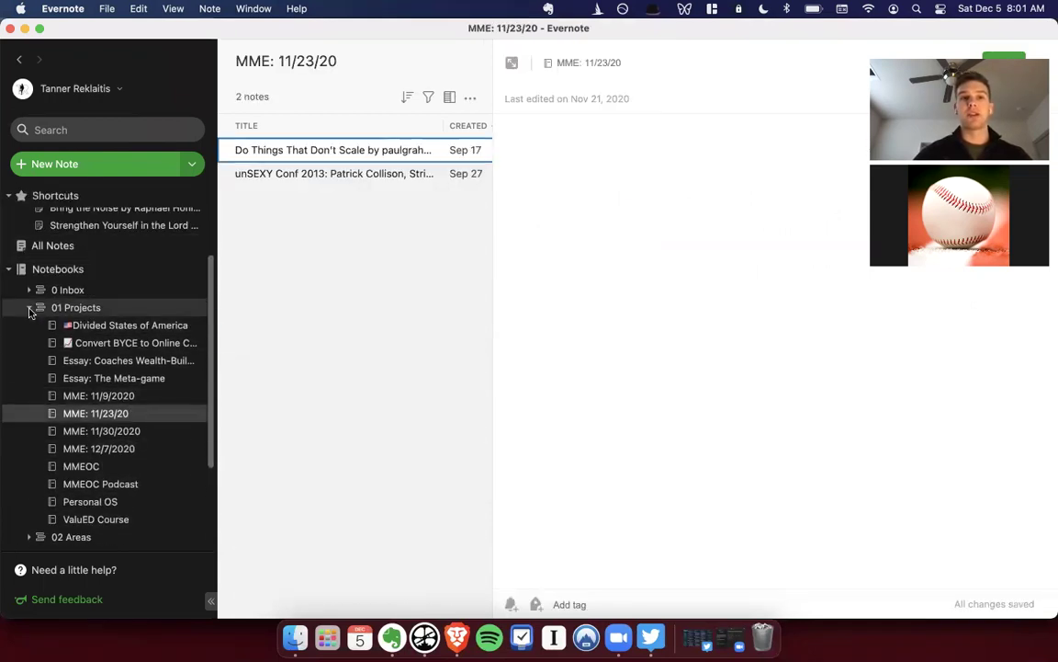
left_click(28, 312)
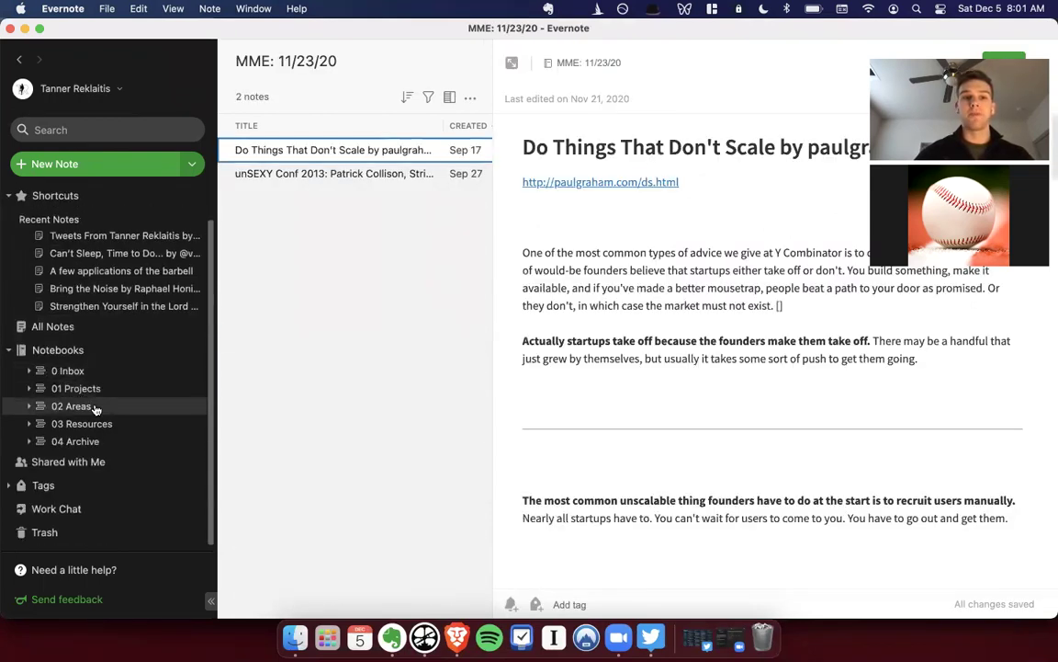
Expand the 02 Areas stack, view its Apartment, Baseball and Christian notebooks, and look through the remaining ones.
left_click(29, 405)
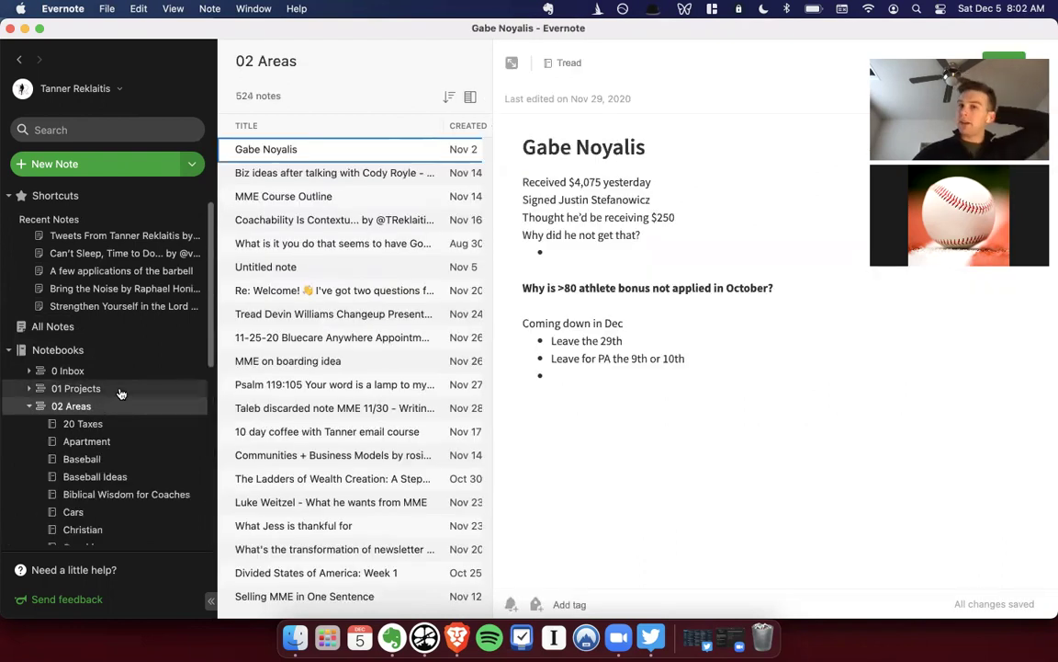
scroll(121, 393, "down", 3)
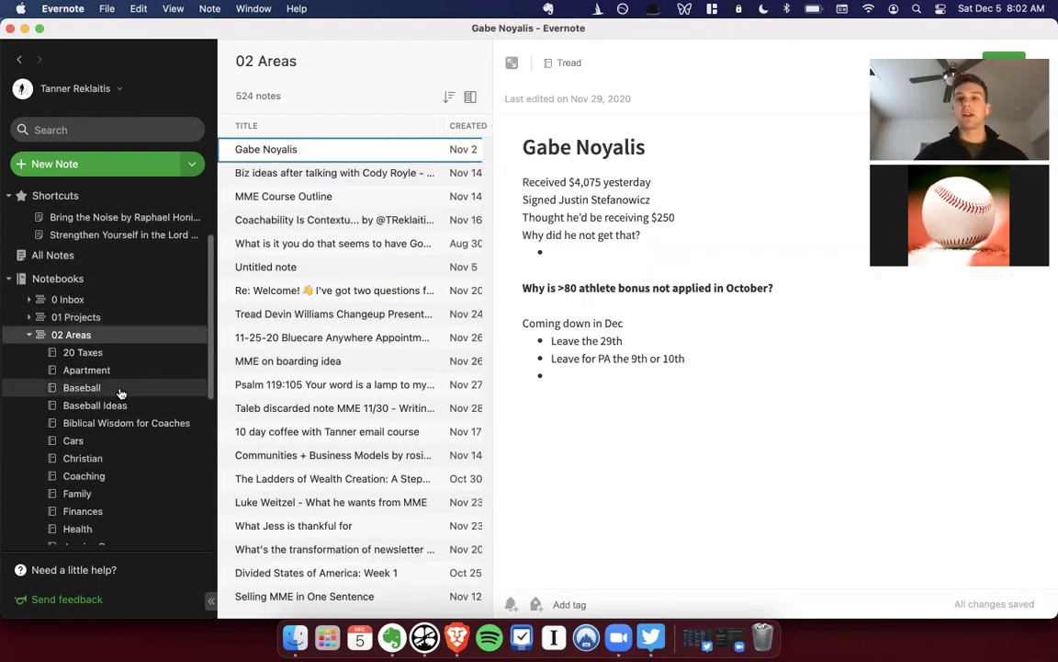
scroll(129, 363, "down", 3)
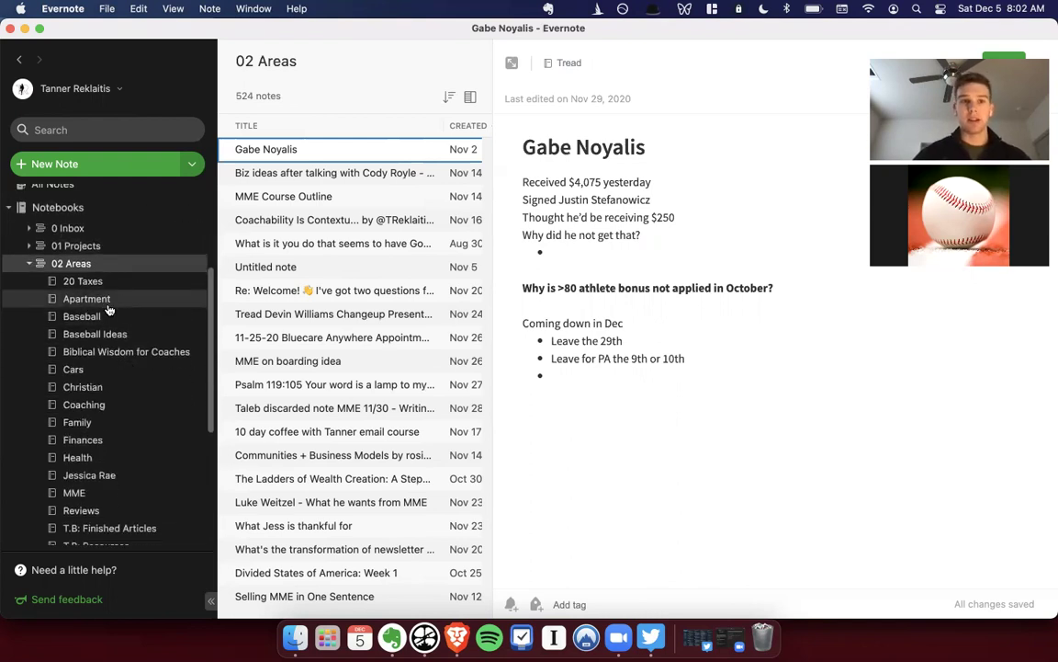
left_click(106, 301)
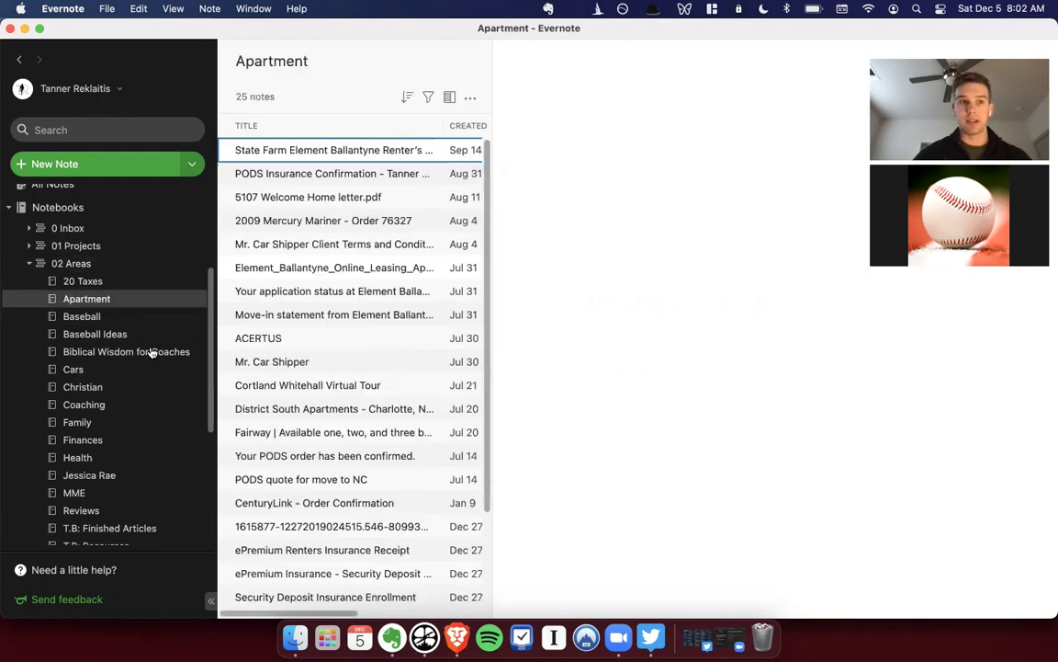
left_click(111, 317)
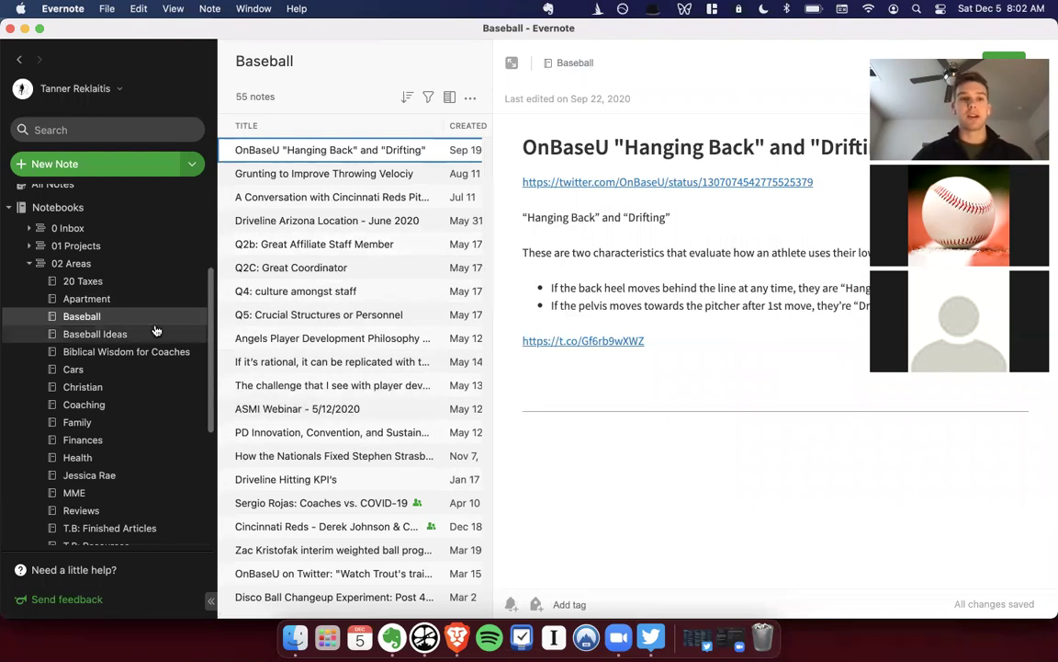
left_click(100, 390)
scroll(103, 390, "down", 3)
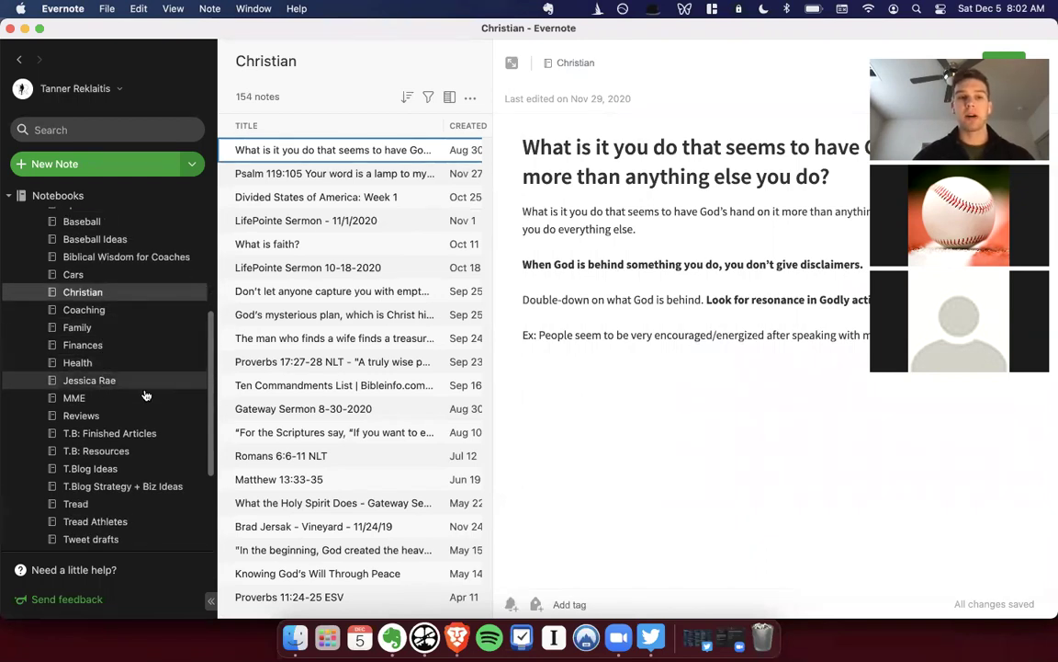
scroll(125, 422, "down", 2)
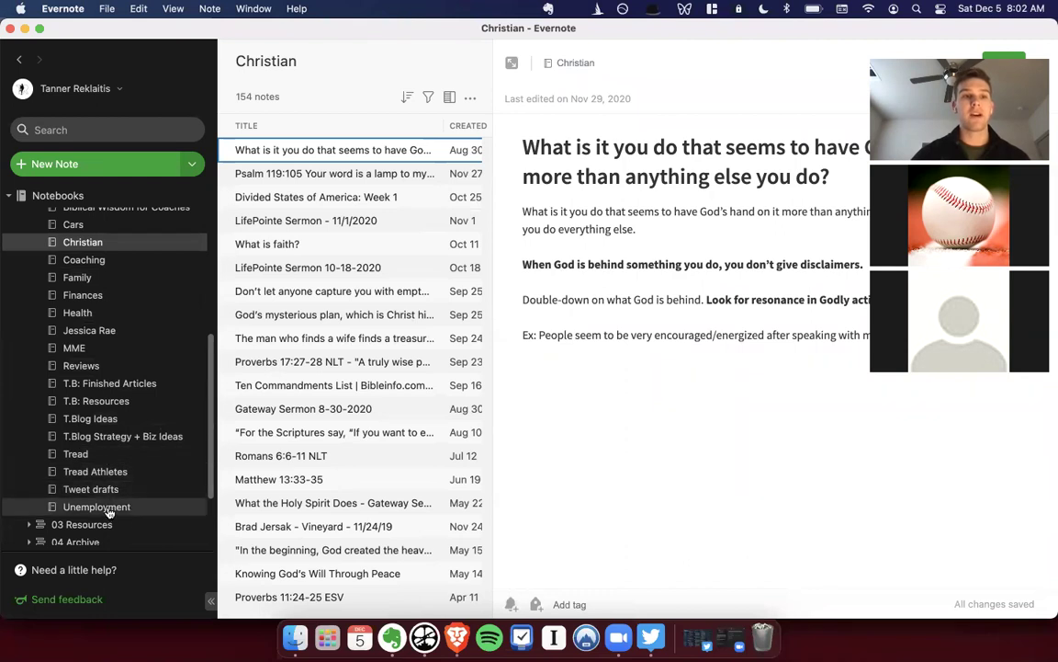
Show the notes of the 0 Inbox stack and collapse the 02 Areas stack.
scroll(78, 318, "up", 8)
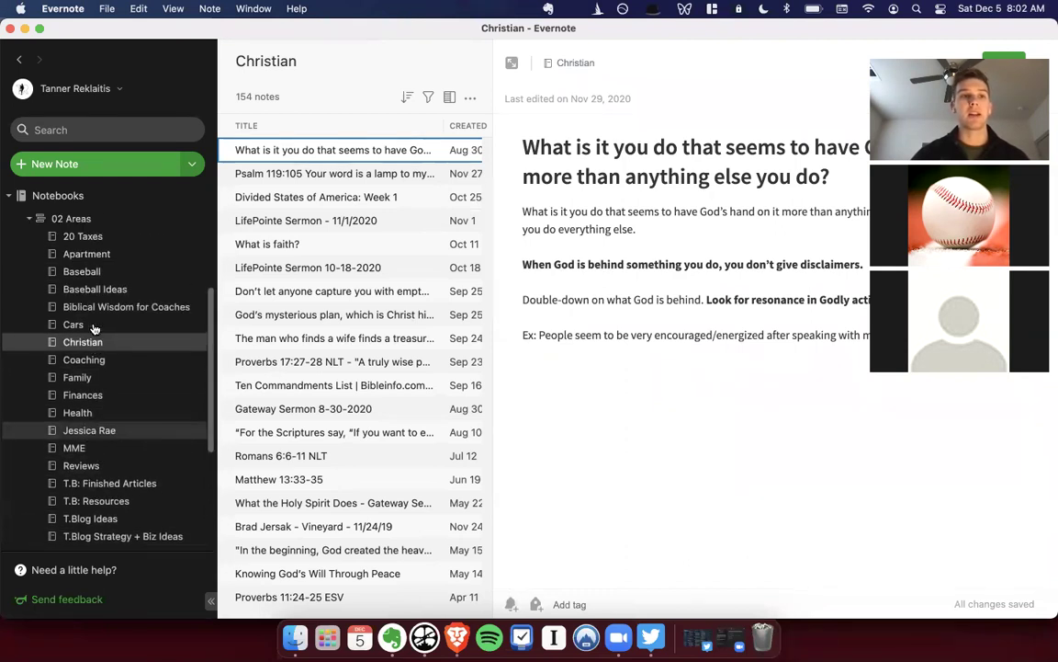
left_click(69, 322)
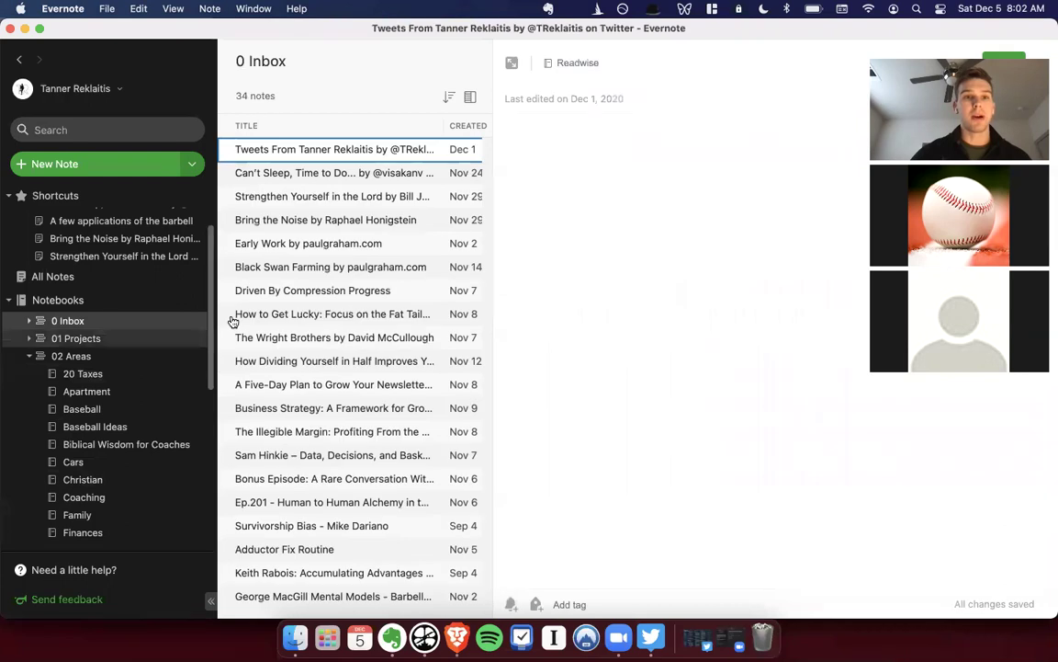
left_click(32, 358)
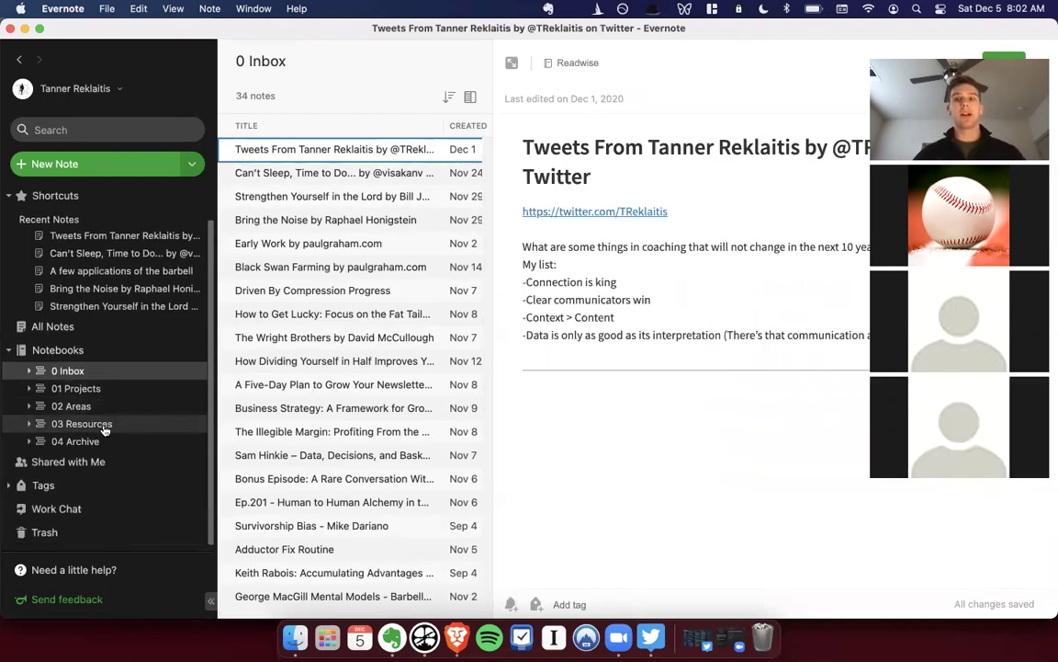
Expand the 03 Resources stack and look through its topic notebooks from analytics to Writing.
left_click(30, 424)
scroll(129, 414, "down", 2)
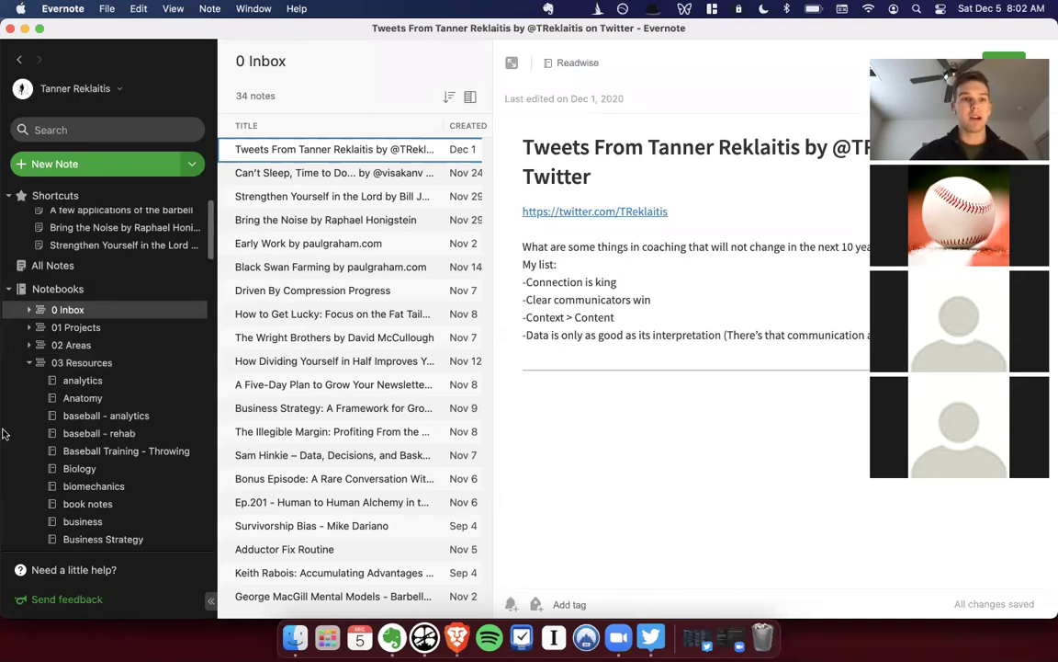
scroll(66, 367, "down", 4)
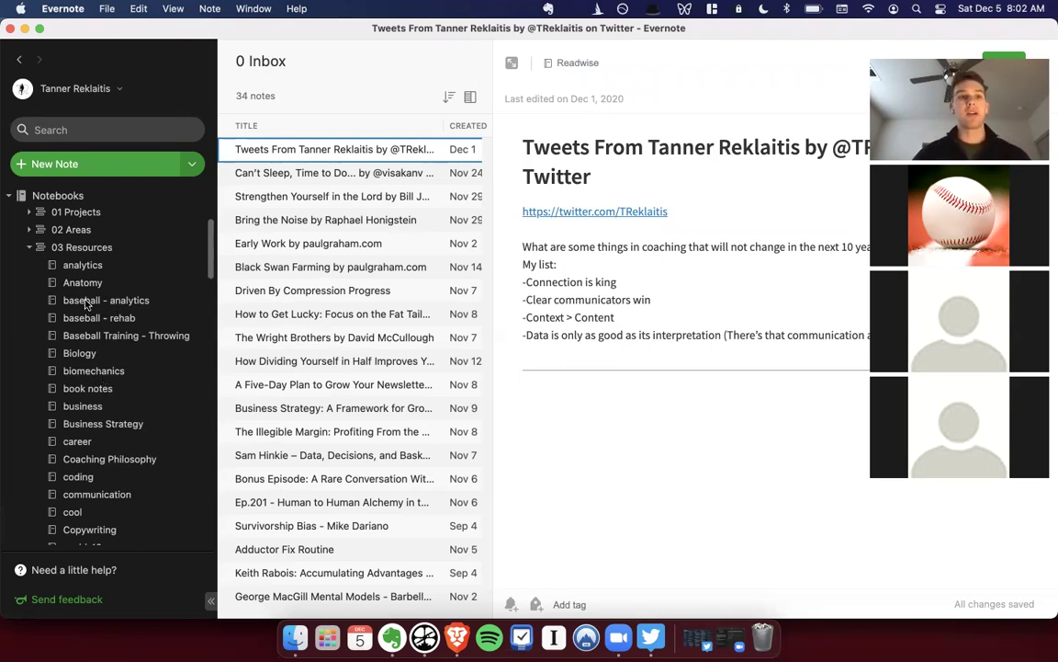
scroll(105, 322, "down", 7)
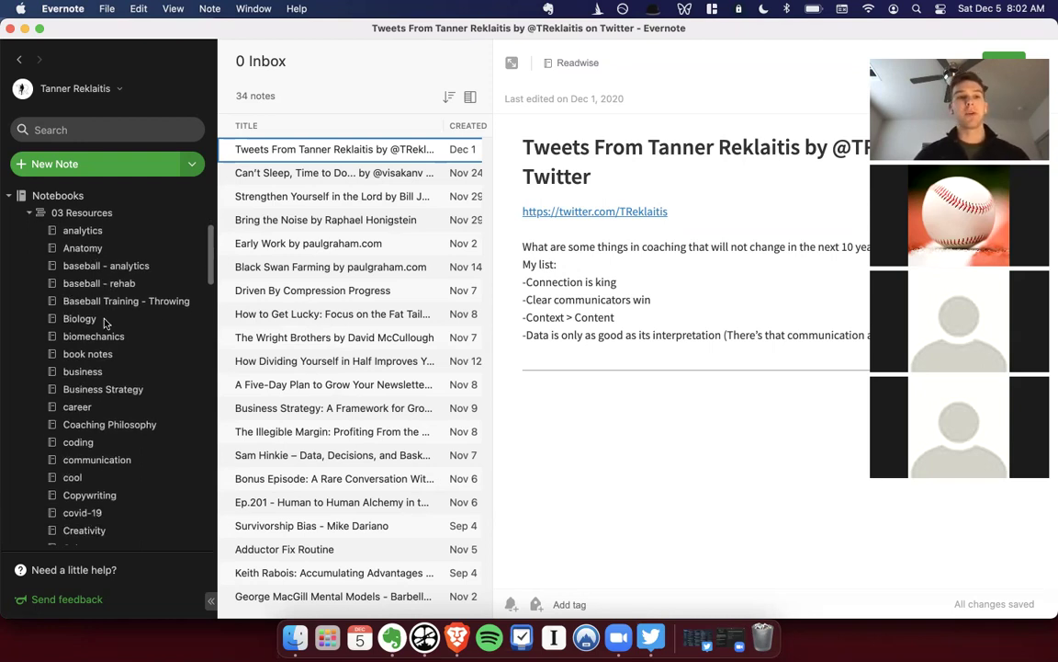
scroll(105, 321, "down", 13)
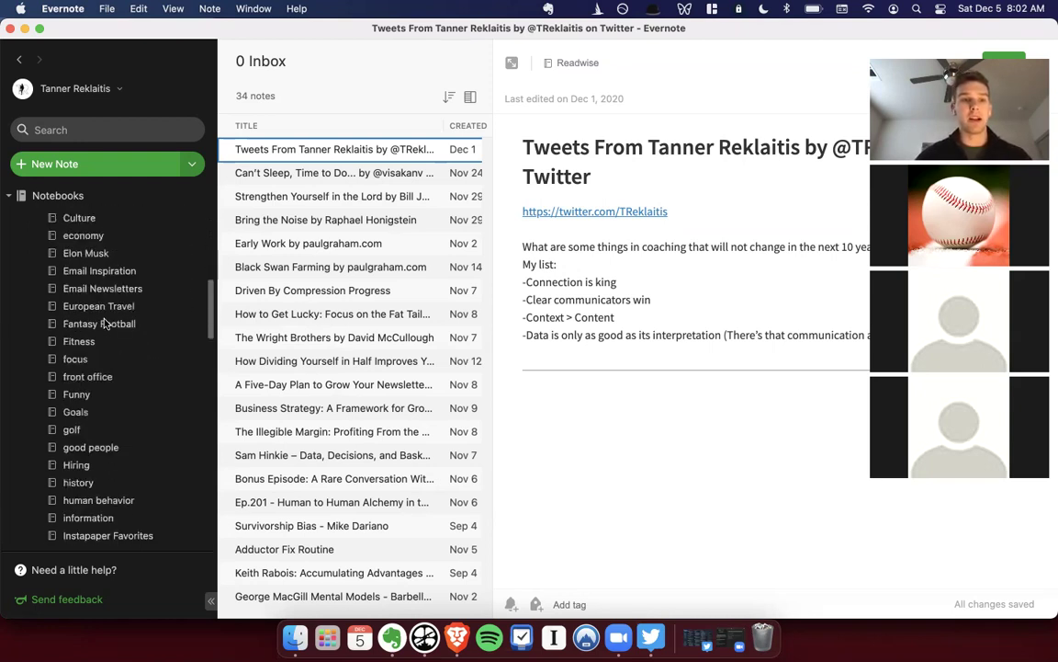
scroll(106, 322, "up", 9)
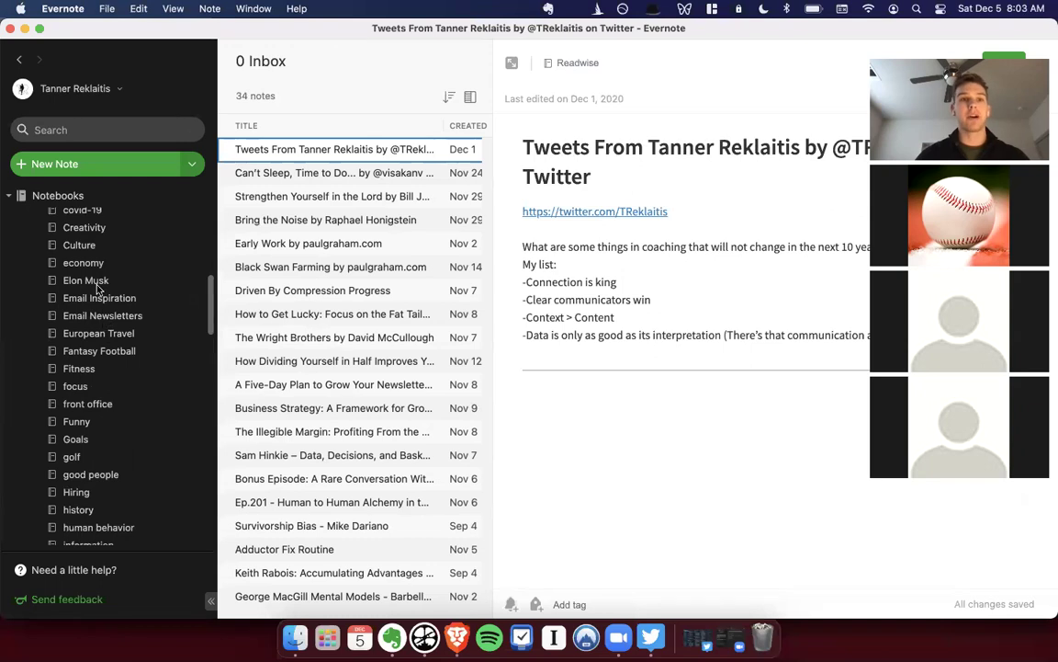
scroll(99, 288, "down", 4)
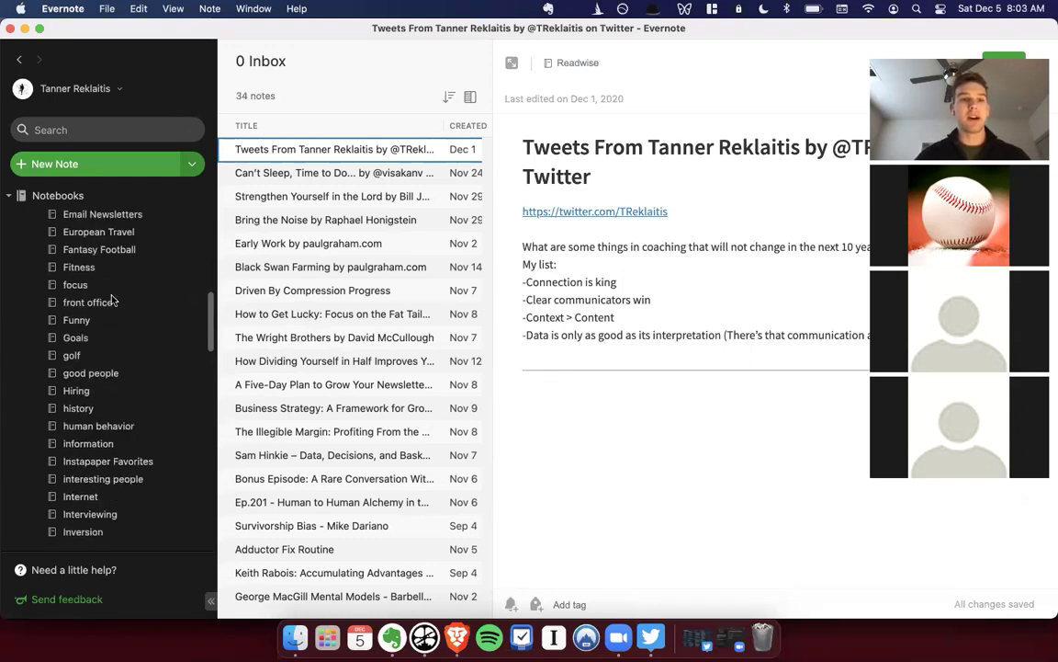
scroll(73, 337, "down", 6)
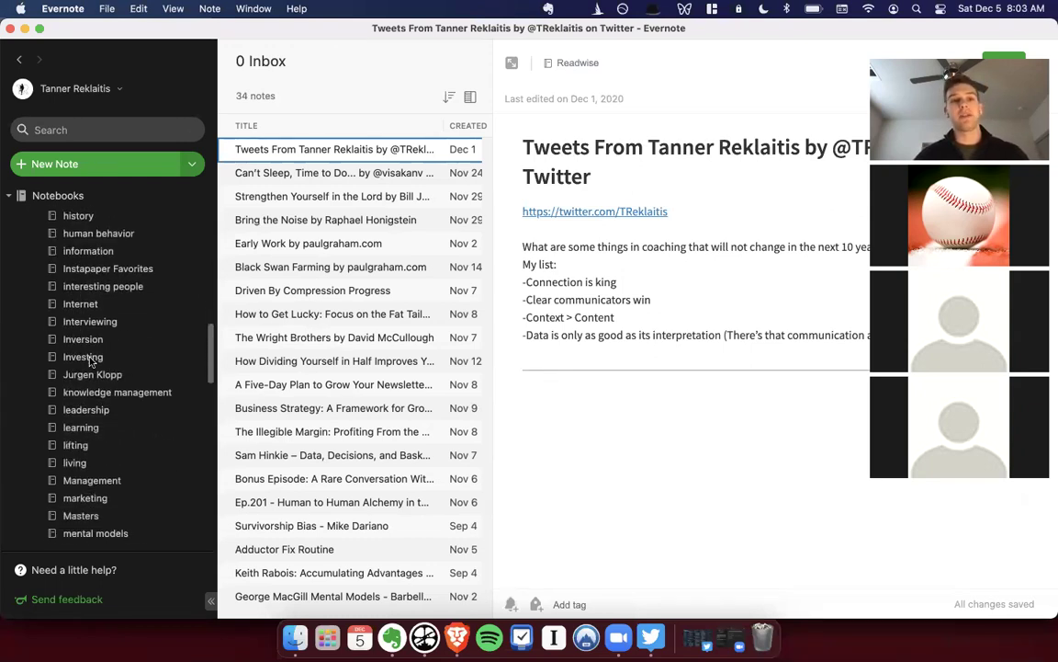
scroll(94, 384, "down", 7)
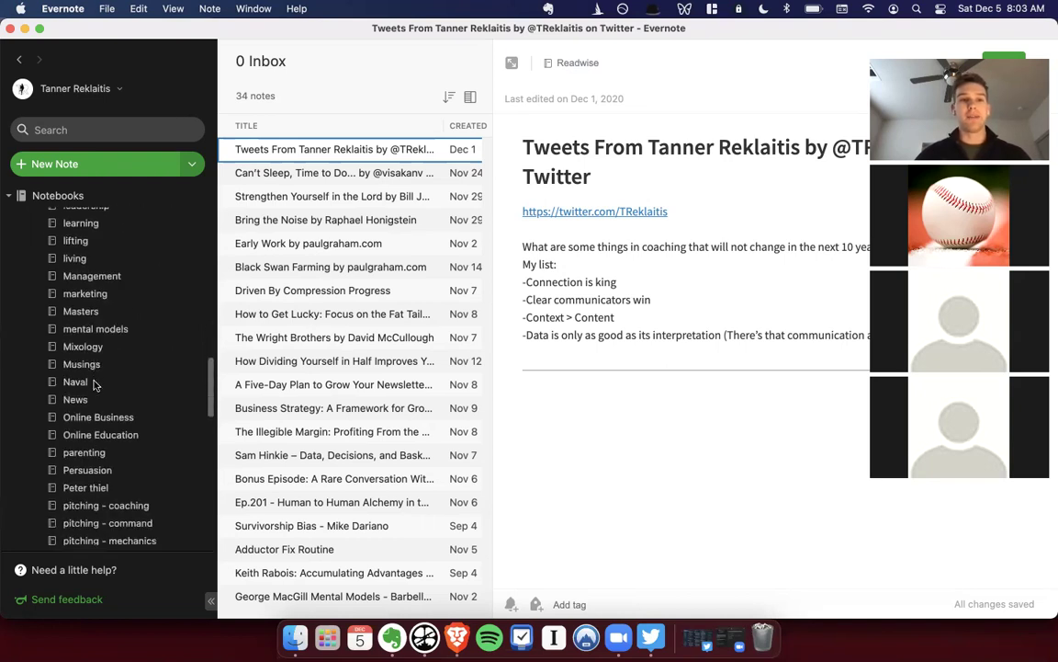
scroll(126, 405, "down", 4)
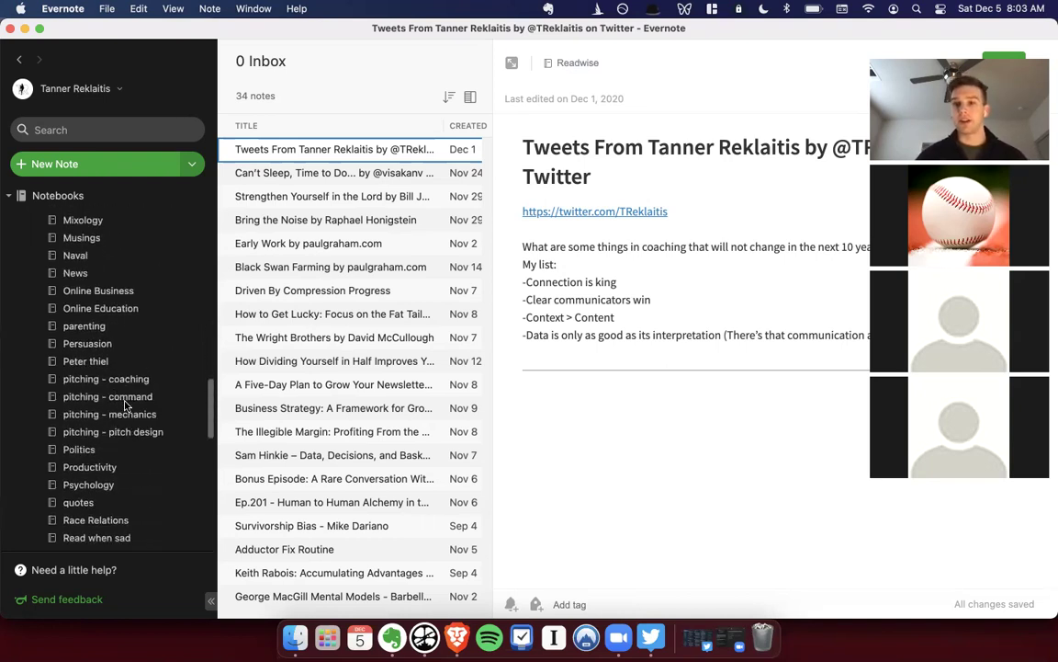
scroll(126, 405, "down", 1)
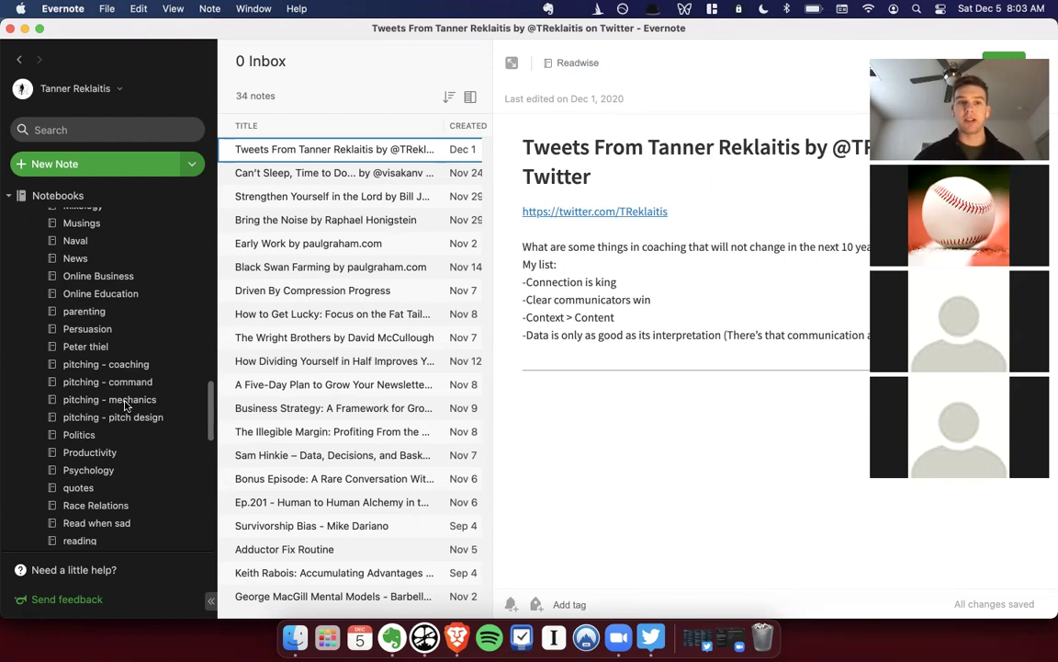
scroll(126, 405, "down", 9)
scroll(126, 405, "down", 7)
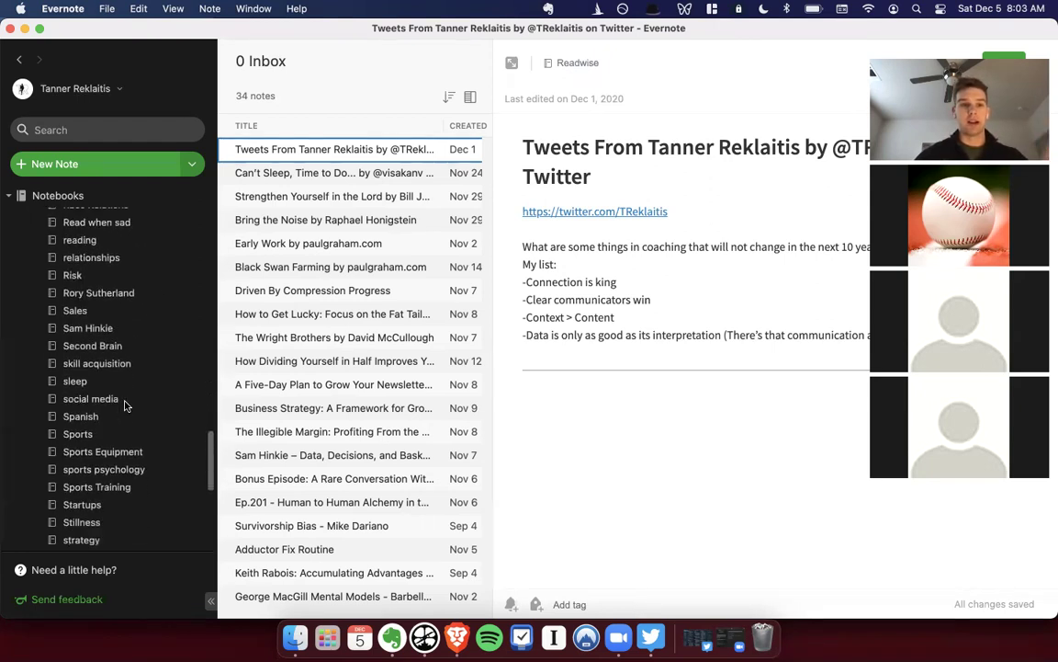
scroll(126, 405, "down", 2)
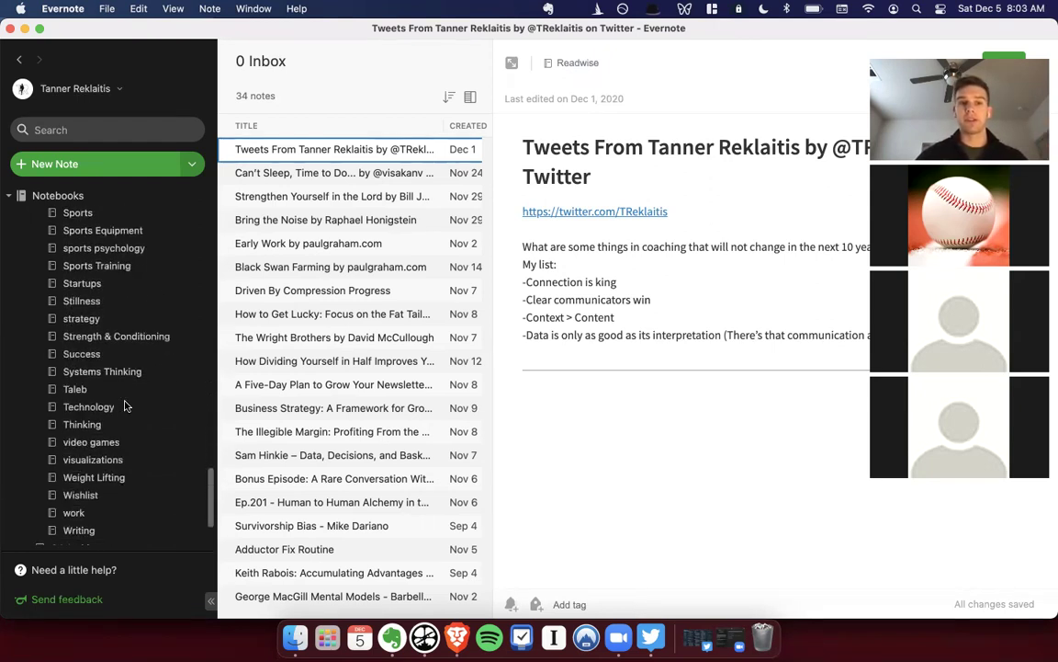
Open the Writing notebook at the end of the 03 Resources stack to view its notes.
left_click(83, 531)
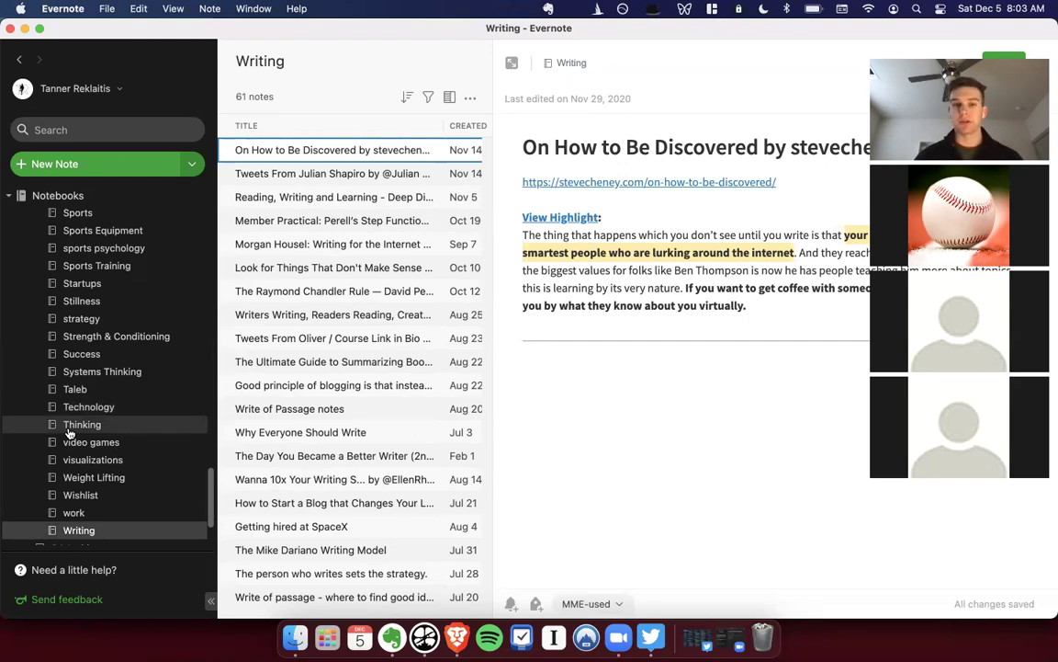
scroll(69, 432, "down", 3)
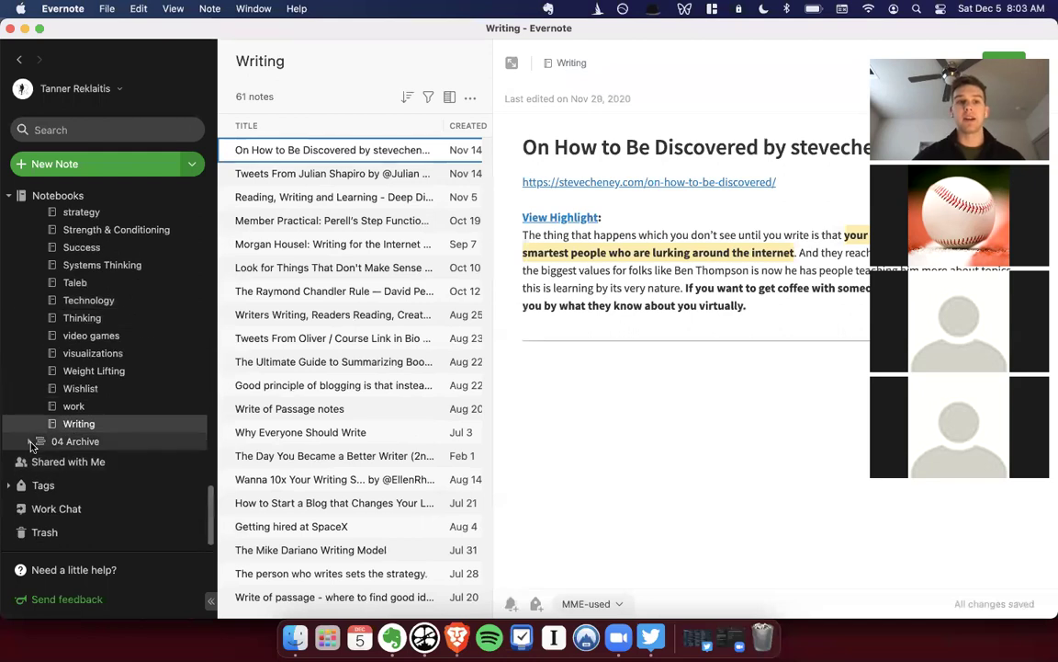
Show the notes of the 04 Archive stack and look through the list.
left_click(138, 442)
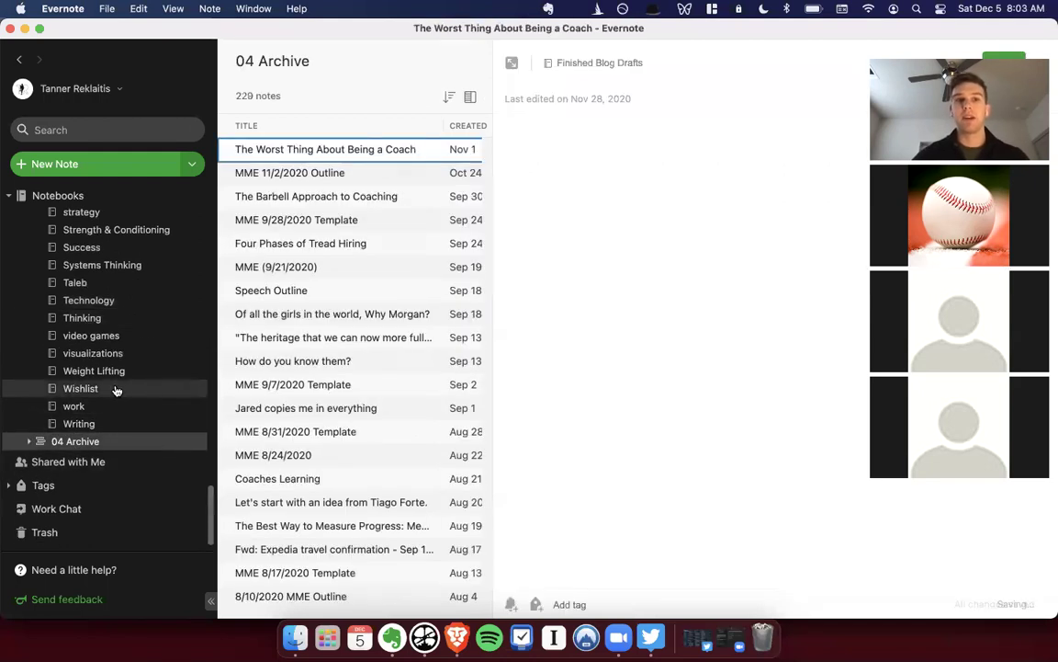
scroll(338, 294, "down", 2)
scroll(338, 294, "up", 2)
scroll(337, 294, "down", 1)
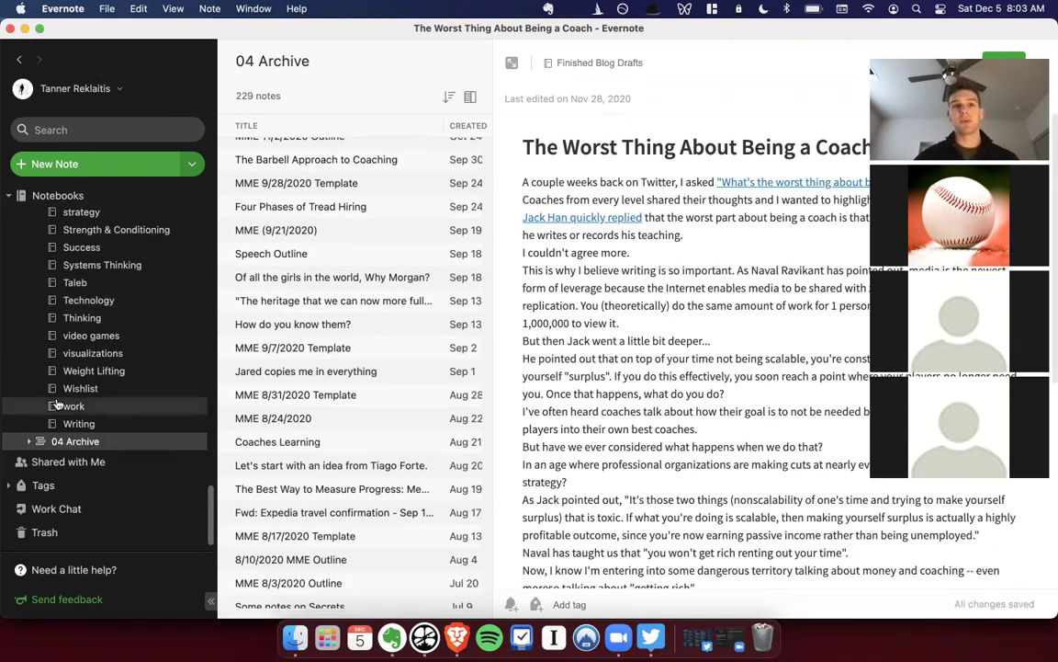
Collapse the 03 Resources stack and expand the 01 Projects stack to view its notebooks.
scroll(90, 391, "up", 10)
scroll(92, 393, "up", 5)
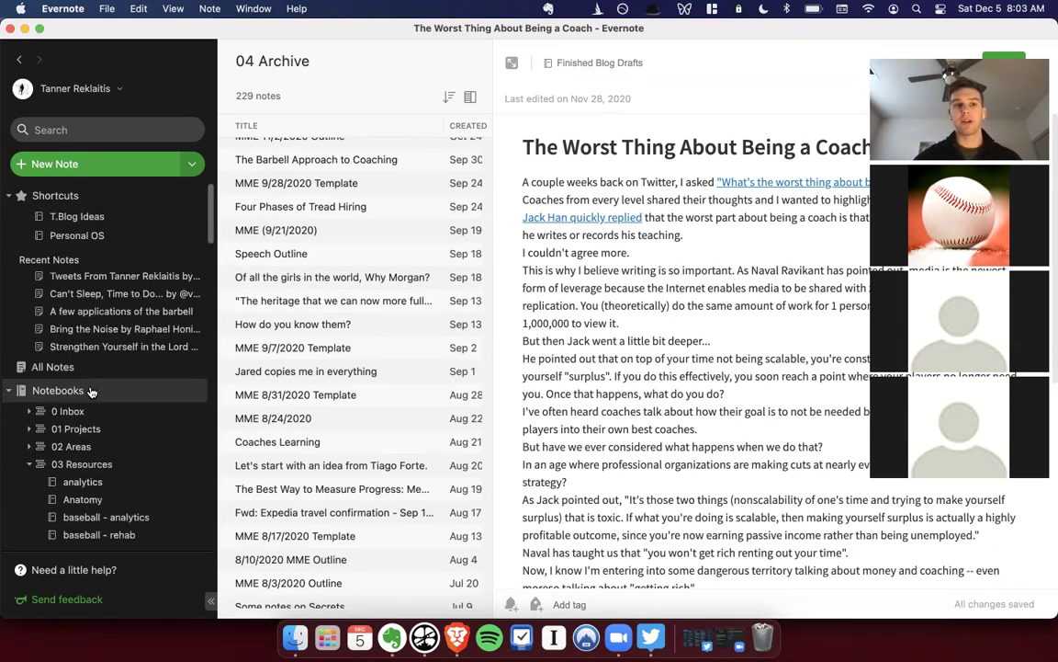
left_click(29, 469)
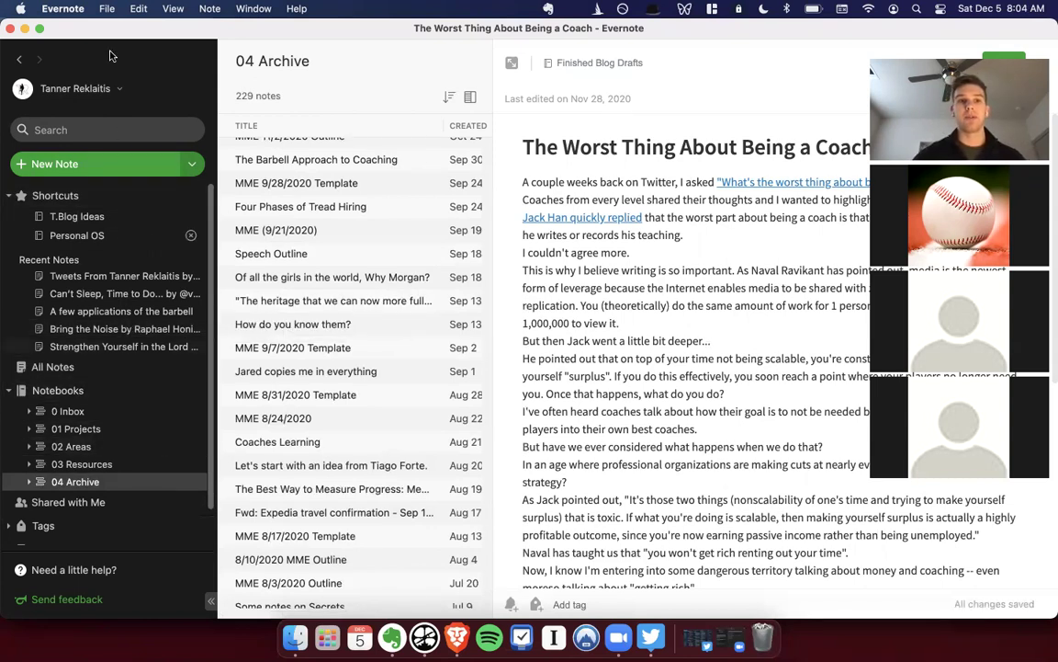
left_click(29, 429)
scroll(90, 381, "down", 3)
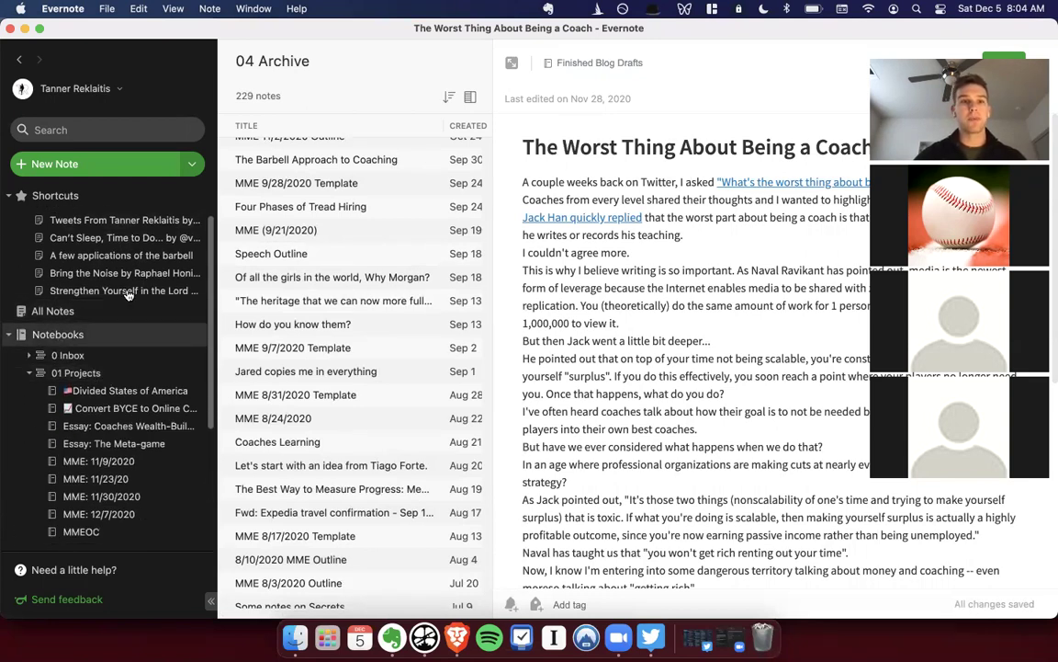
Create a new notebook named "MME: 12/7/20" from the notebooks overview.
left_click(58, 334)
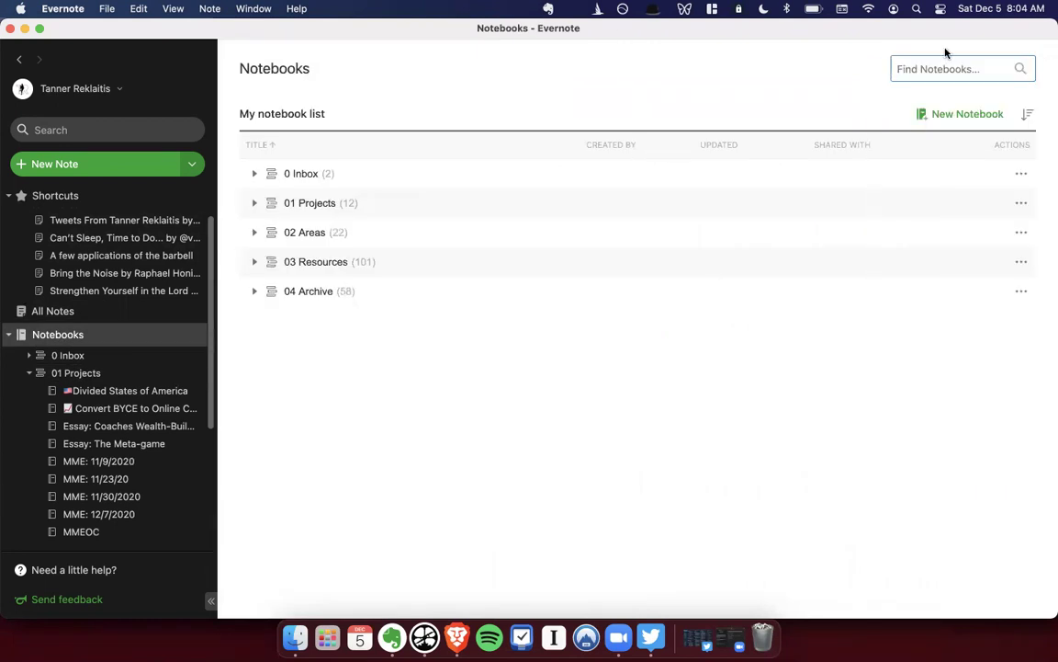
left_click(946, 114)
type("MME: ")
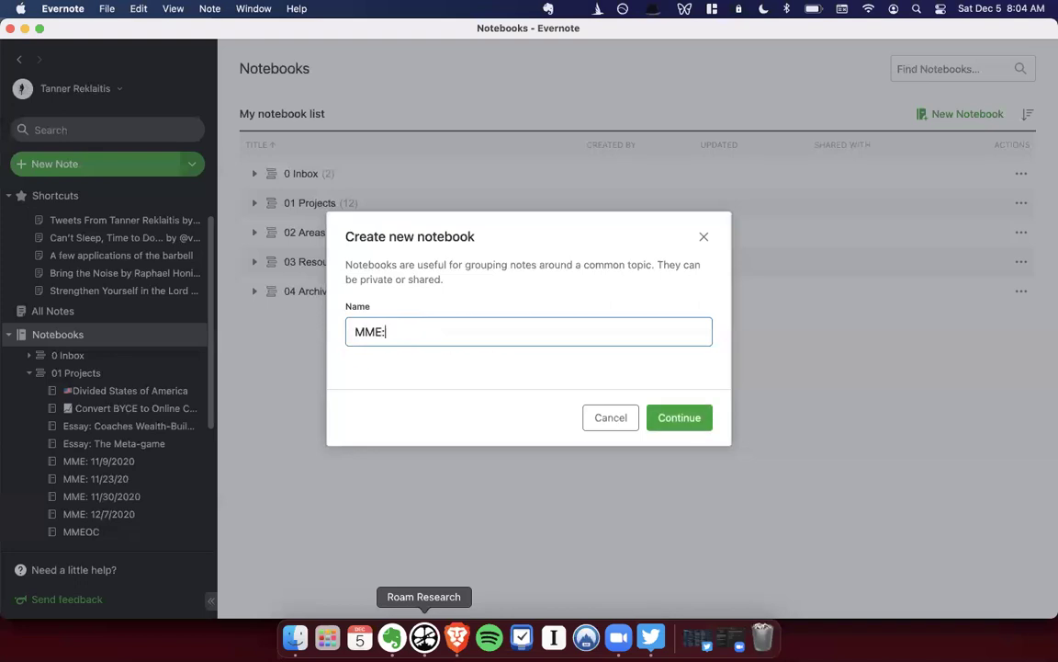
type("12/7/20")
left_click(681, 422)
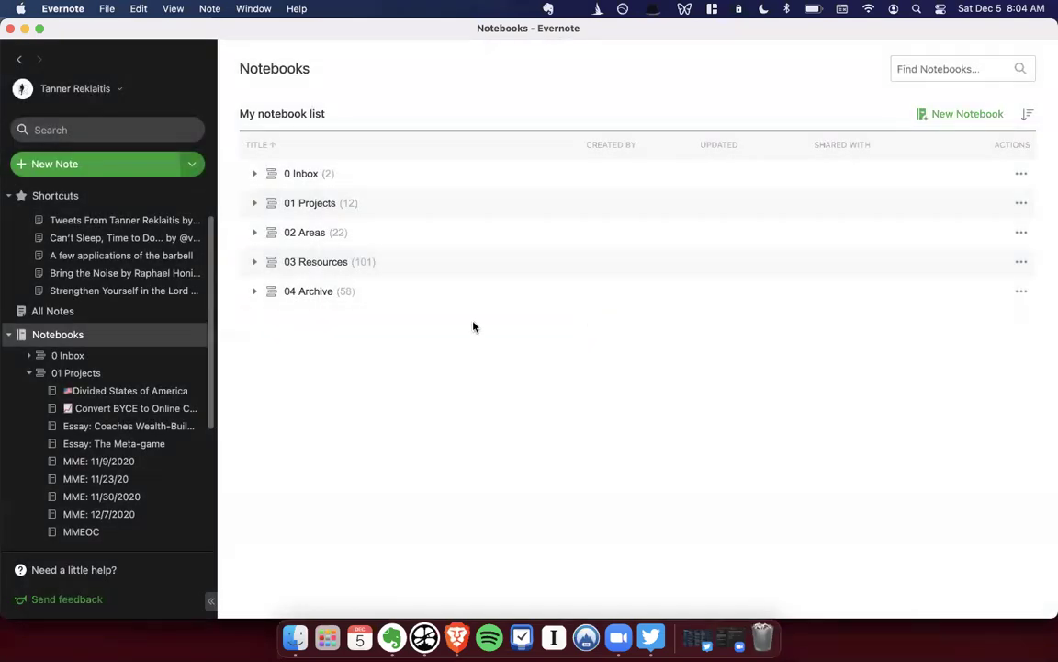
Move the MME: 12/7/20 notebook into the 01 Projects stack, expand the stack and open its MME: 12/7/2020 notebook.
left_click_drag(320, 322, 319, 204)
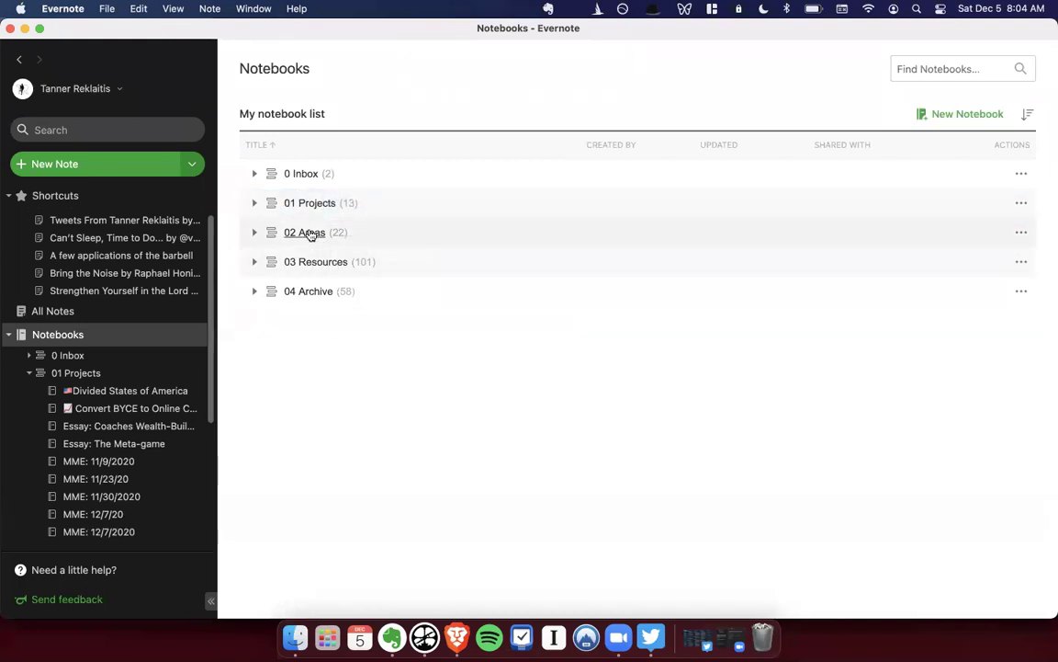
left_click(253, 203)
scroll(332, 351, "down", 2)
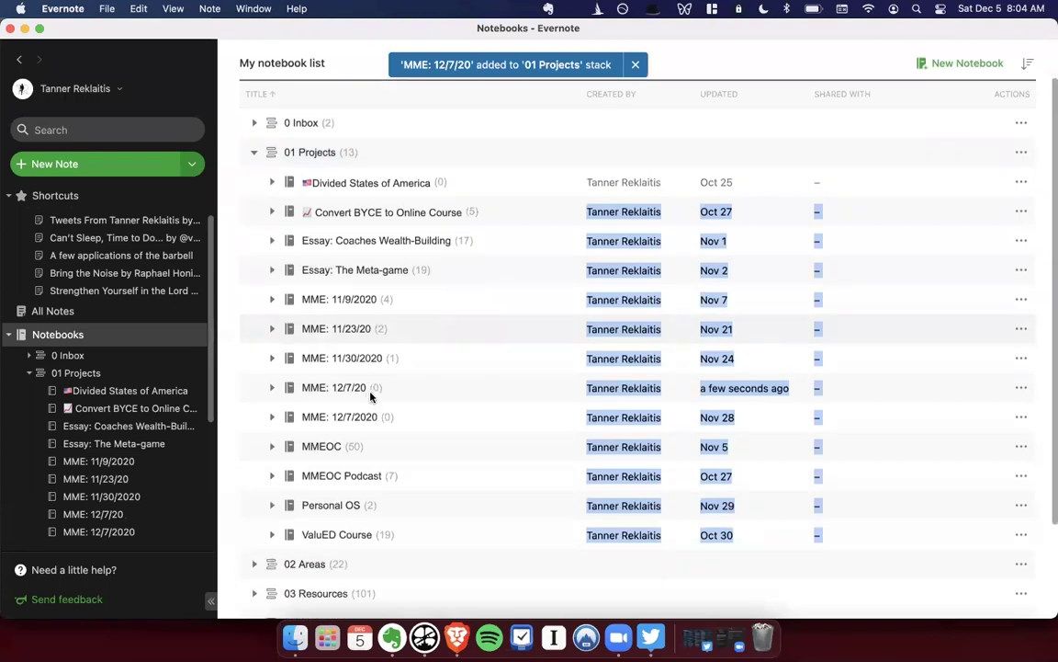
left_click(349, 417)
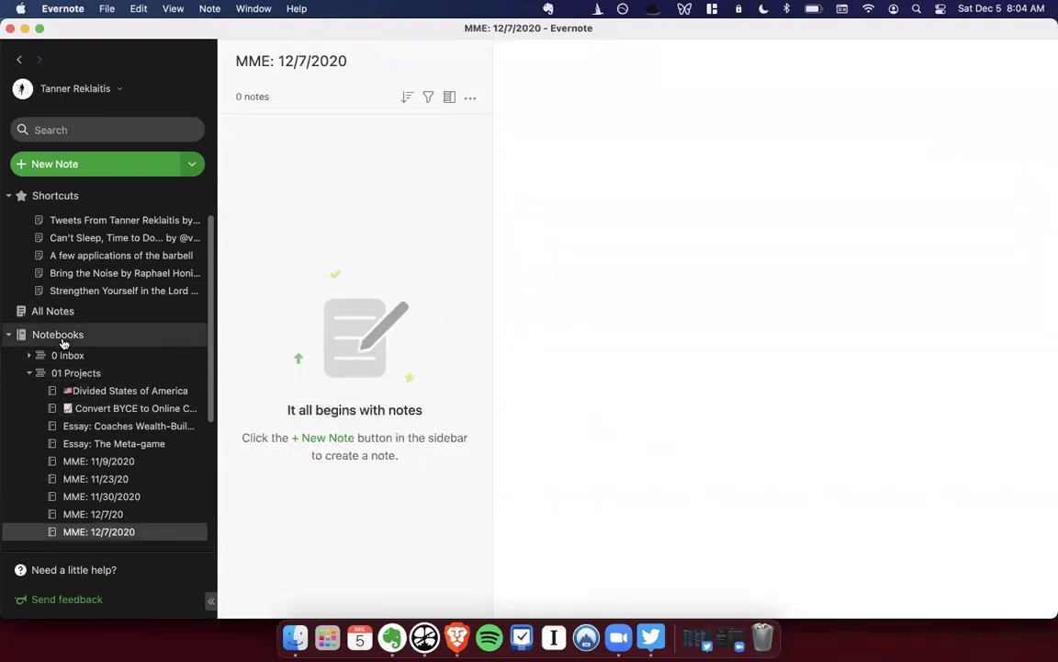
Show all notes and look through the most recent titles.
left_click(51, 312)
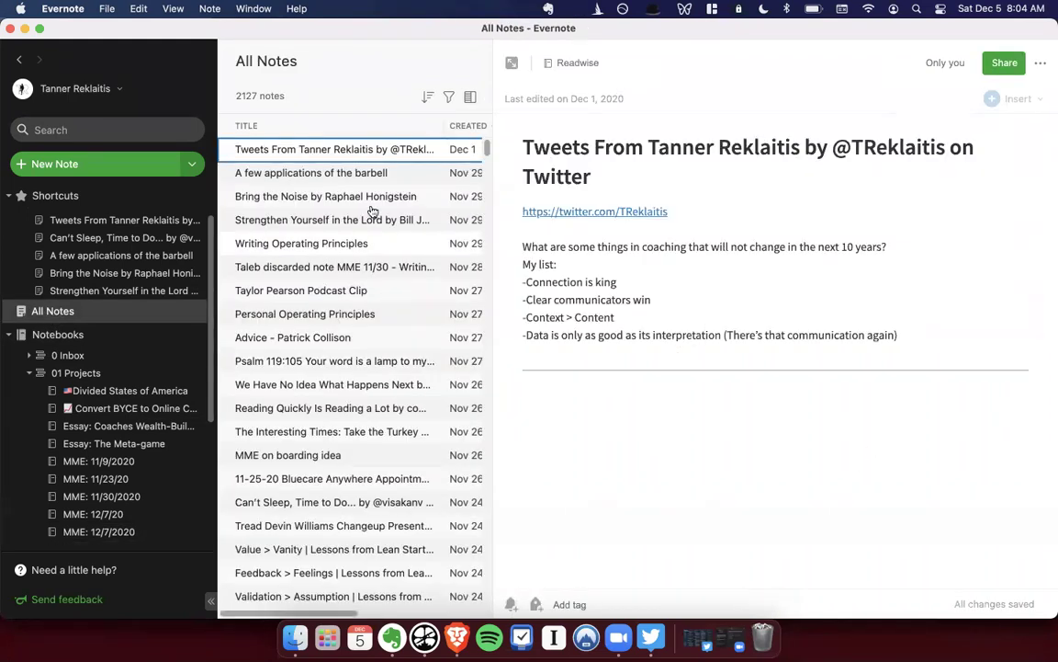
scroll(401, 254, "down", 2)
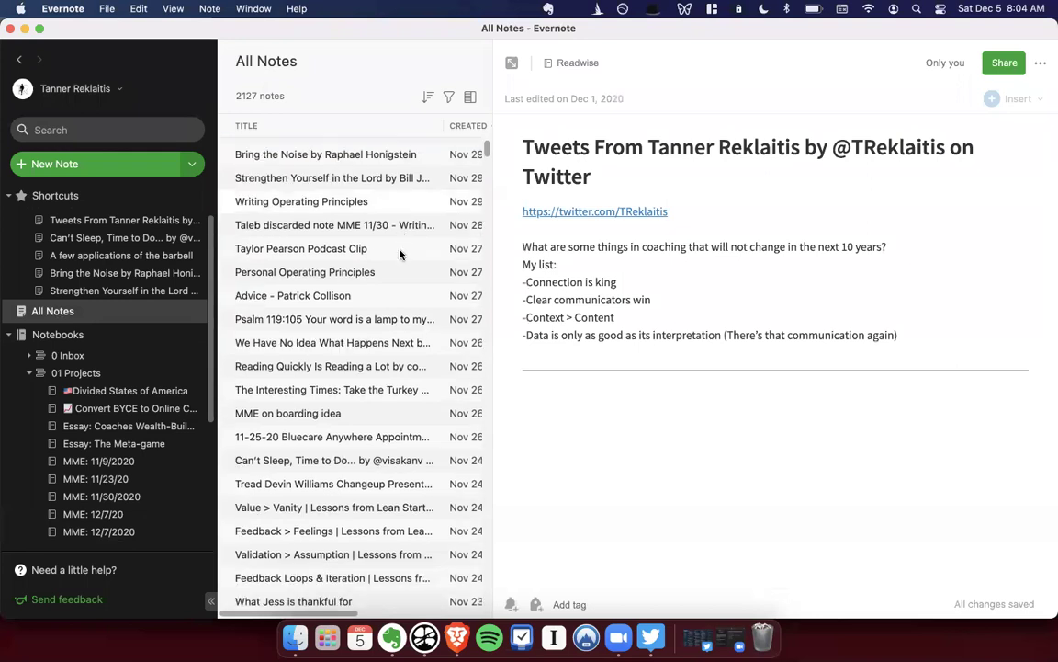
scroll(402, 256, "down", 2)
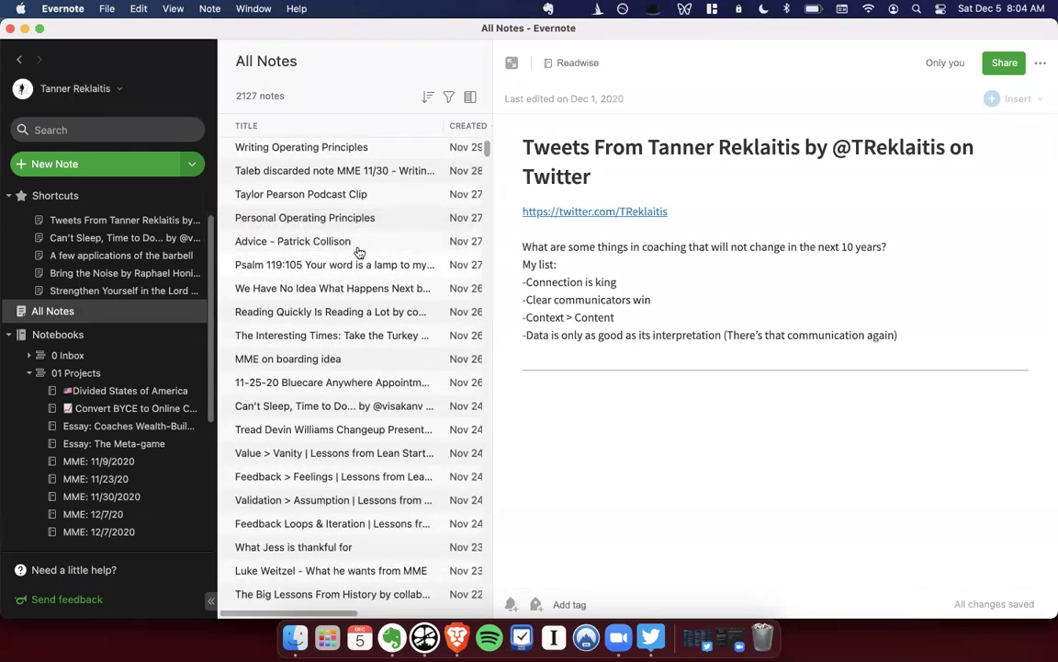
Open the Personal Operating Principles note, look it over and move it to the MME: 12/7/20 notebook.
left_click(313, 225)
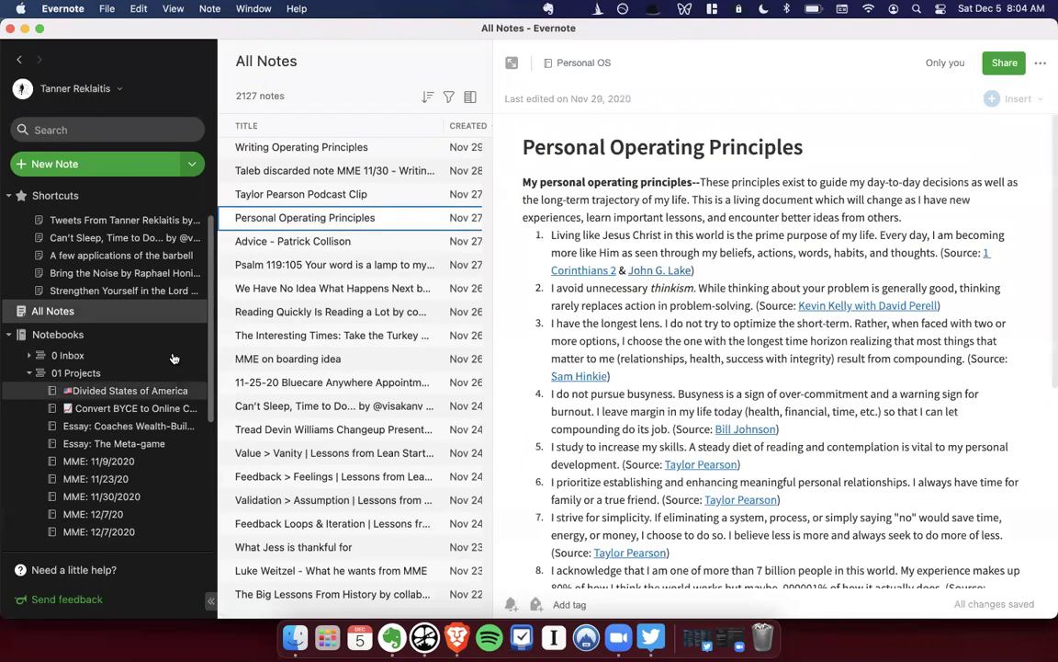
scroll(640, 252, "down", 8)
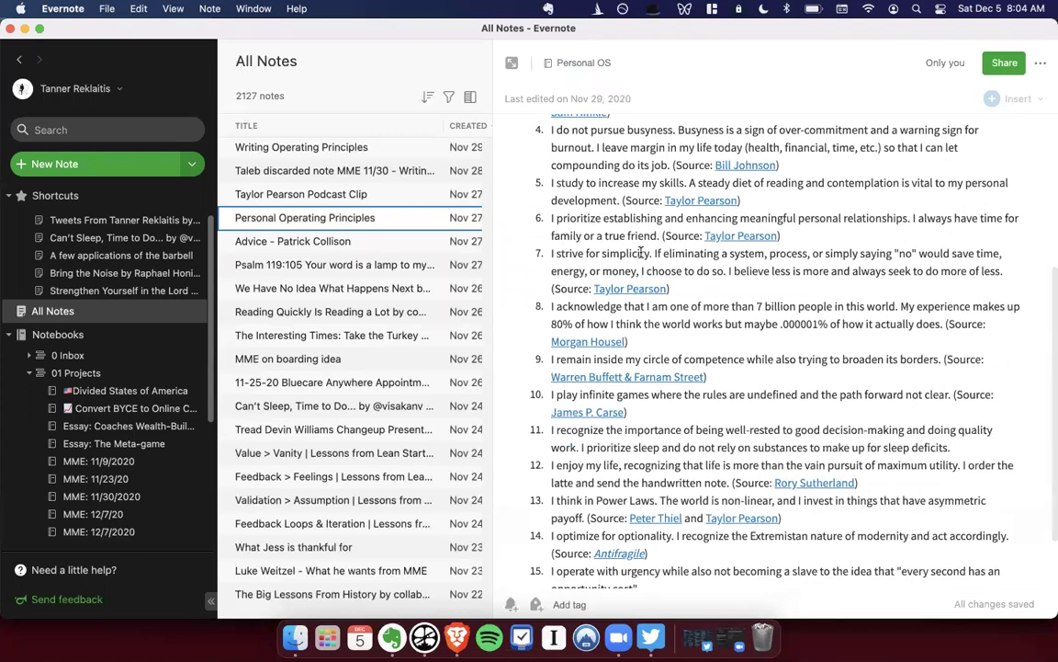
scroll(607, 246, "up", 8)
left_click_drag(301, 218, 92, 514)
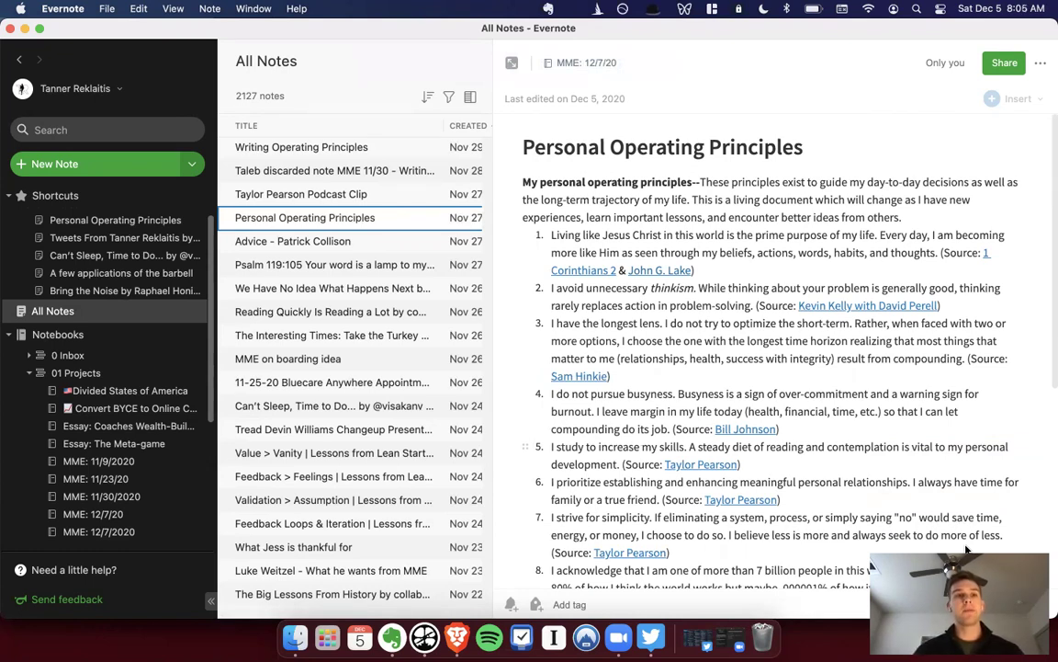
Minimise Evernote, switch to Roam Research and open the highlights page of the book Alchemy.
left_click(26, 29)
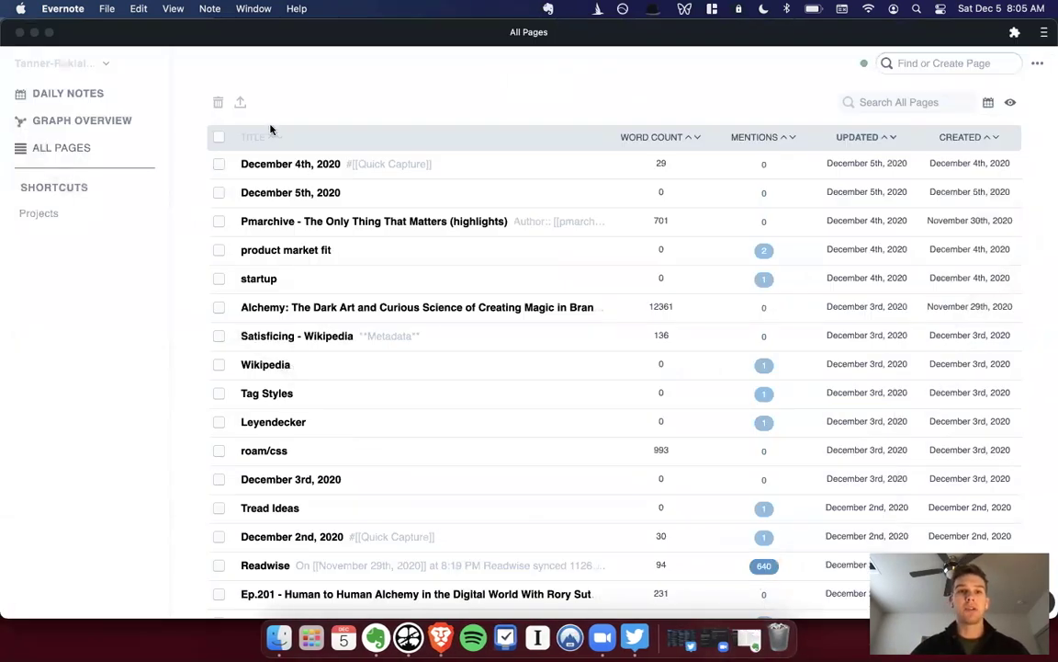
left_click(276, 110)
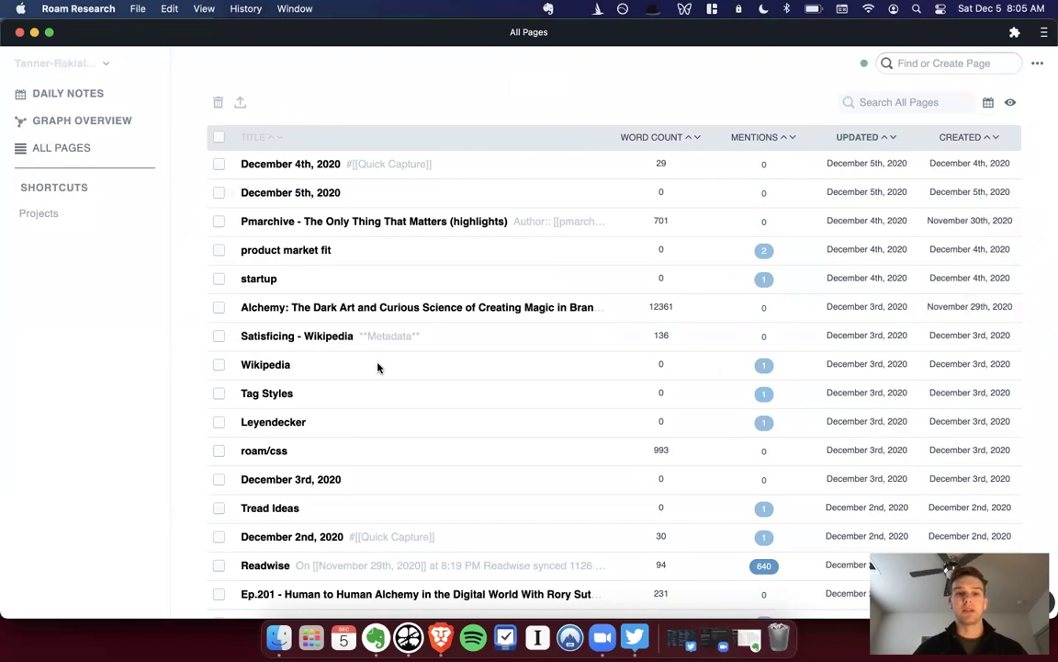
left_click(288, 313)
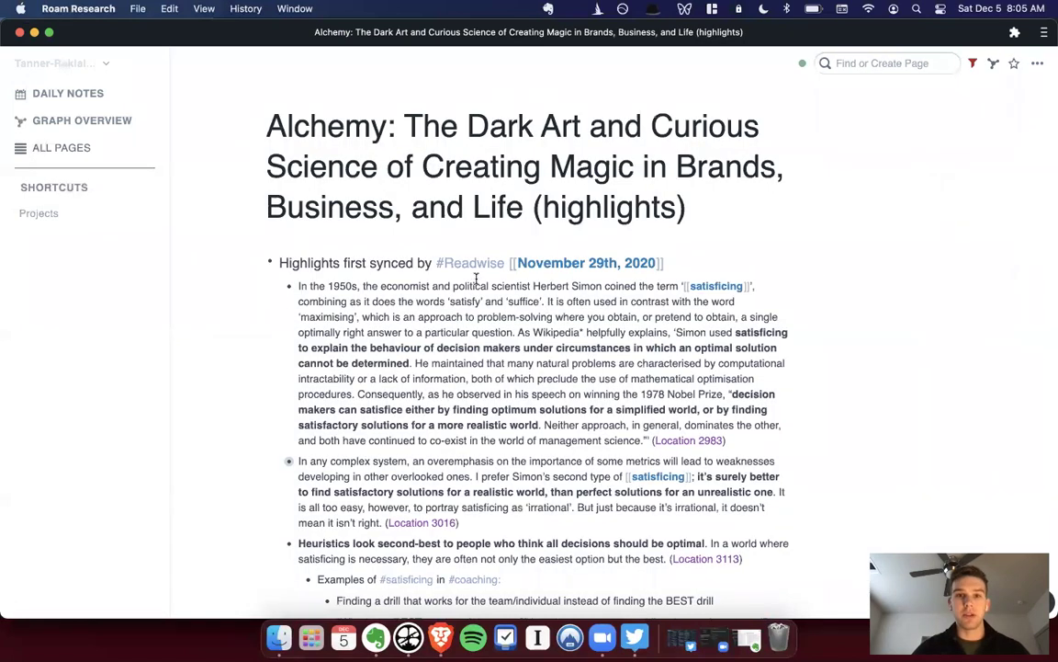
Read through the Alchemy highlights, examining the text of the "In any complex system" highlight.
scroll(446, 341, "down", 2)
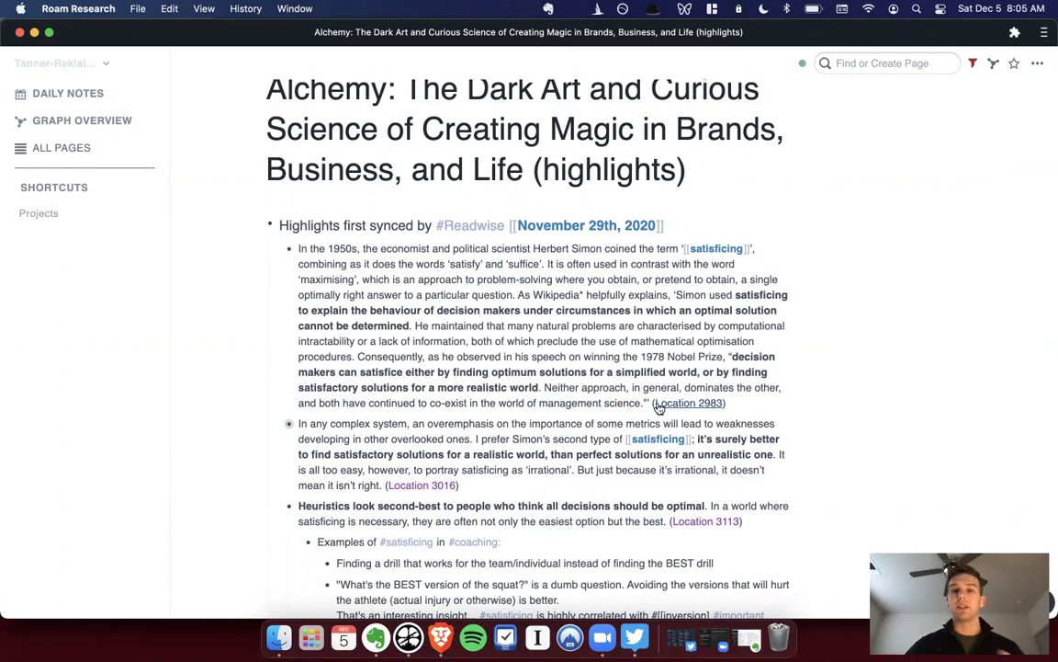
scroll(603, 375, "down", 1)
scroll(603, 375, "down", 1)
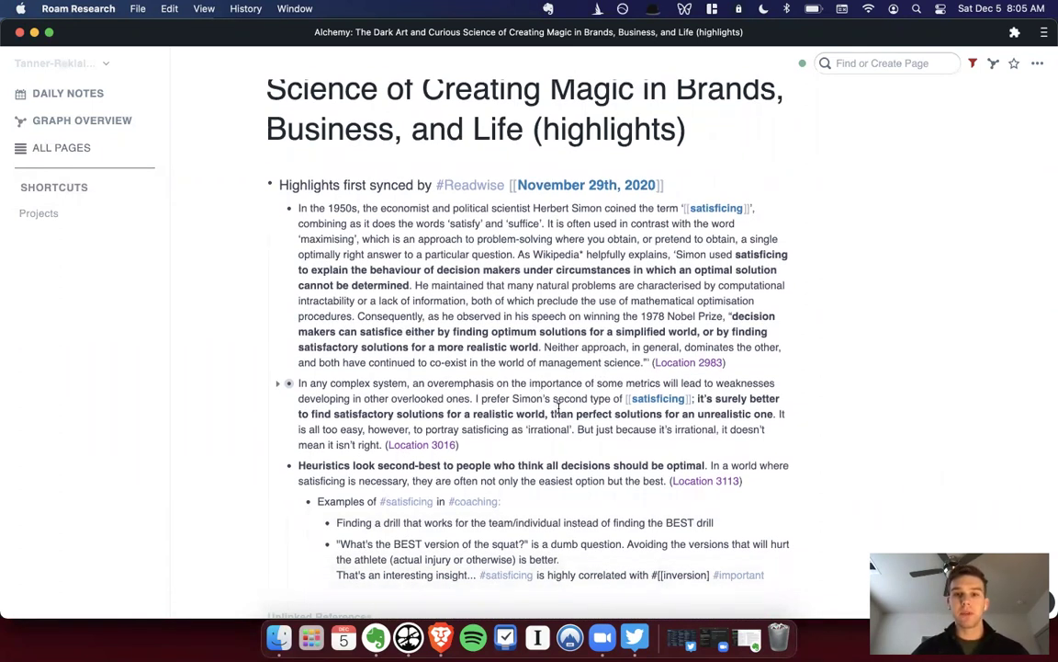
left_click(332, 383)
left_click_drag(406, 410, 486, 413)
left_click(539, 414)
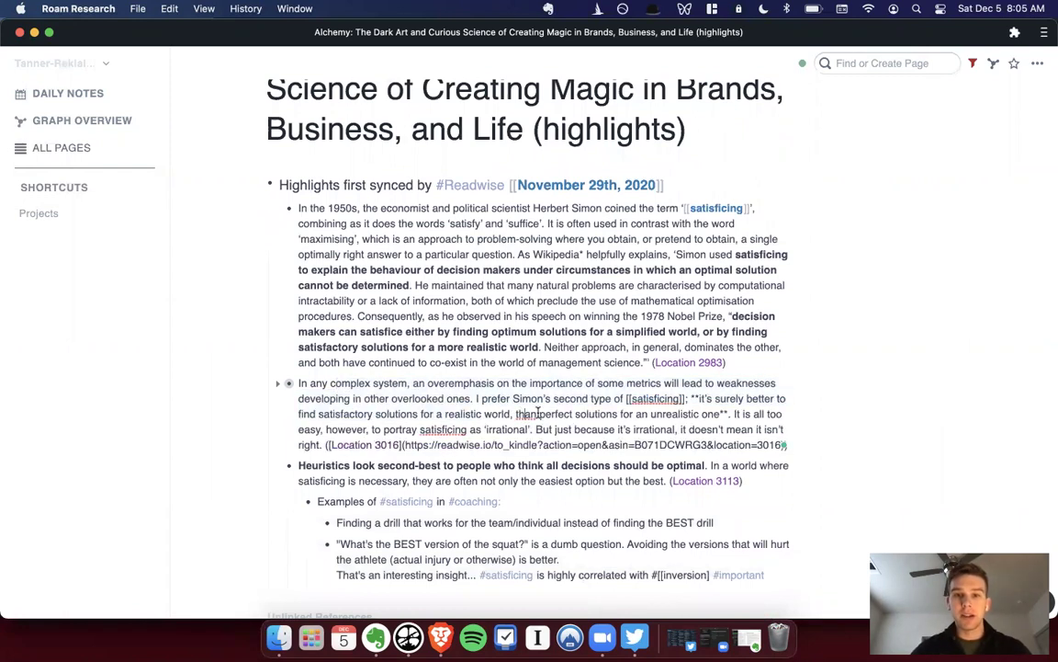
left_click(893, 409)
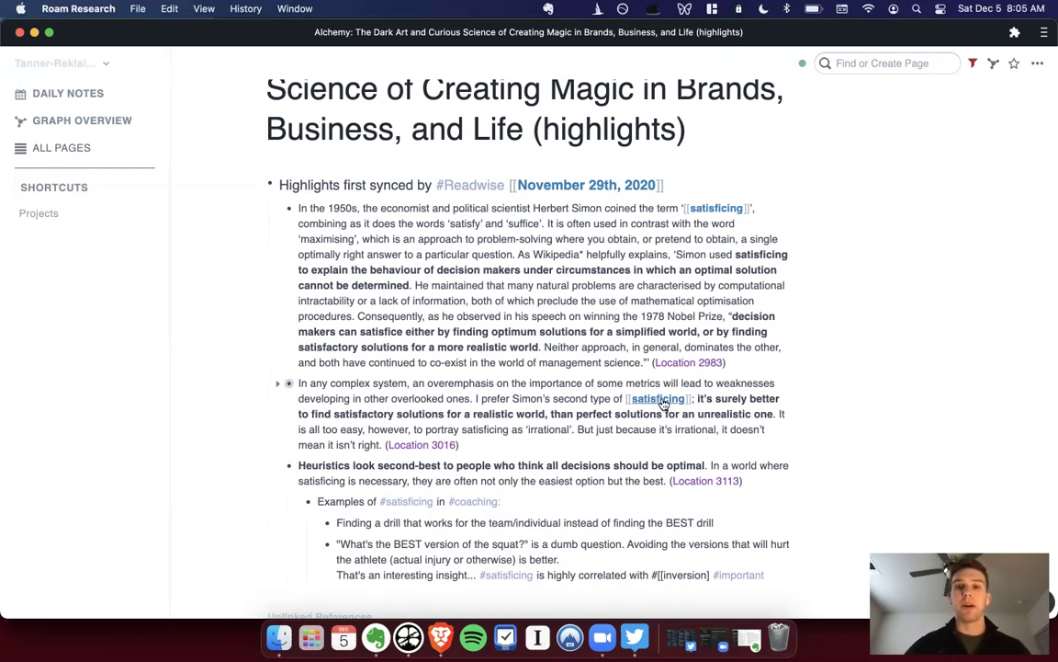
Open the satisficing page from the highlight's link and look through its linked references.
left_click(659, 401)
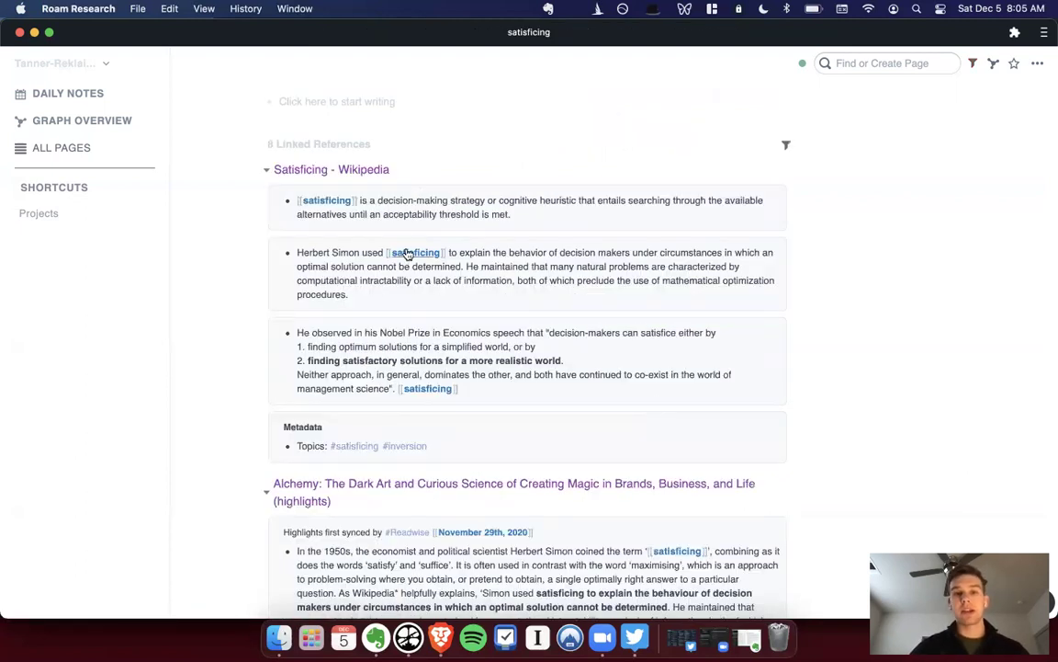
scroll(408, 250, "down", 1)
scroll(408, 250, "up", 4)
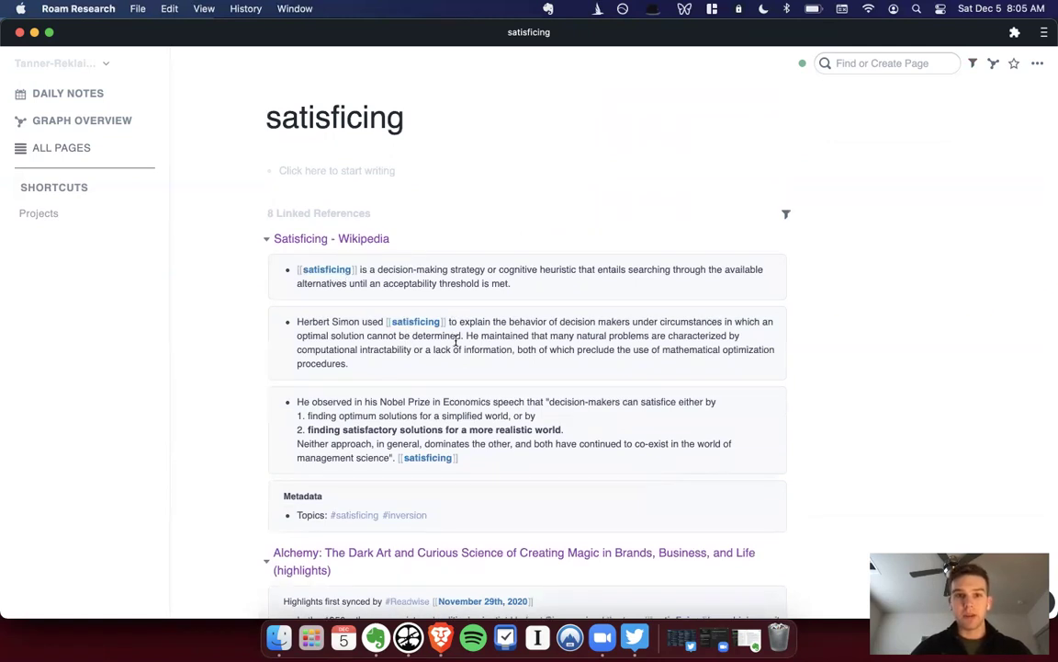
scroll(457, 340, "down", 7)
scroll(458, 346, "down", 9)
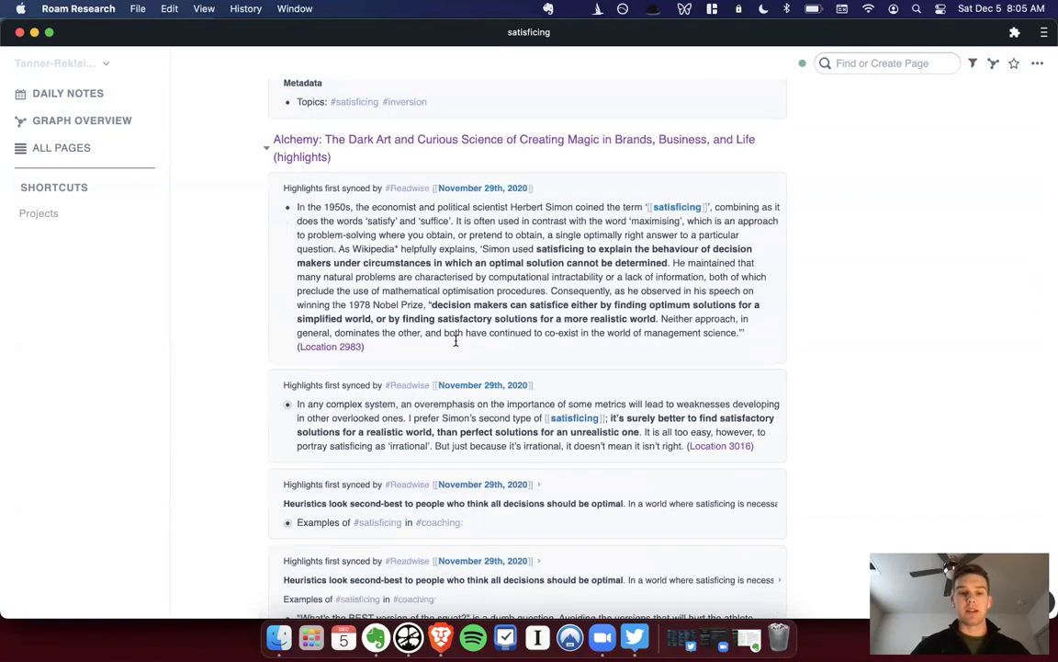
Place Roam Research and the Brave window with the Inversion + Satisficing document side by side, each on half the screen.
key("ctrl+alt+Left")
left_click(686, 34)
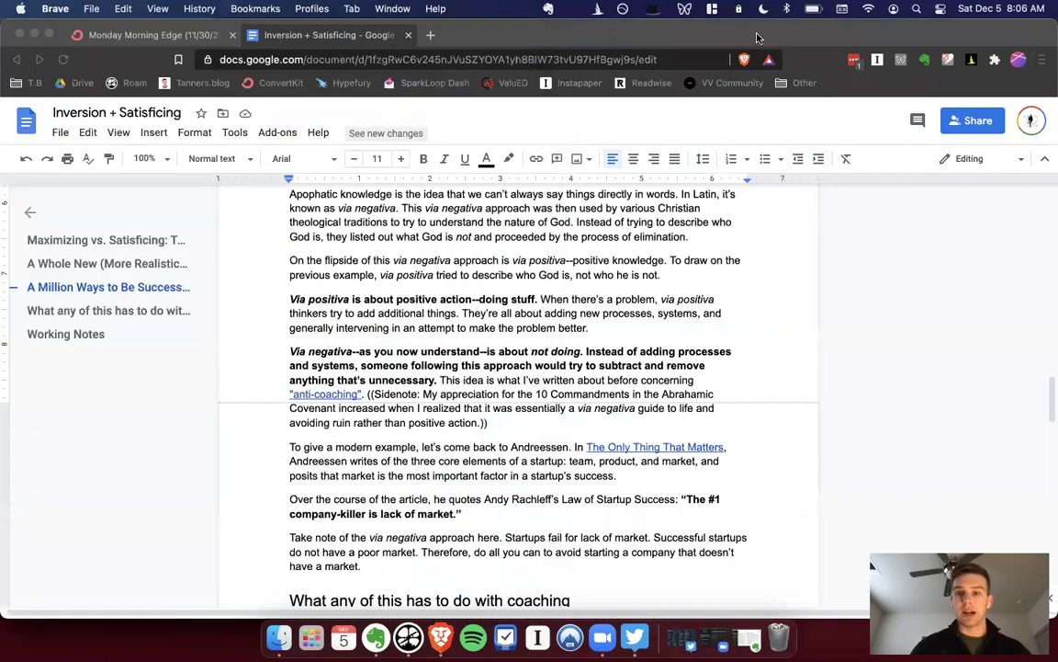
key("ctrl+alt+Right")
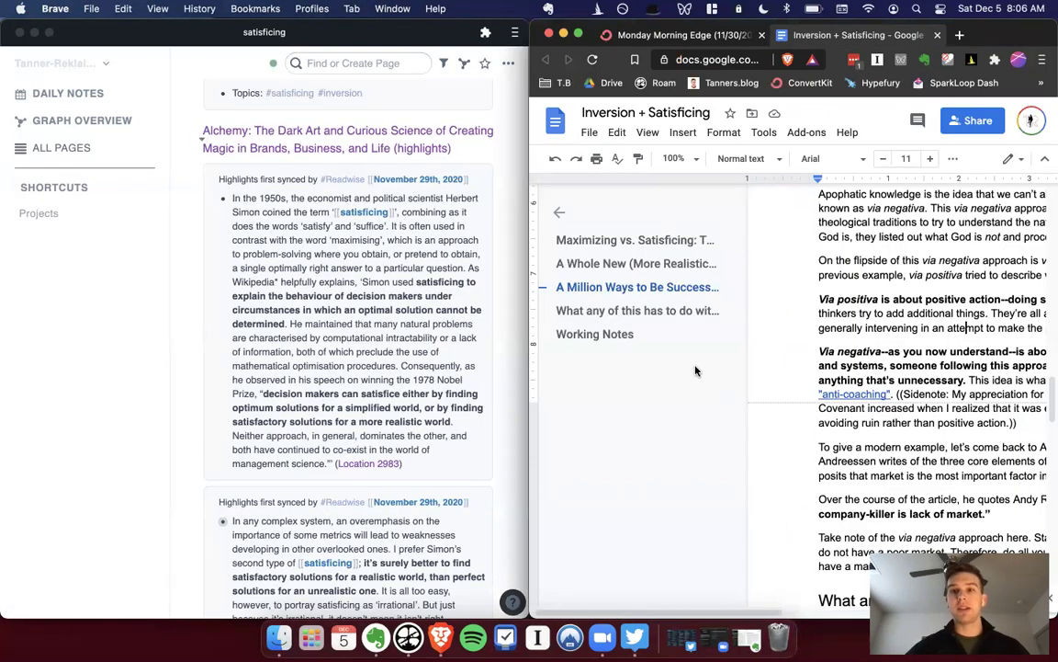
Bring the body text of the Inversion + Satisficing document into view from its beginning.
left_click_drag(671, 608, 809, 604)
scroll(752, 449, "up", 20)
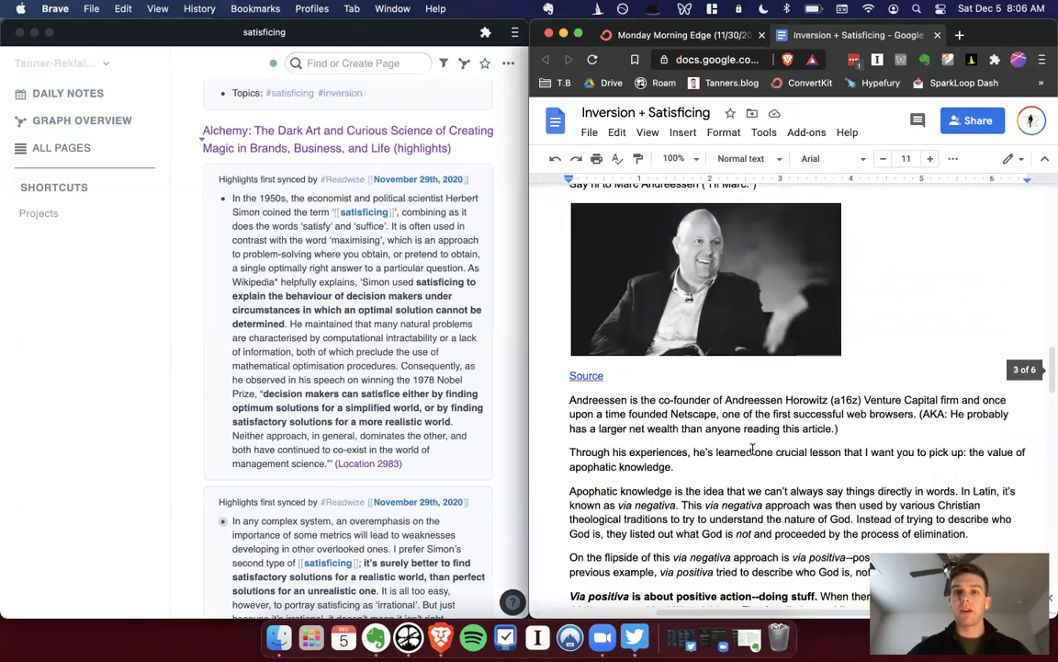
scroll(752, 449, "up", 8)
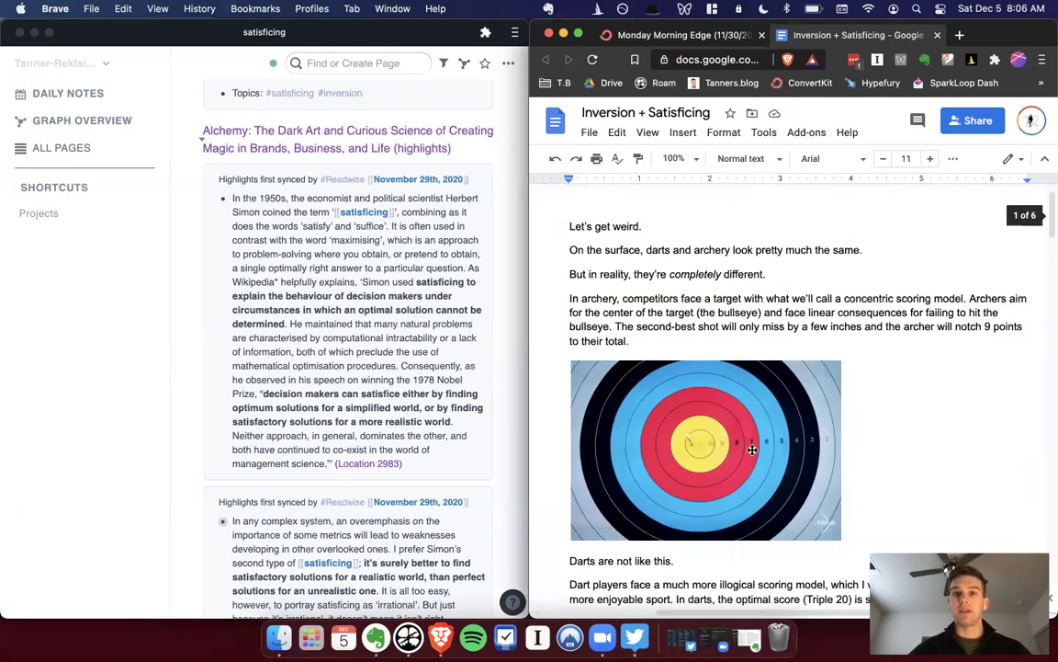
Open the Alchemy (highlights) page in Roam Research from the satisficing page's linked references and go to its title.
left_click(360, 260)
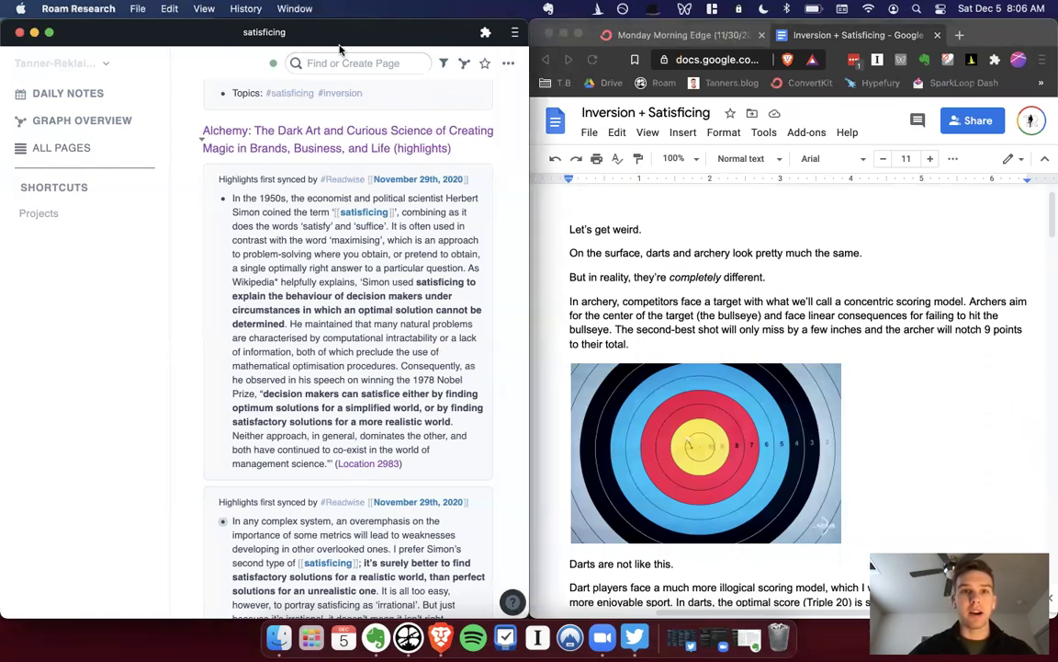
left_click(264, 149)
scroll(395, 236, "up", 5)
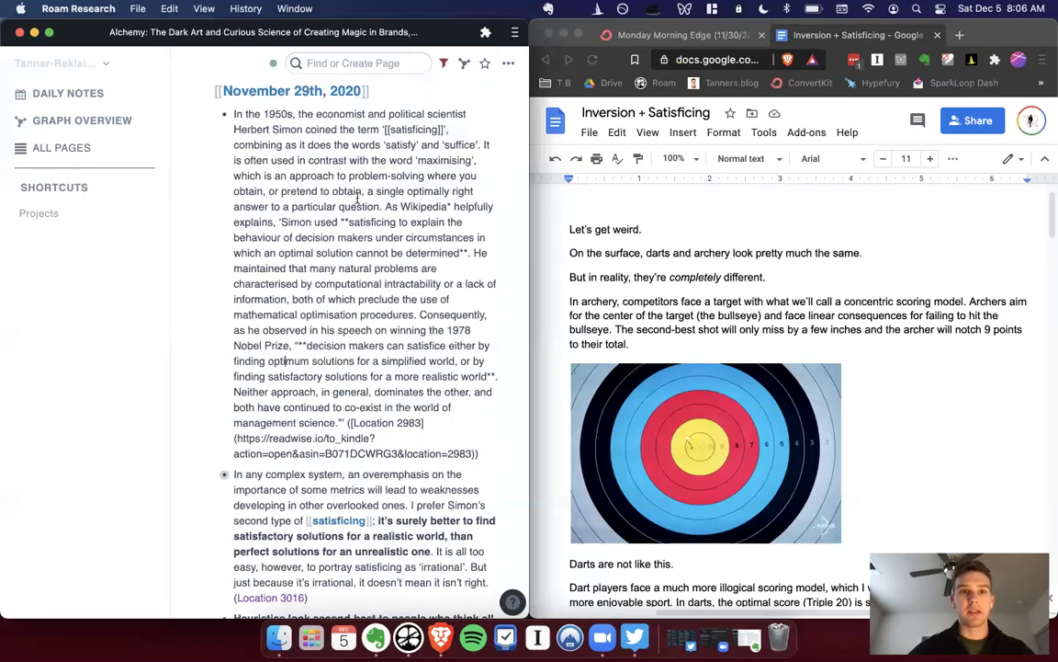
left_click(297, 245)
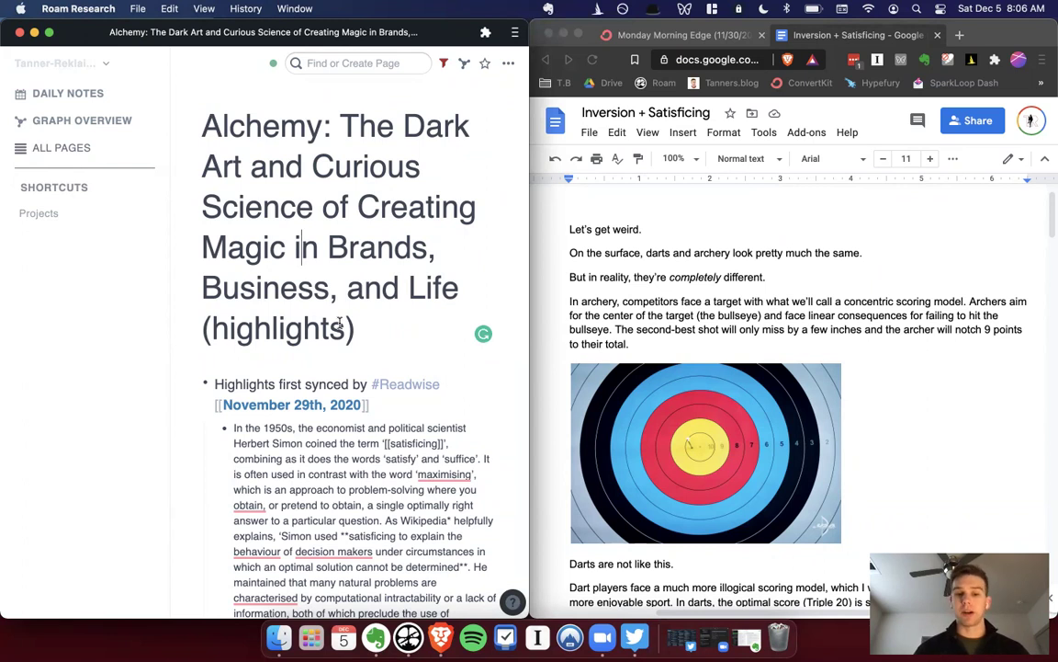
Remove the active filter from the Alchemy highlights page so all of its highlights are included.
key("super+f")
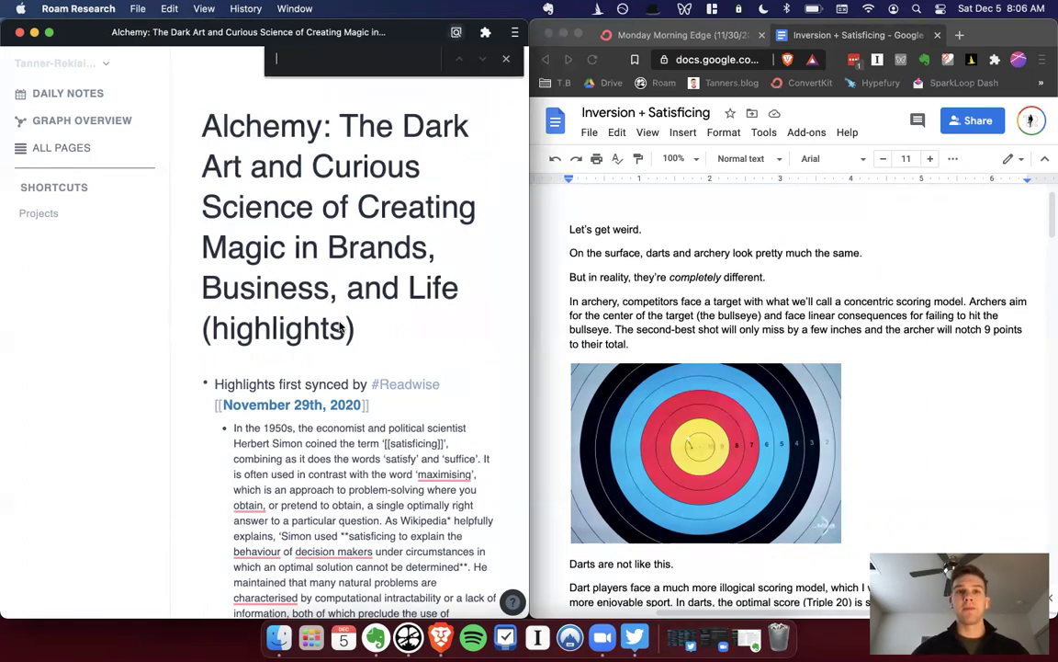
left_click(511, 61)
left_click(445, 64)
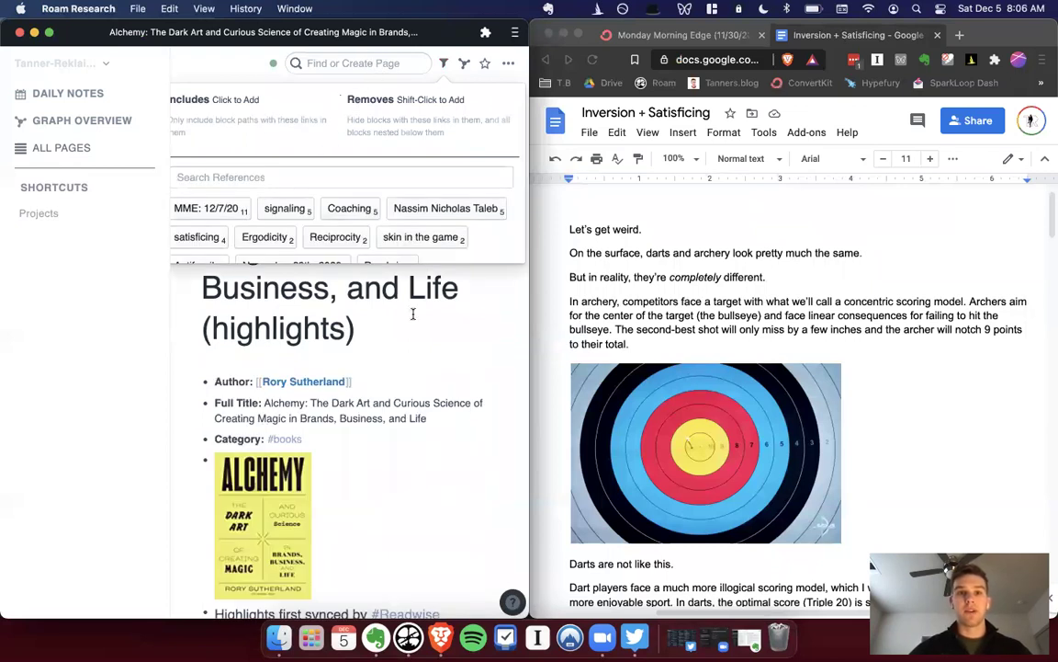
left_click(414, 314)
Search the Alchemy page for "darts" and examine the highlights comparing darts and archery scoring beside the draft.
key("super+f")
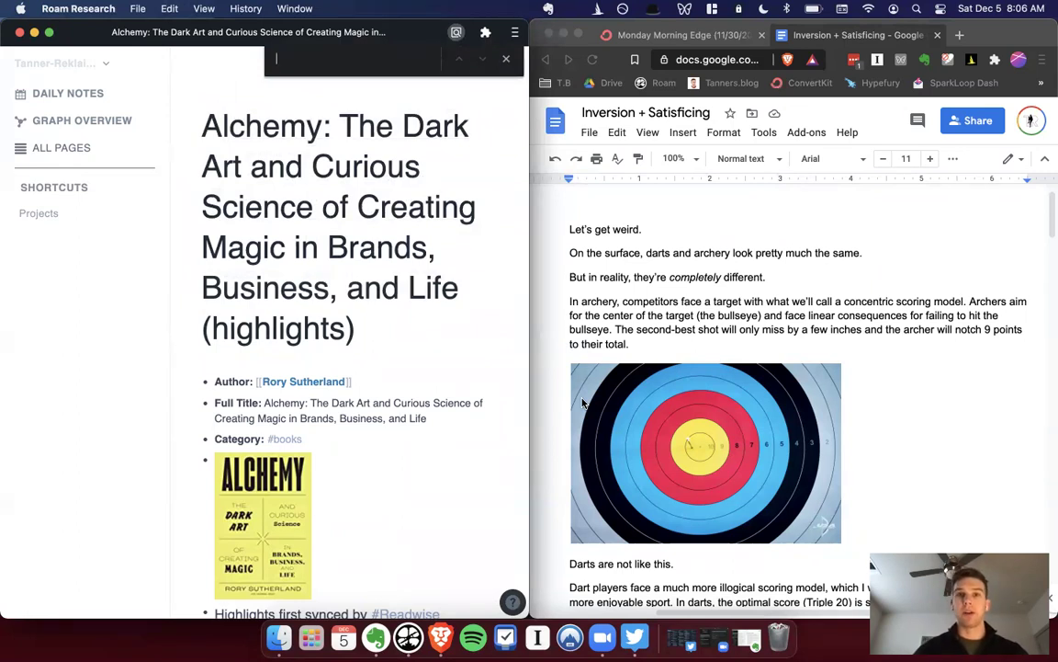
type("darts")
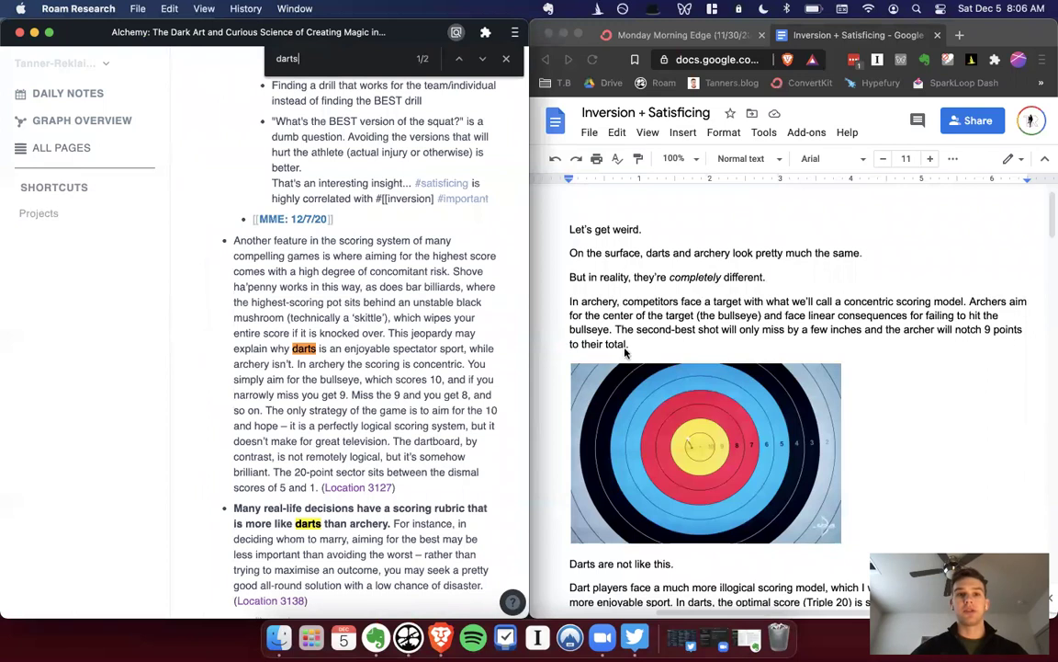
scroll(444, 400, "down", 2)
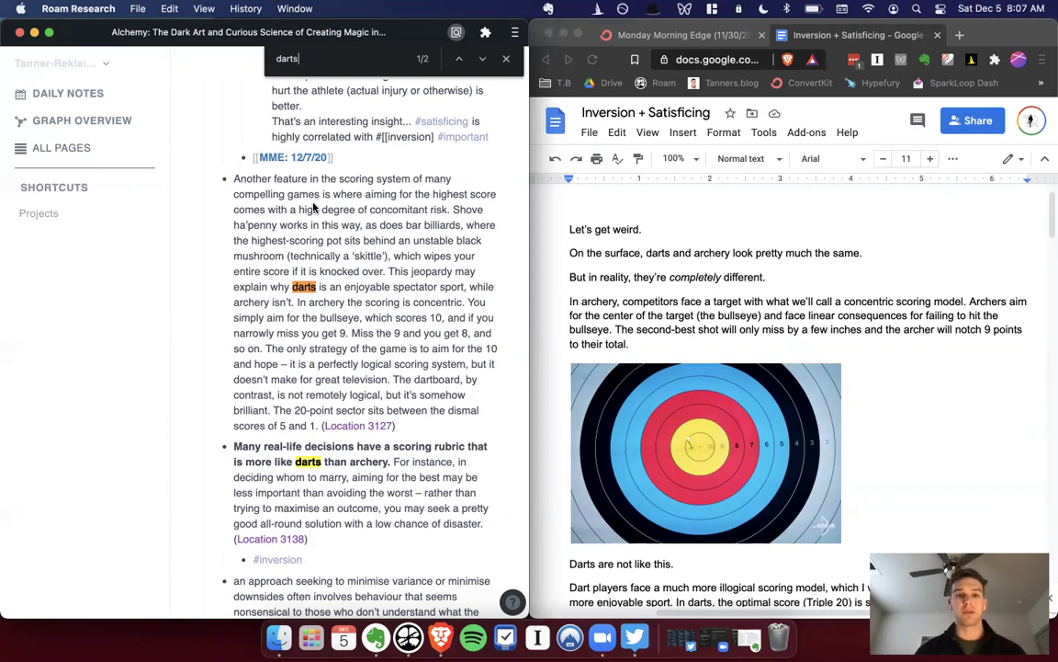
left_click(699, 274)
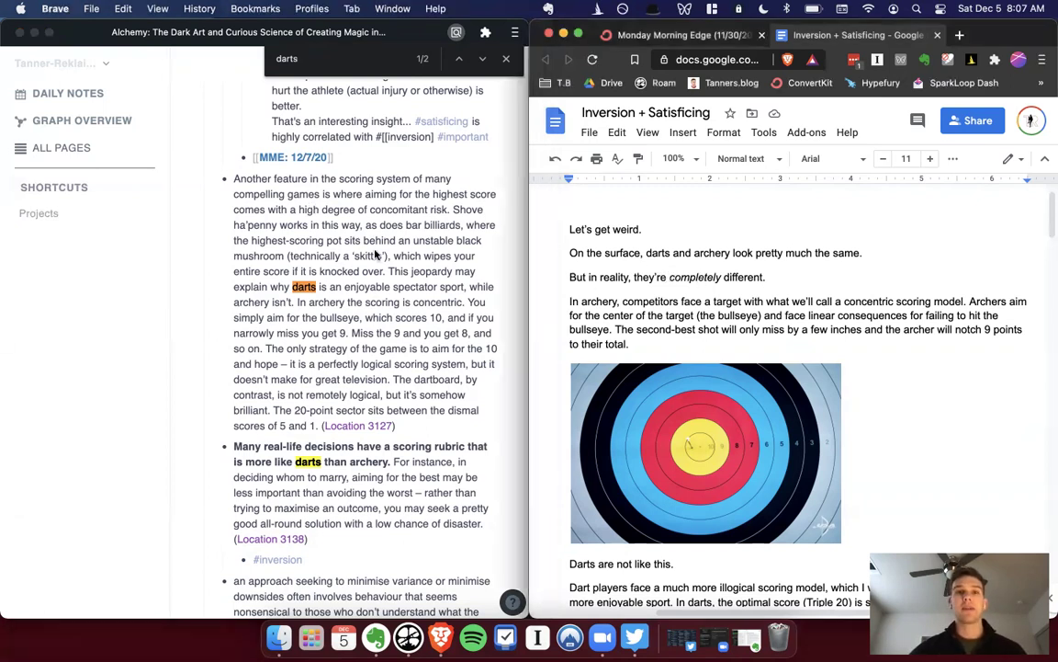
scroll(375, 255, "down", 2)
scroll(375, 255, "down", 2)
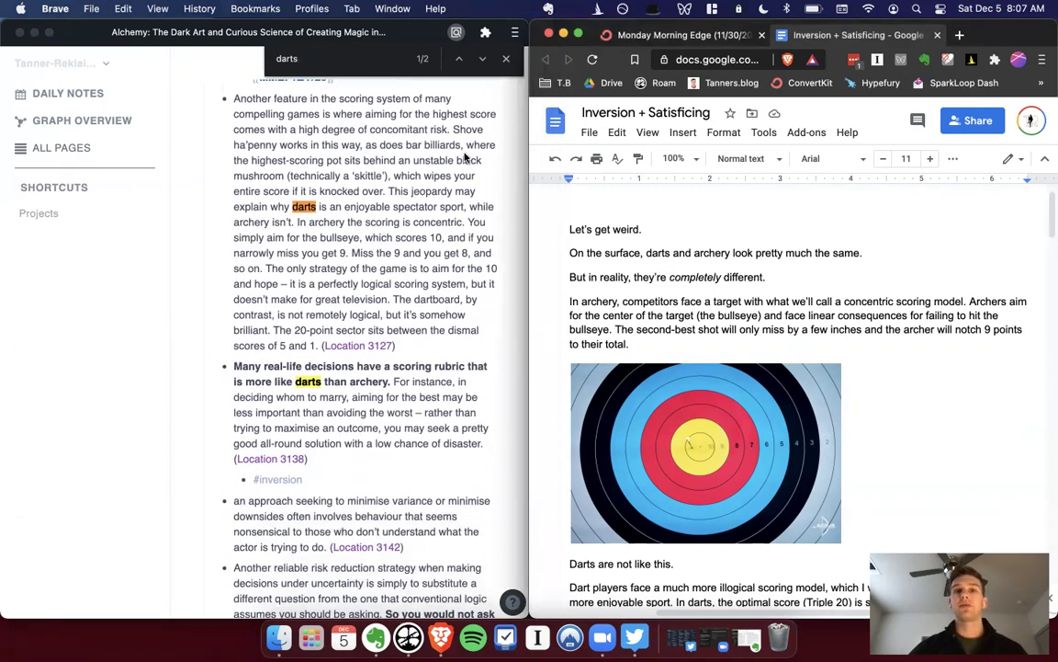
Close the page search and look back over the coaching examples and earlier highlights up to the page title.
left_click(506, 59)
scroll(359, 255, "up", 6)
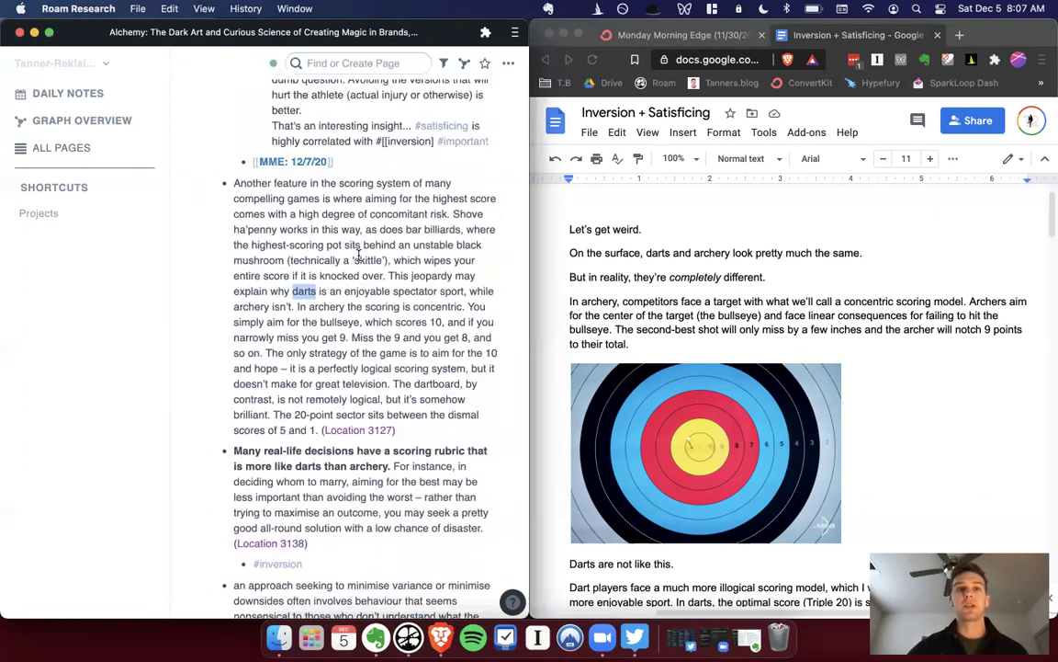
scroll(358, 256, "up", 2)
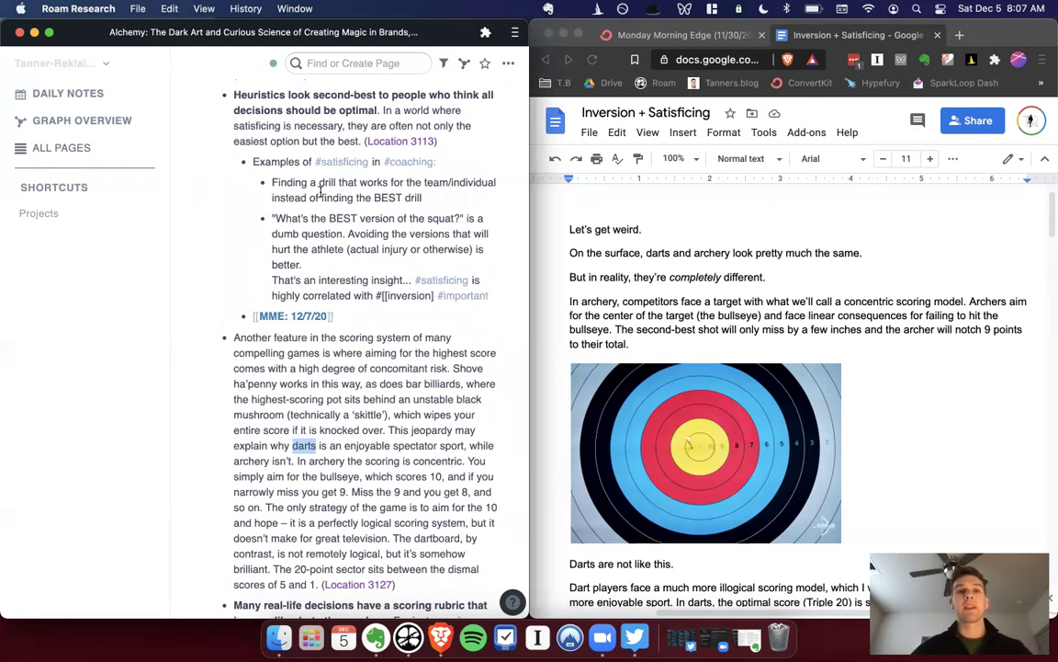
scroll(341, 244, "up", 10)
scroll(335, 245, "up", 15)
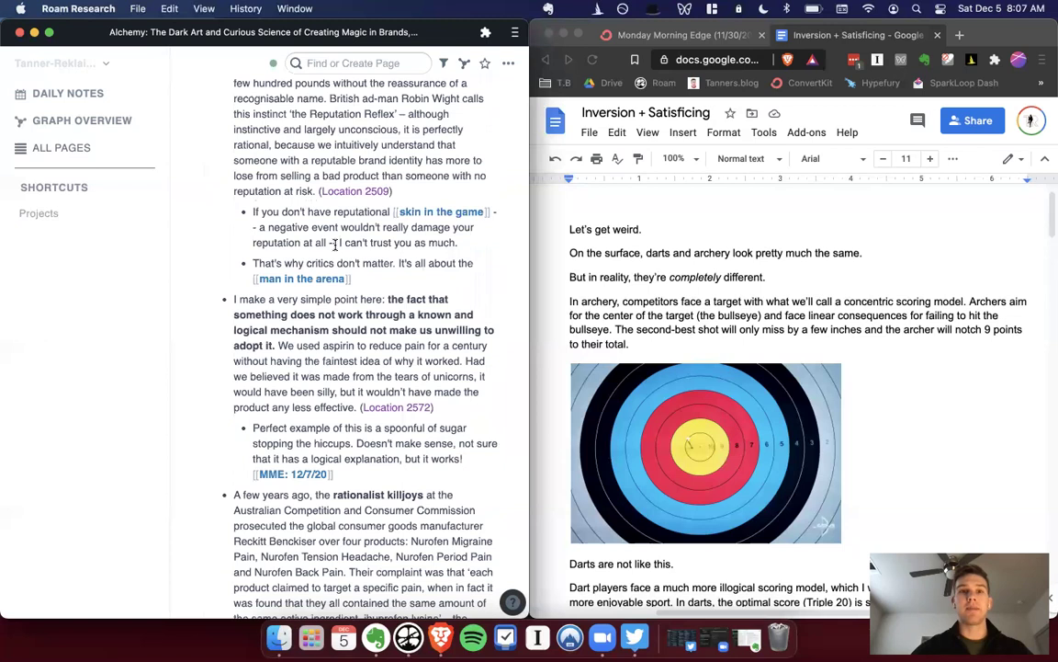
scroll(335, 245, "up", 15)
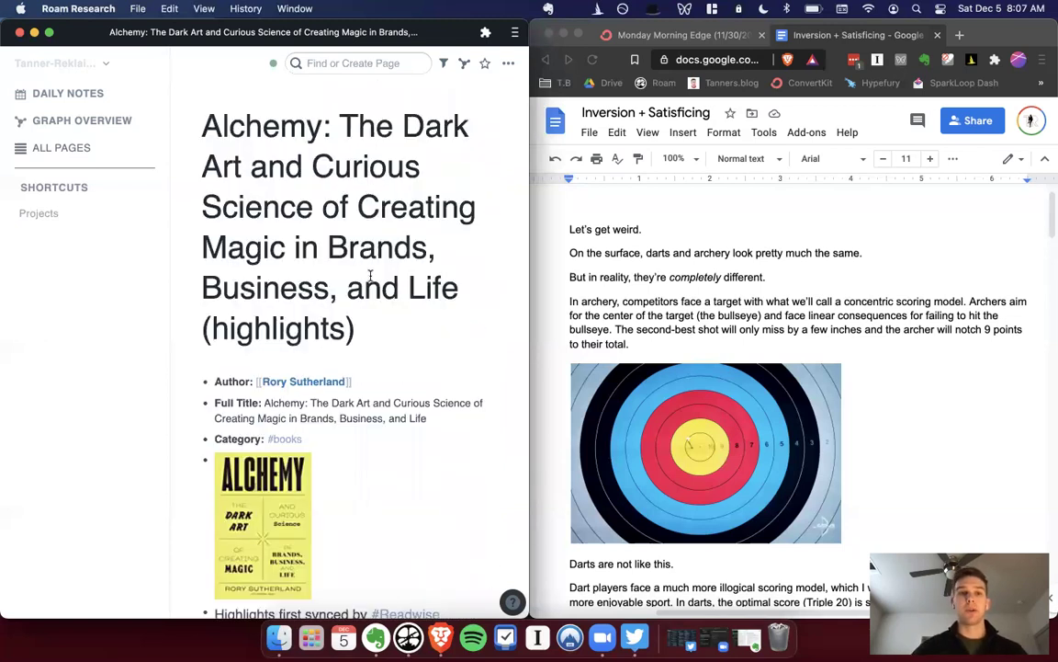
Read through the Alchemy highlights from Rory's Rules of Alchemy down to the notes nested under the evolution highlight.
scroll(371, 275, "down", 8)
scroll(372, 282, "down", 3)
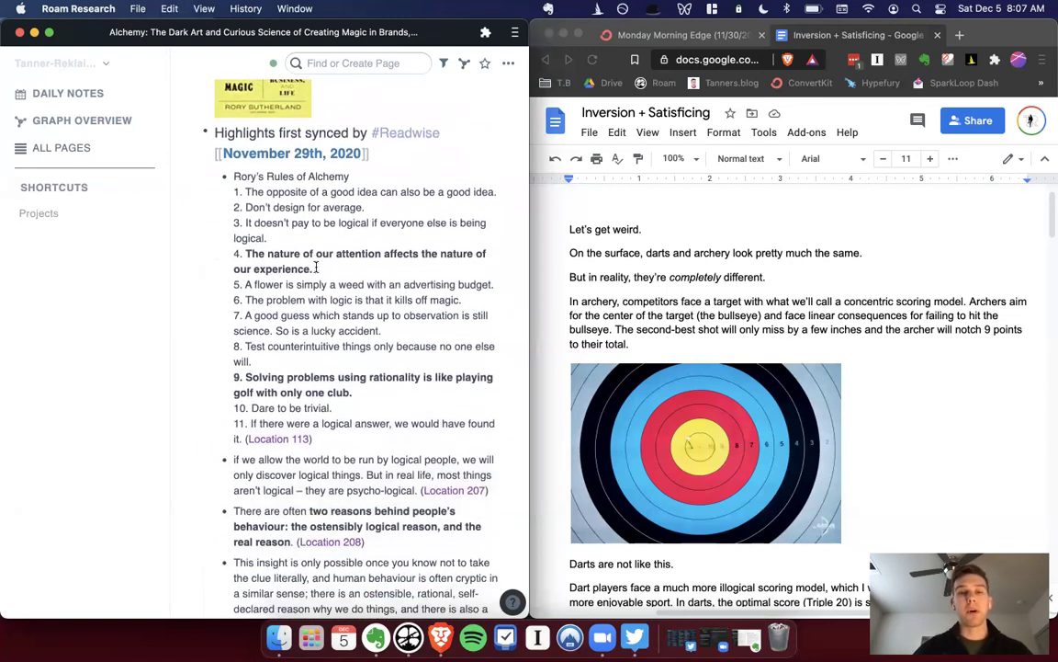
scroll(395, 312, "down", 6)
scroll(392, 315, "down", 16)
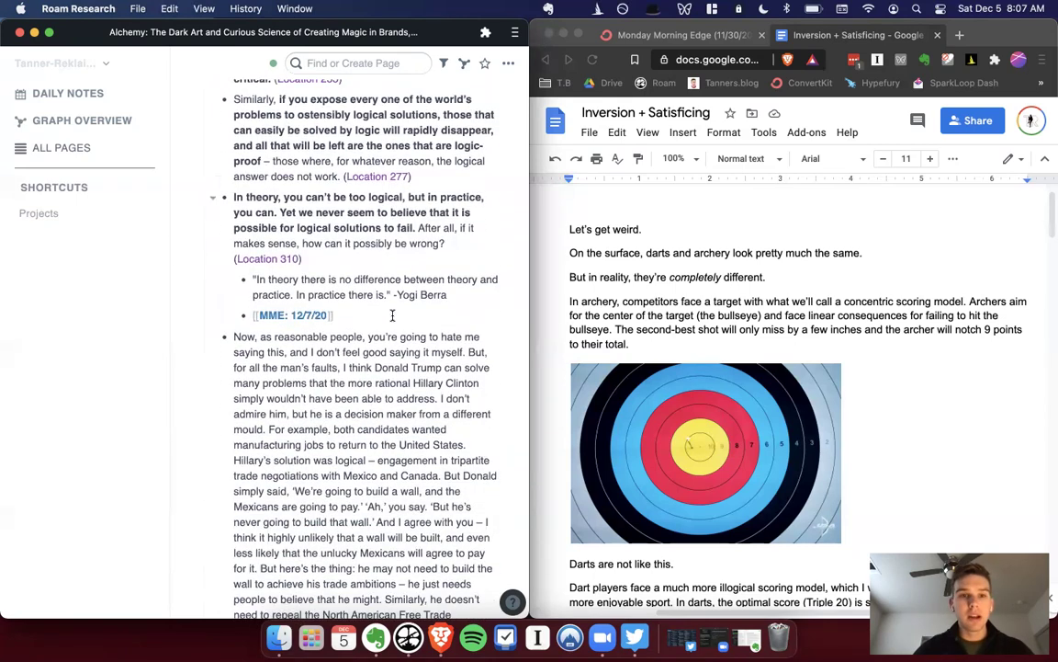
scroll(395, 321, "down", 20)
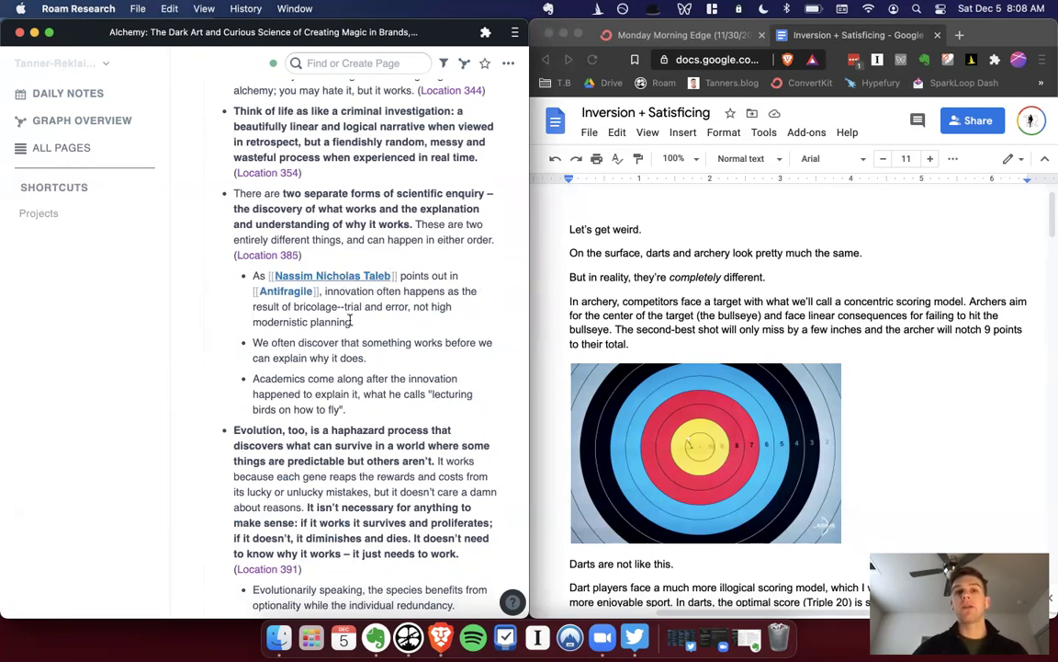
scroll(349, 319, "down", 3)
scroll(349, 319, "down", 8)
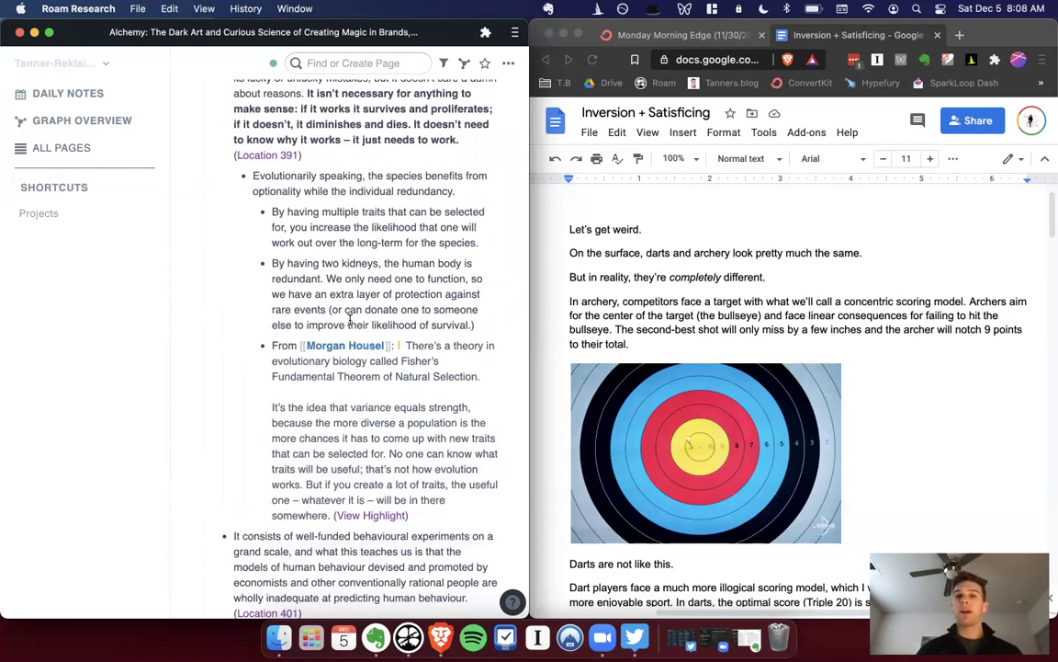
scroll(349, 319, "down", 1)
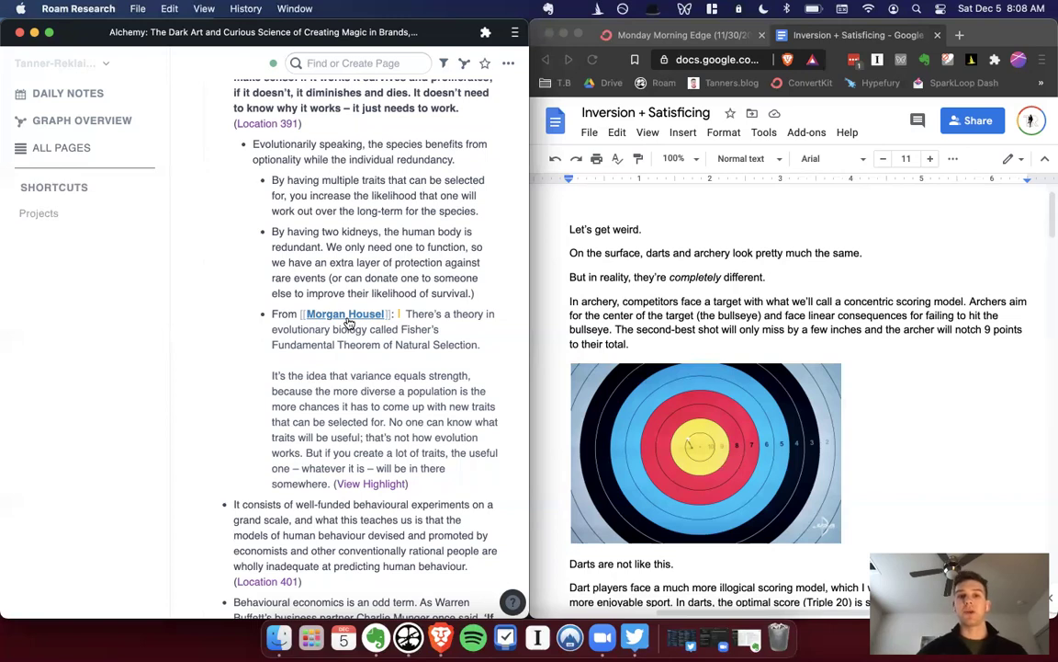
Return to the darts and archery highlights by searching the Alchemy page for "darts" again.
scroll(350, 324, "down", 20)
scroll(349, 323, "down", 15)
scroll(348, 318, "down", 10)
key("super+f")
type("darts")
scroll(411, 352, "down", 3)
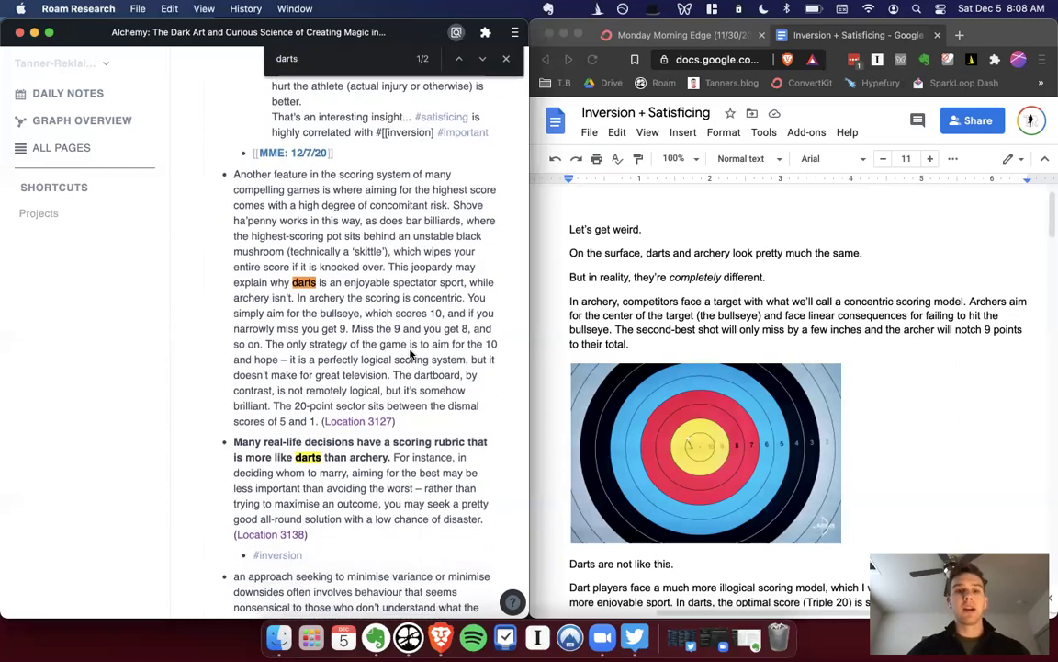
scroll(411, 351, "down", 2)
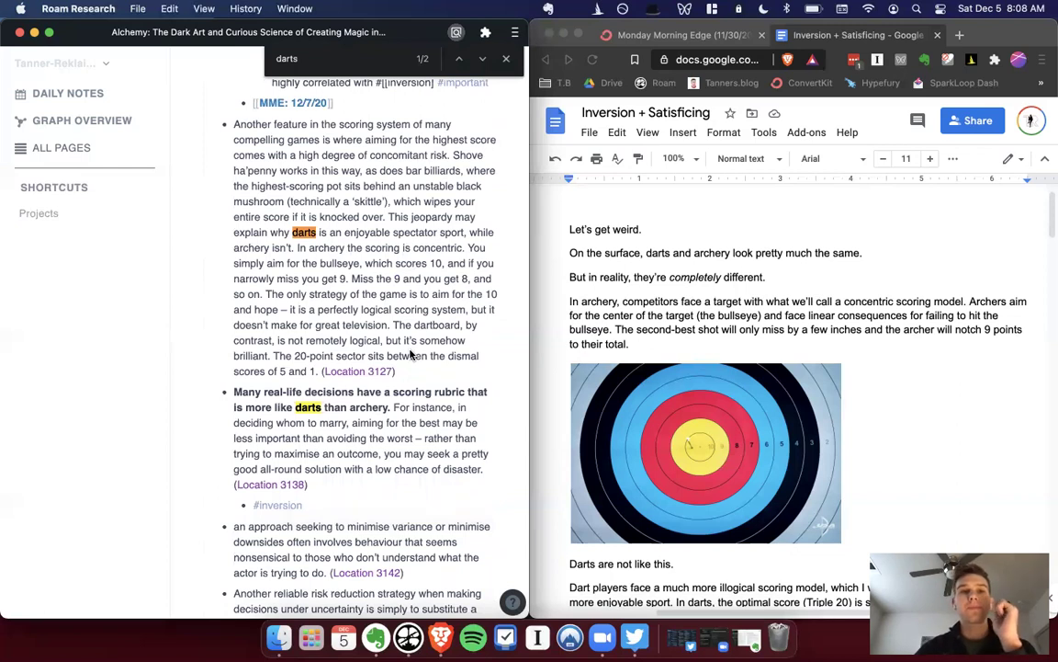
Examine the "Heuristics look second-best" and "In any complex system" highlights that precede the first darts match.
scroll(411, 354, "up", 10)
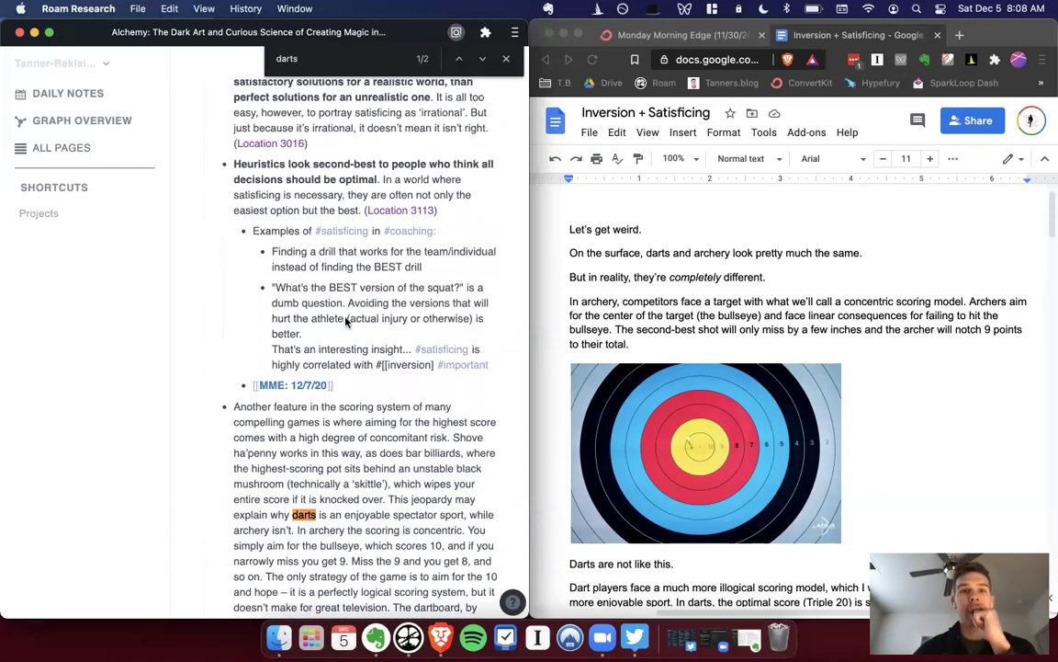
scroll(347, 321, "up", 5)
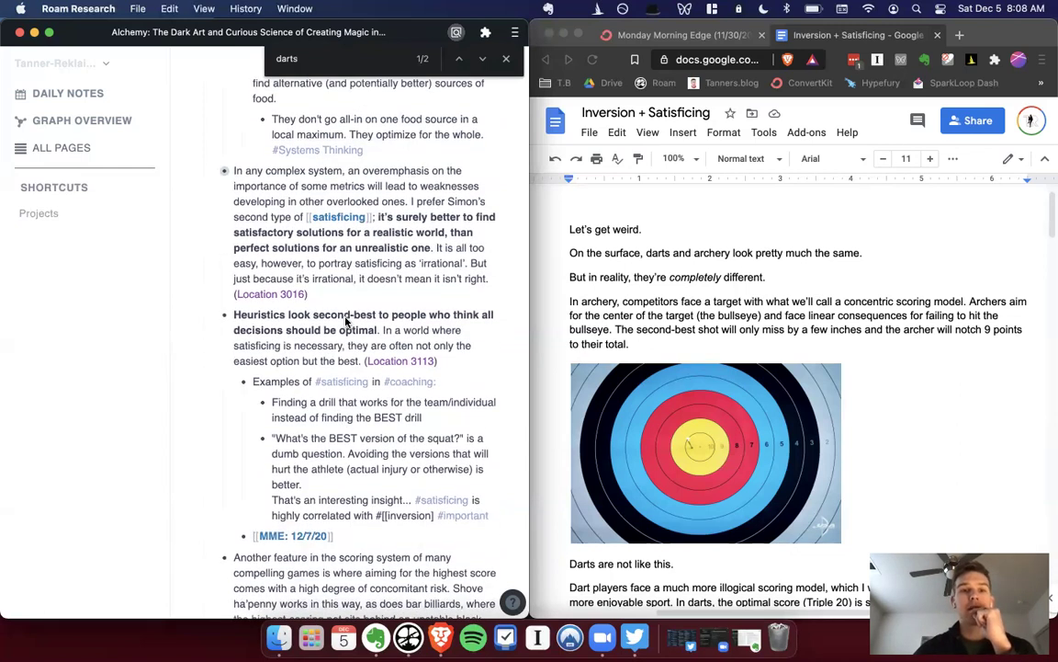
scroll(347, 321, "down", 1)
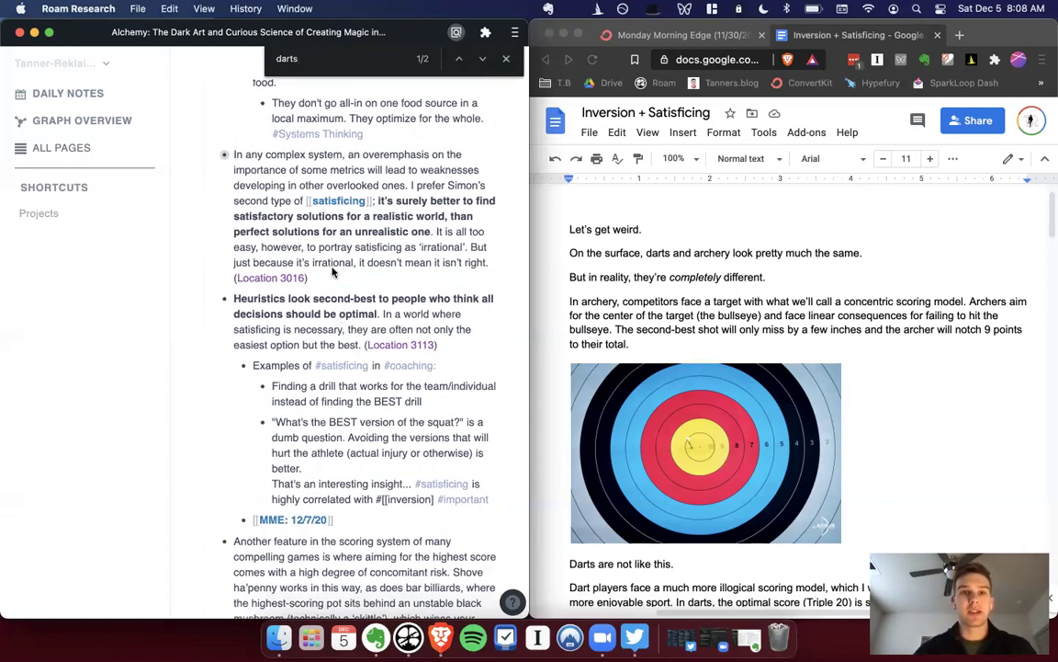
scroll(365, 249, "up", 2)
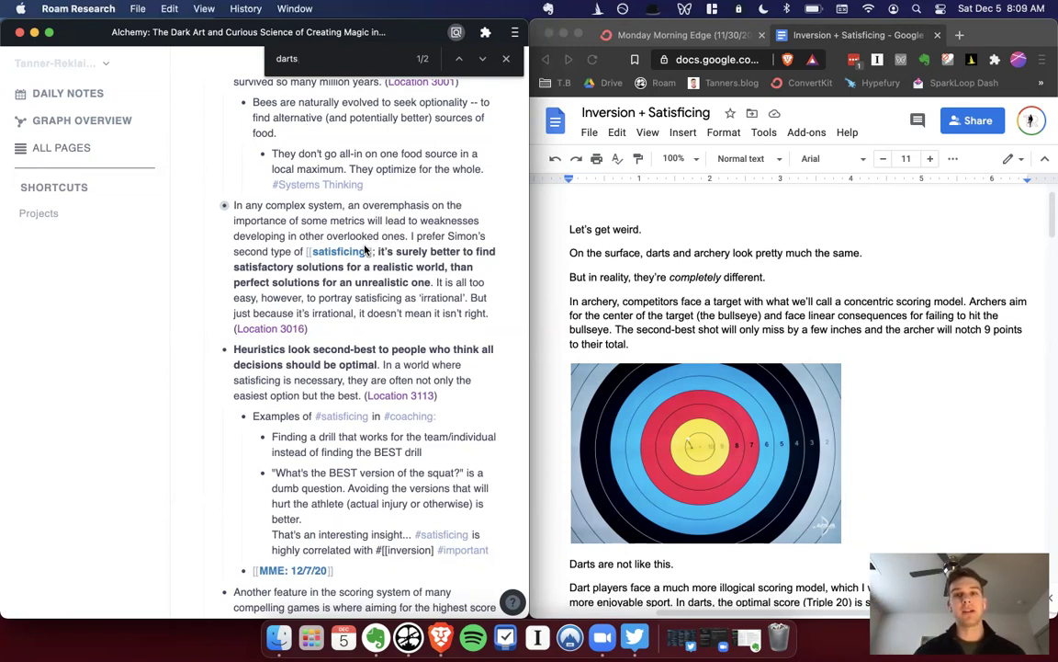
Compare the draft's "Maximizing vs. Satisficing" section with Roam's coaching examples, selecting the examples block and opening the "Heuristics look second-best" highlight for editing.
left_click(907, 281)
scroll(781, 322, "down", 10)
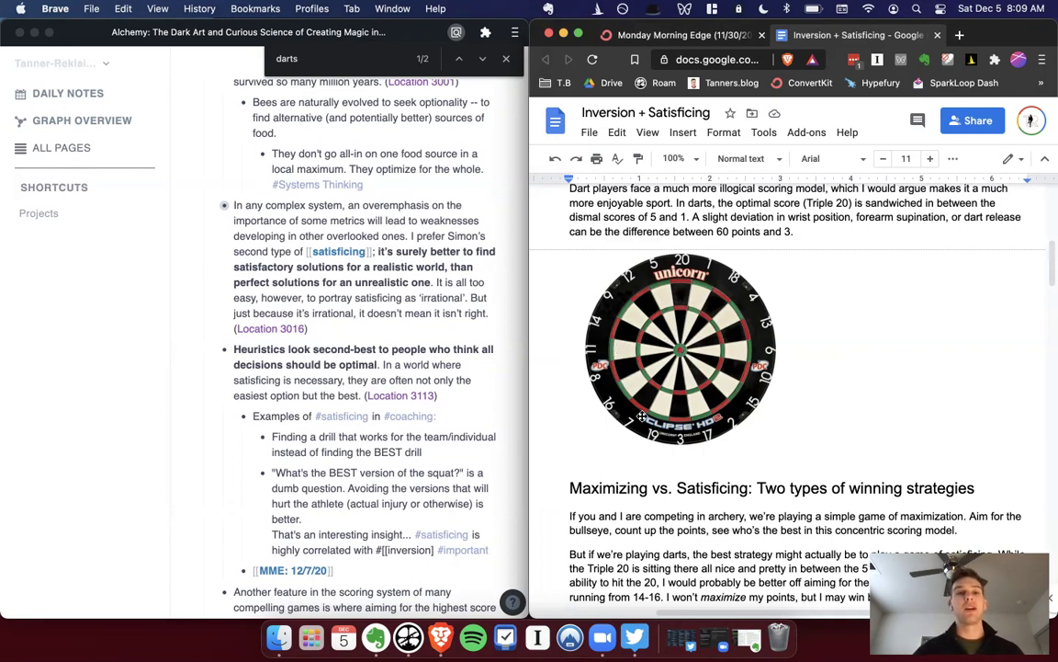
left_click(348, 304)
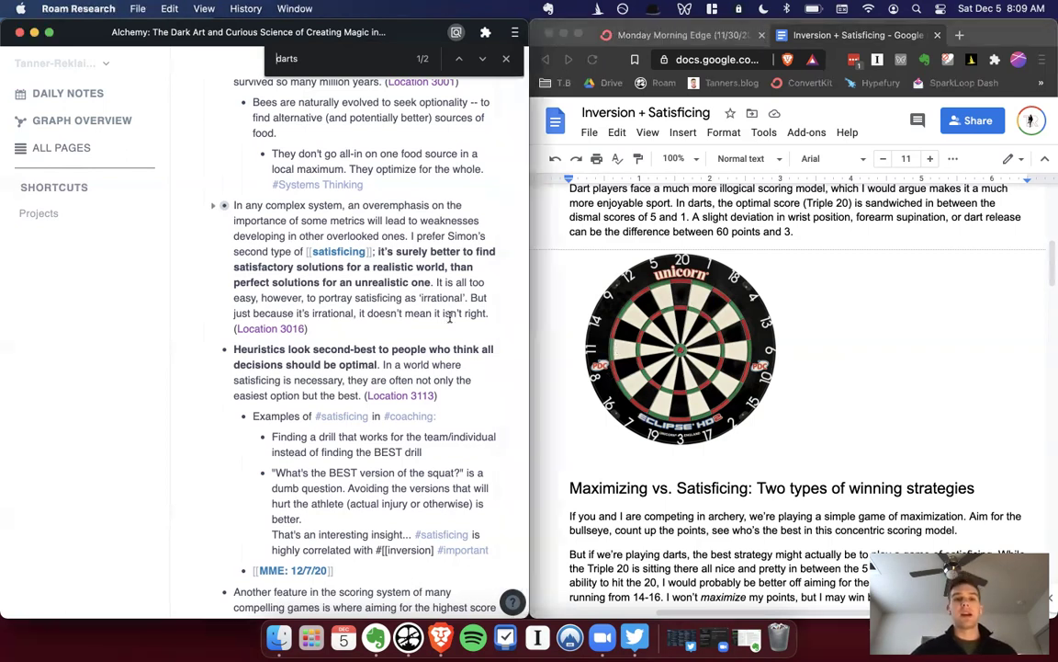
scroll(356, 315, "down", 1)
scroll(356, 315, "down", 1)
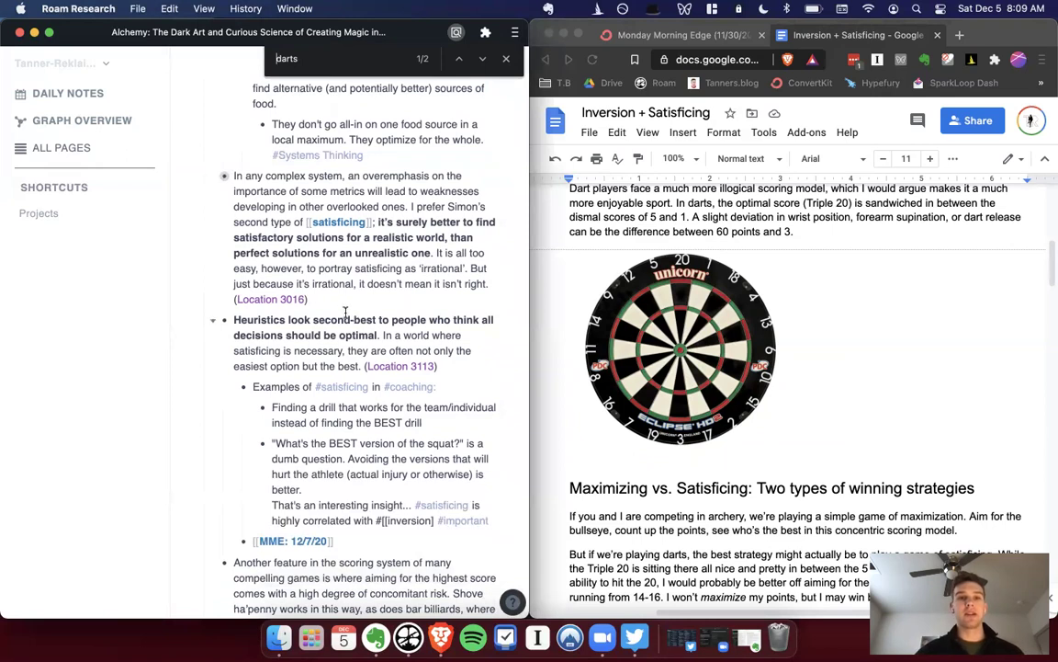
scroll(319, 321, "down", 1)
left_click_drag(280, 354, 392, 431)
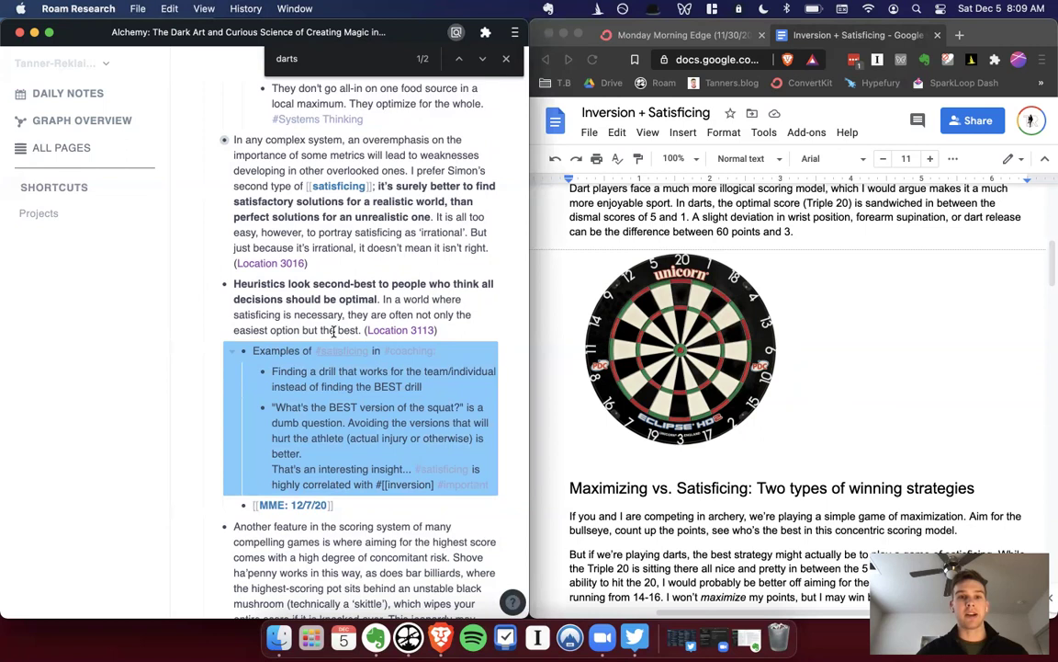
left_click(266, 284)
scroll(255, 415, "down", 3)
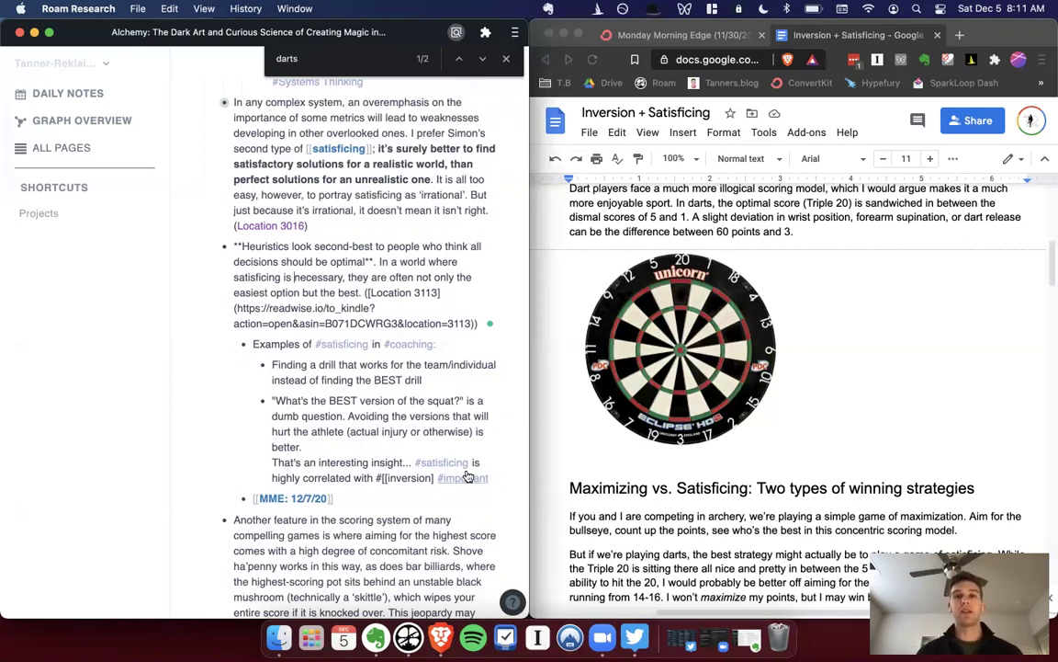
Find the "anti-coaching" link in the draft's via negativa paragraph and open its article to view the opening.
left_click(932, 285)
scroll(930, 290, "down", 5)
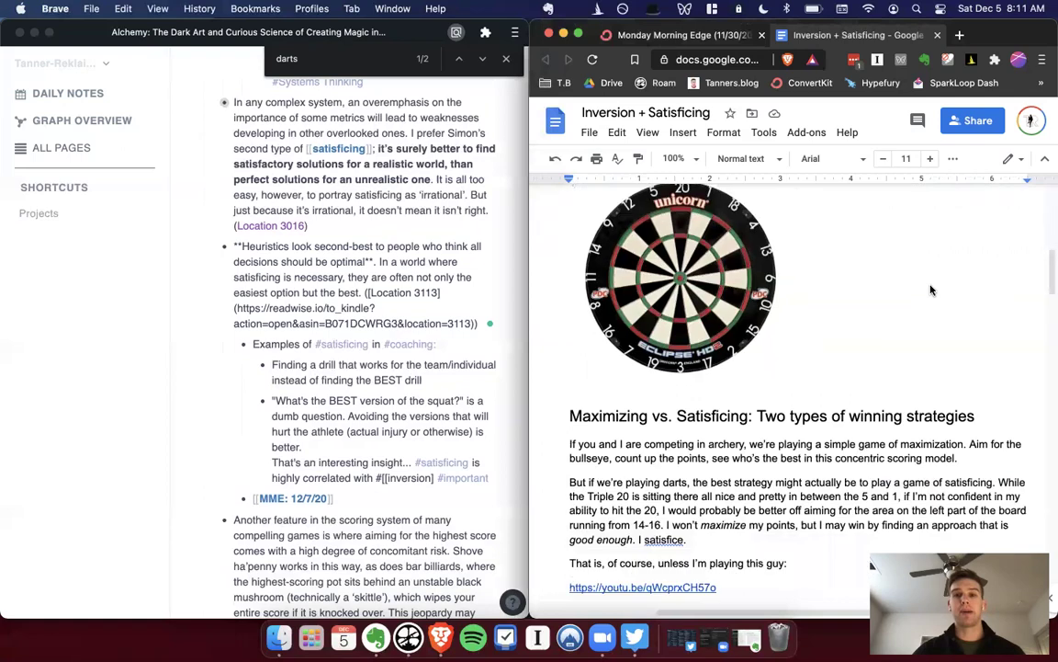
scroll(931, 290, "down", 15)
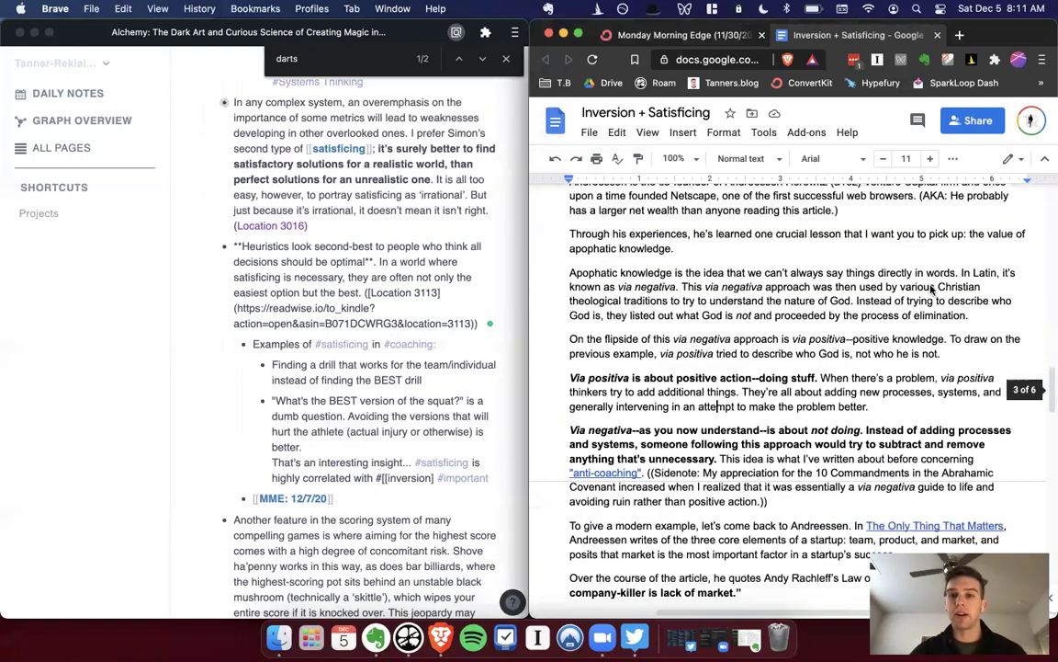
scroll(933, 287, "down", 3)
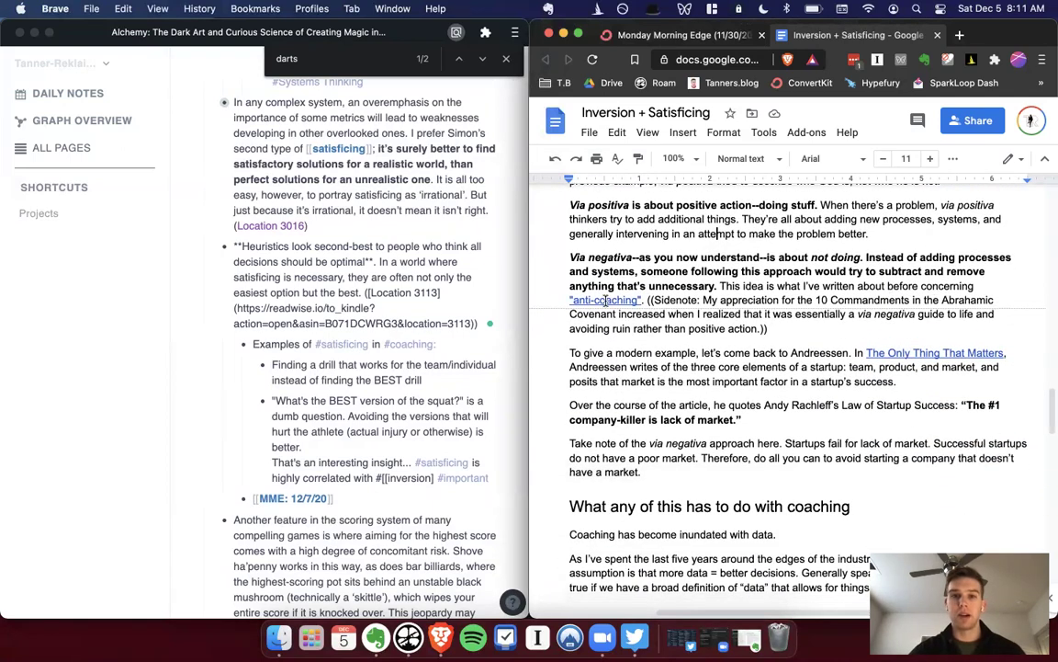
left_click(607, 299)
left_click(607, 319)
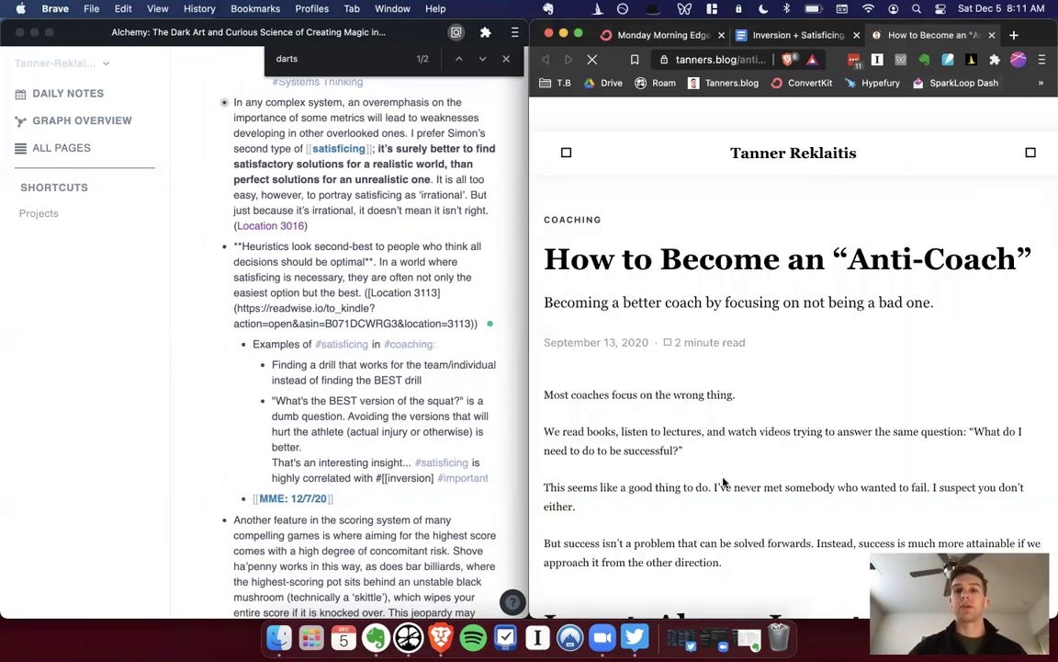
scroll(804, 382, "down", 2)
scroll(804, 382, "up", 2)
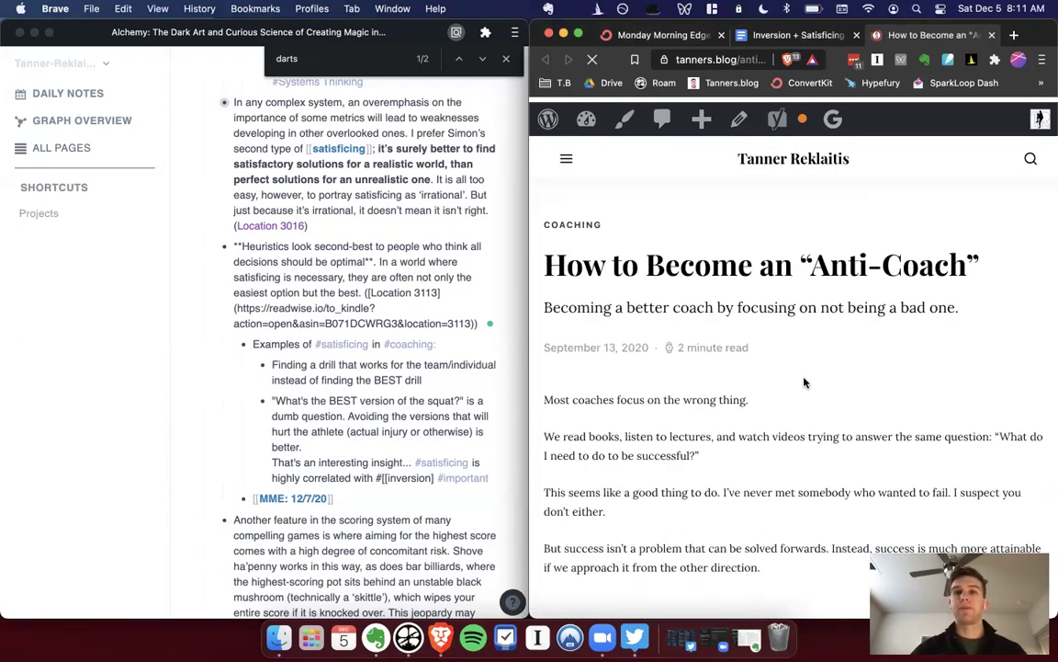
Return to the Inversion + Satisficing draft and open Roam's satisficing page from the "In any complex system" highlight.
left_click(788, 36)
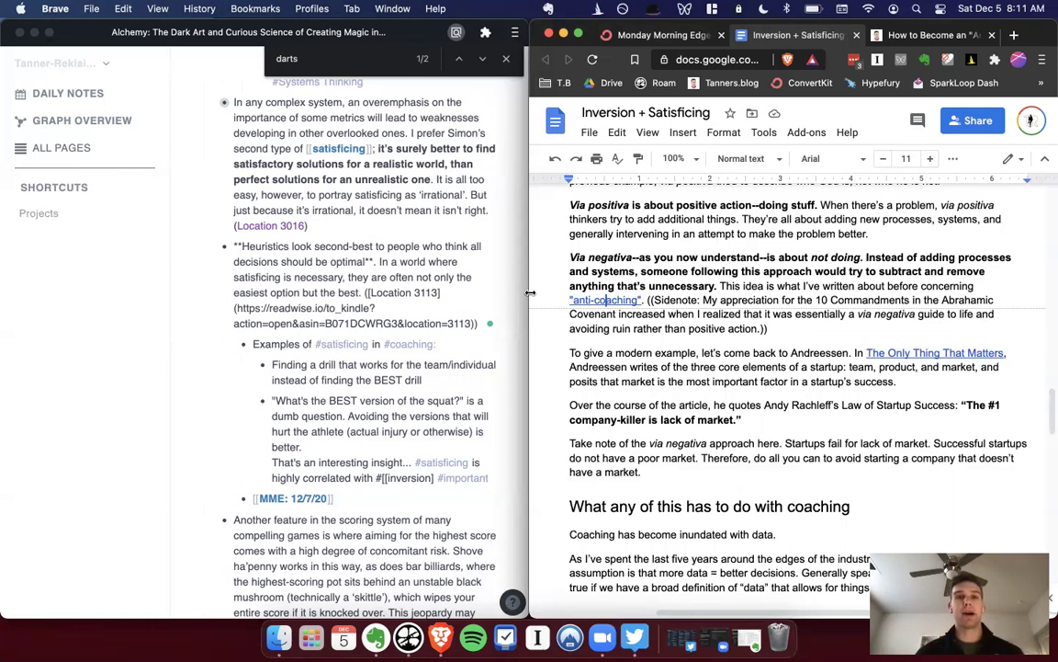
left_click(355, 240)
scroll(354, 241, "up", 1)
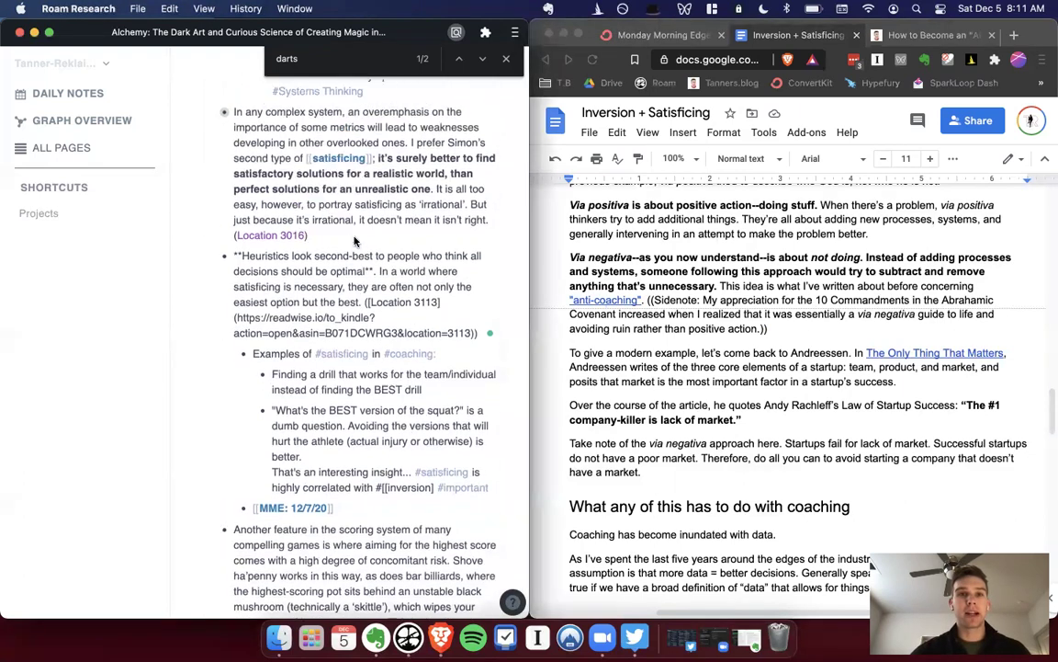
scroll(355, 241, "up", 1)
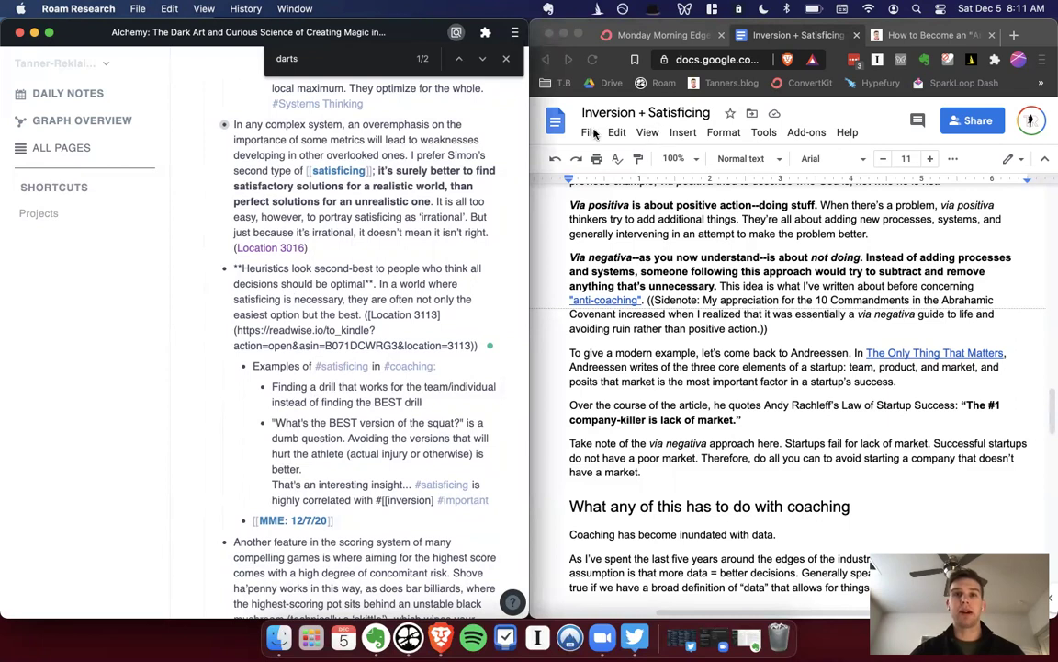
left_click(339, 171)
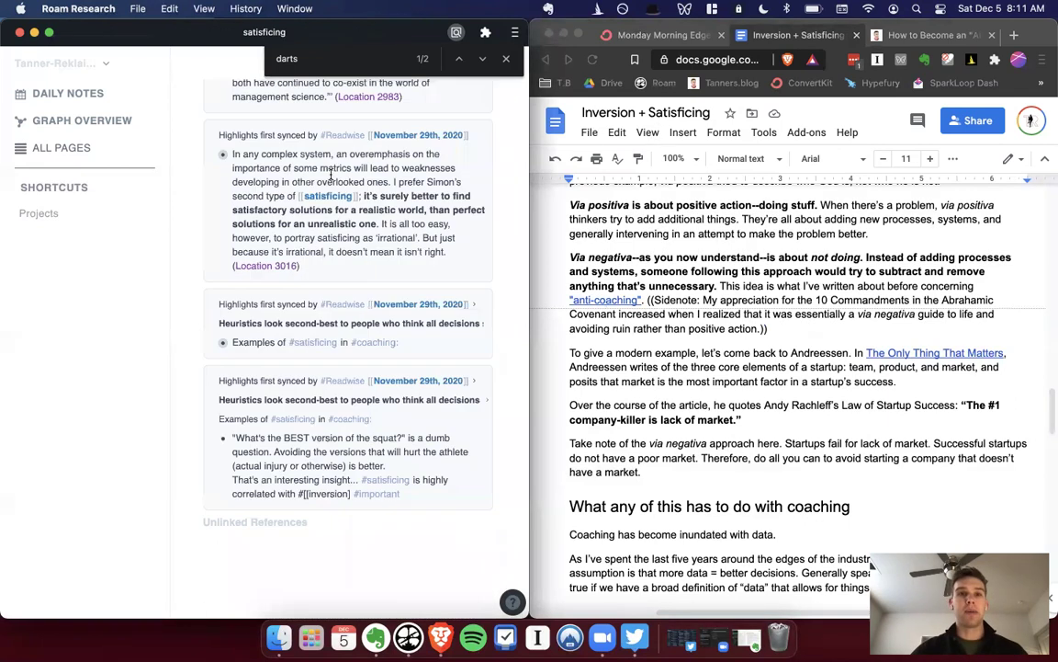
Hide Roam's sidebar and examine the satisficing page's linked references from the Wikipedia article and the Alchemy highlights.
scroll(377, 236, "up", 15)
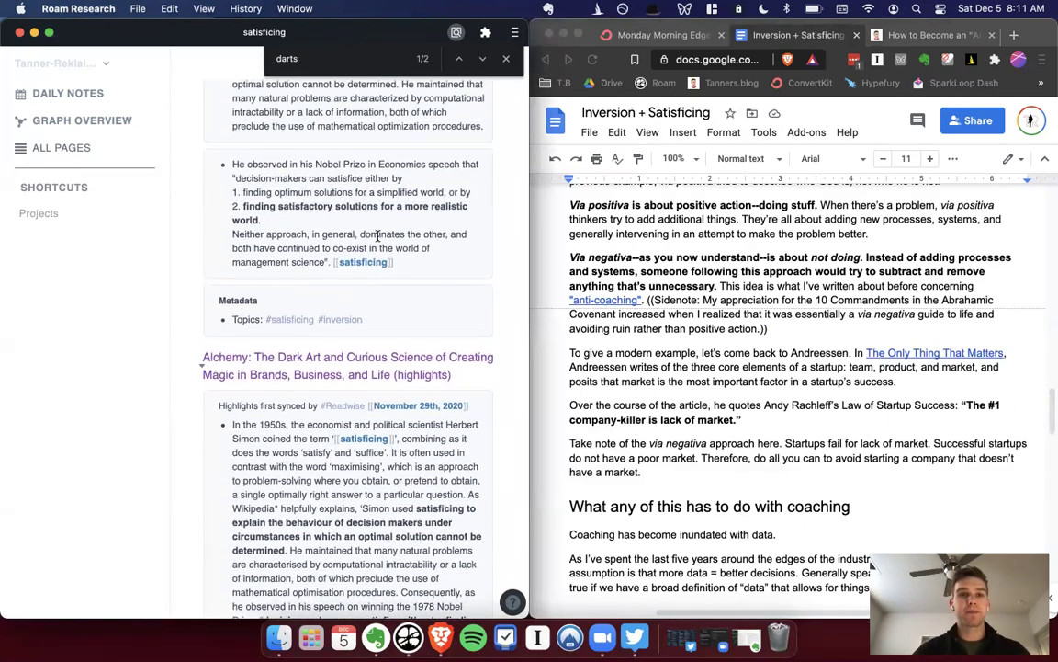
scroll(377, 236, "up", 5)
left_click(136, 60)
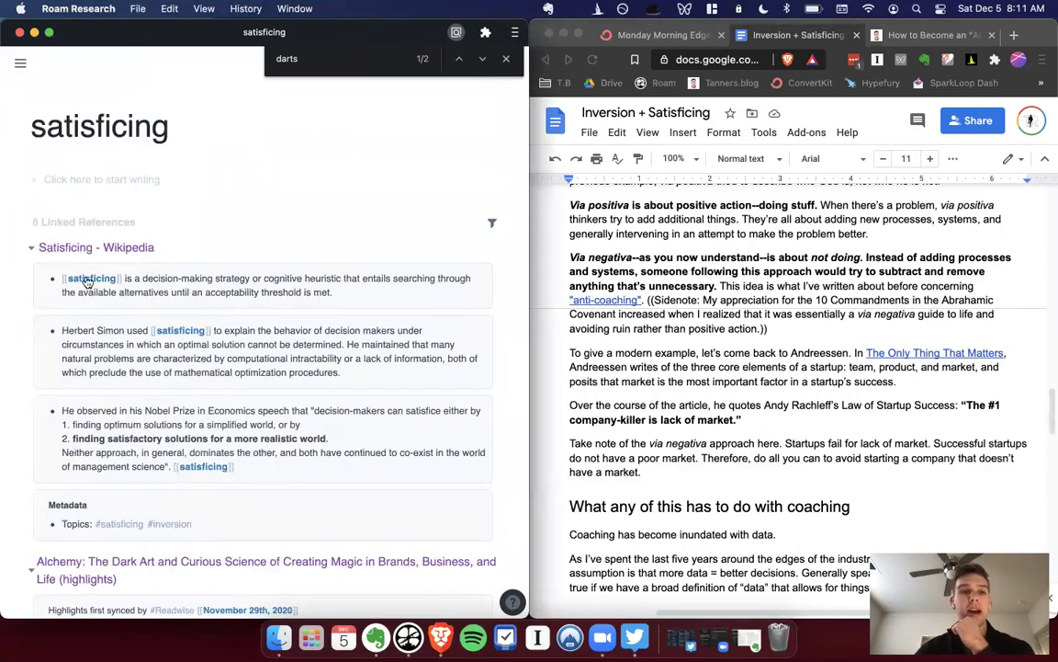
scroll(186, 284, "down", 2)
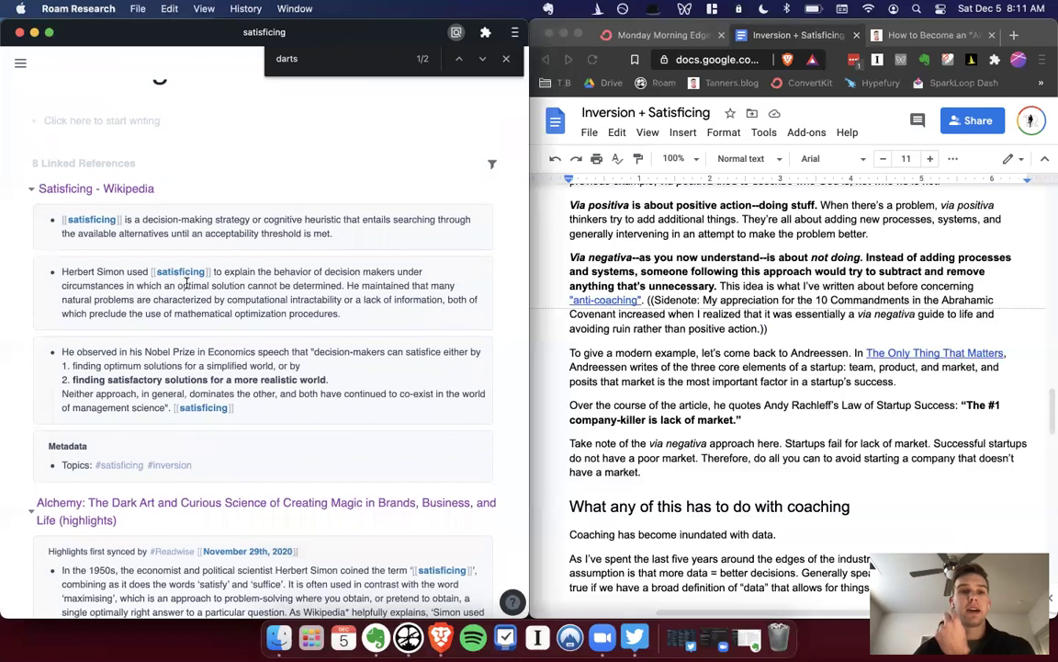
scroll(187, 284, "down", 6)
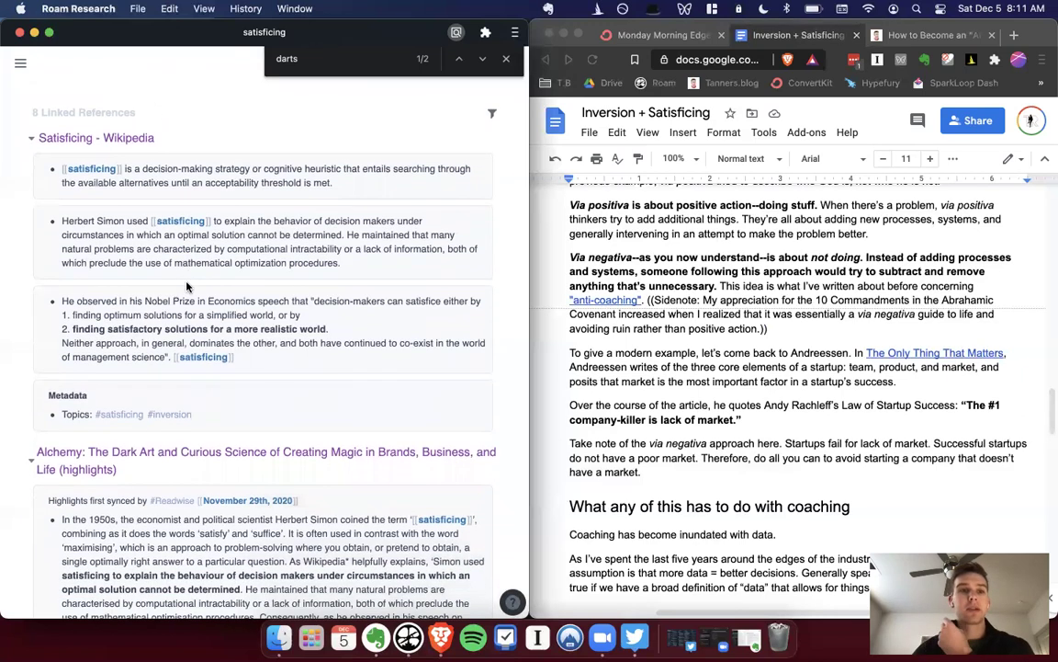
scroll(186, 284, "down", 4)
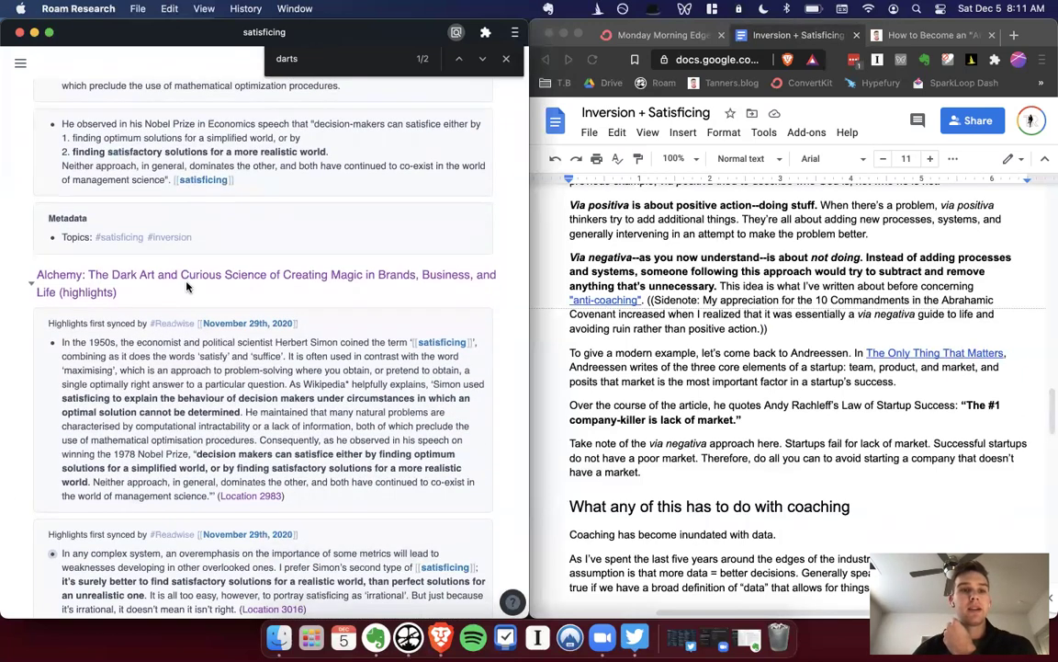
scroll(187, 287, "down", 8)
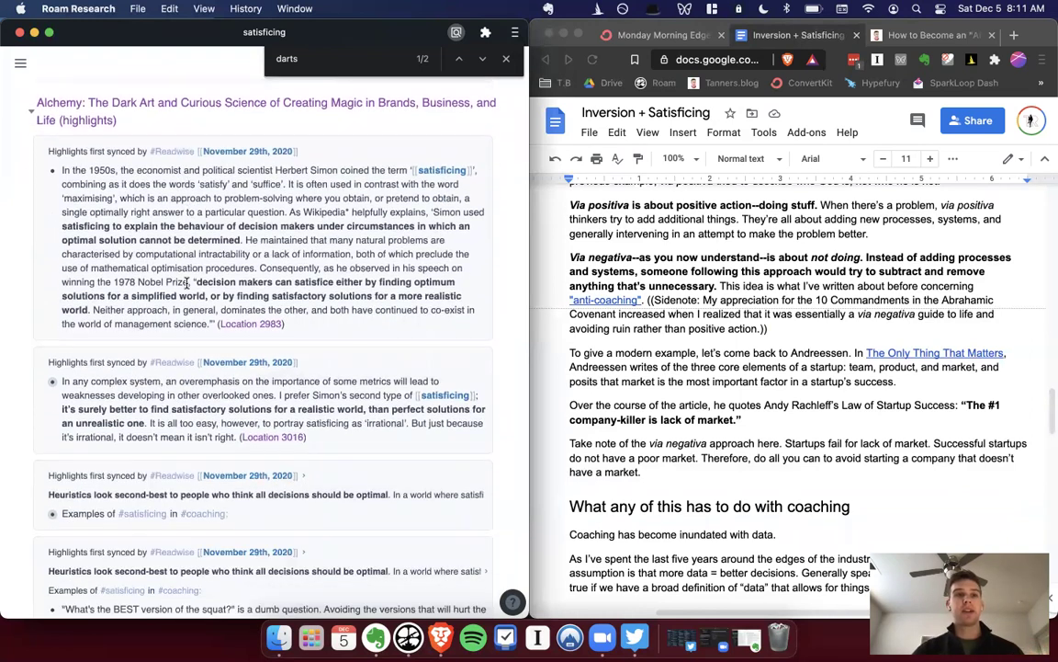
scroll(186, 284, "up", 9)
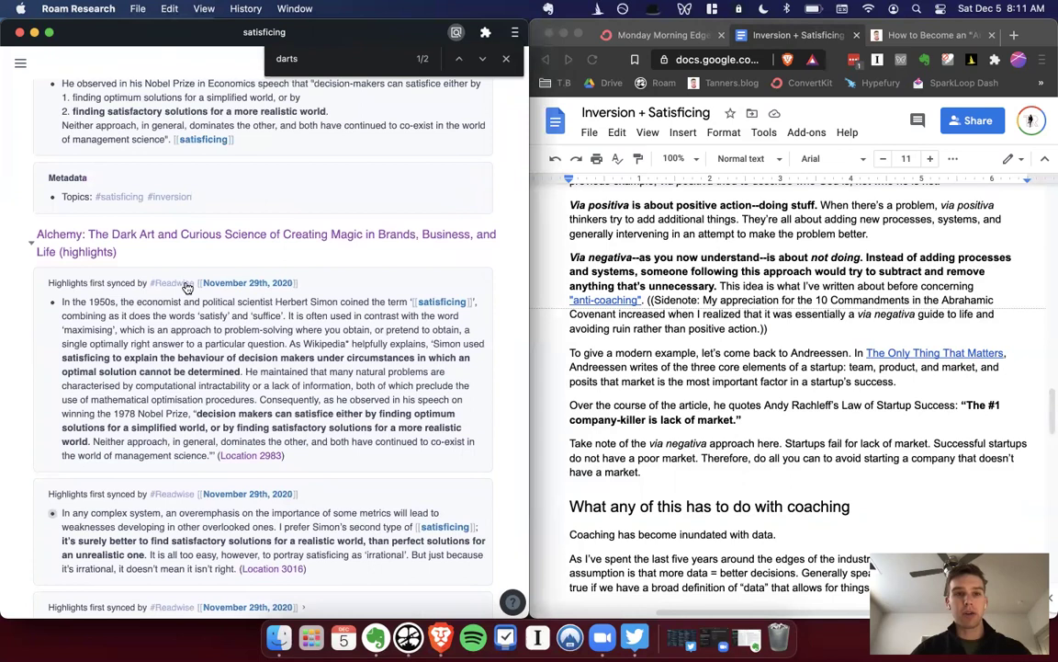
scroll(186, 287, "up", 8)
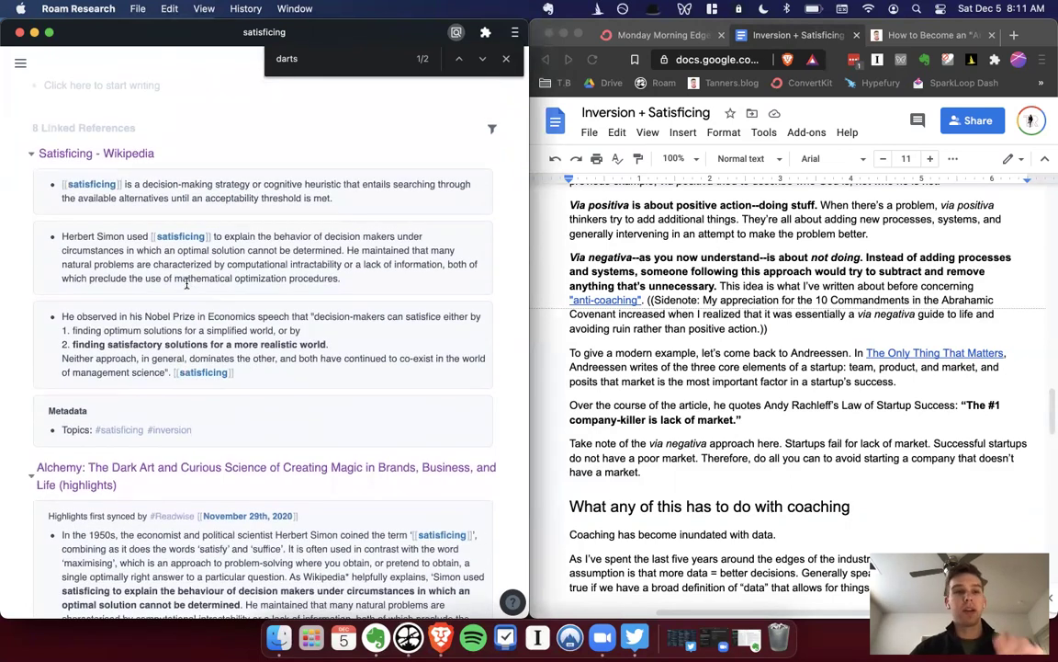
scroll(186, 284, "up", 2)
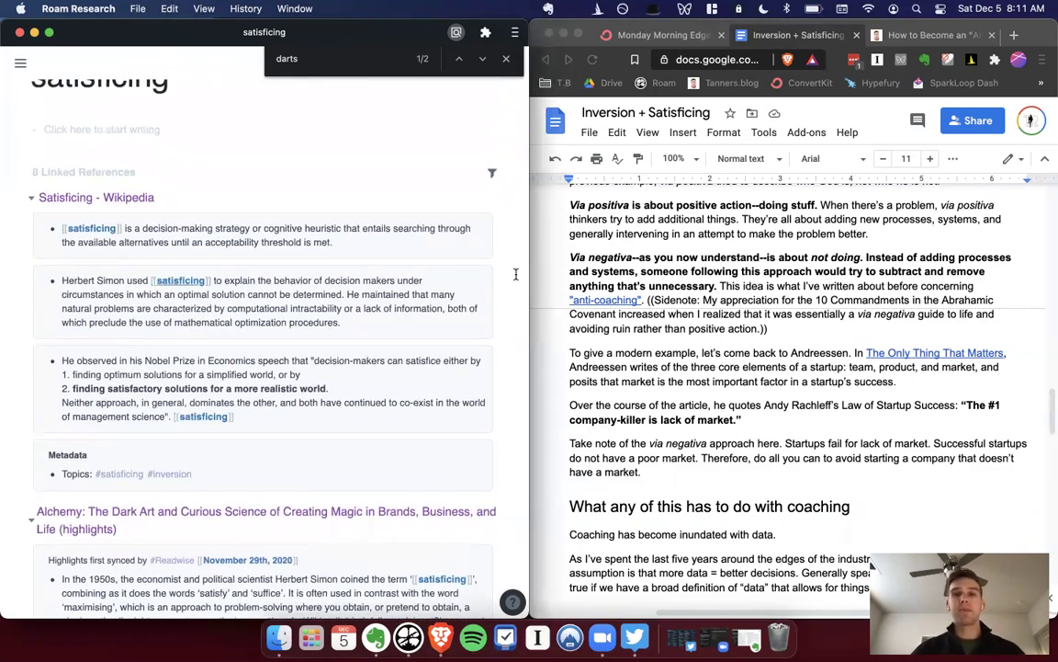
Review the draft from the via negativa paragraphs back to "A Whole New (More Realistic) World", marking part of that heading.
left_click(616, 301)
scroll(682, 336, "up", 10)
scroll(681, 335, "down", 5)
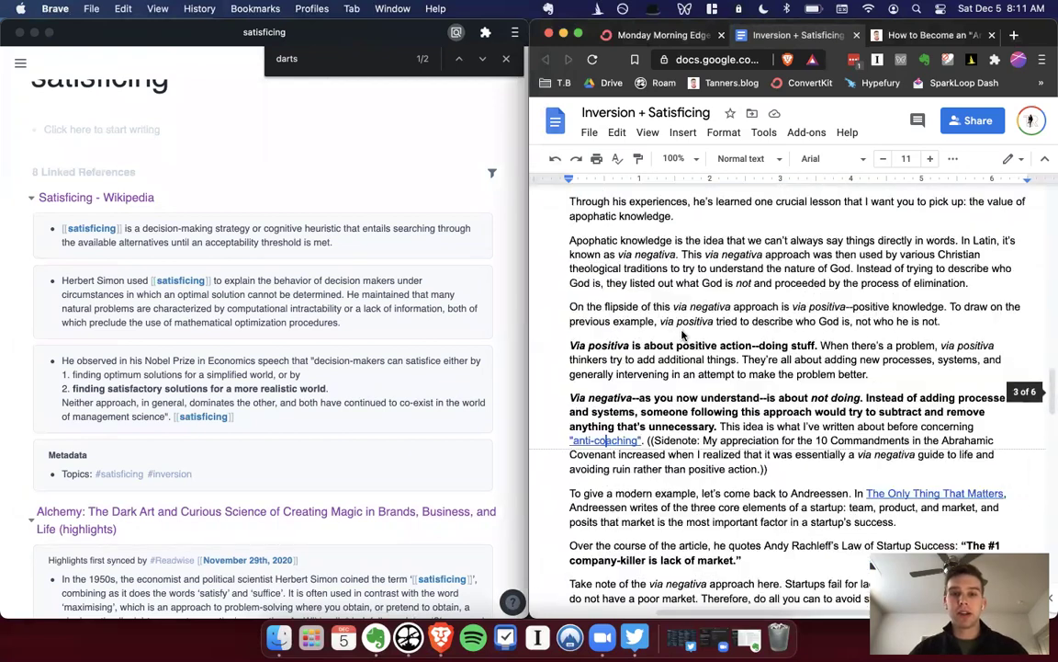
scroll(681, 335, "up", 2)
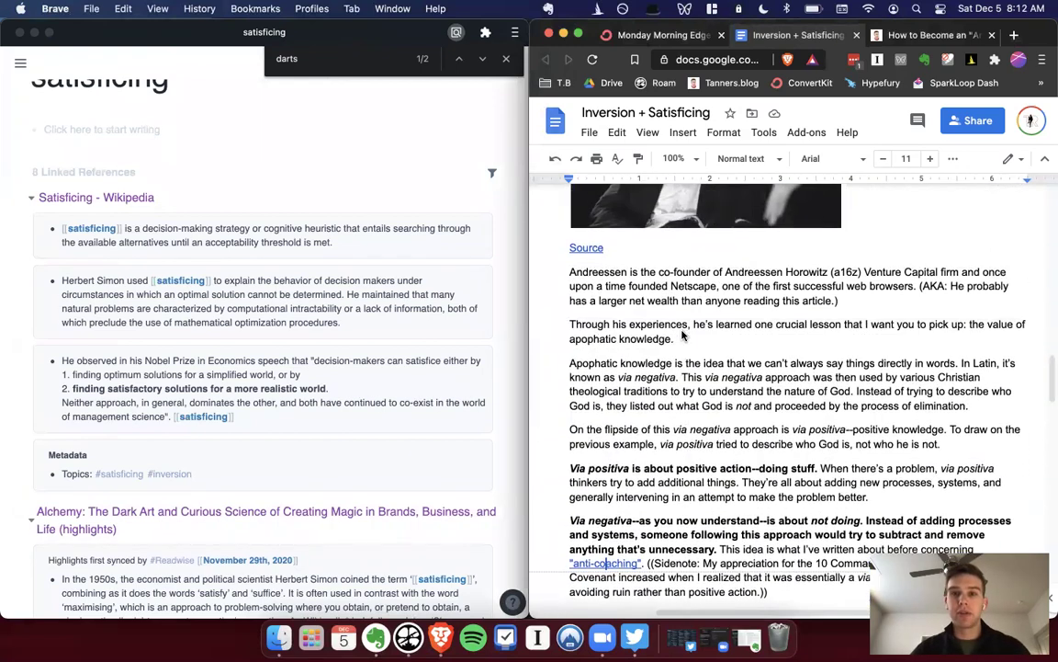
scroll(681, 335, "up", 3)
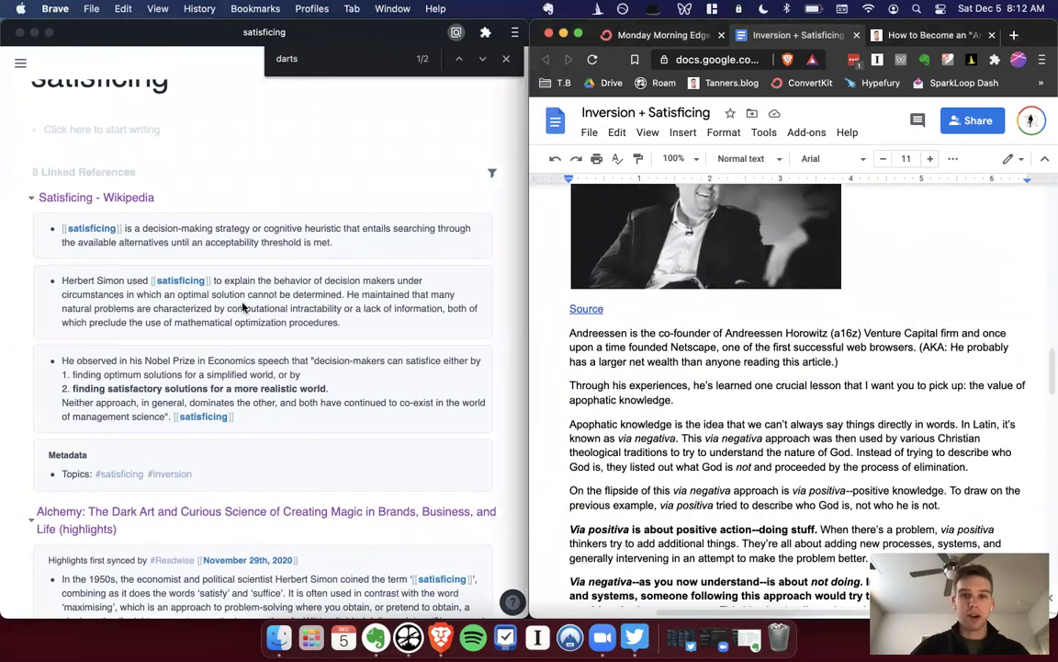
scroll(577, 363, "up", 8)
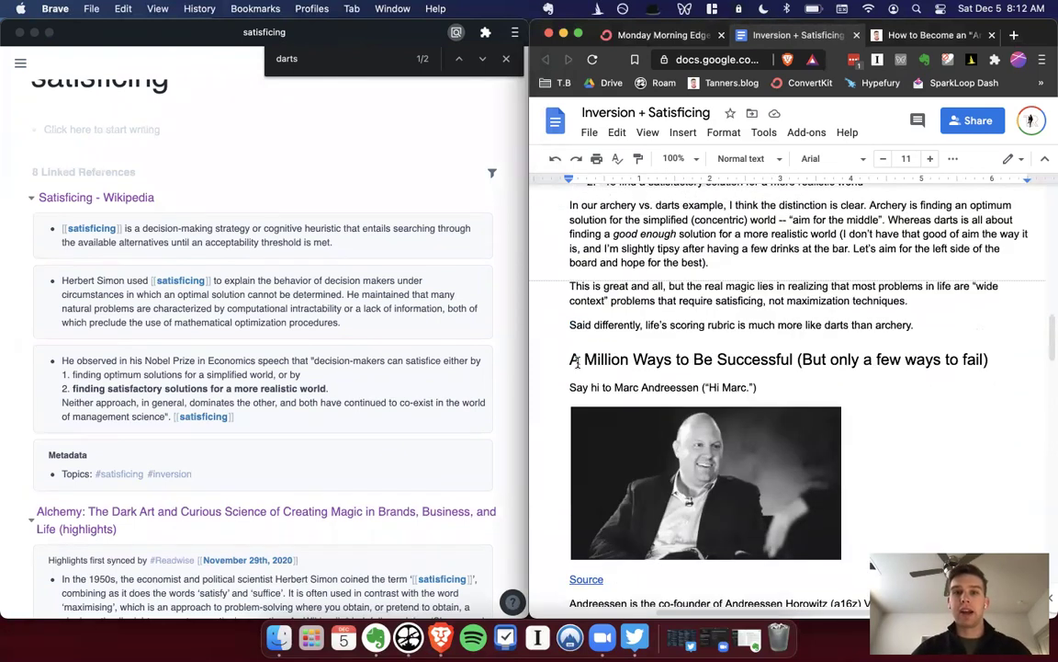
scroll(577, 363, "up", 1)
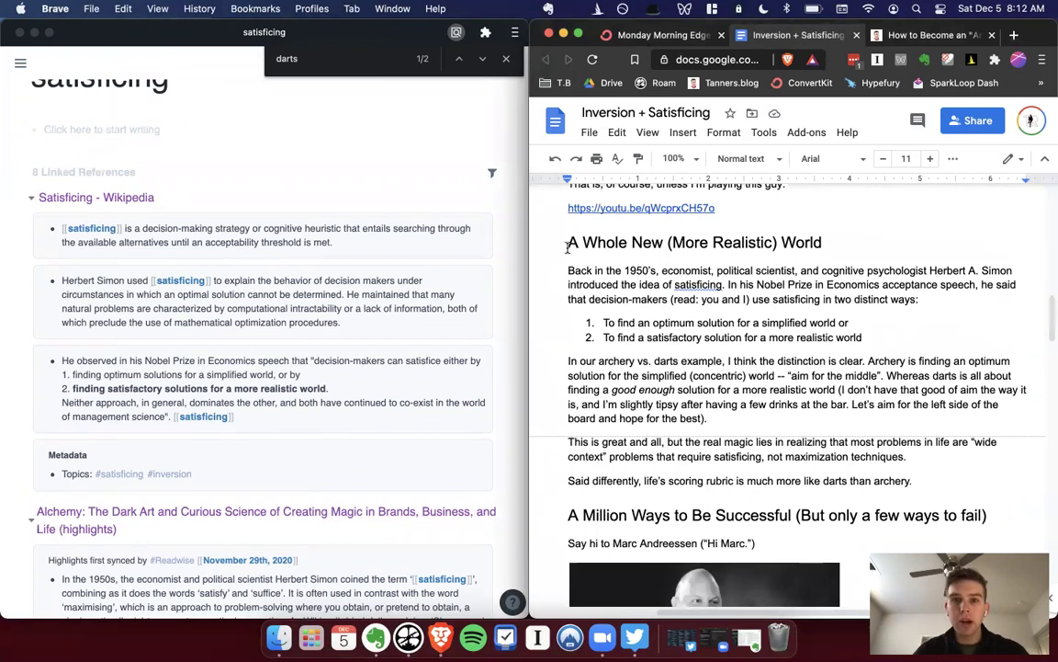
left_click_drag(567, 241, 678, 240)
left_click(679, 241)
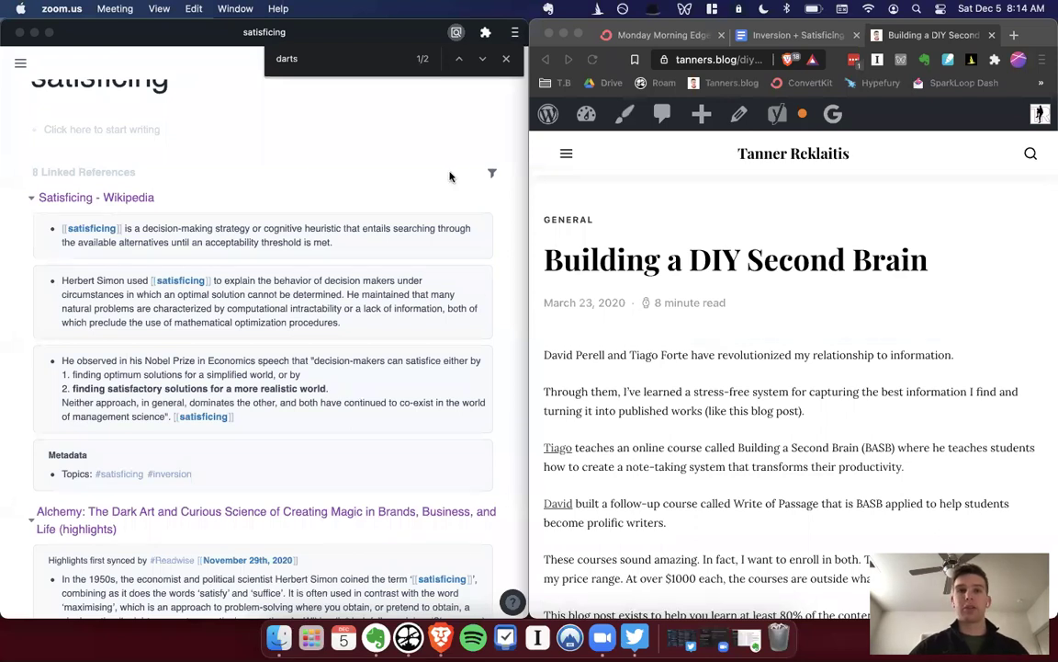
Open Roam's list of all pages beside the "Building a DIY Second Brain" article.
scroll(361, 304, "up", 2)
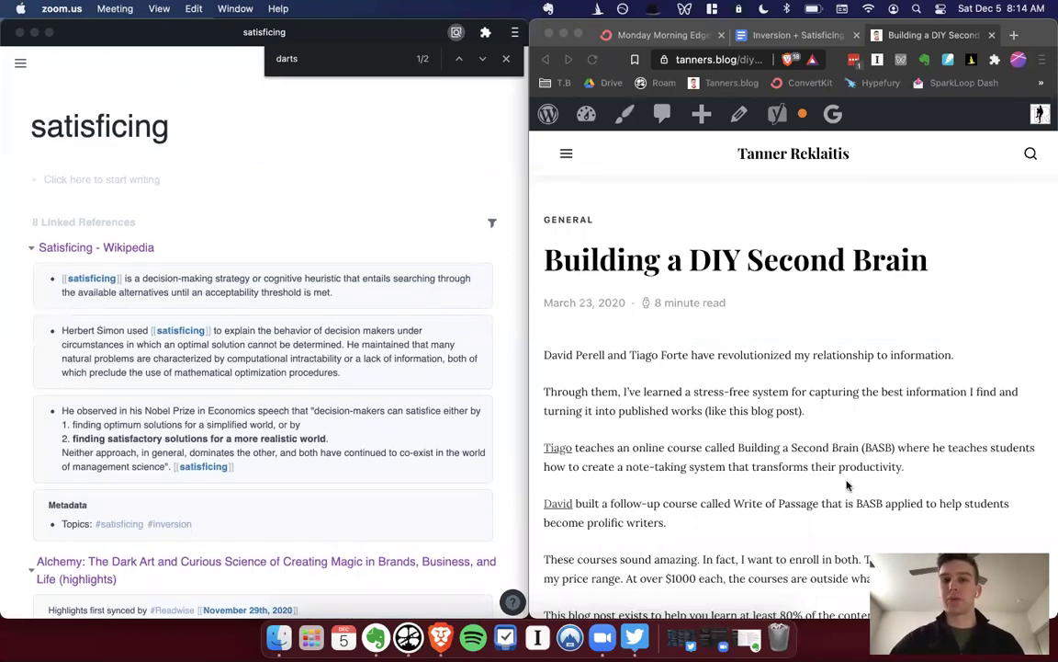
left_click(698, 58)
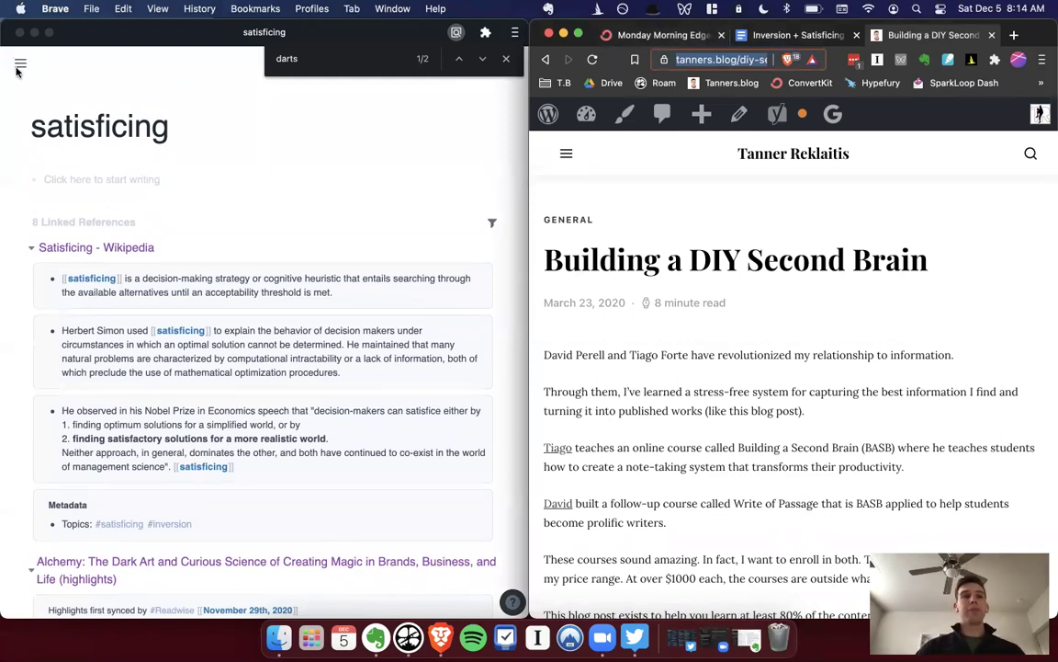
left_click(595, 264)
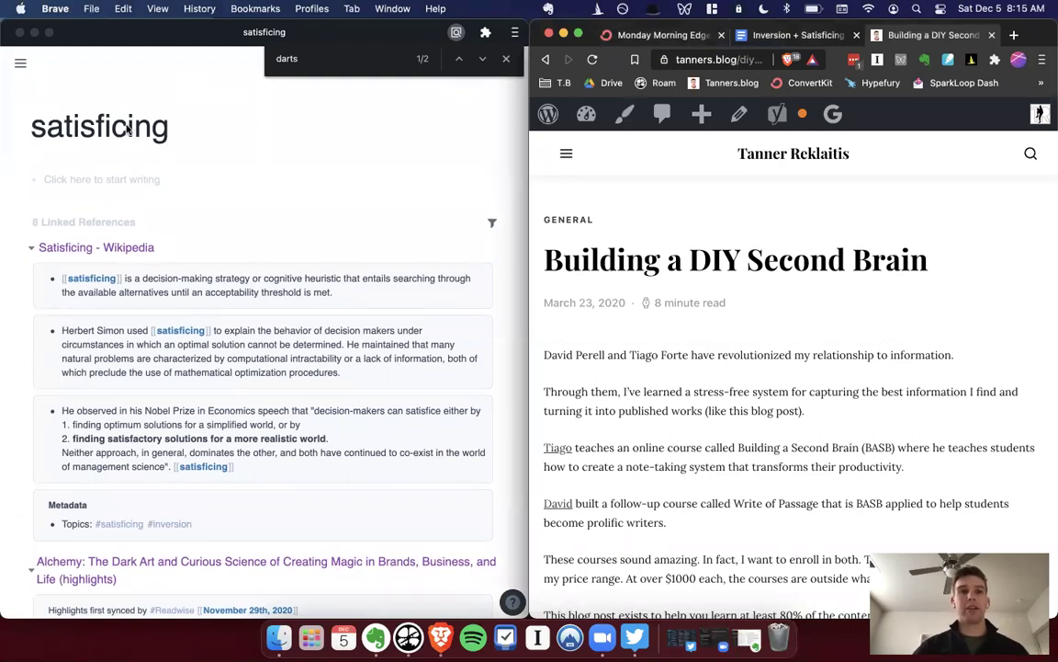
left_click(20, 63)
left_click(48, 179)
left_click(706, 412)
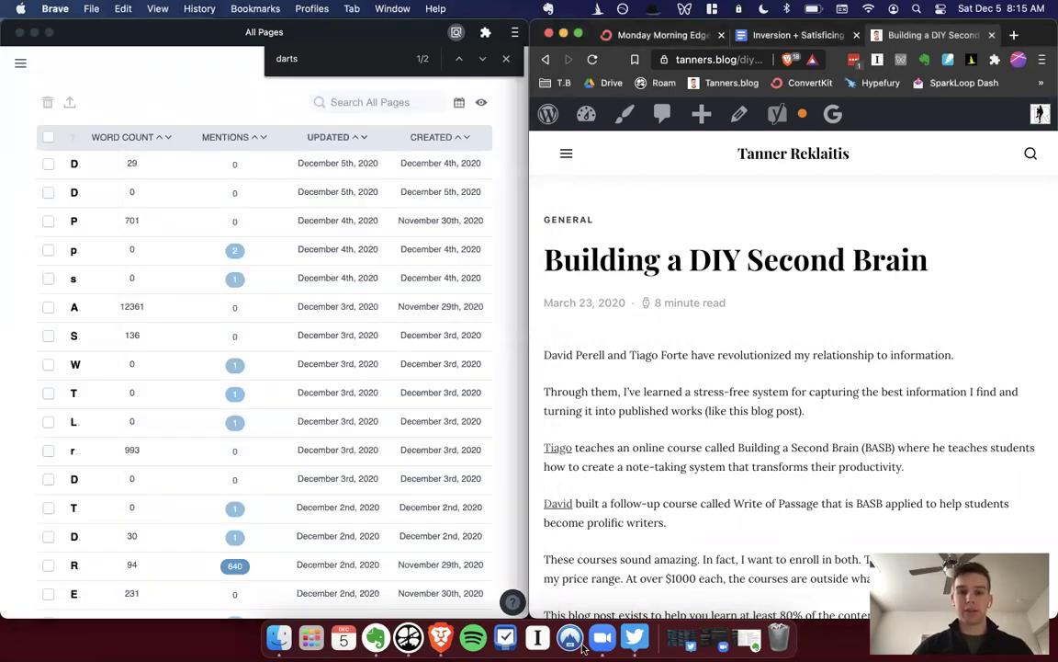
Switch to Instapaper and enlarge its window to fill the screen.
left_click(538, 637)
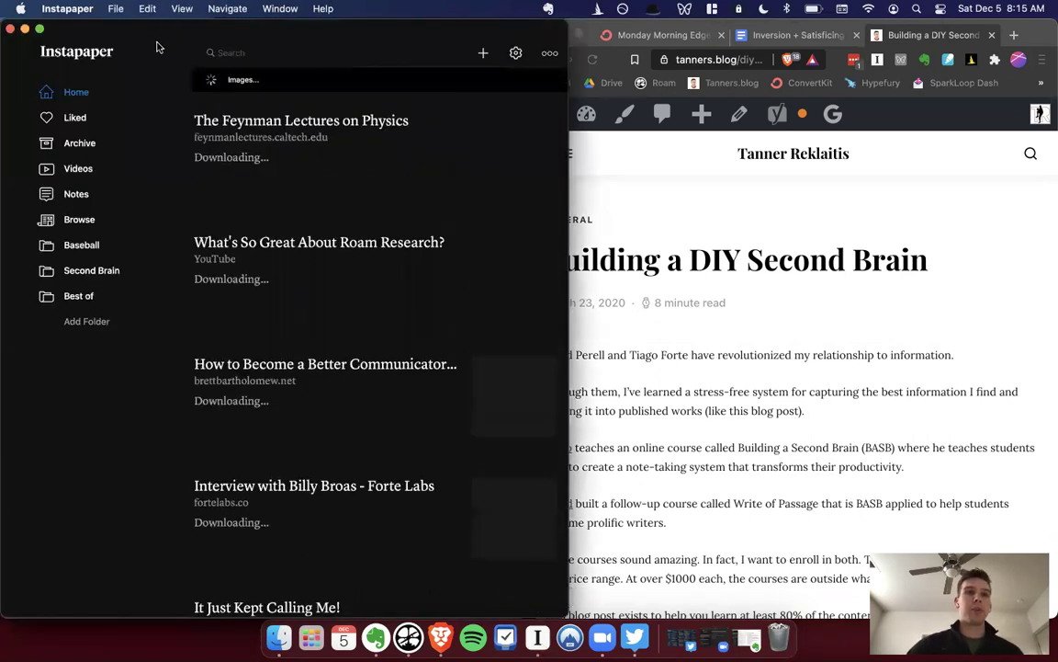
left_click_drag(162, 35, 370, 85)
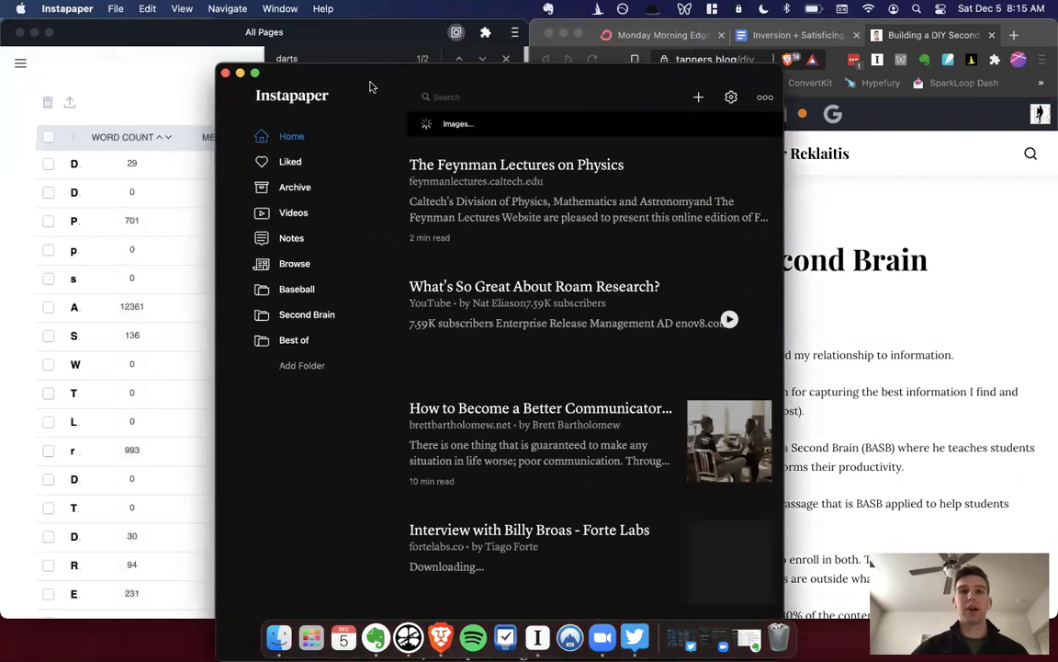
double_click(370, 85)
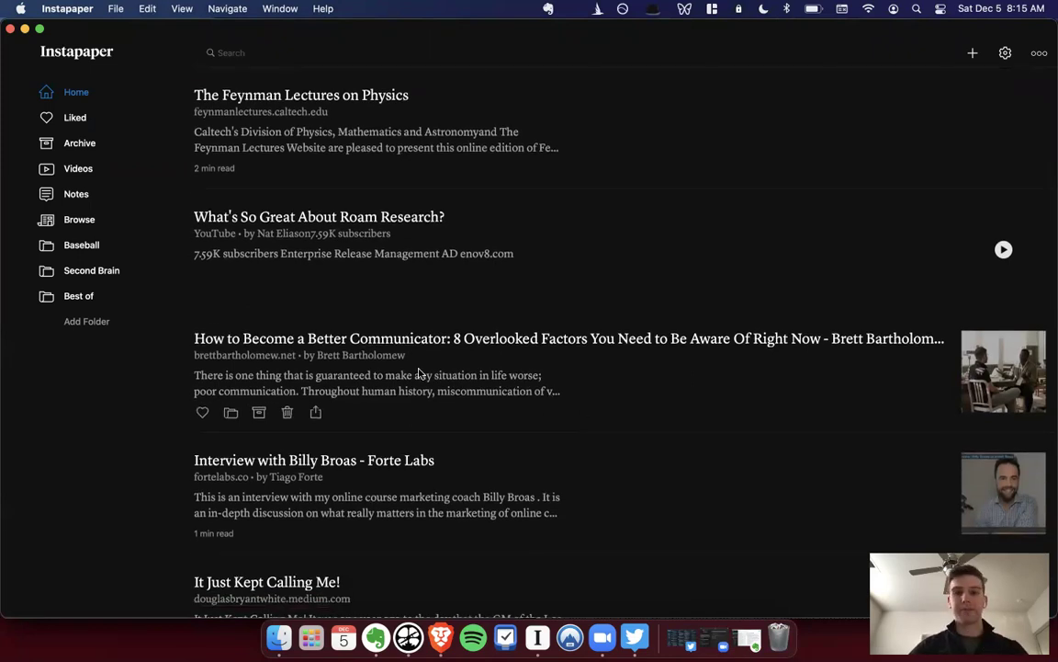
Find "The Three Dilemmas" in the saved reading list and open the article.
scroll(418, 372, "down", 3)
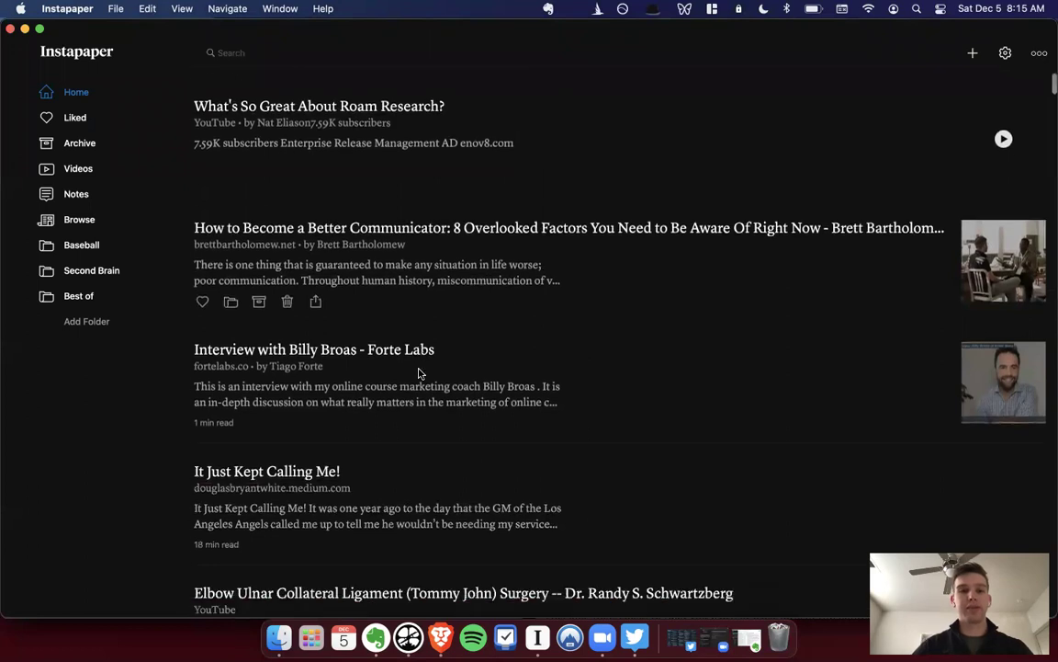
scroll(418, 372, "down", 5)
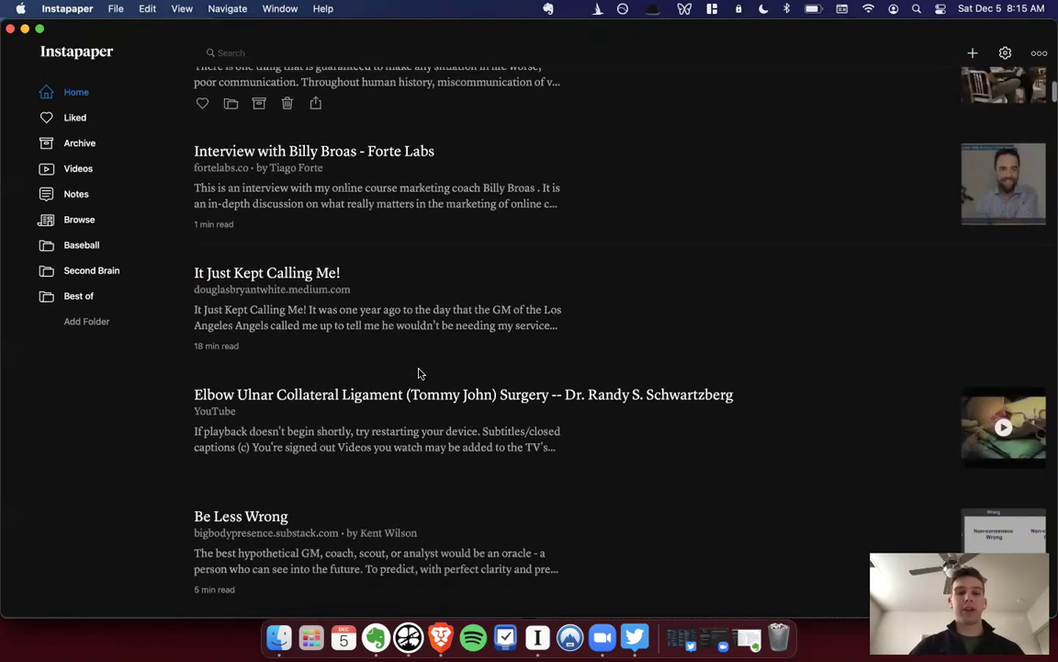
scroll(418, 372, "down", 3)
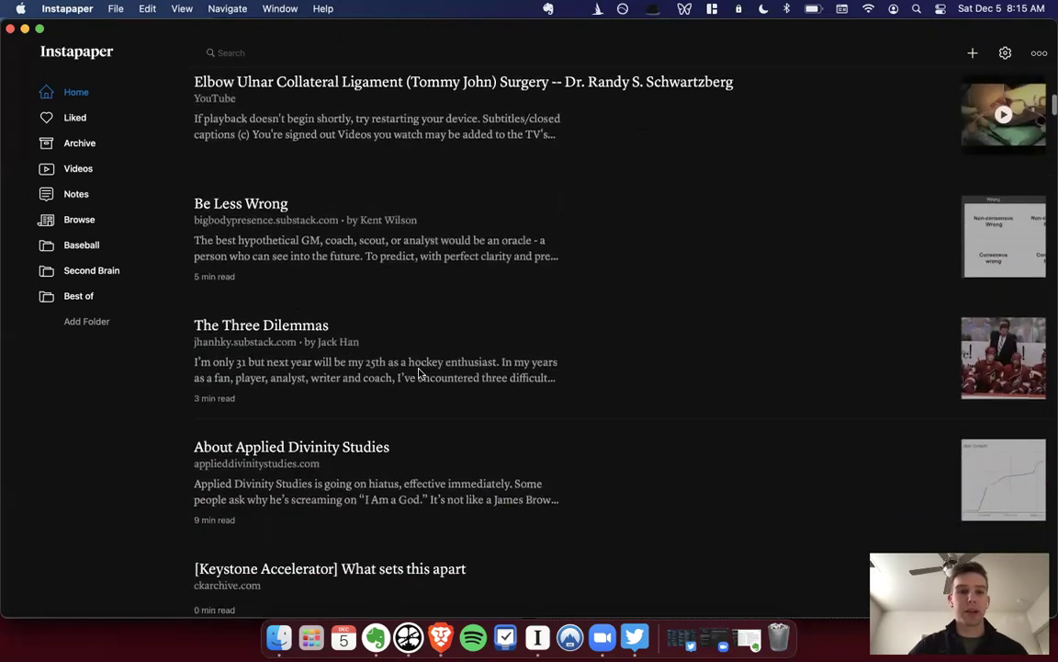
left_click(281, 327)
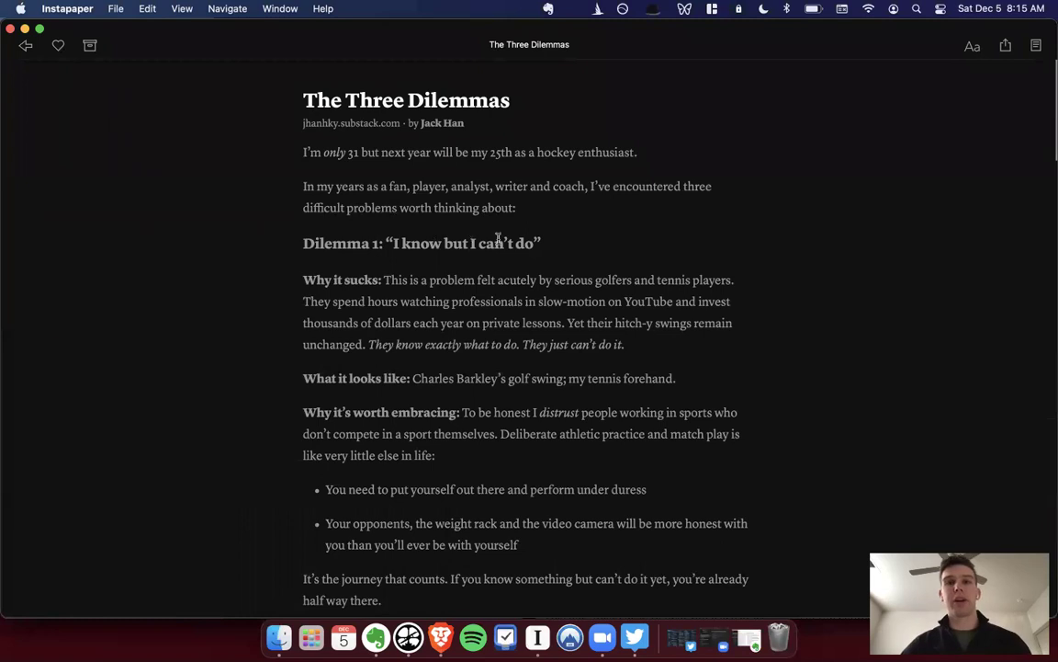
Try to select the "Dilemma 1" heading and its "Why it sucks" paragraph for highlighting in the Instapaper app.
scroll(437, 237, "down", 2)
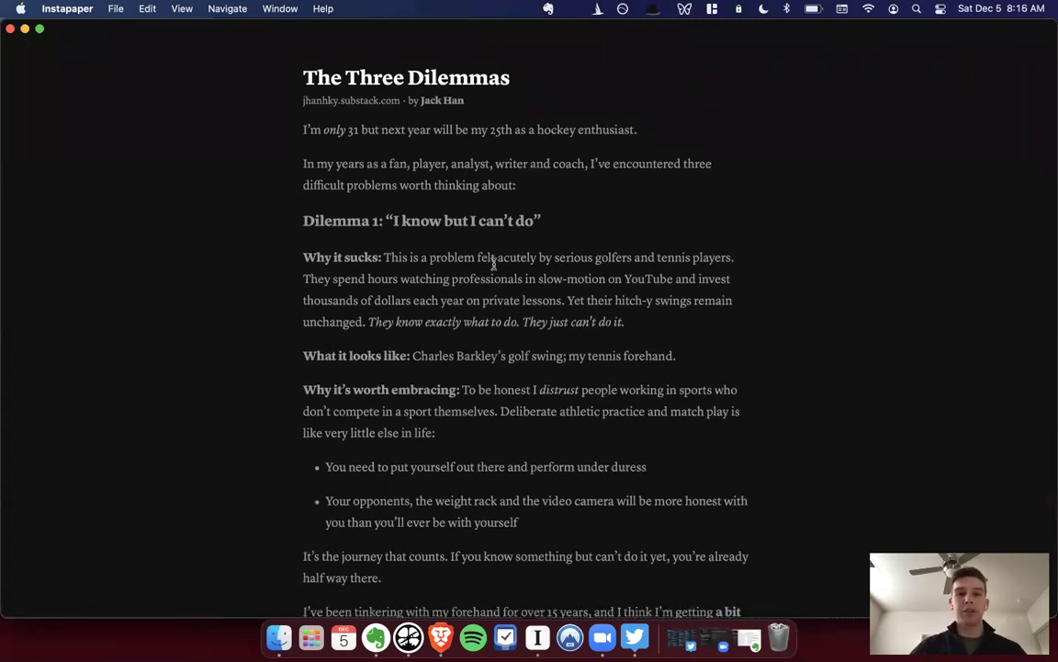
scroll(491, 263, "down", 2)
scroll(441, 255, "down", 2)
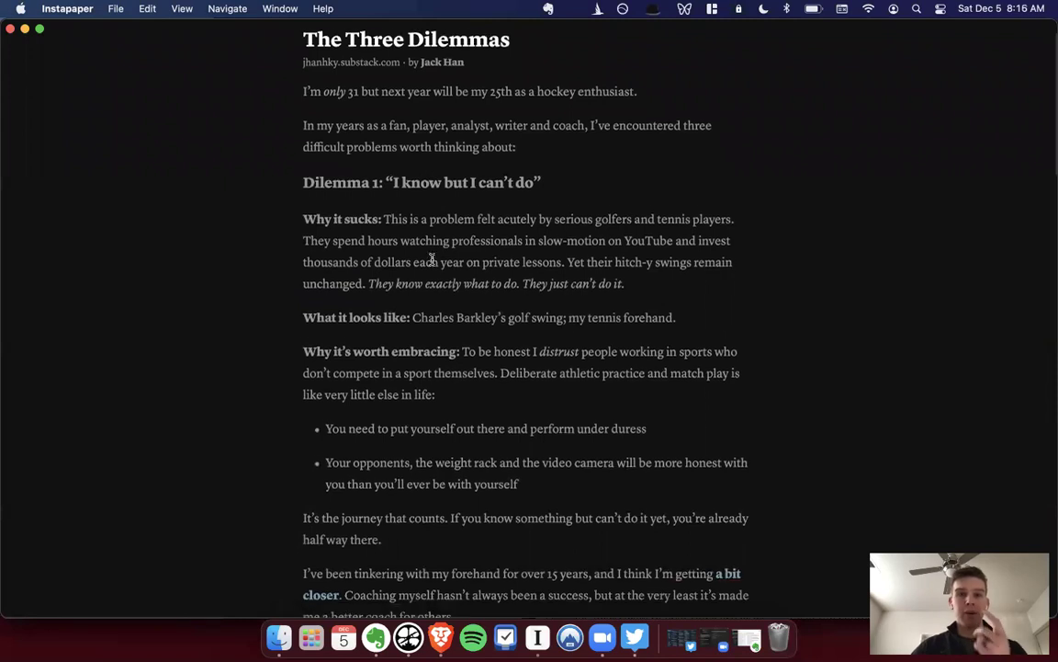
left_click_drag(304, 177, 623, 272)
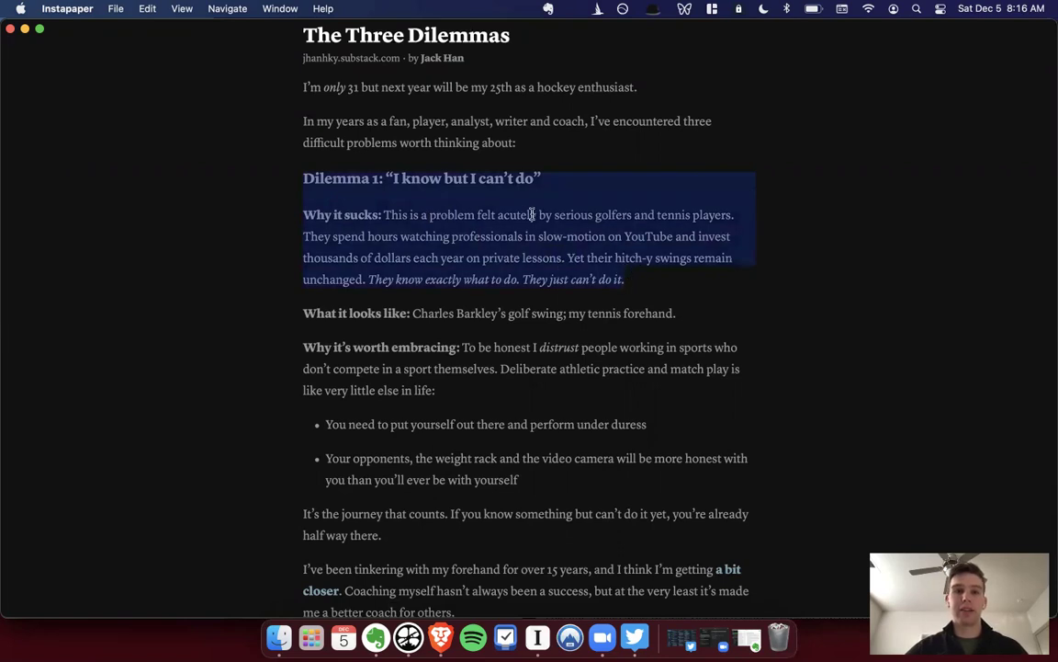
left_click(148, 9)
left_click(453, 144)
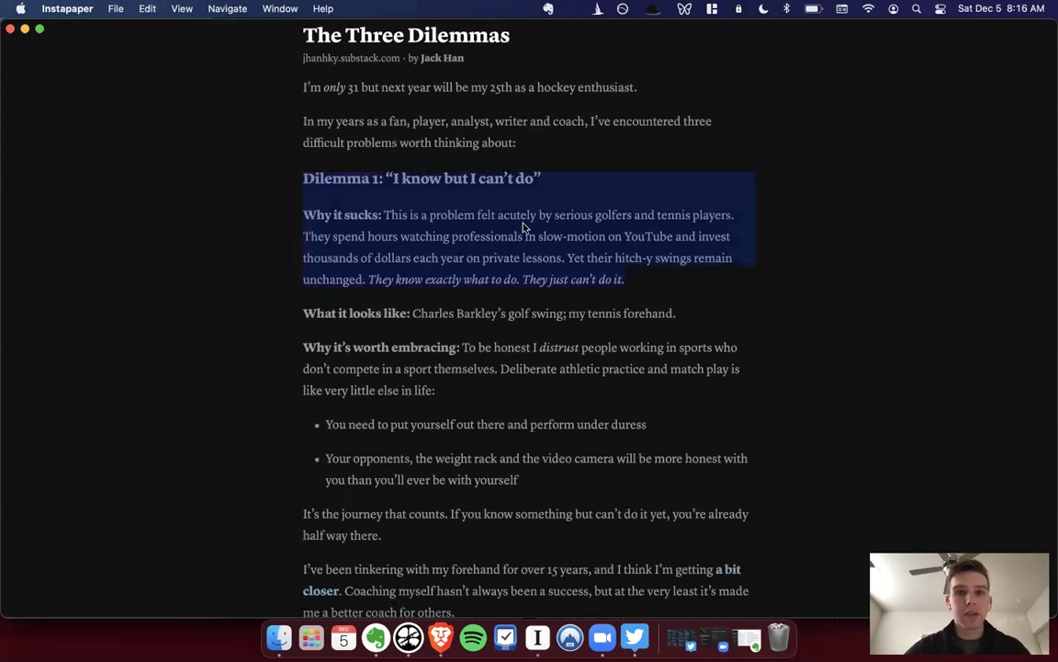
scroll(524, 227, "up", 3)
left_click(635, 366)
left_click_drag(639, 354, 307, 244)
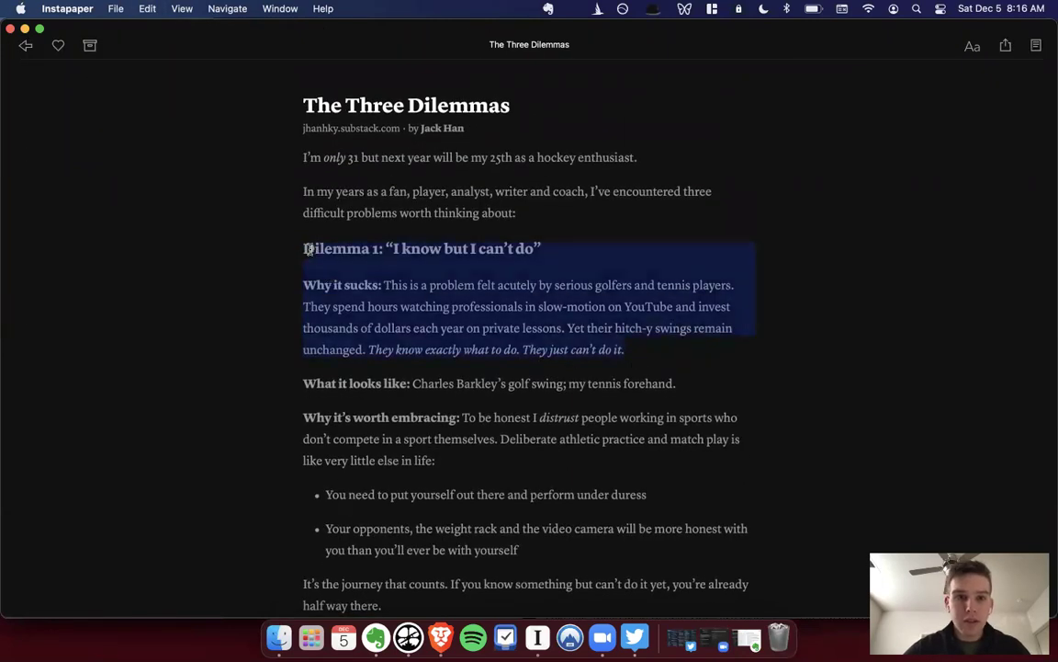
key("super+h")
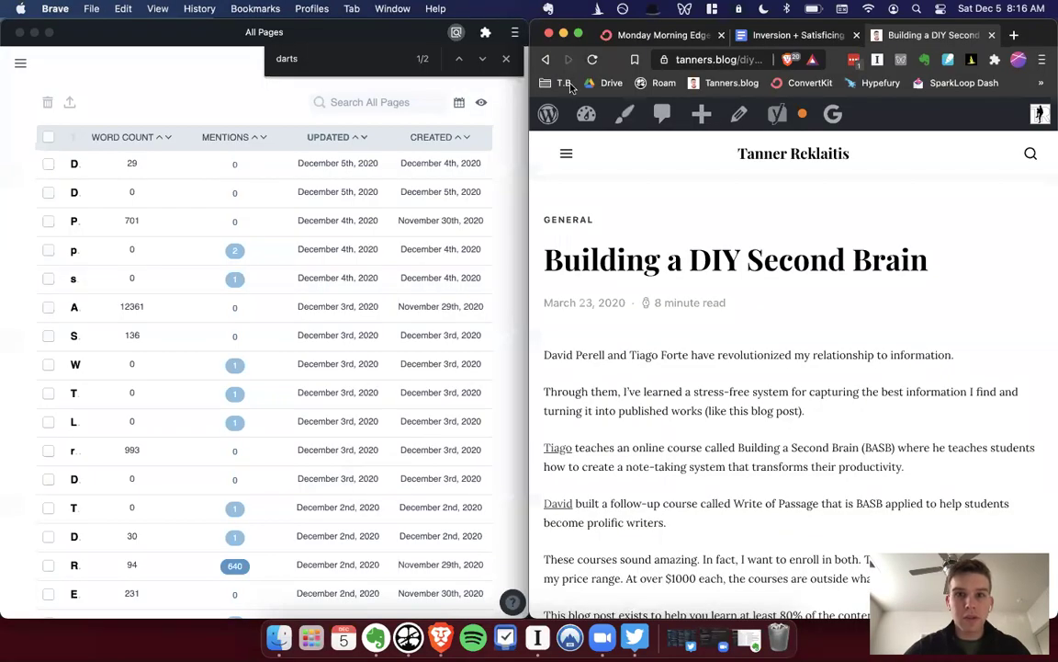
left_click(539, 644)
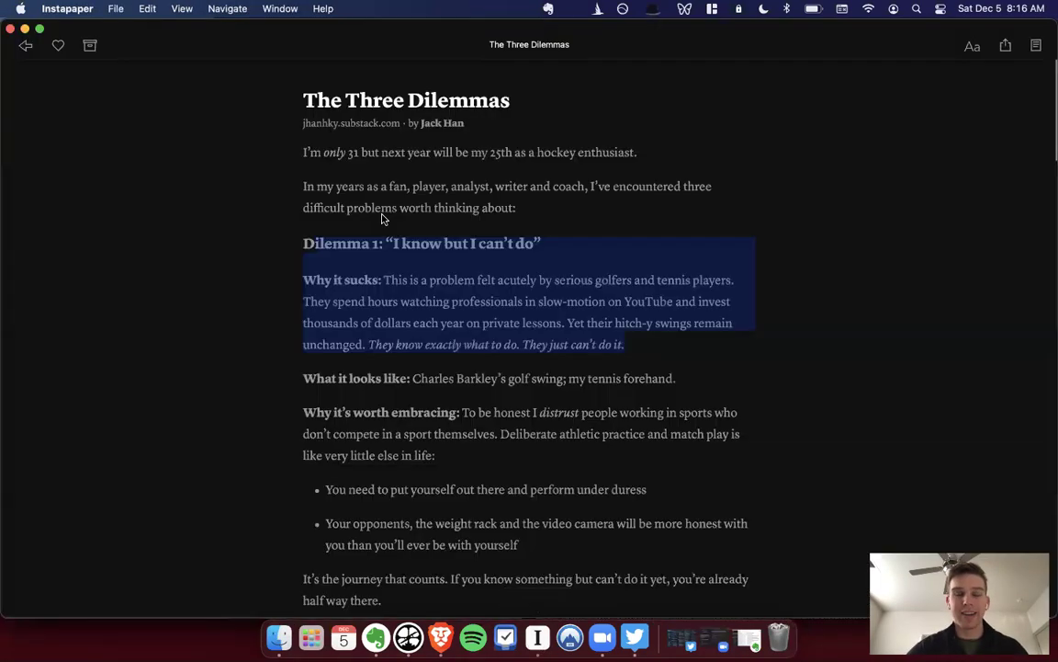
left_click_drag(307, 243, 640, 344)
Examine the app's available commands for a way to highlight or copy the selected passage.
scroll(503, 433, "down", 20)
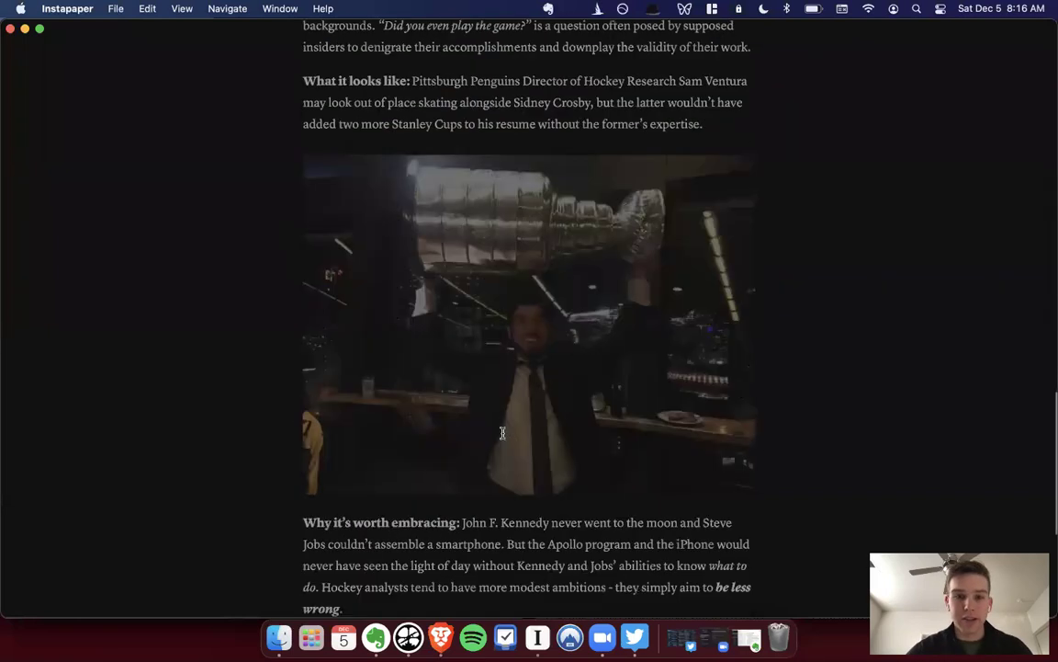
scroll(496, 368, "up", 20)
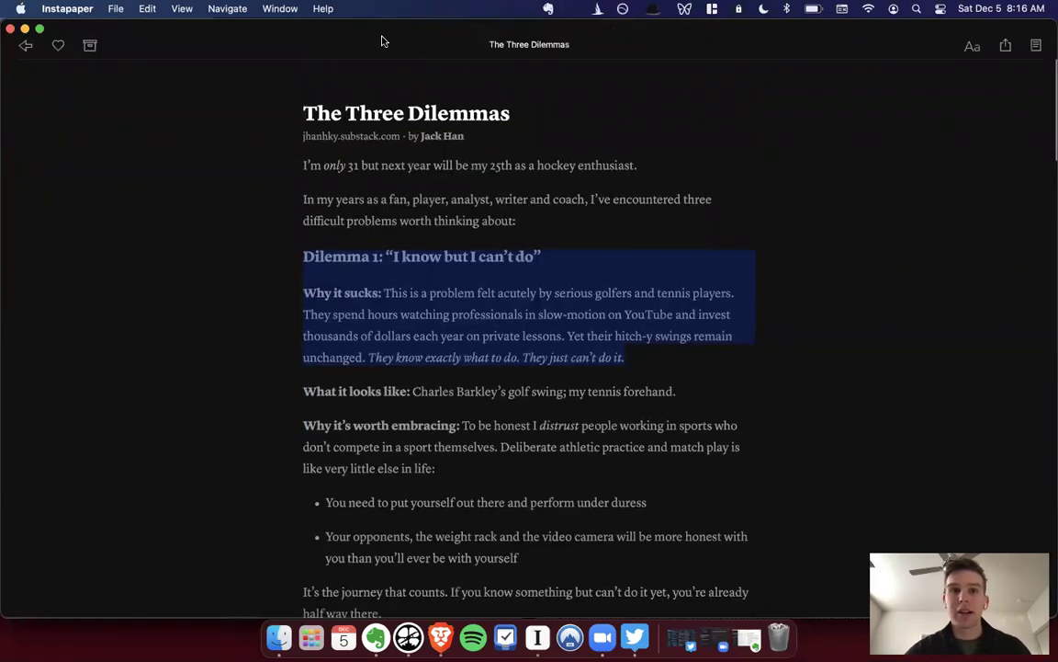
left_click(180, 8)
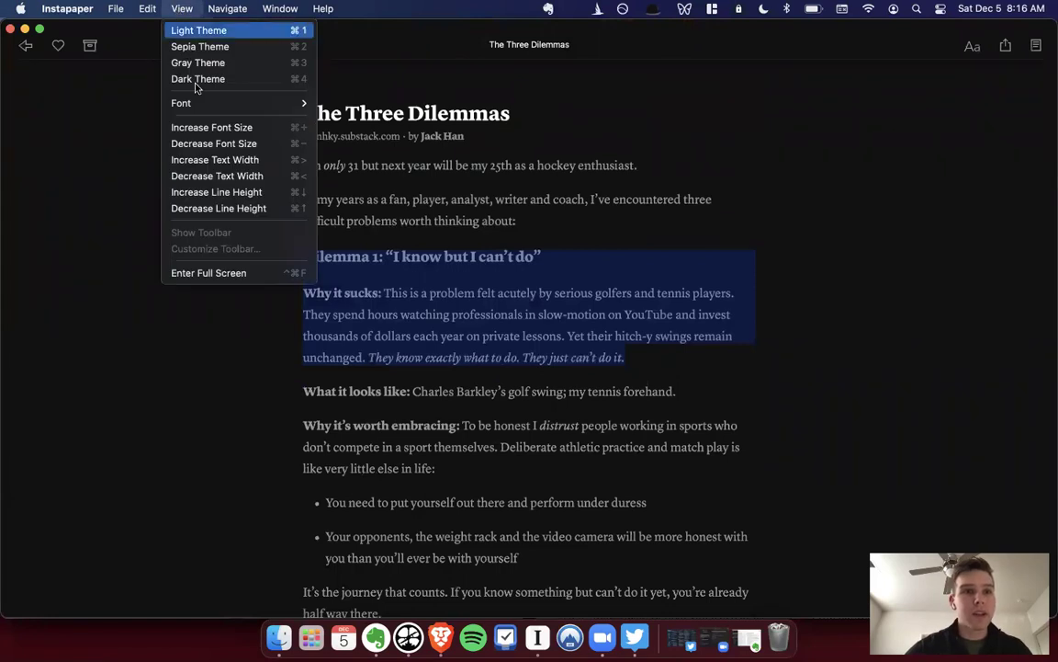
mouse_move(286, 8)
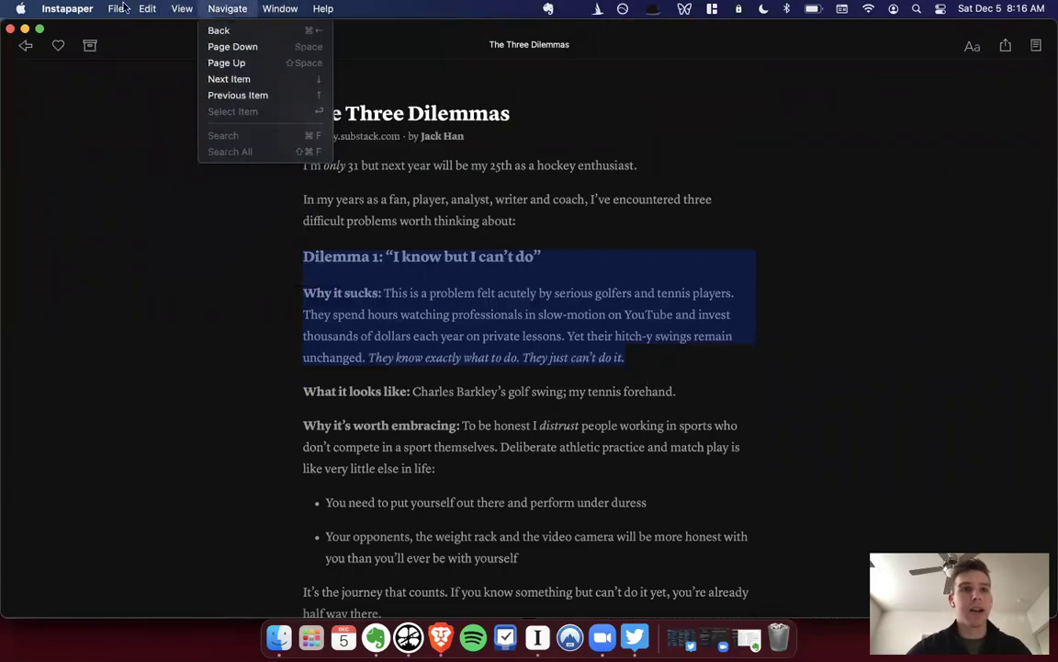
mouse_move(126, 8)
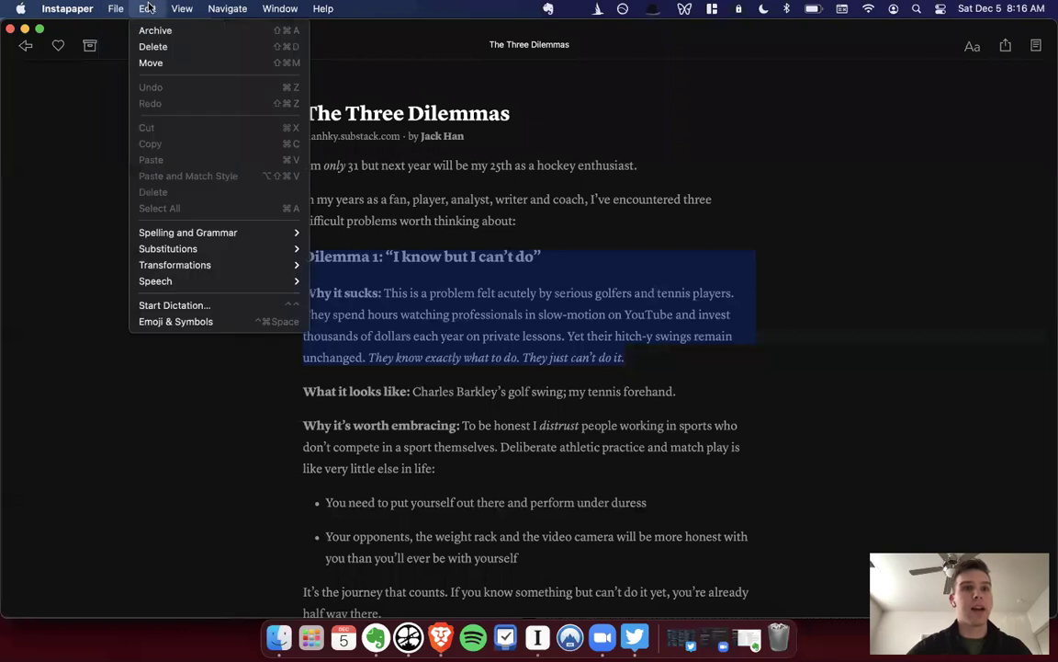
left_click(503, 179)
right_click(503, 311)
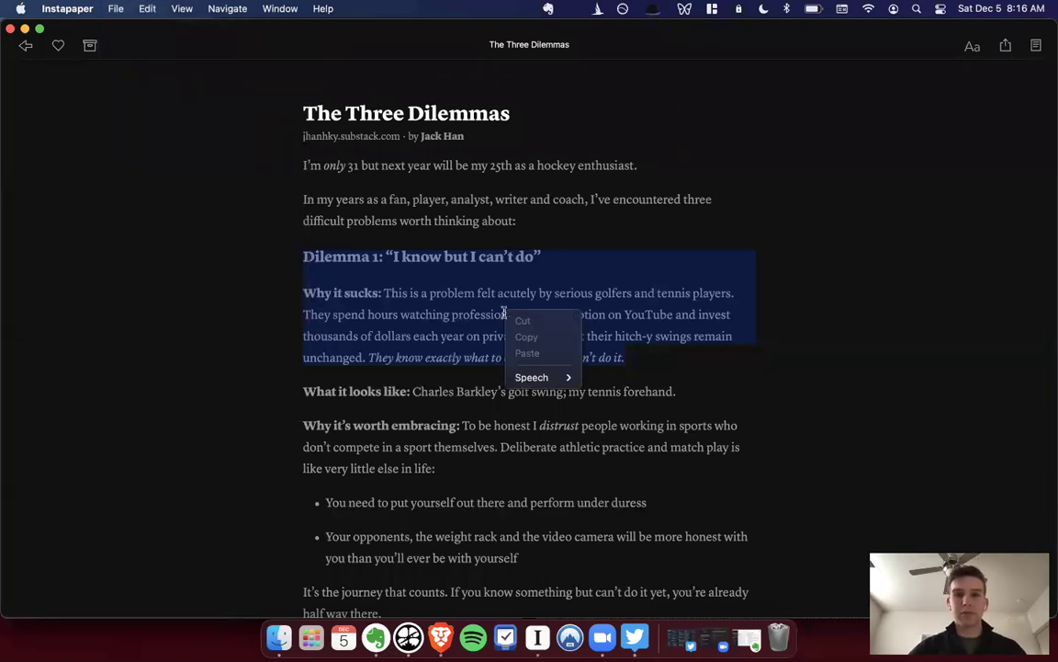
left_click(418, 316)
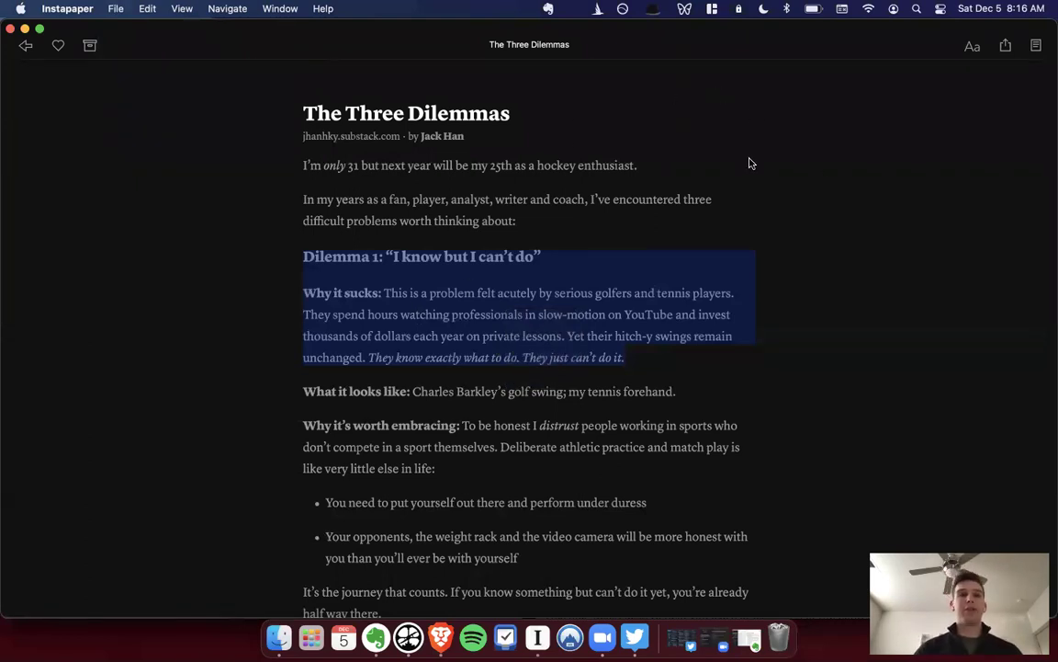
Switch to Brave, open Instapaper's web reading list in a new tab, and open "The Three Dilemmas" there.
left_click(27, 46)
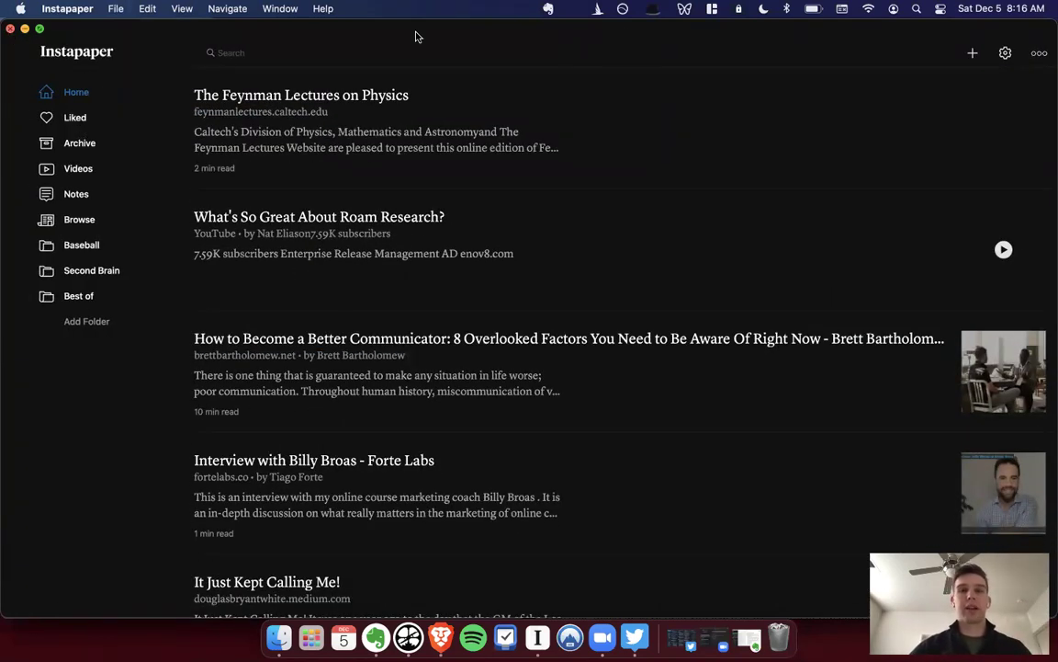
key("super+Tab")
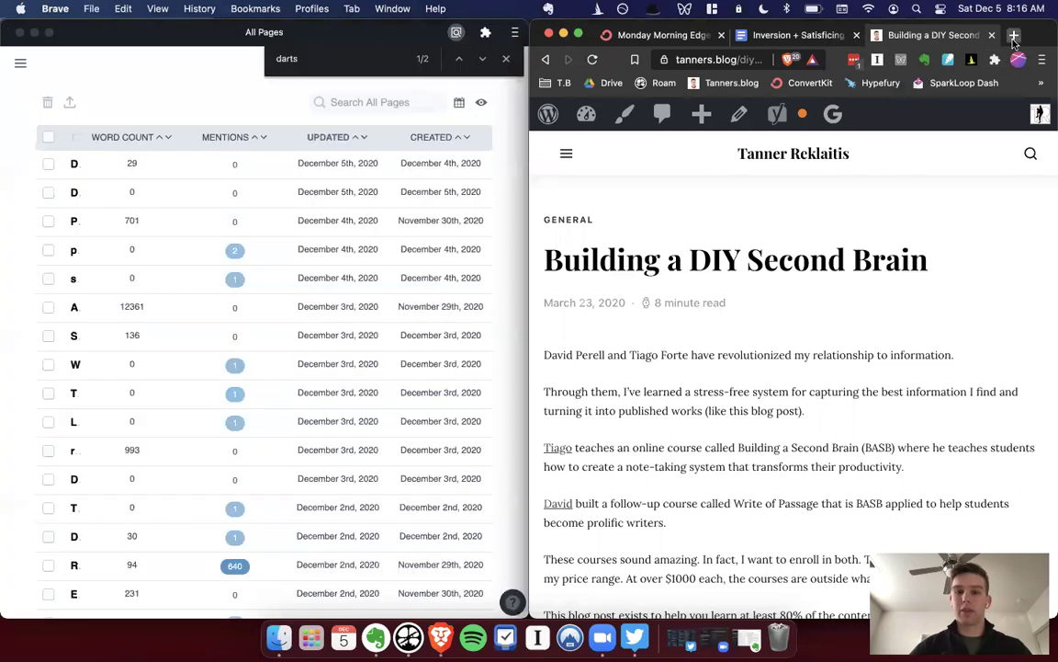
left_click(1014, 36)
key("Return")
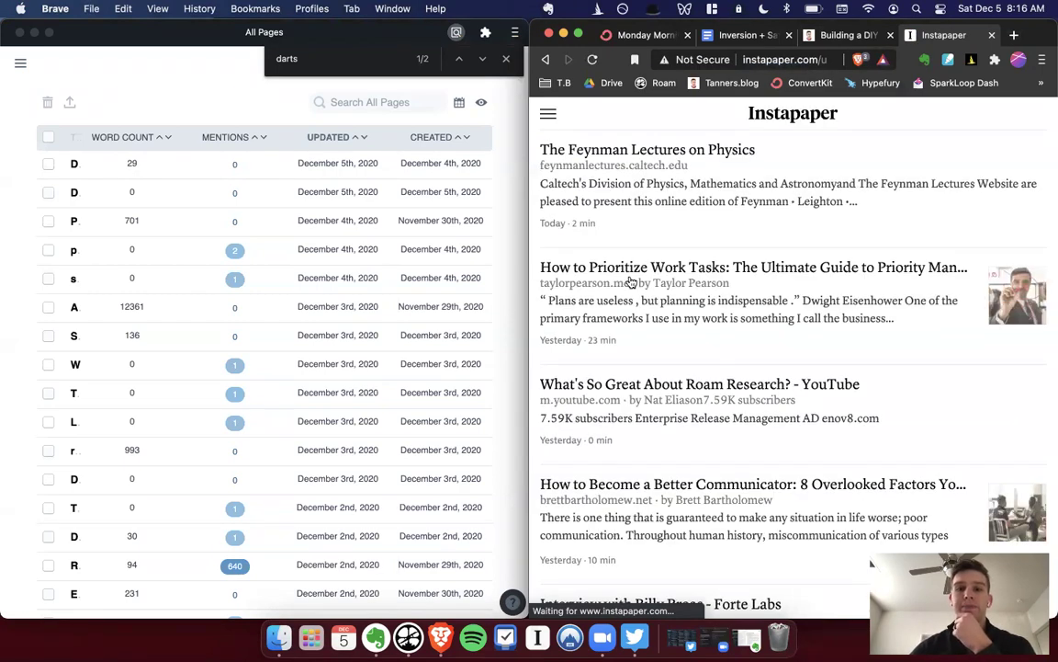
scroll(643, 349, "down", 10)
scroll(646, 387, "down", 2)
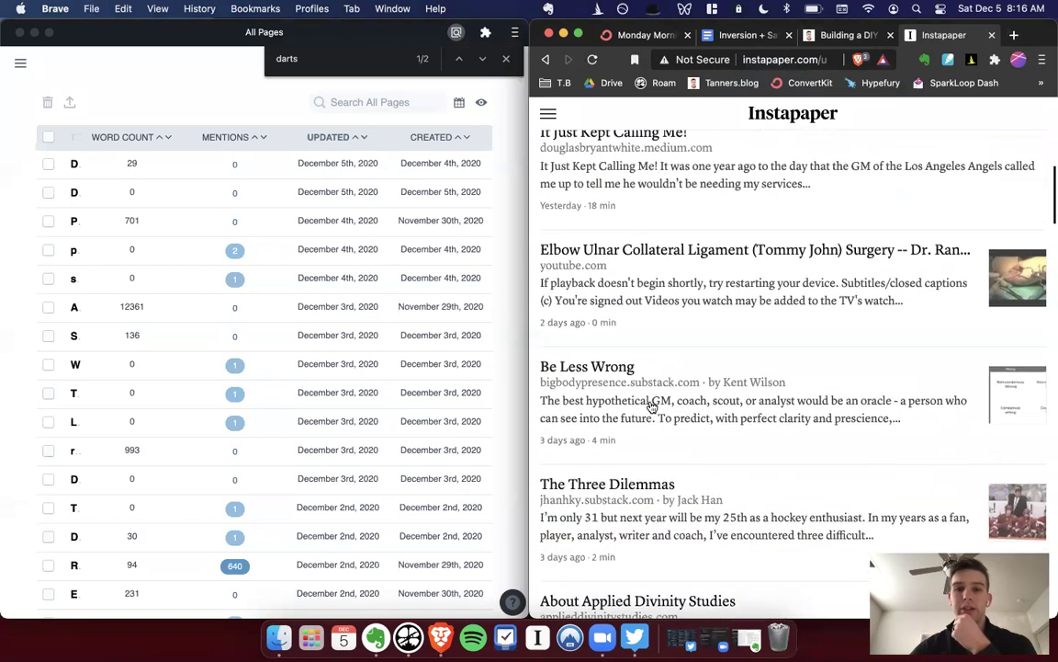
left_click(608, 475)
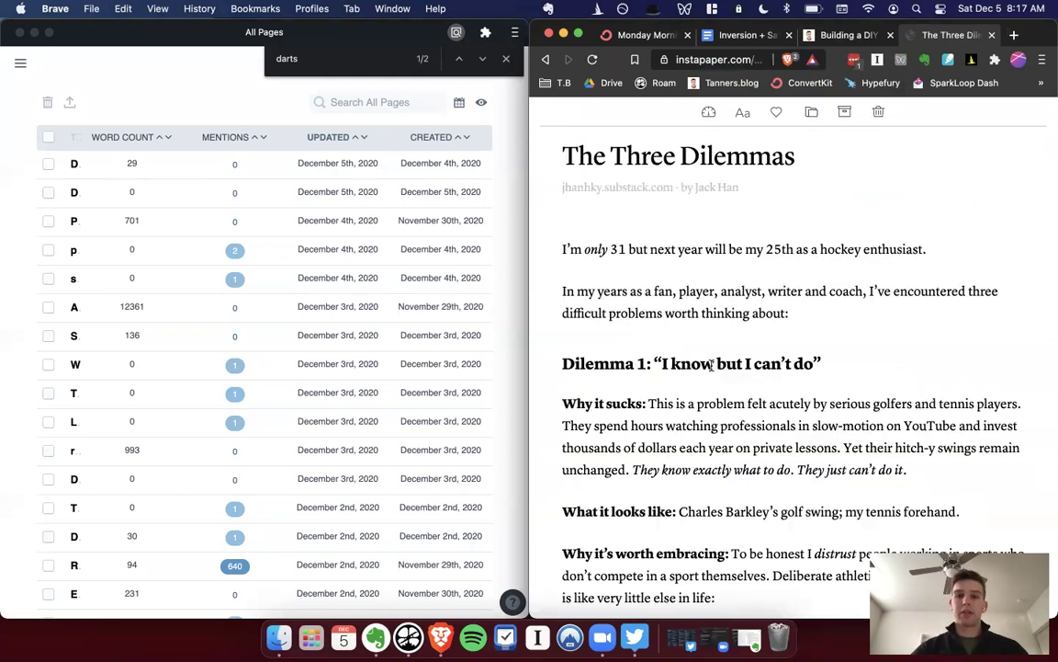
Highlight the "Dilemma 1" heading together with its "Why it sucks" paragraph in the web article.
scroll(678, 371, "down", 1)
left_click_drag(562, 310, 833, 390)
left_click(770, 277)
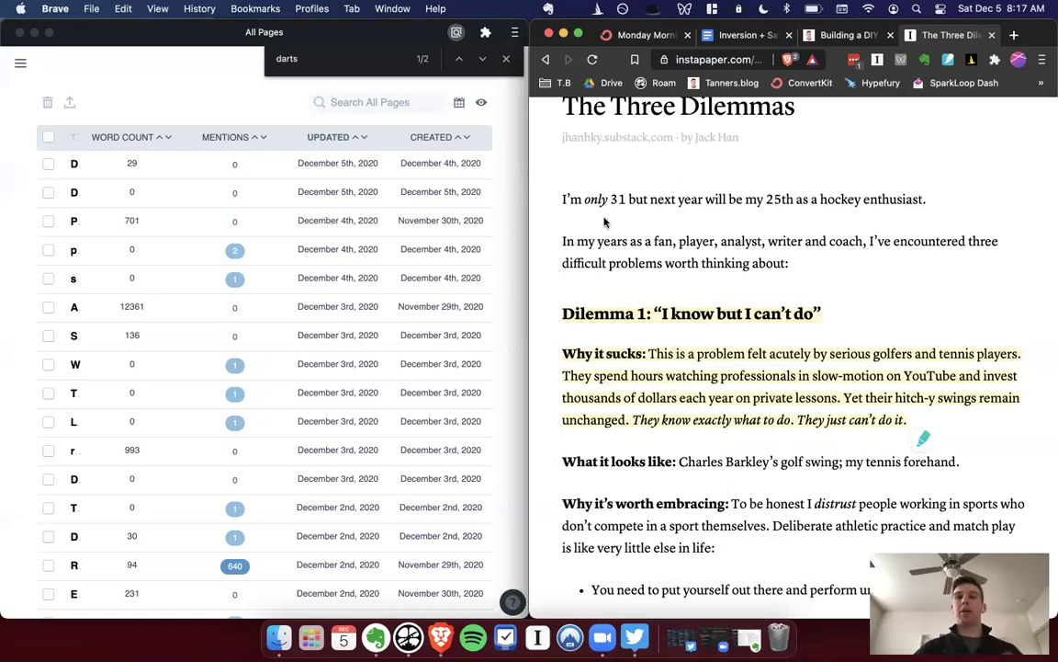
scroll(798, 158, "down", 10)
scroll(796, 159, "up", 15)
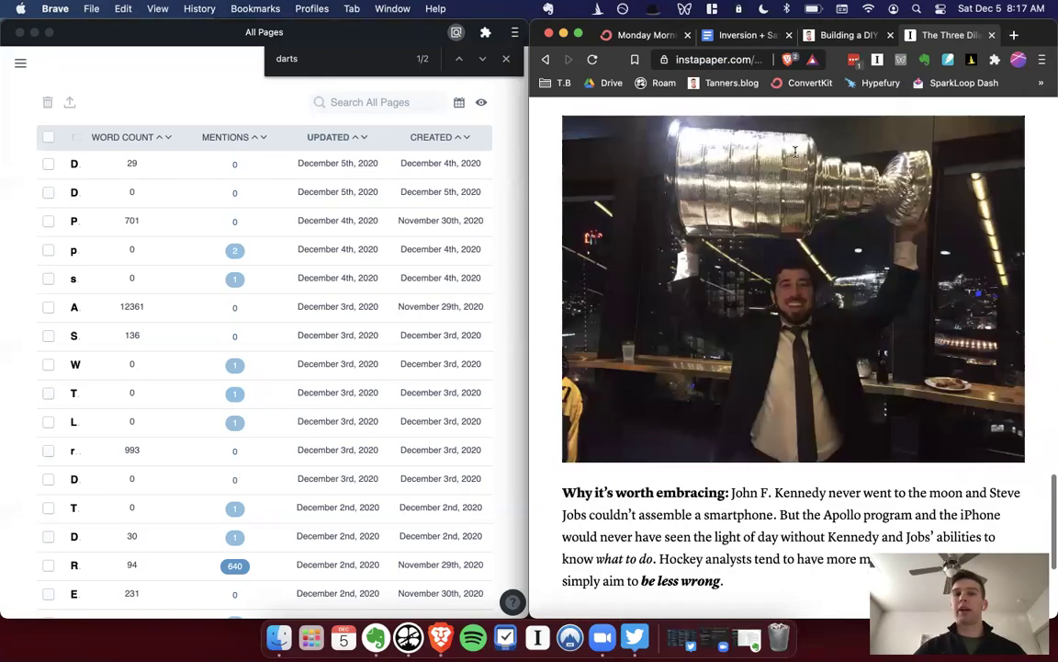
scroll(795, 158, "up", 5)
Open the Readwise dashboard in a new tab, widen the browser window, and look over the dashboard sections.
key("super+t")
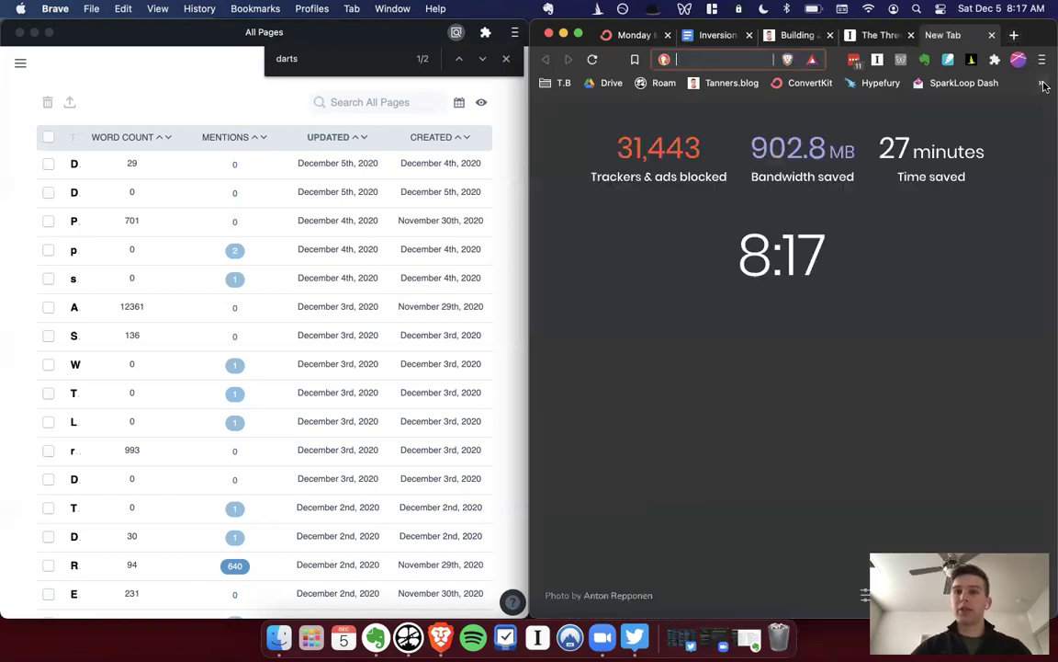
left_click(1041, 83)
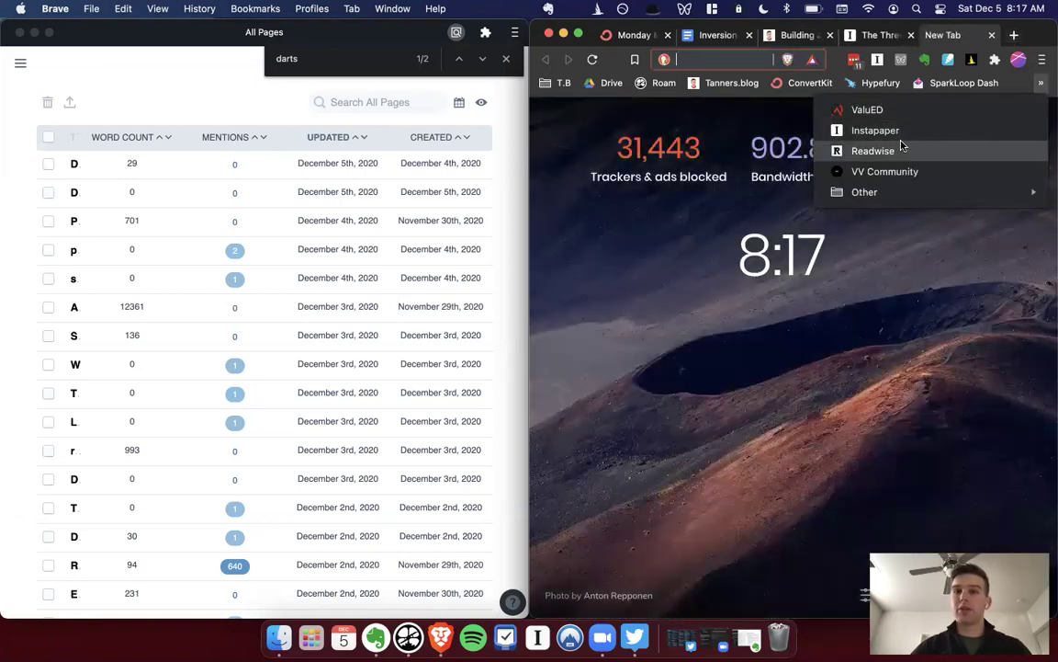
left_click(900, 147)
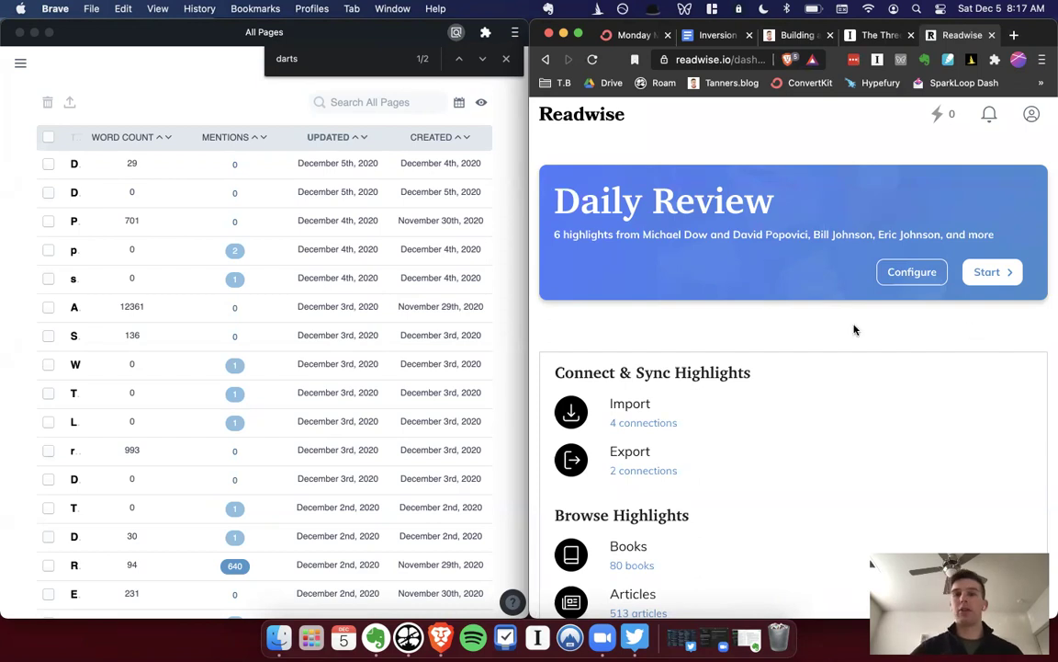
left_click_drag(528, 257, 254, 251)
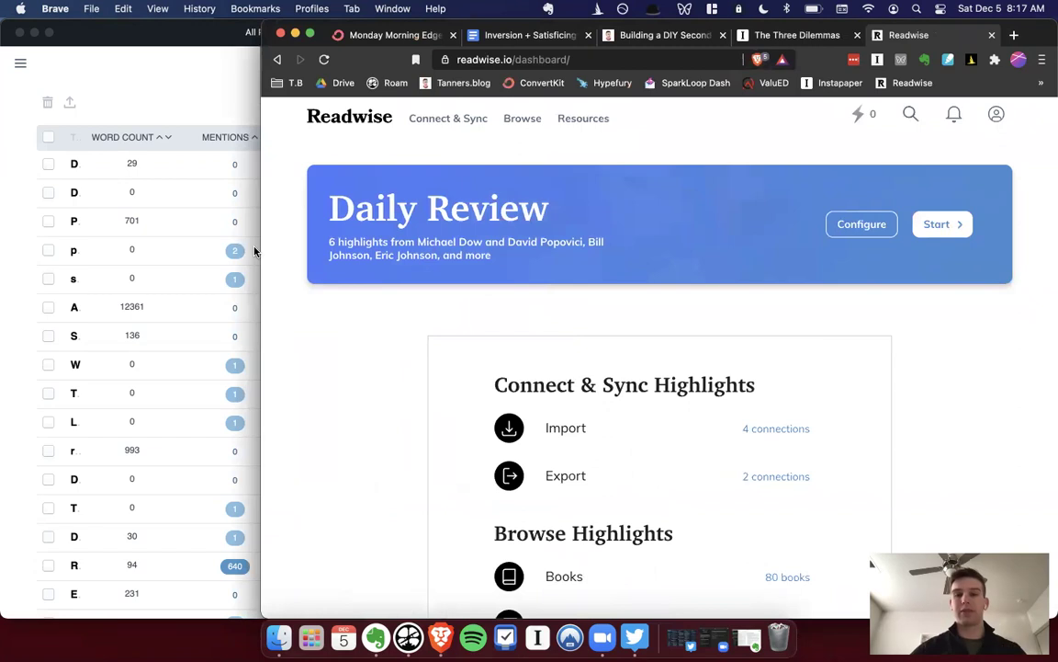
scroll(406, 370, "down", 2)
scroll(406, 370, "down", 5)
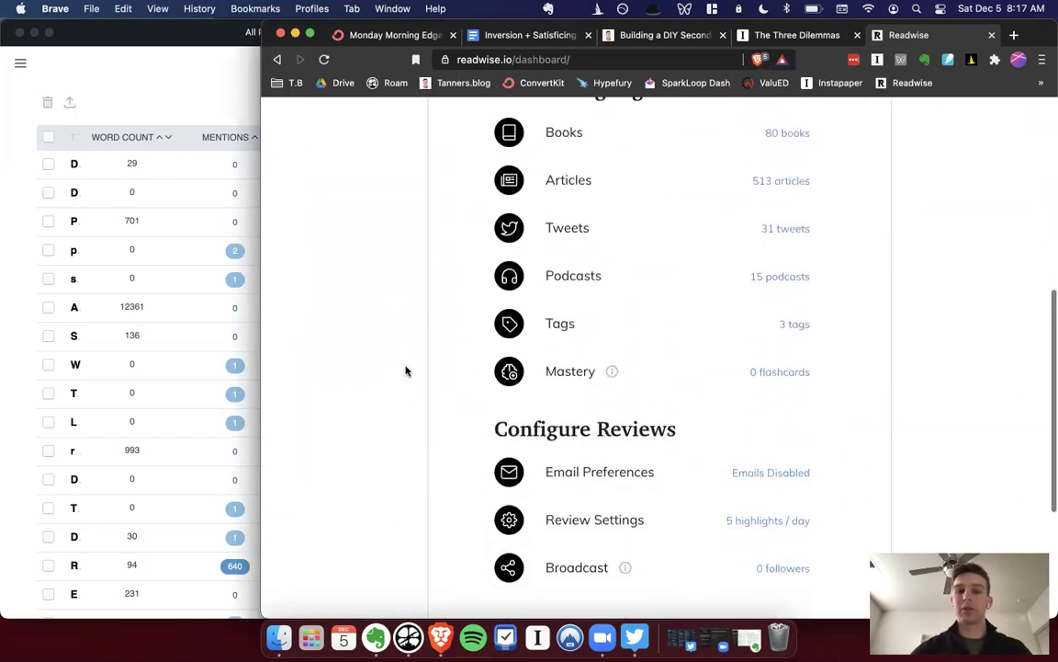
scroll(406, 370, "up", 10)
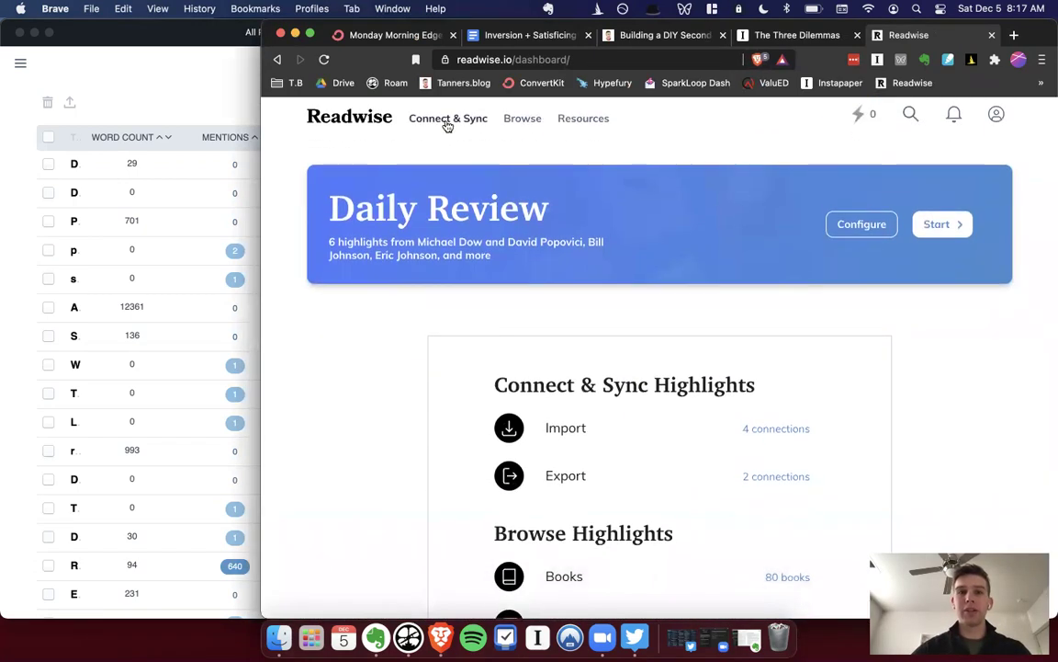
Sync the Instapaper connection now from Readwise's highlight import page.
mouse_move(447, 124)
left_click(456, 144)
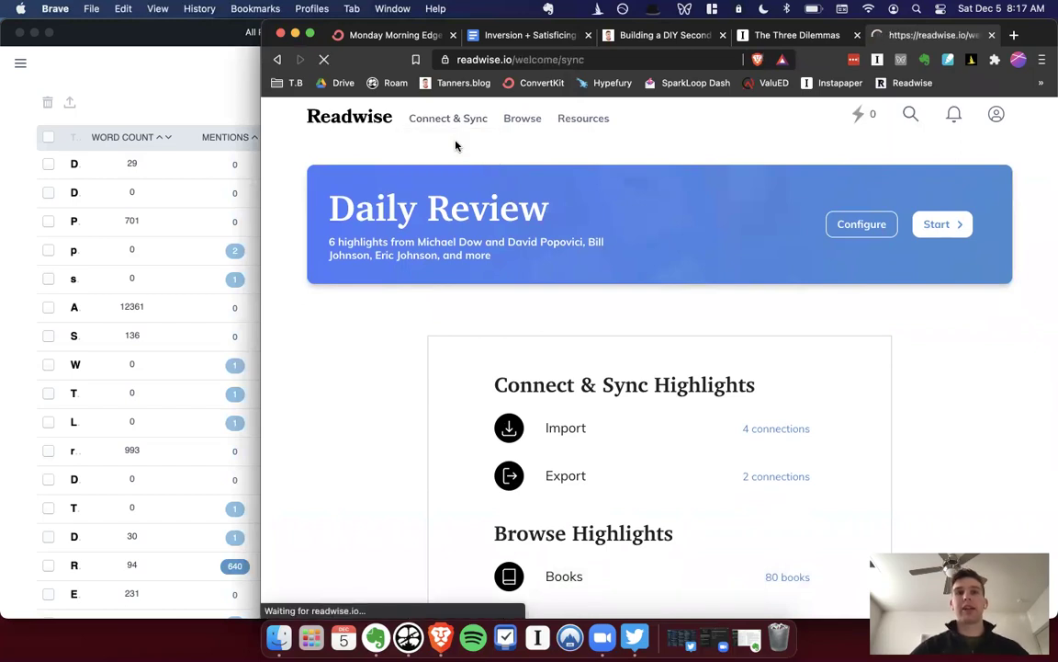
scroll(488, 233, "down", 2)
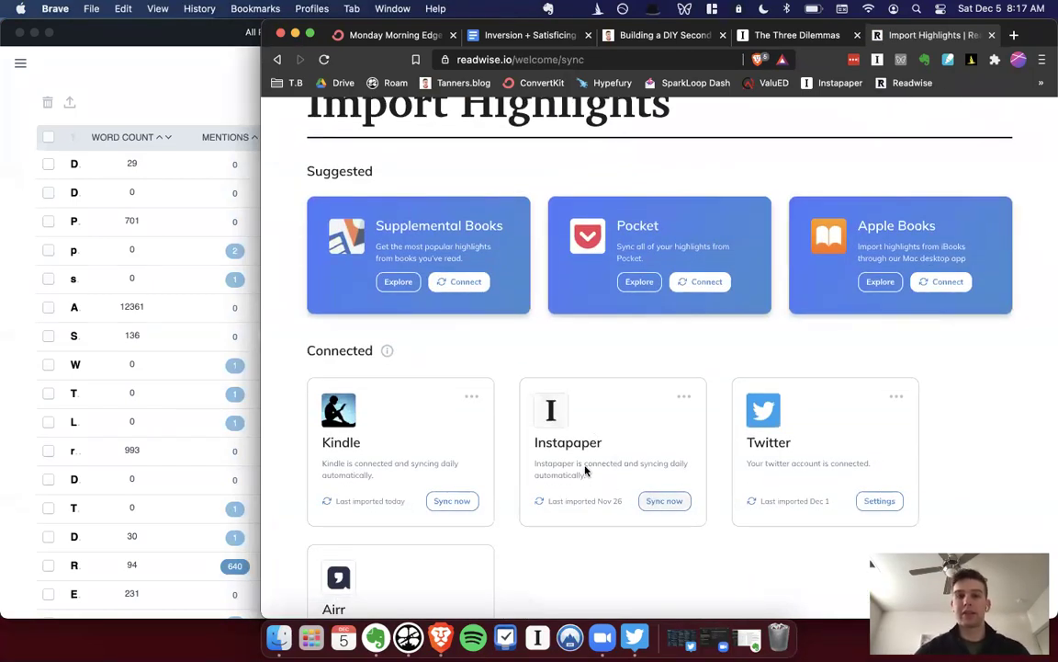
left_click(666, 500)
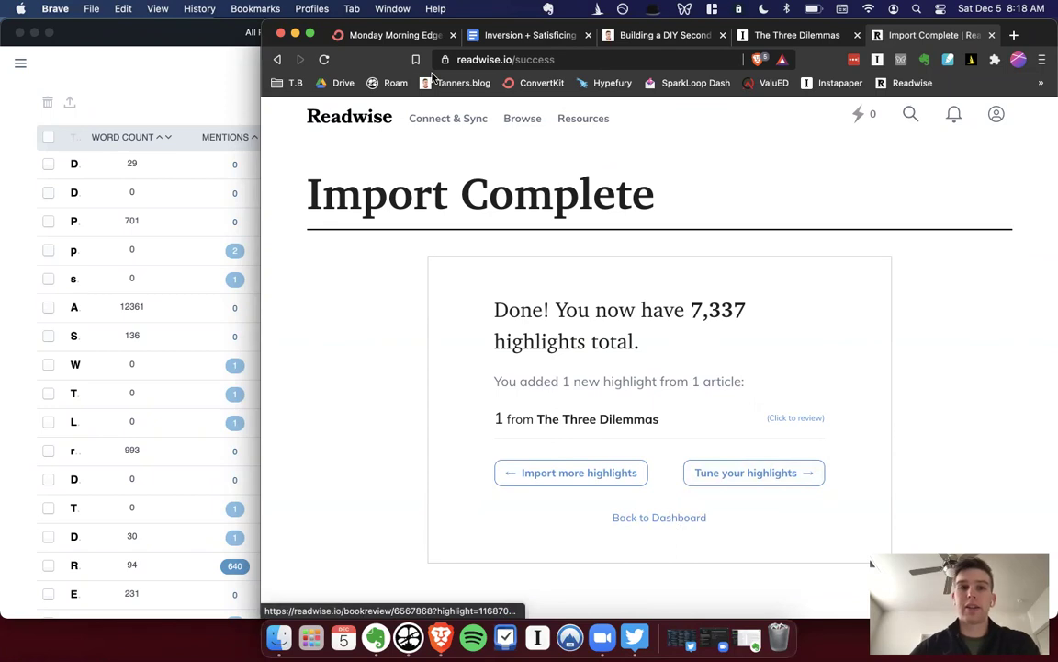
Check Roam's list of all pages for the imported article in a widened window, and return to Readwise.
left_click(254, 44)
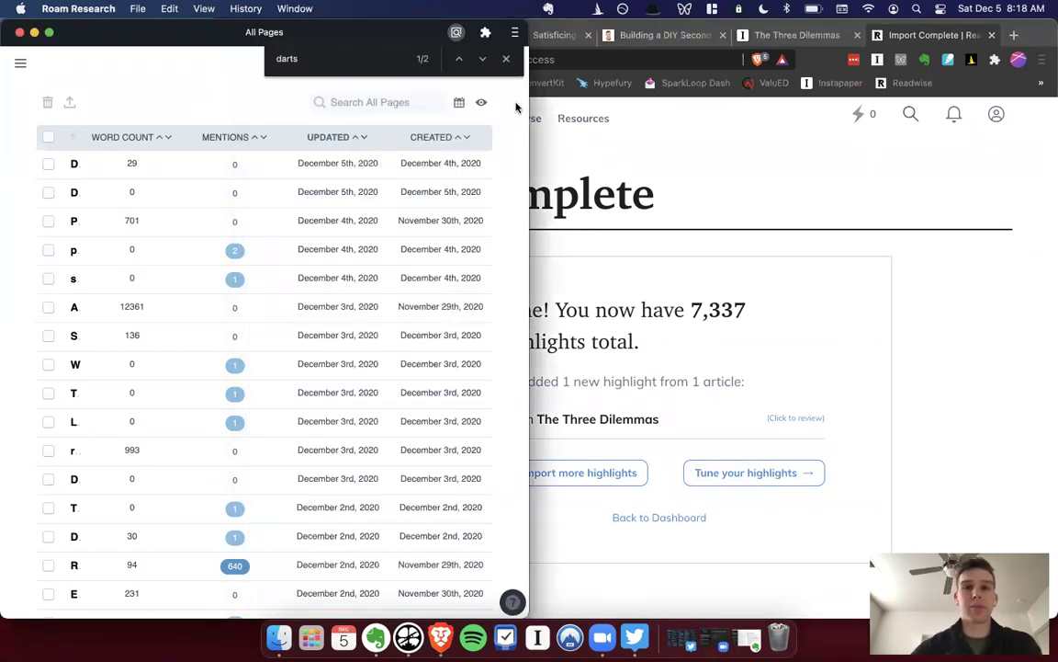
left_click_drag(528, 118, 813, 119)
mouse_move(17, 63)
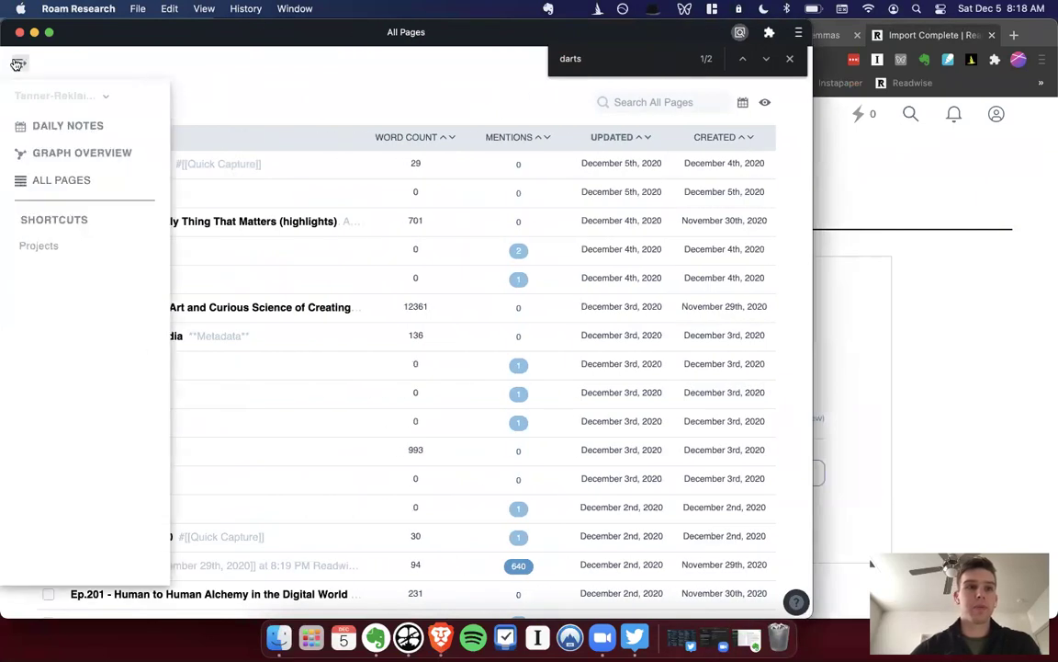
left_click(56, 130)
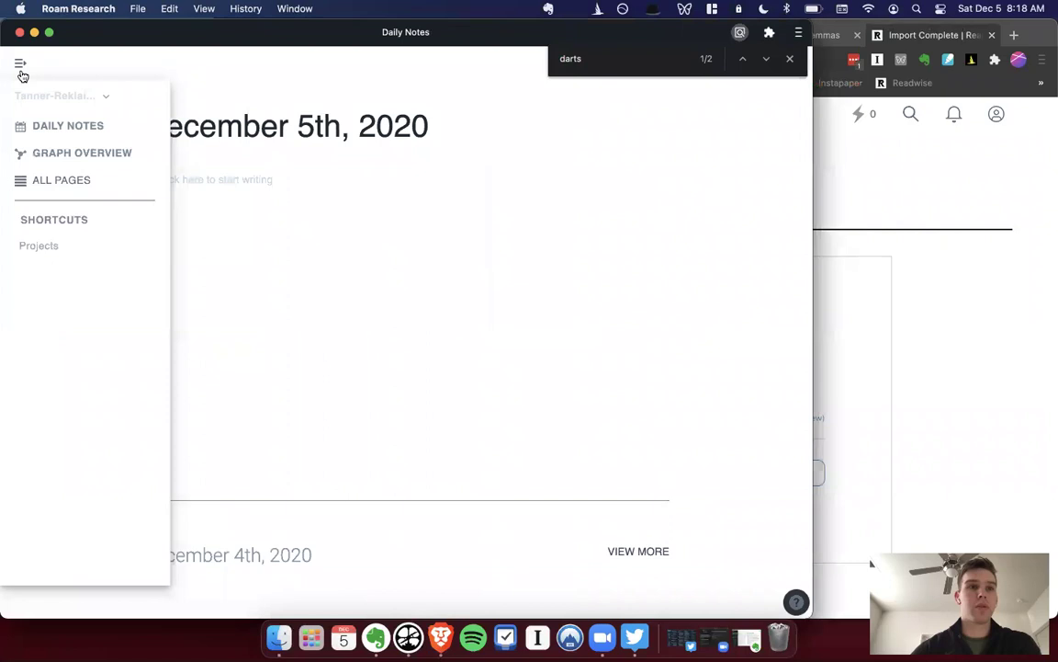
left_click(61, 181)
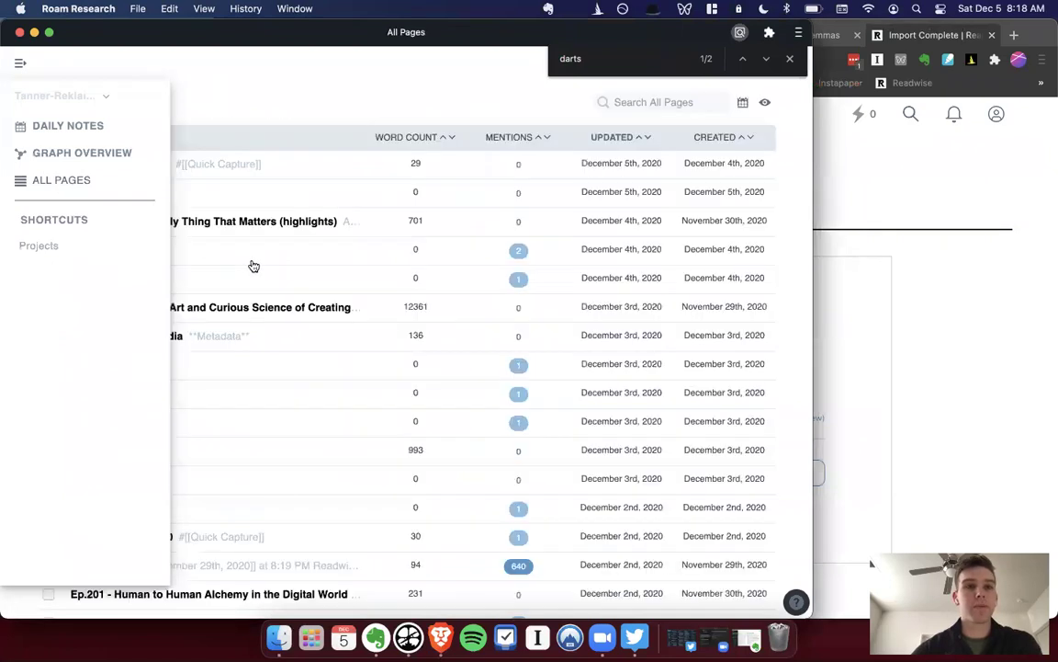
left_click(1004, 183)
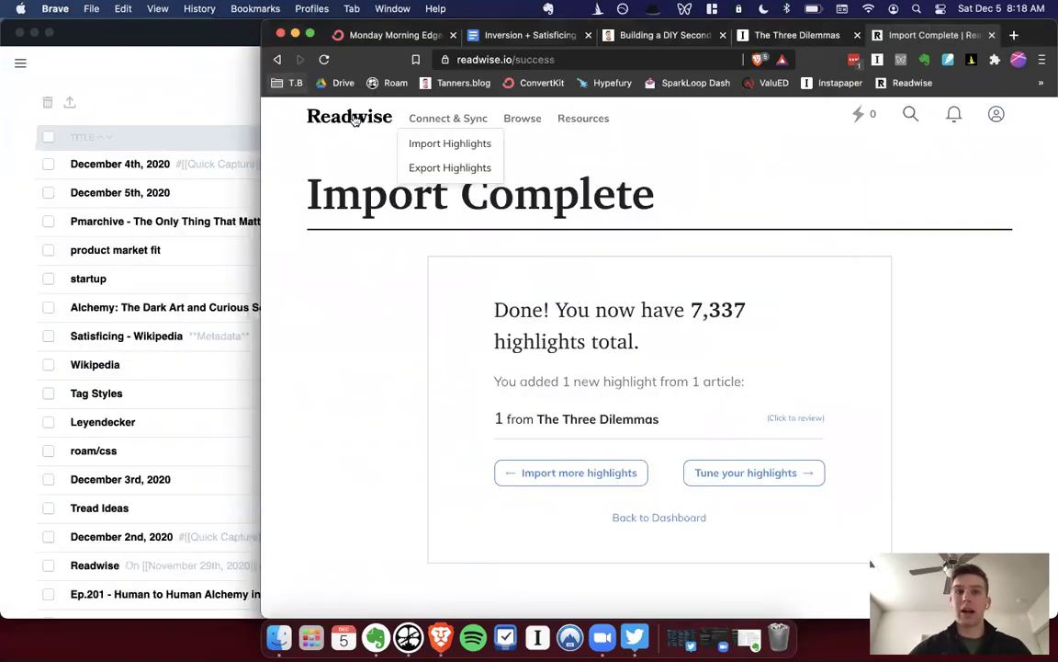
Open Readwise's highlight export page and review the connected and available export services.
left_click(452, 170)
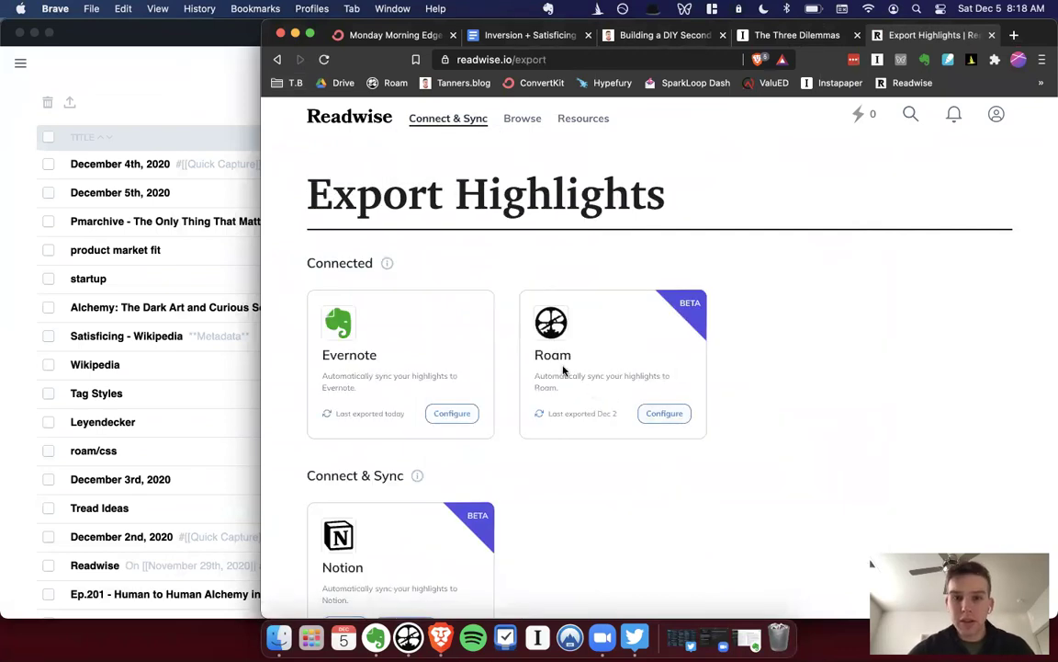
scroll(601, 431, "down", 1)
scroll(602, 438, "down", 3)
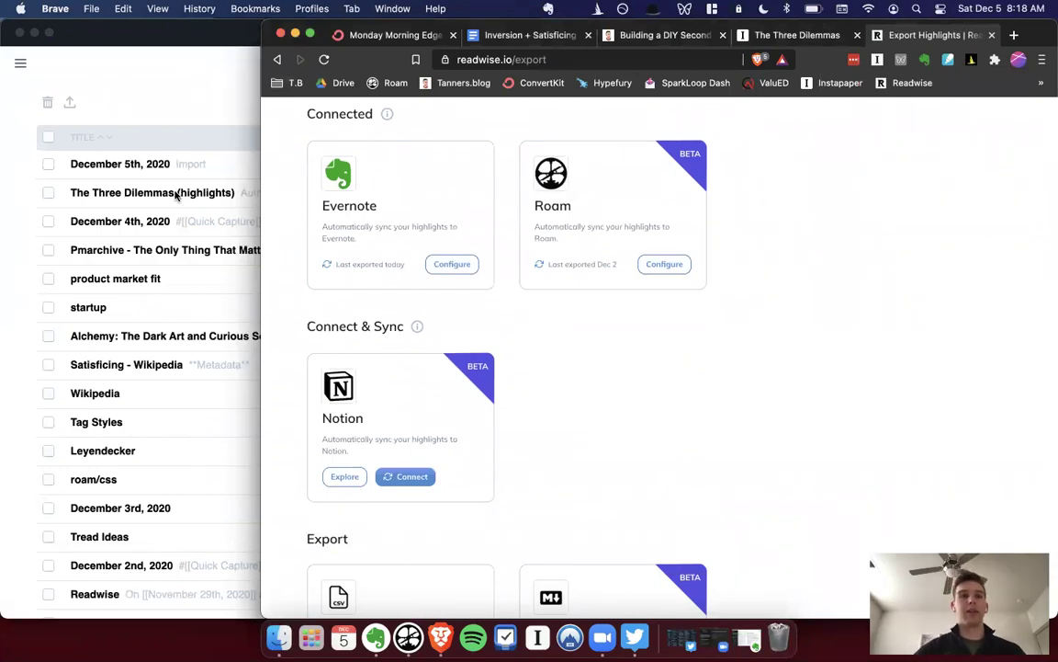
Switch to Roam, open the page "The Three Dilemmas (highlights)" and expand its block of synced highlights.
left_click(138, 92)
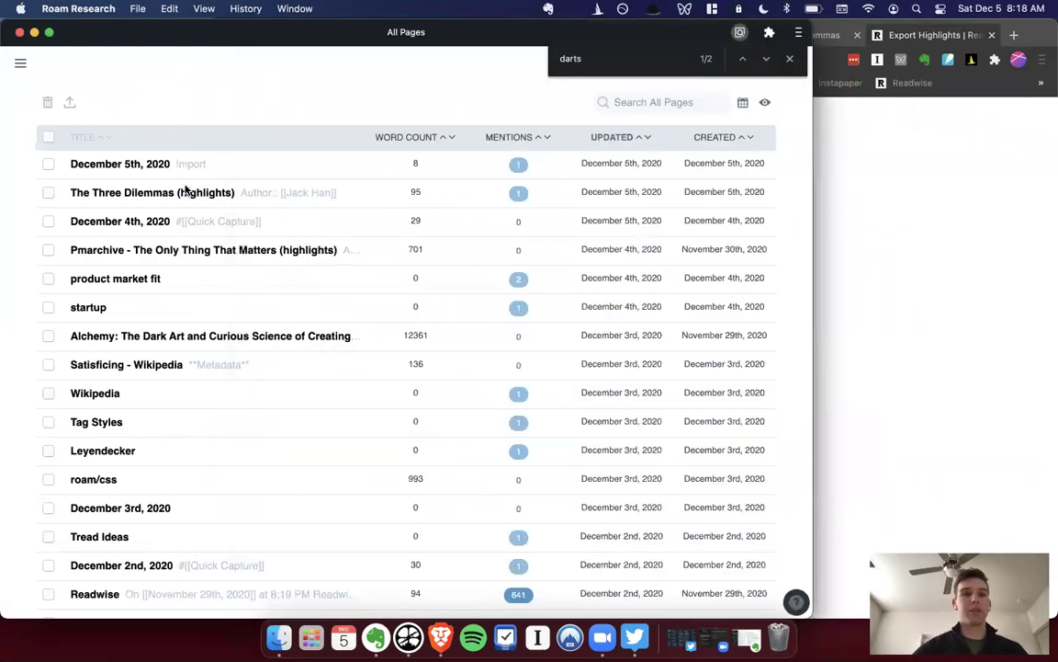
left_click(126, 193)
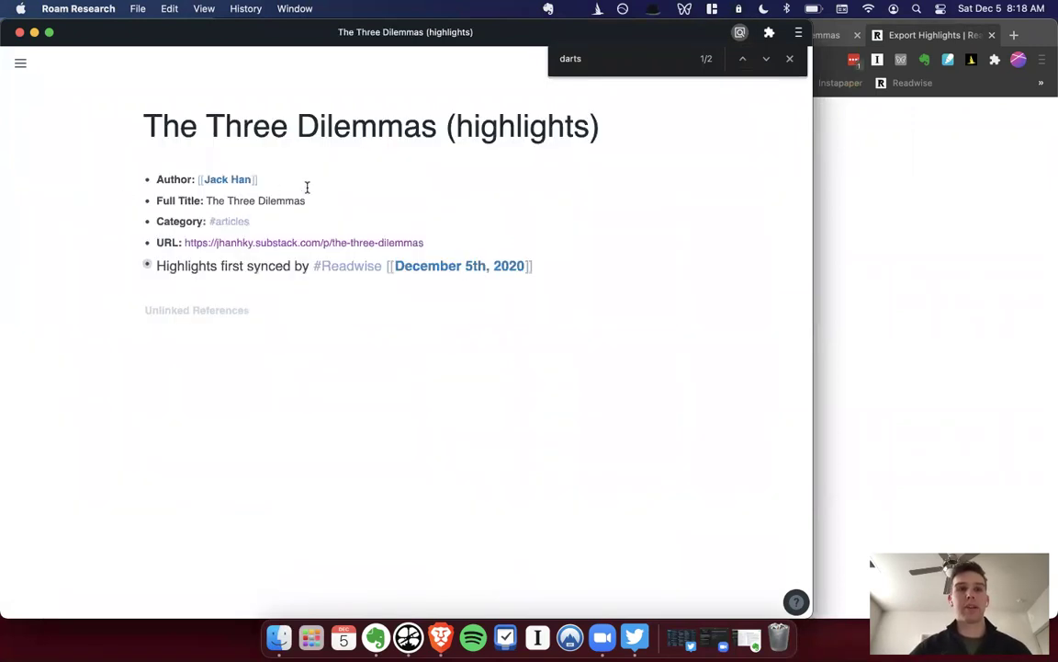
left_click(135, 266)
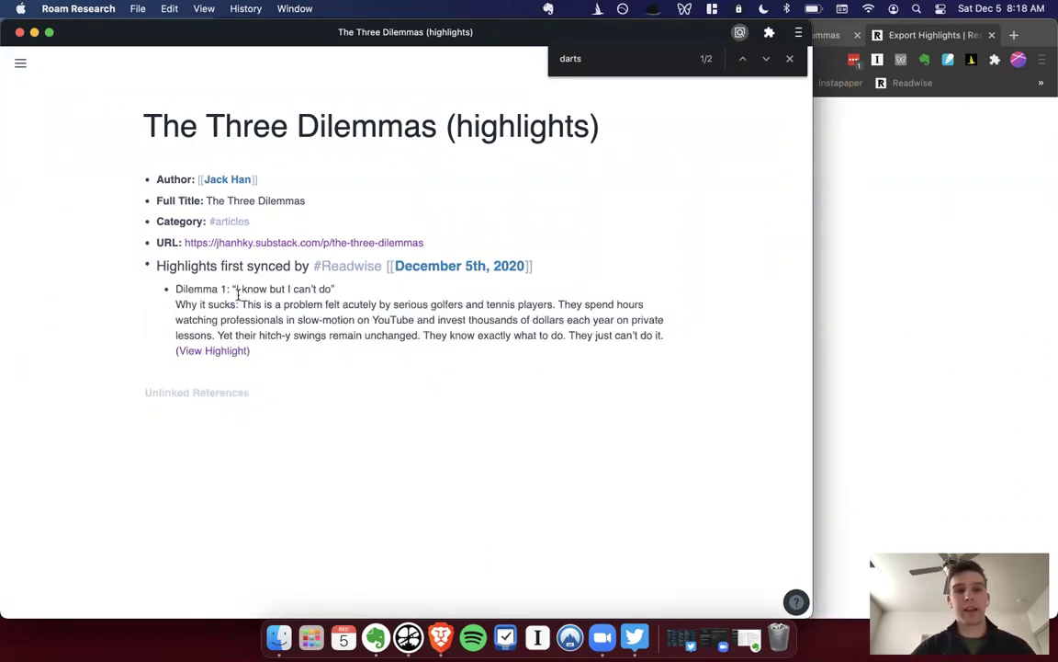
Bold the quote "I know but I can't do" in the Dilemma 1 highlight.
left_click_drag(236, 292, 343, 322)
left_click(630, 321)
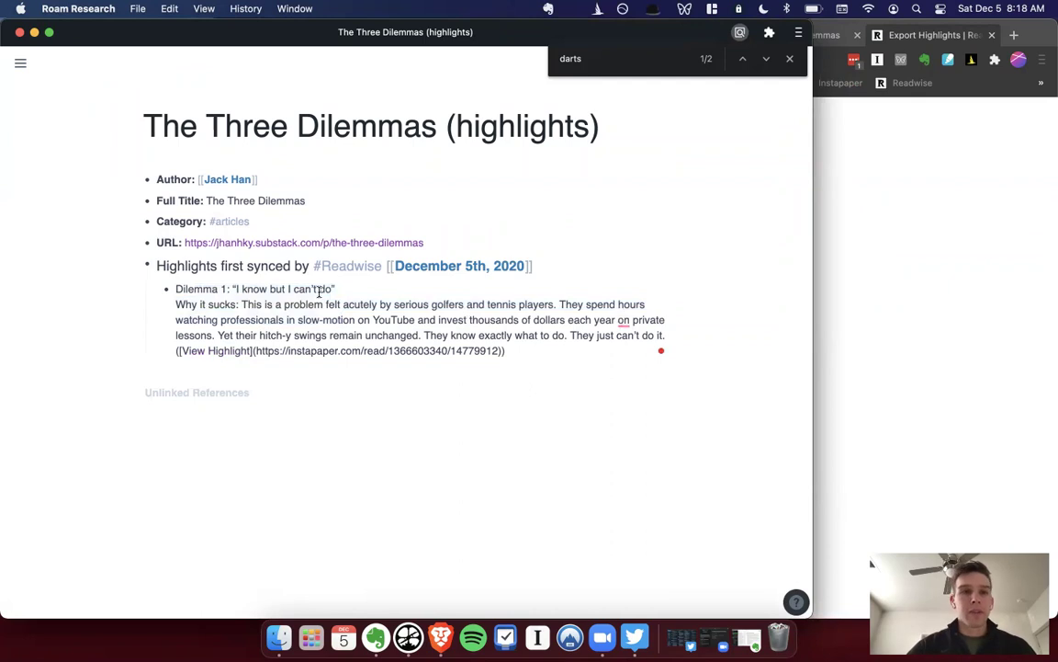
left_click_drag(230, 287, 336, 289)
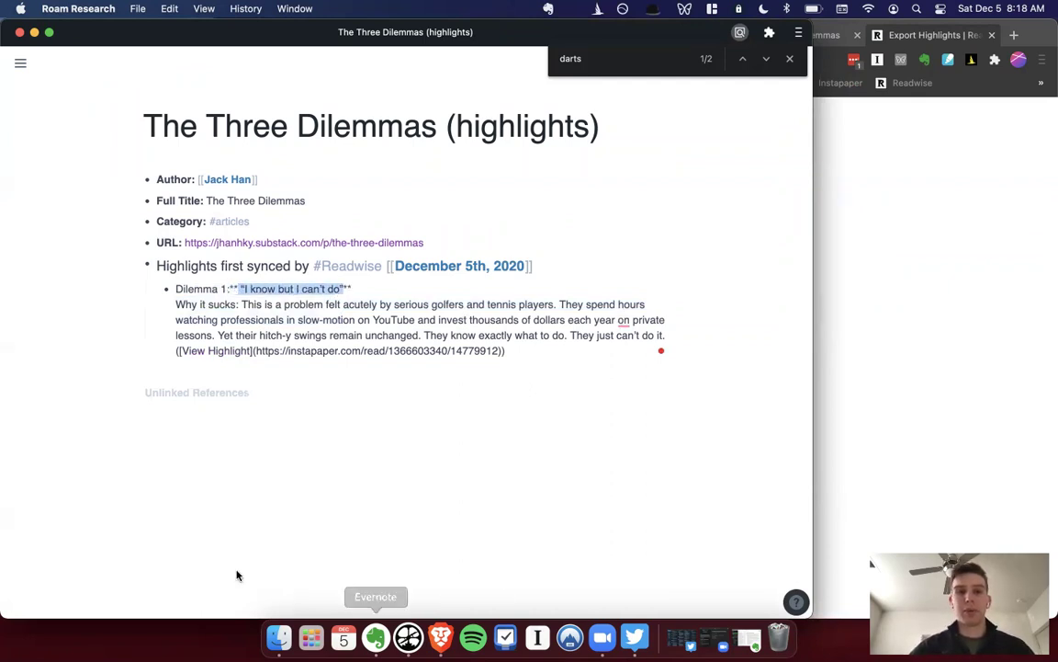
left_click(190, 418)
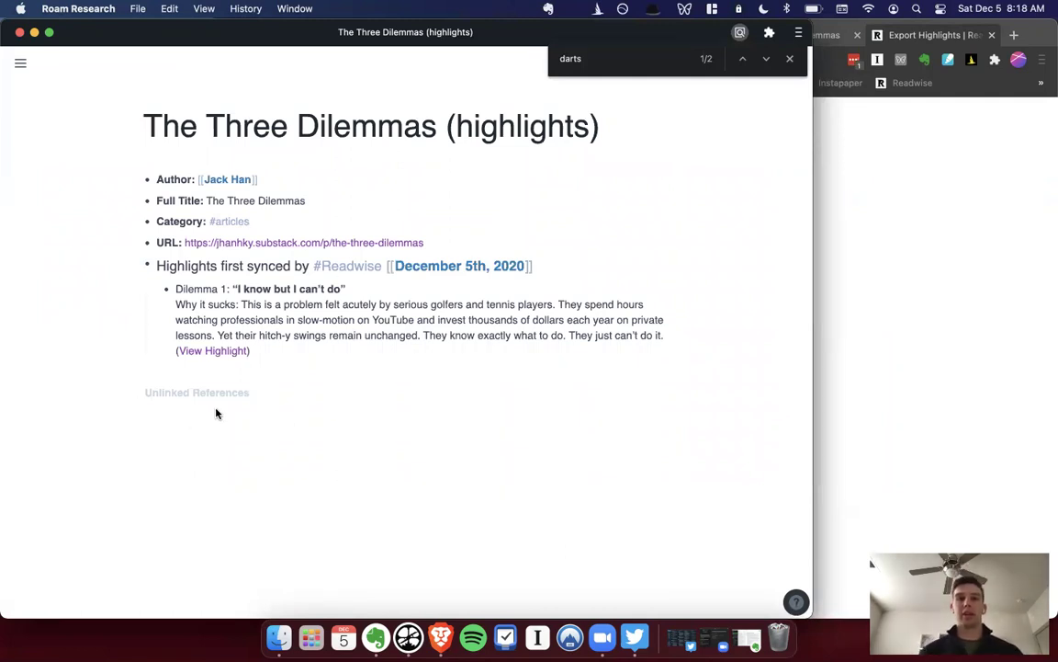
Return to the list of all pages, close the in-page find, and look through the page titles down to the December 1st entries.
mouse_move(17, 64)
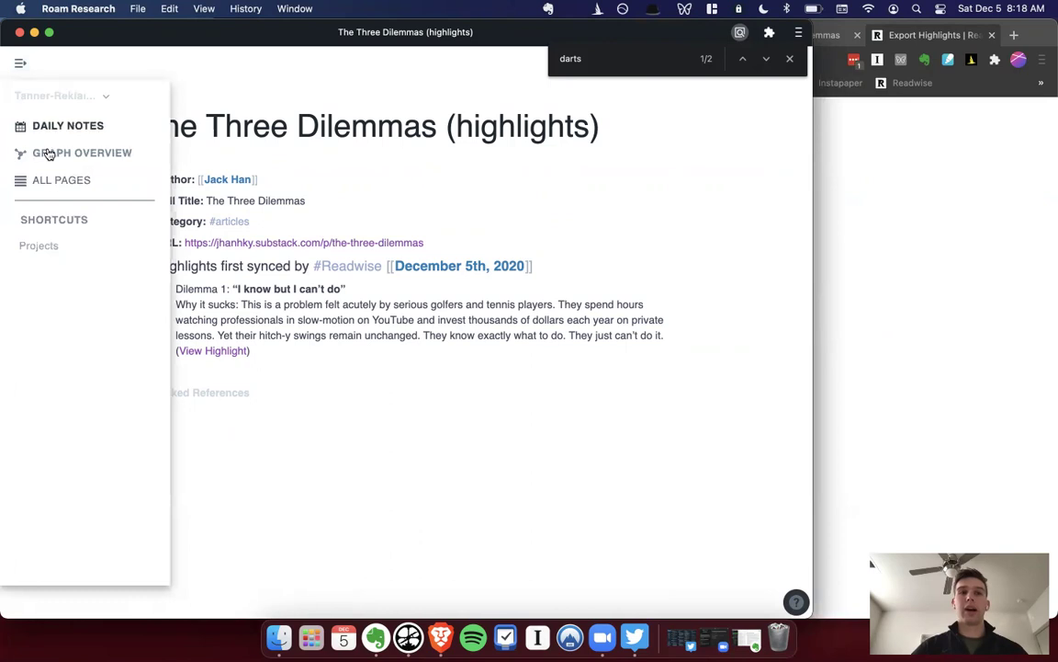
left_click(60, 185)
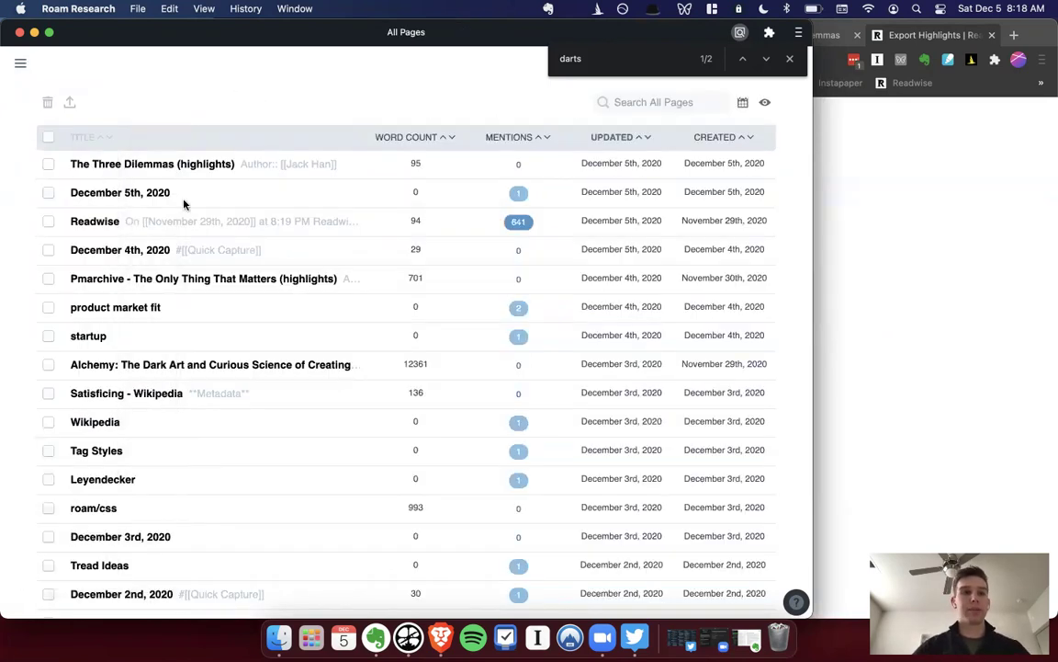
scroll(360, 239, "down", 1)
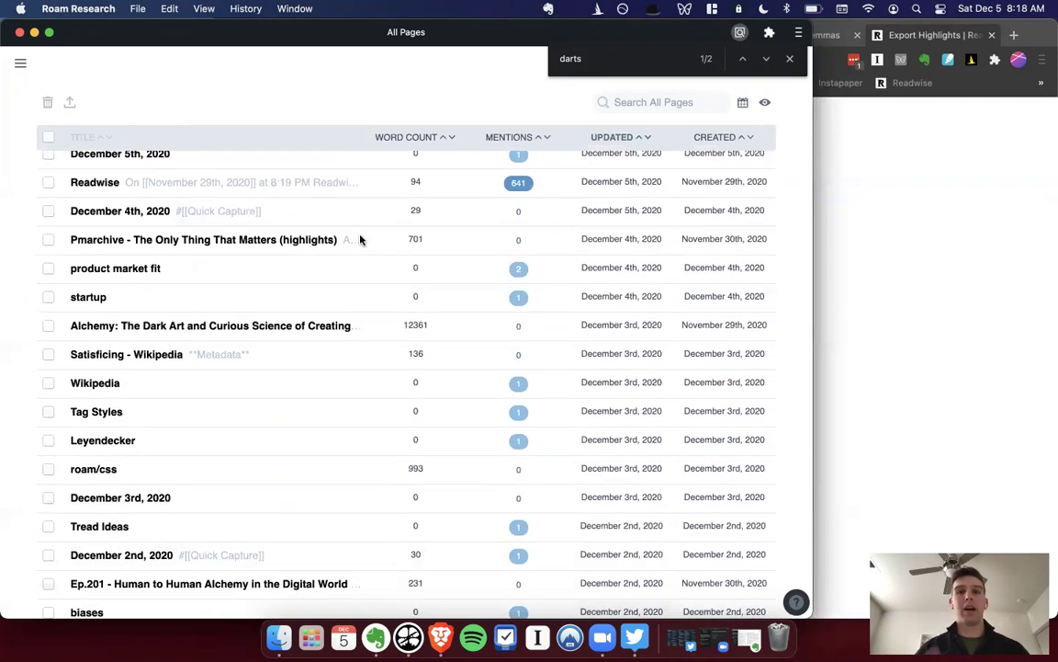
key("Escape")
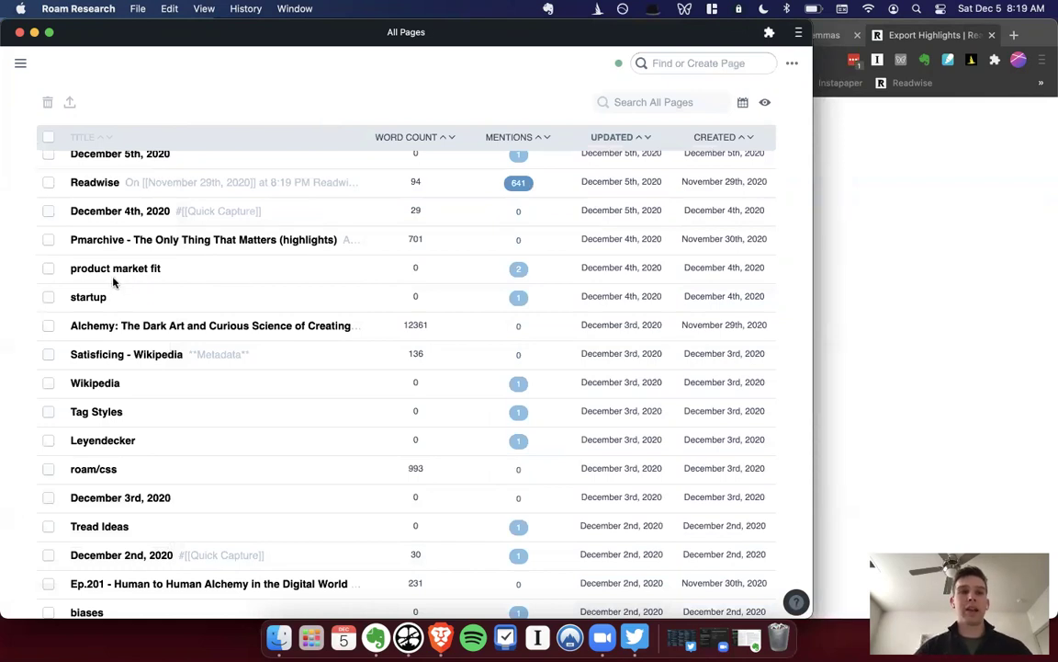
scroll(114, 283, "up", 1)
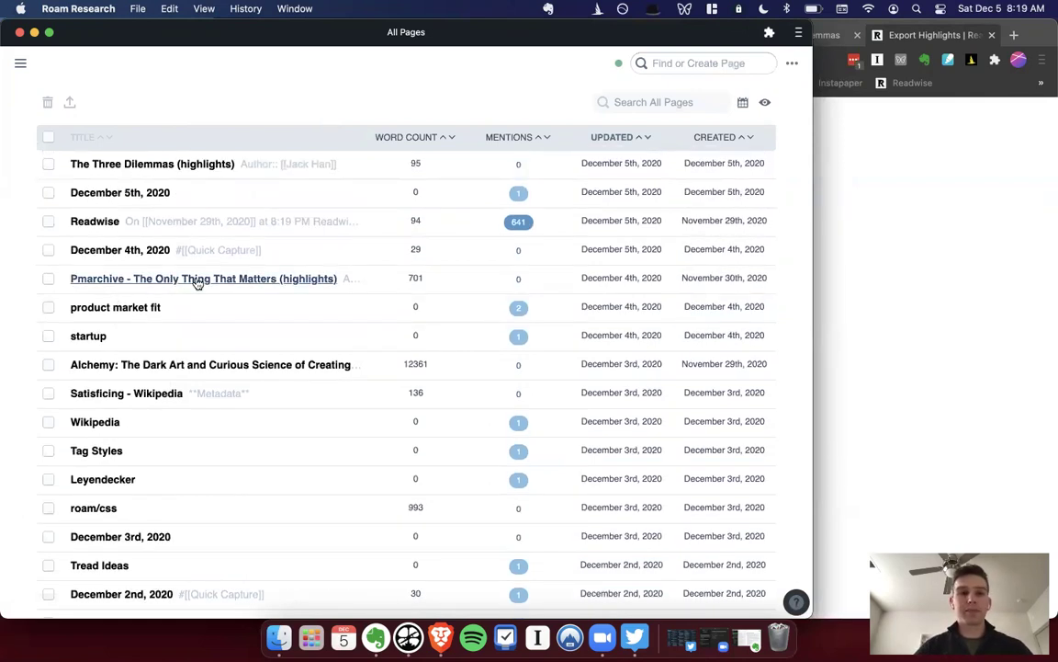
scroll(234, 360, "down", 5)
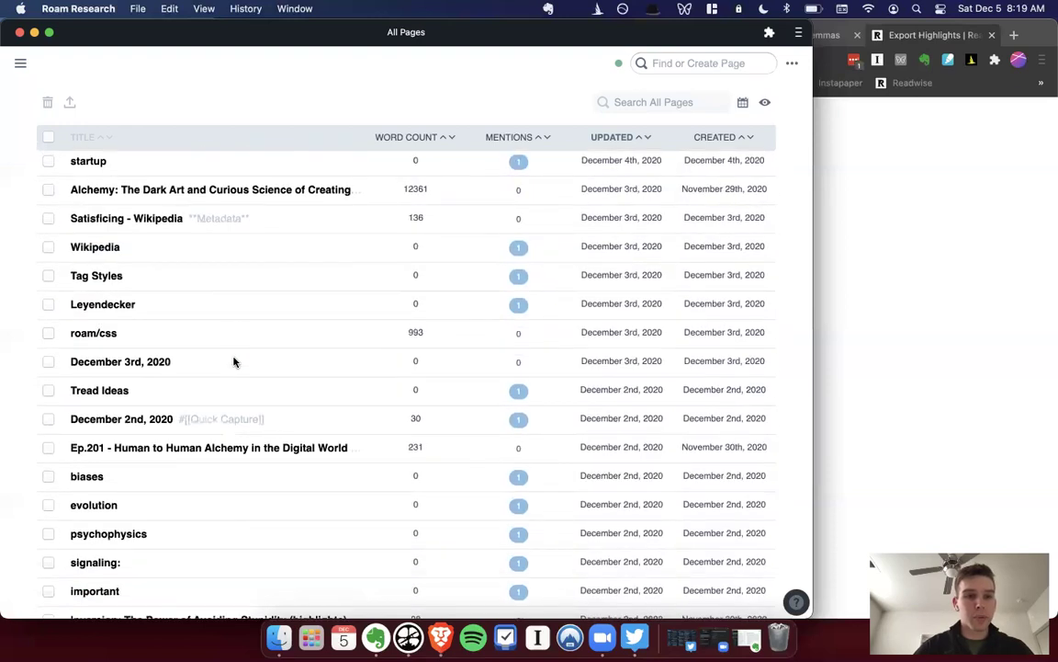
scroll(234, 359, "down", 5)
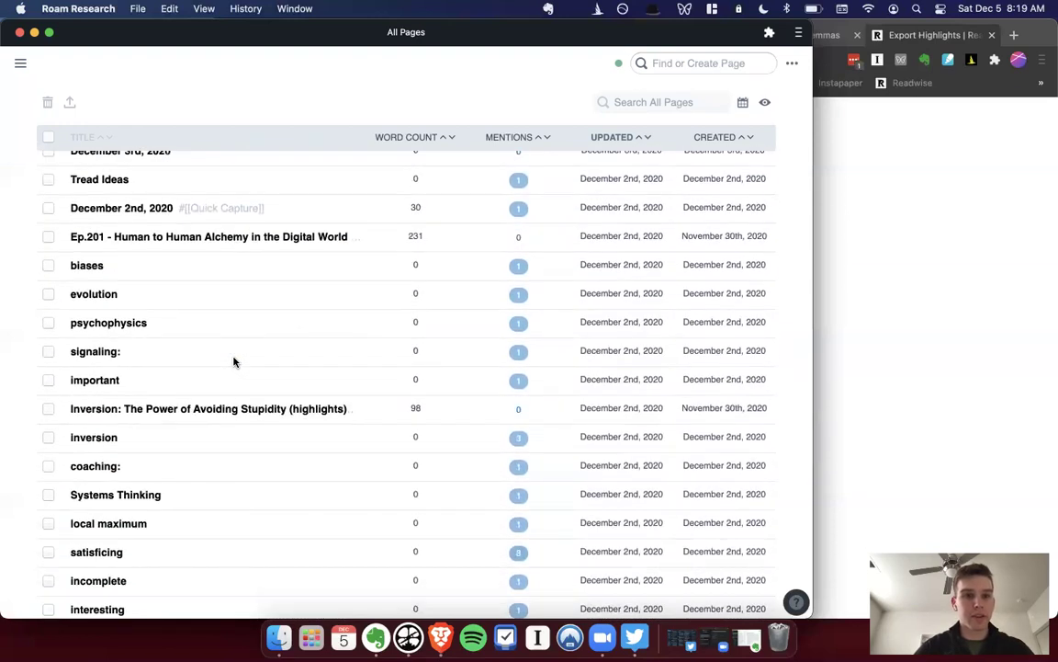
scroll(174, 377, "down", 5)
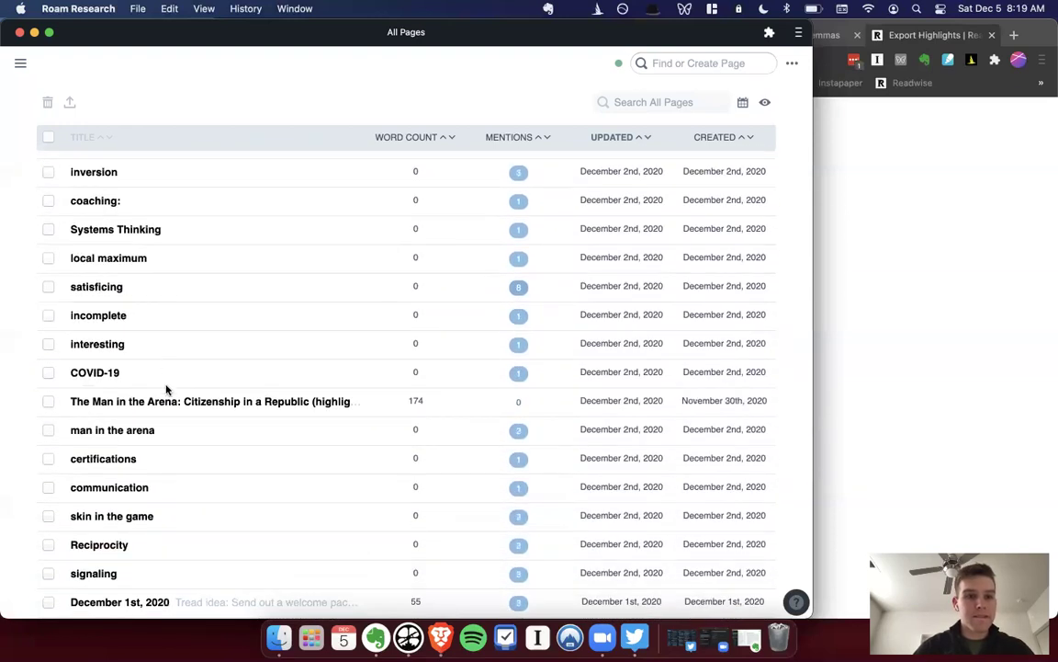
scroll(167, 391, "down", 4)
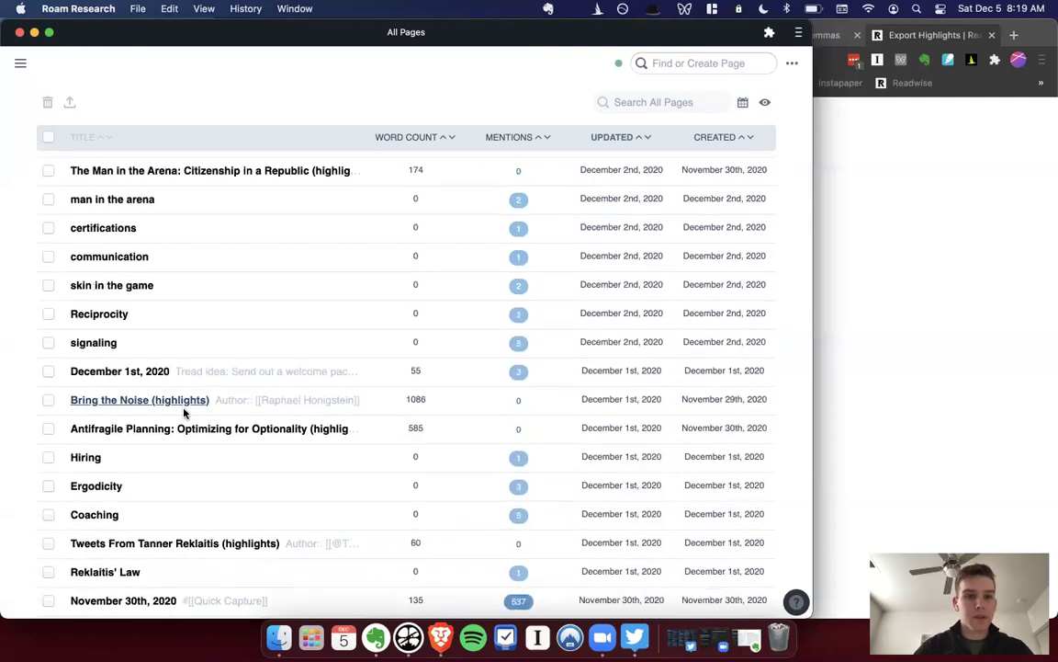
Open the page "Antifragile Planning: Optimizing for Optionality (highlights)" and read through its synced highlights and bolded passages.
left_click(174, 429)
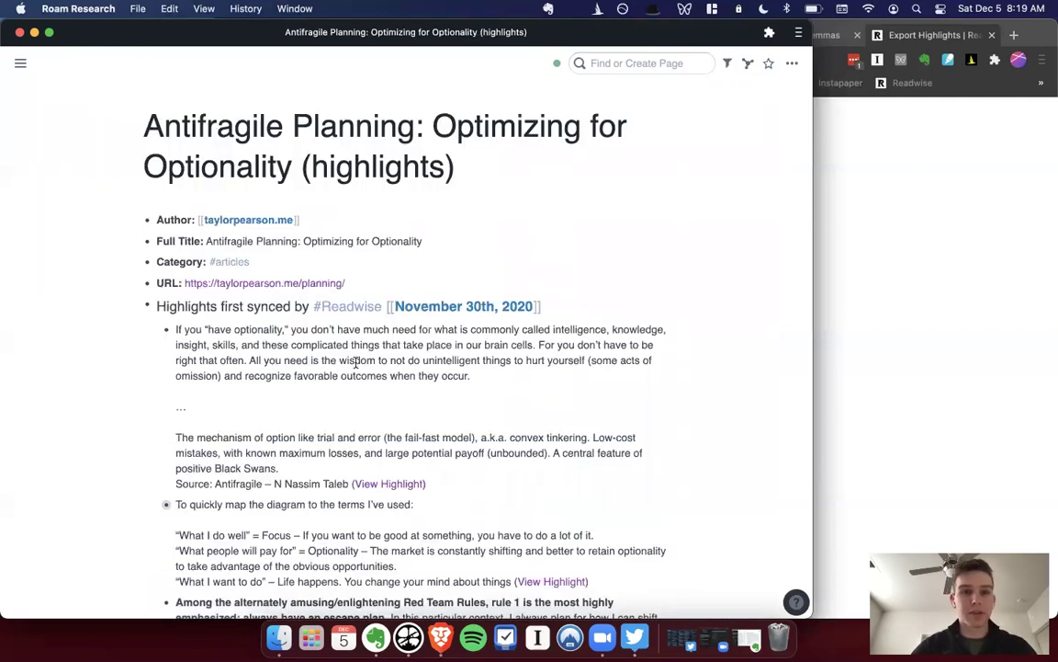
scroll(349, 362, "down", 5)
scroll(331, 381, "down", 1)
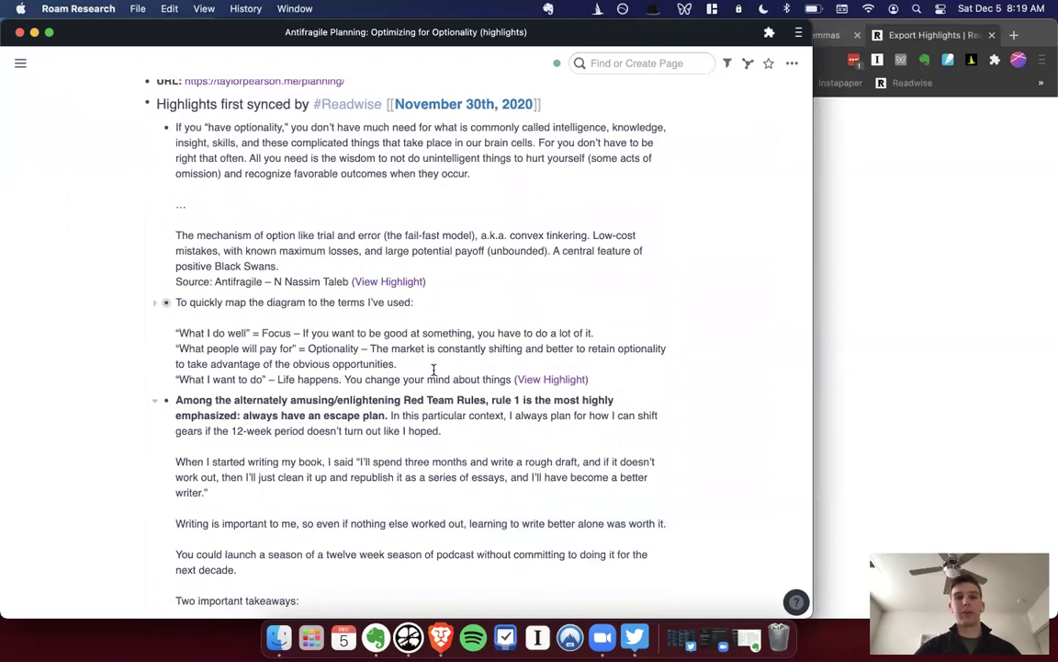
scroll(433, 370, "up", 3)
scroll(339, 253, "up", 2)
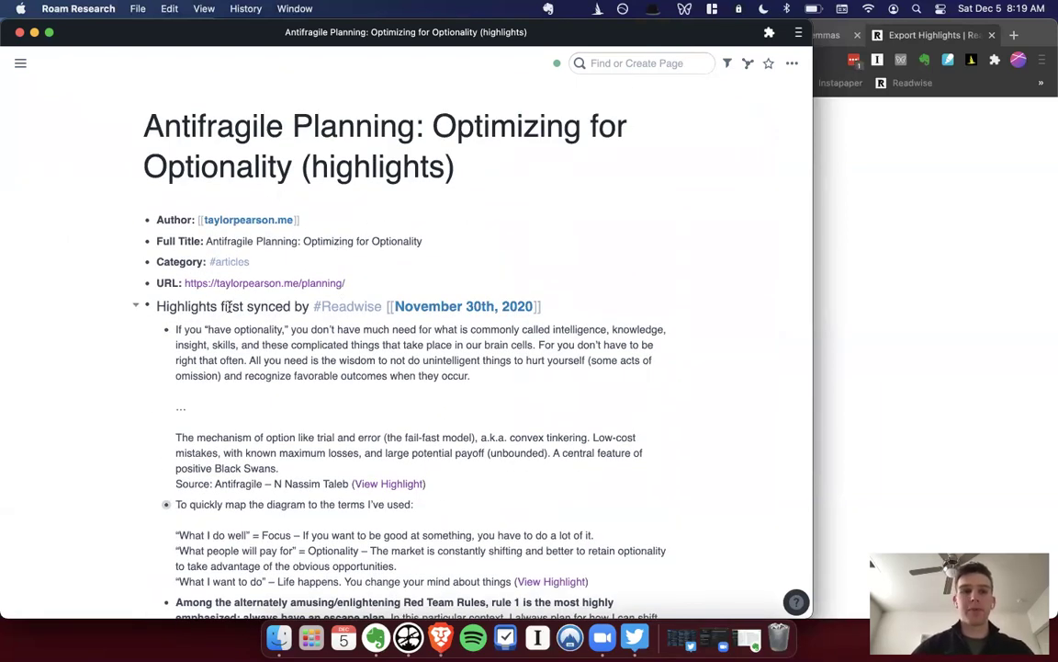
scroll(338, 345, "down", 2)
scroll(339, 345, "down", 2)
scroll(339, 345, "down", 8)
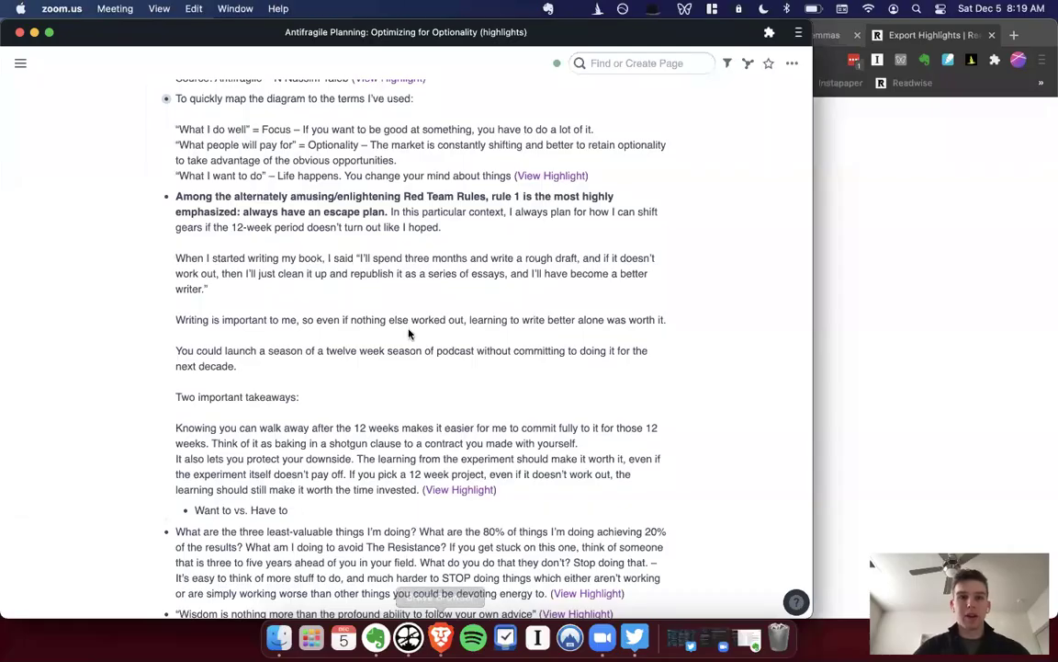
left_click(401, 323)
scroll(402, 323, "up", 10)
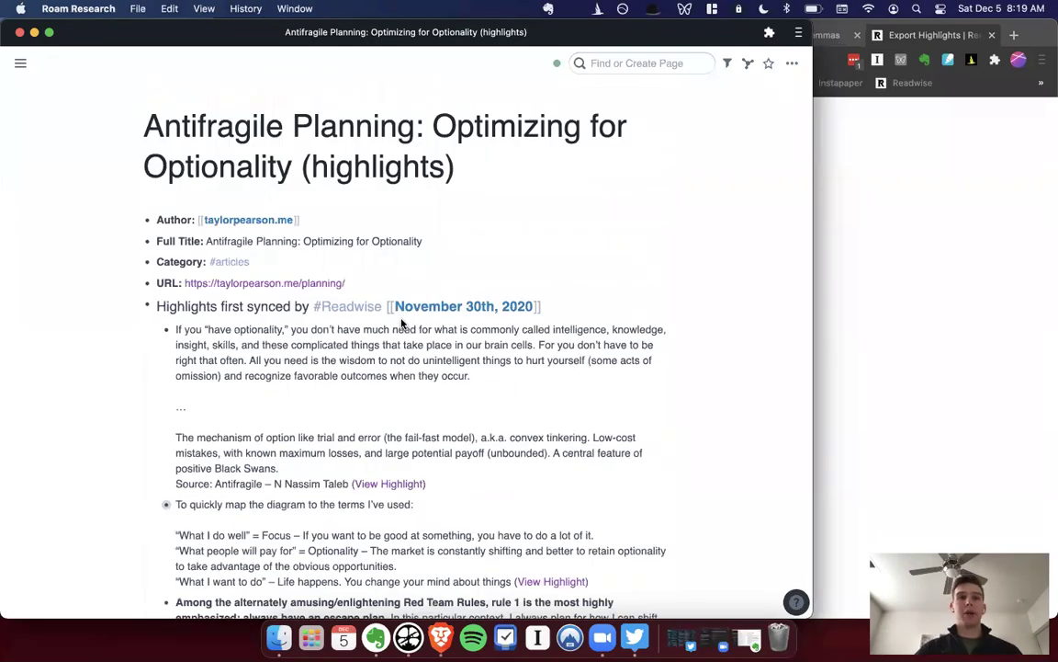
Go back to the list of all pages, open the Alchemy book's highlights page, and look over its first highlights.
mouse_move(20, 62)
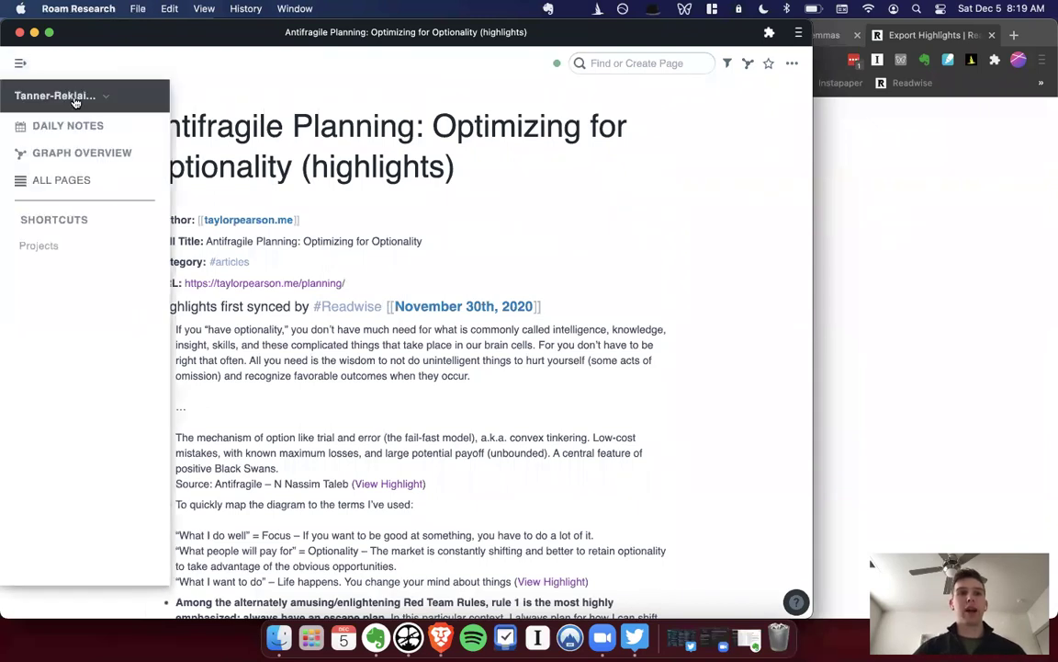
left_click(81, 192)
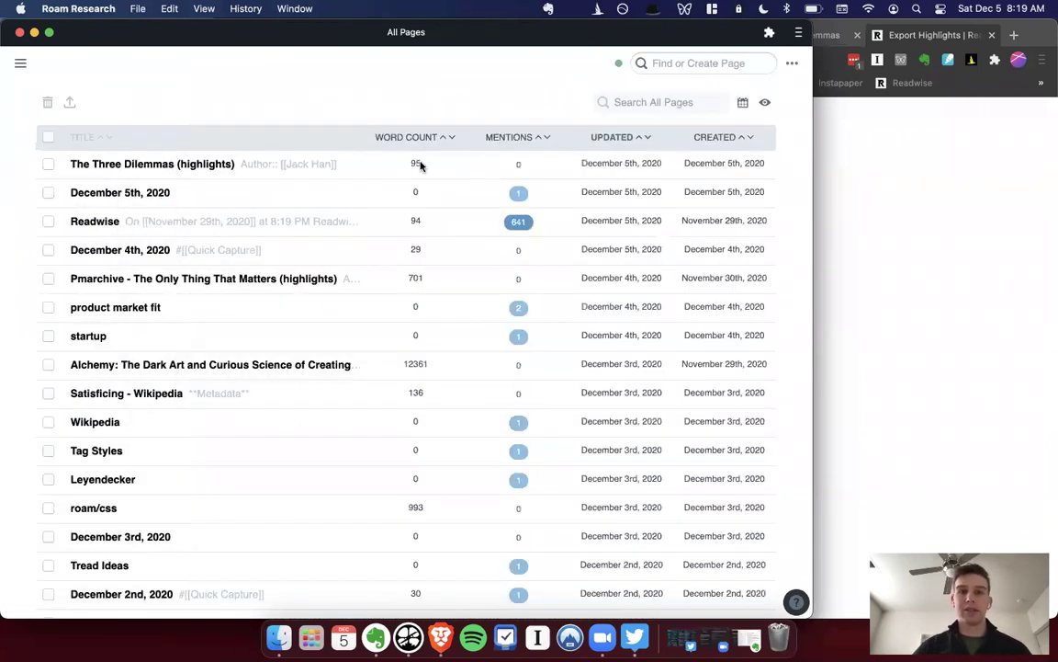
left_click(678, 104)
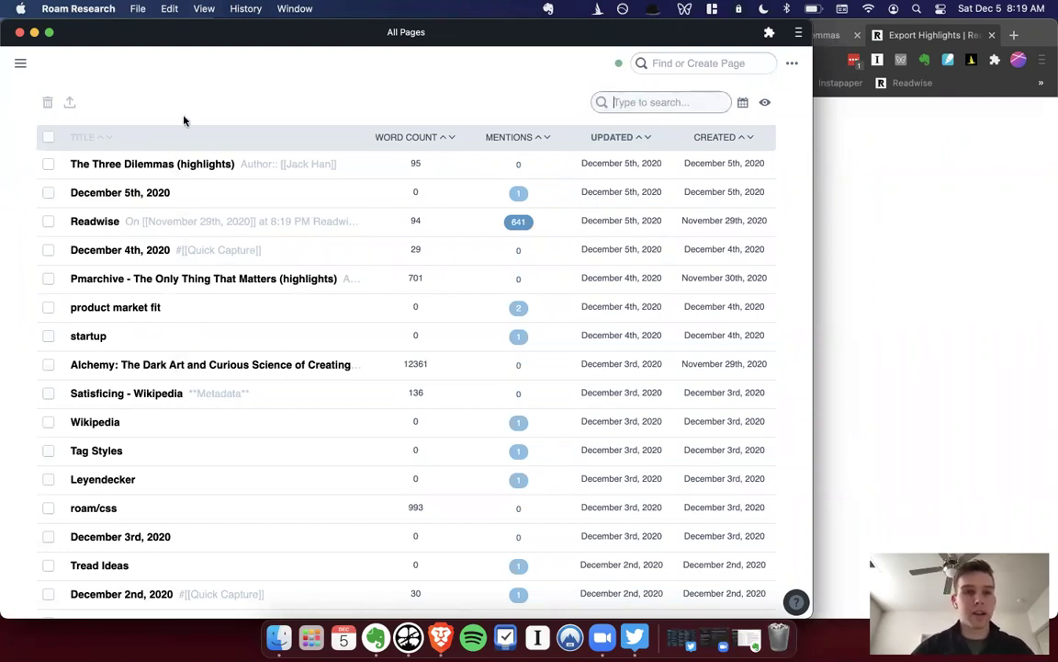
left_click(195, 365)
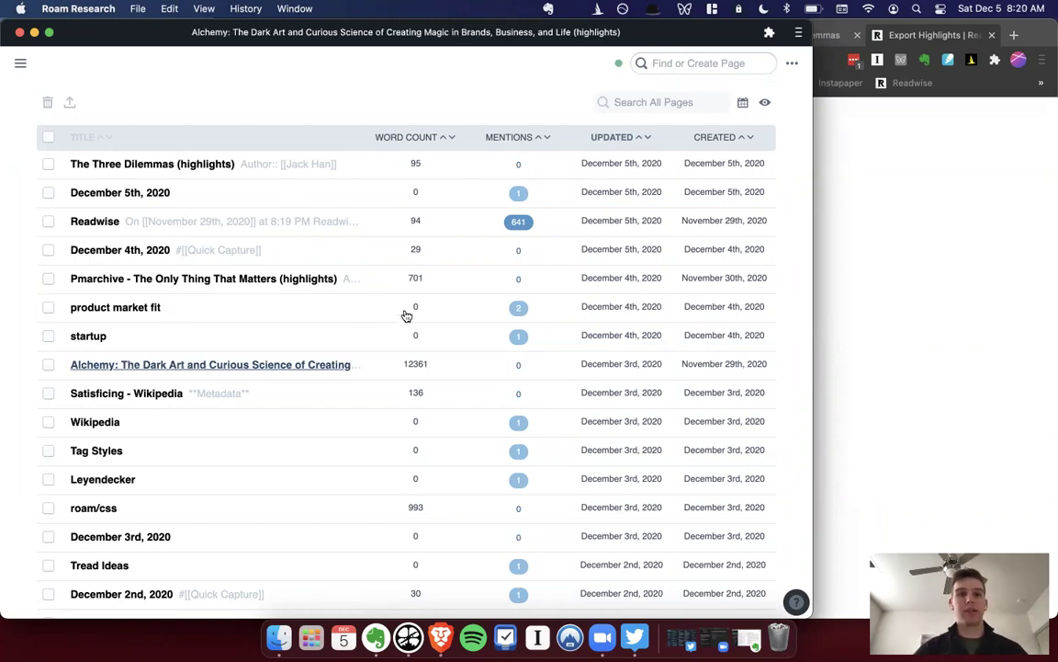
scroll(473, 320, "down", 5)
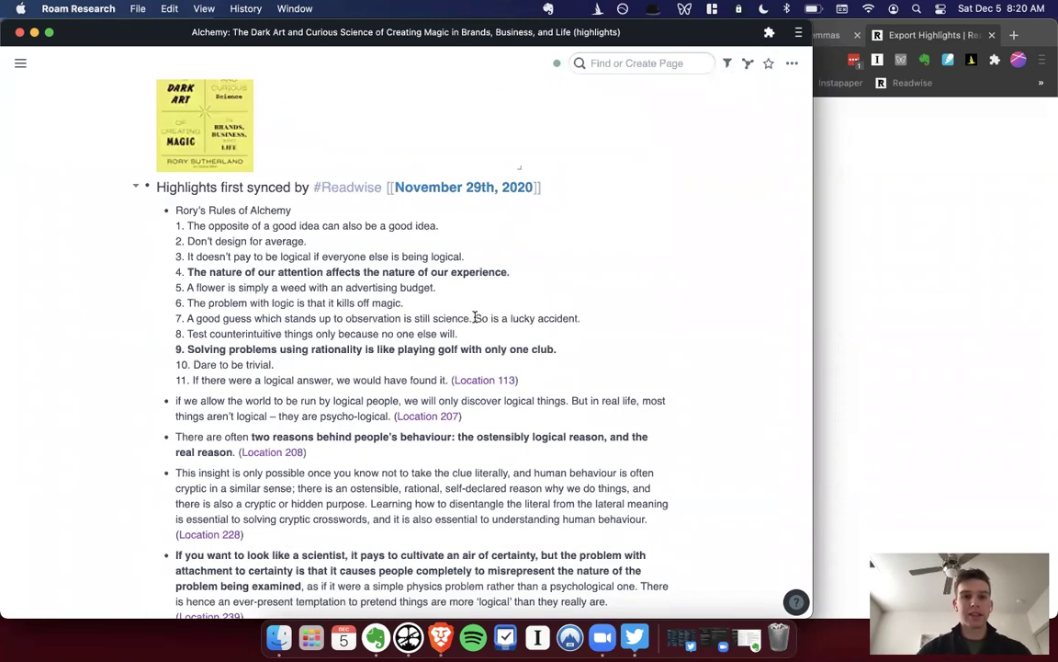
scroll(474, 318, "up", 5)
Filter the Alchemy highlights page to include only blocks linked to "MME: 12/7/20".
left_click(726, 62)
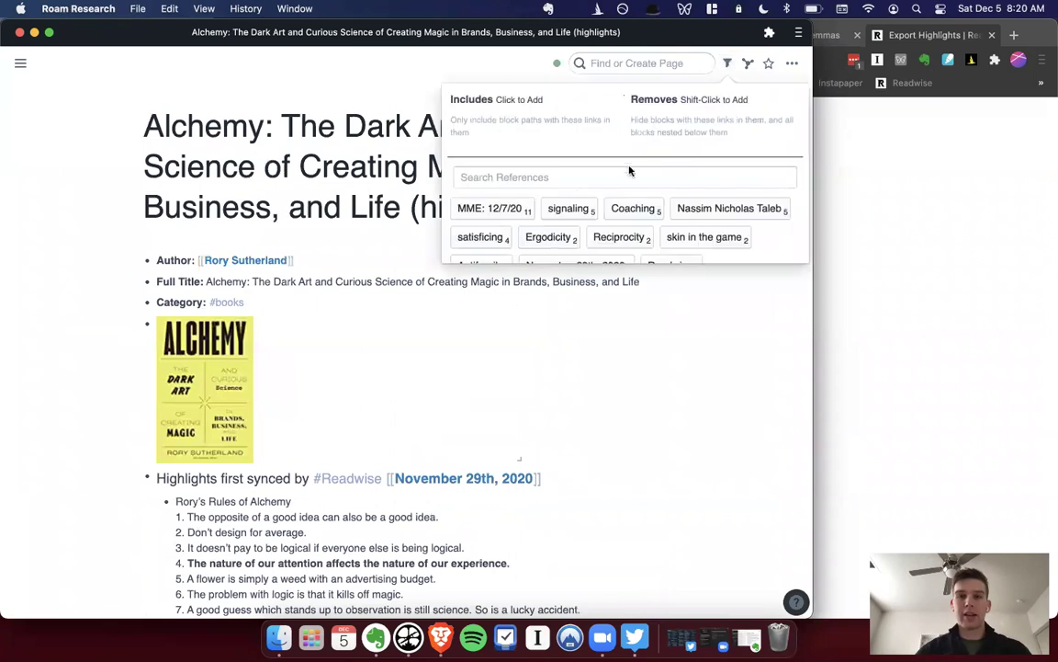
left_click(487, 209)
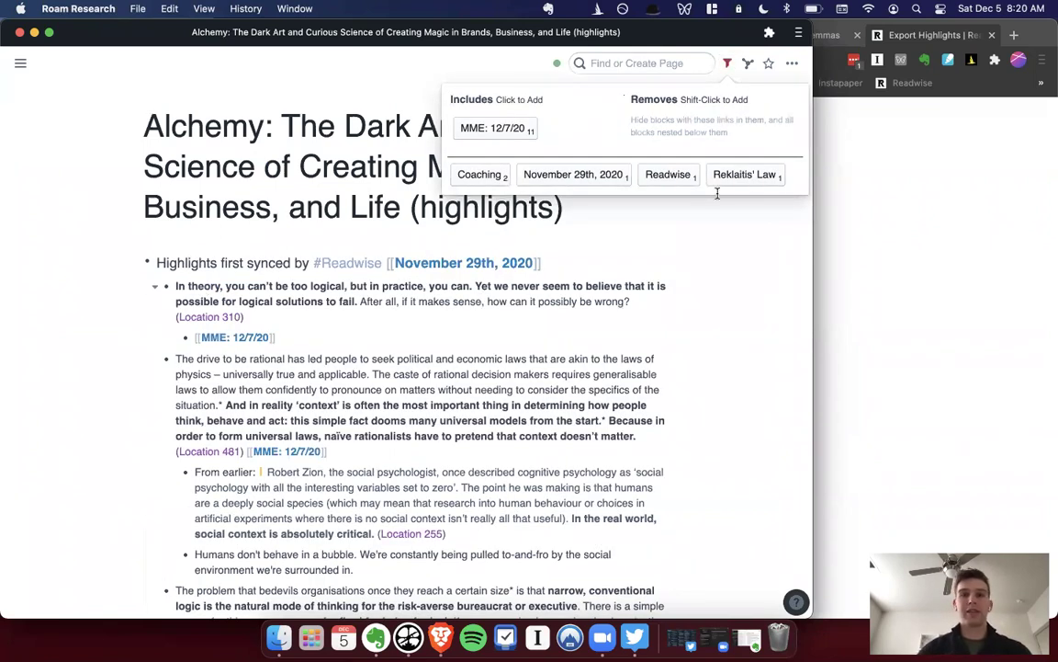
left_click(765, 266)
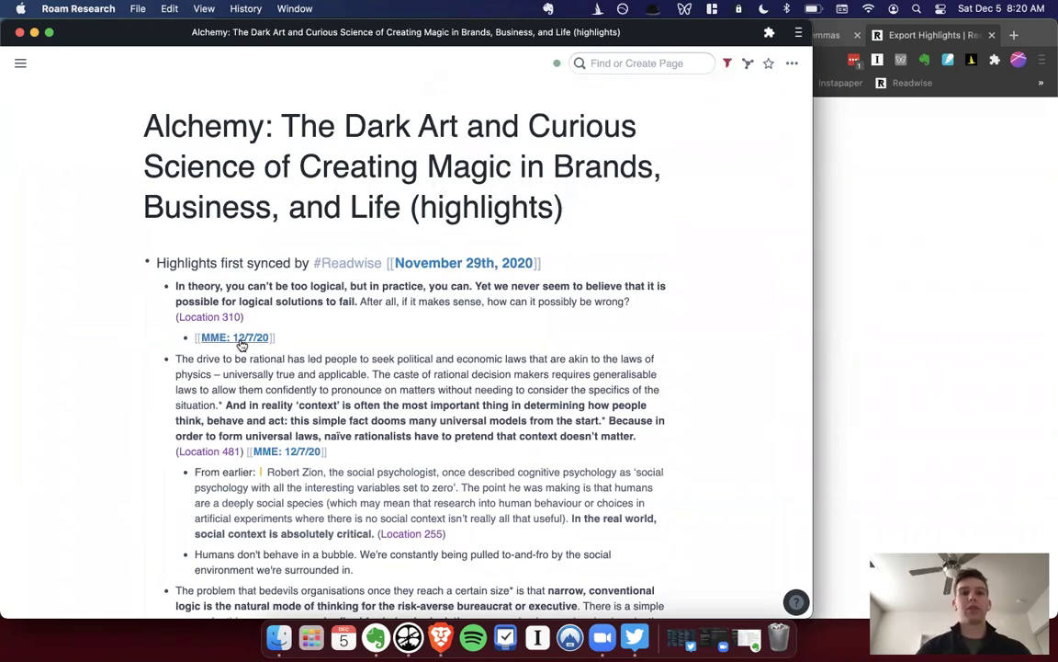
Open the "MME: 12/7/20" page from its link under the first filtered highlight and review its linked references.
scroll(414, 305, "down", 1)
scroll(415, 305, "down", 2)
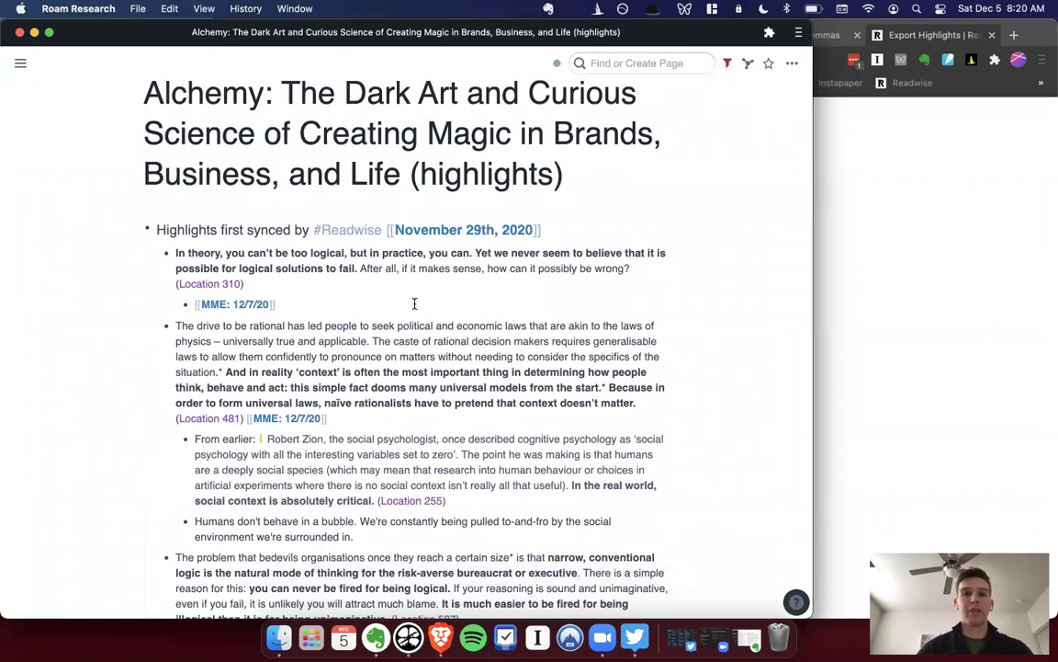
left_click(225, 307)
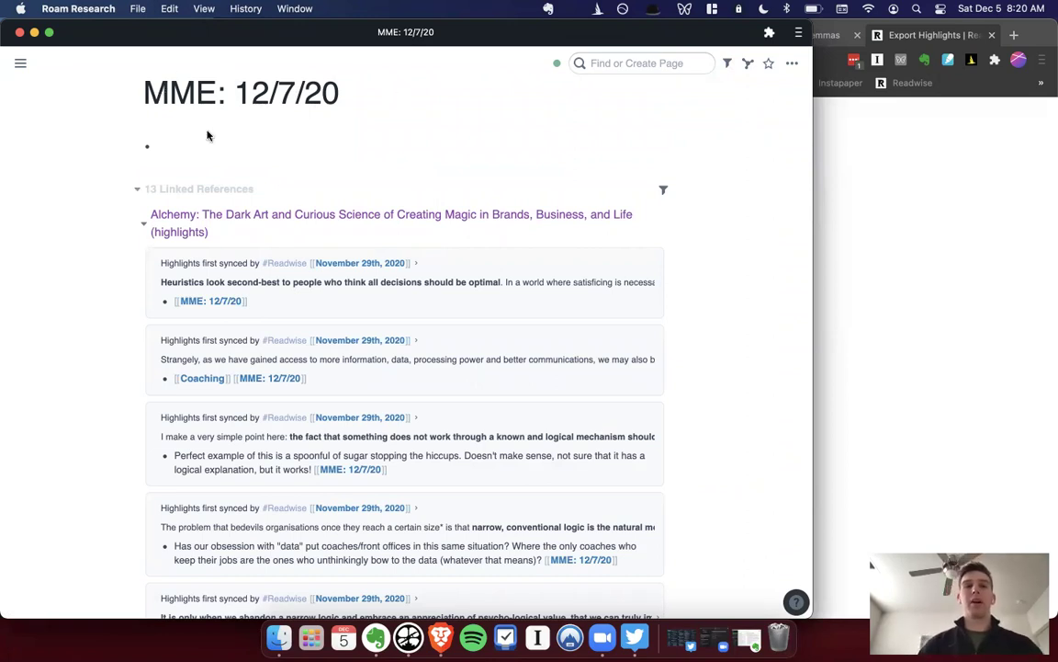
left_click(181, 144)
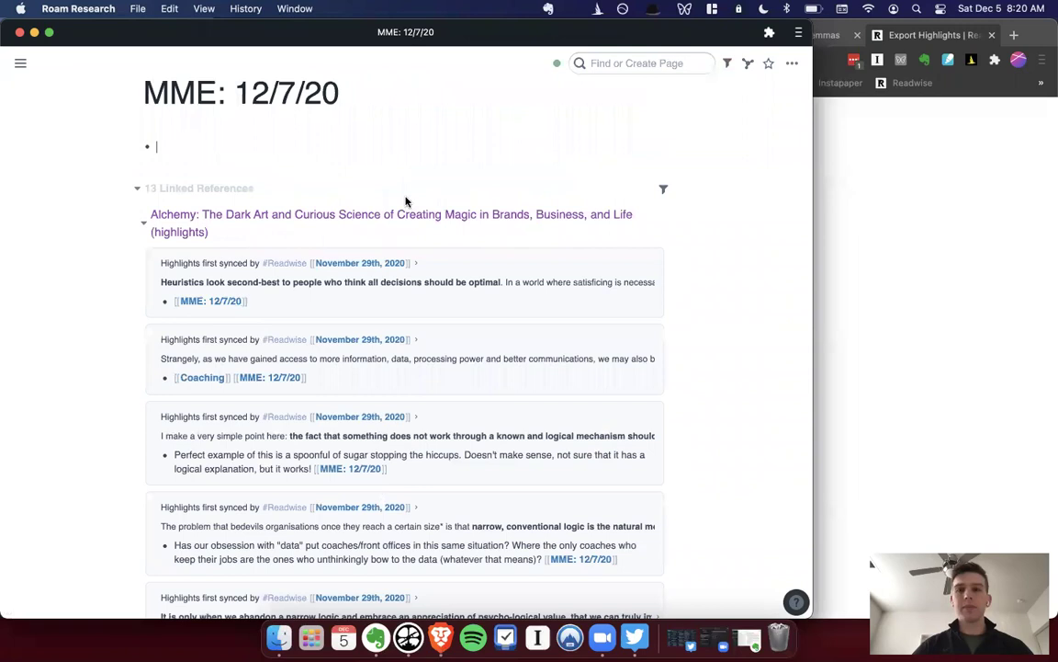
scroll(449, 278, "down", 15)
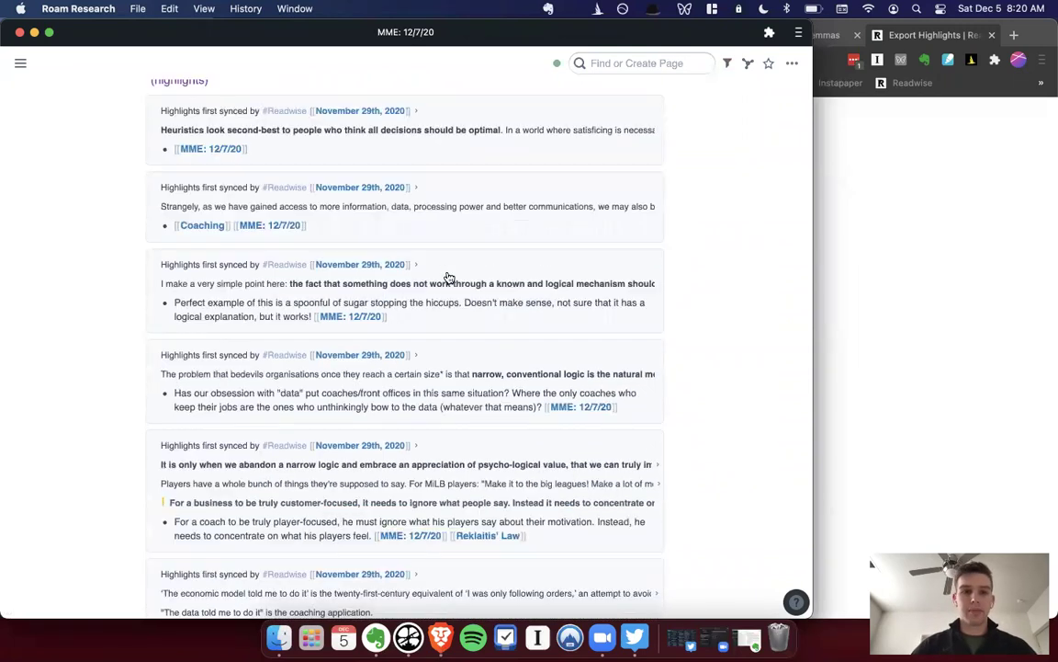
scroll(448, 275, "down", 1)
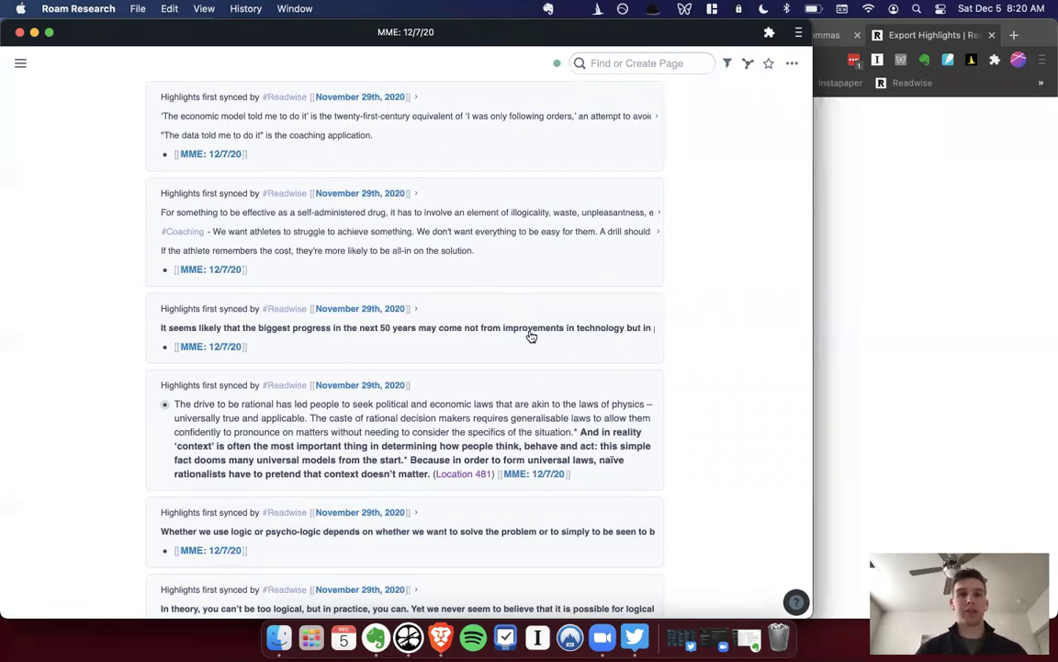
Review the remaining linked references on "MME: 12/7/20" and arrange the Roam and Brave windows side by side.
scroll(531, 337, "down", 6)
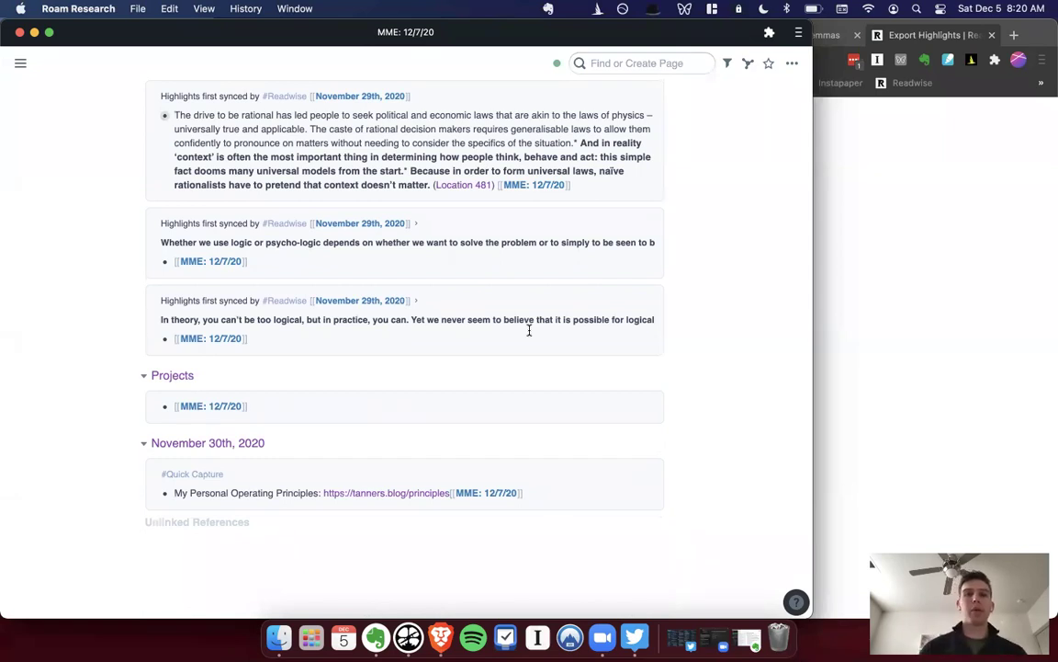
left_click_drag(814, 246, 544, 243)
key("ctrl+alt+Left")
left_click(813, 342)
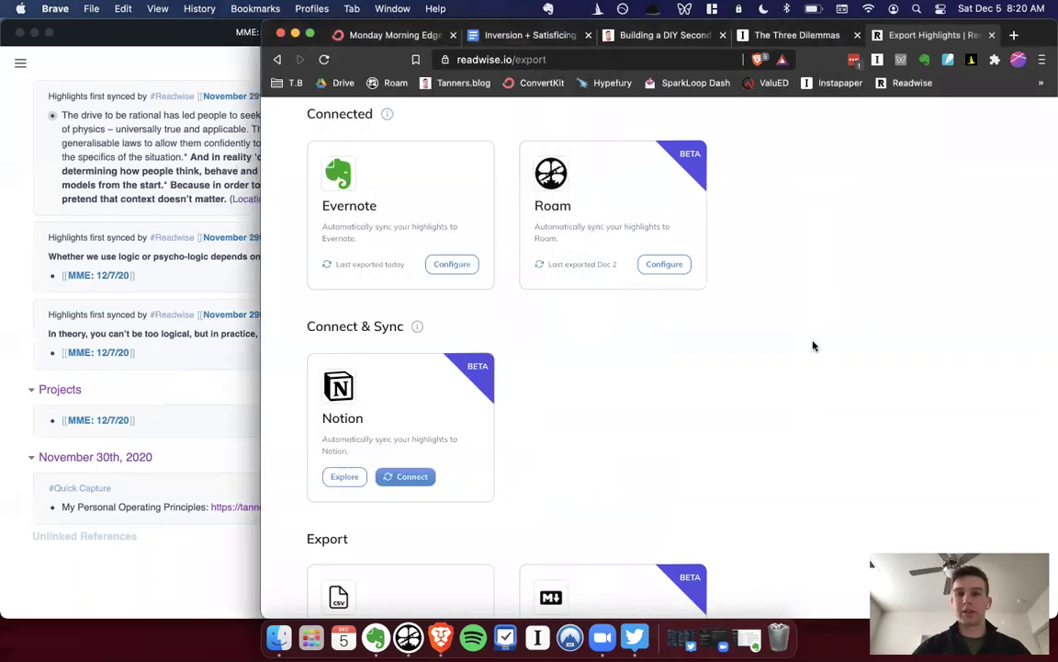
key("ctrl+alt+Right")
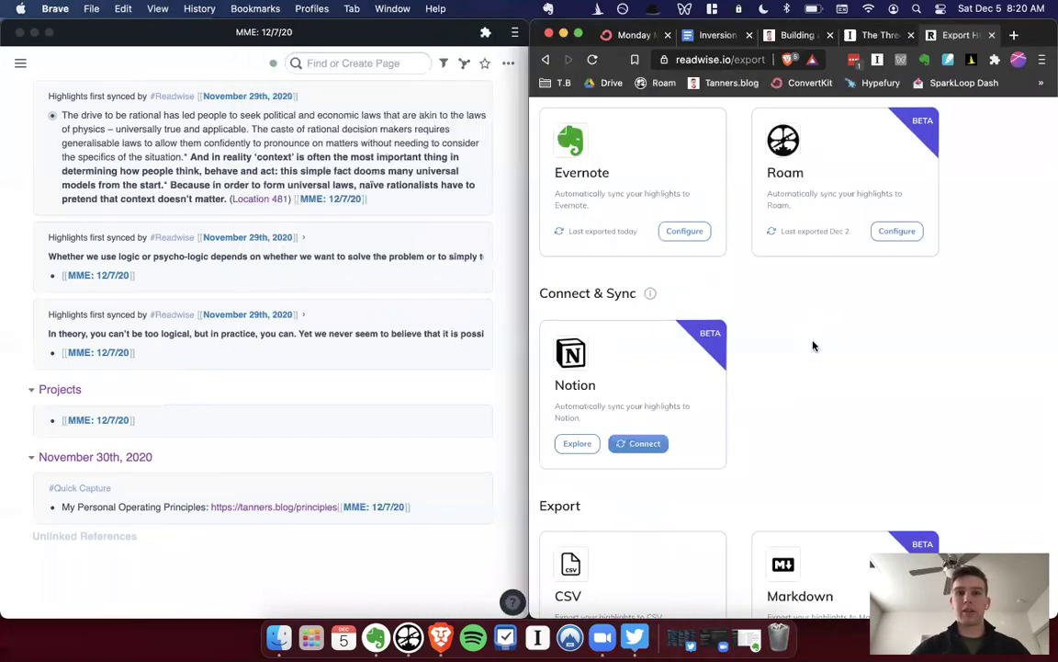
Switch to the "Monday Morning Edge (12/07/2020)" email draft in ConvertKit and look over its subject and opening content.
left_click(629, 37)
scroll(879, 308, "up", 5)
scroll(879, 309, "up", 10)
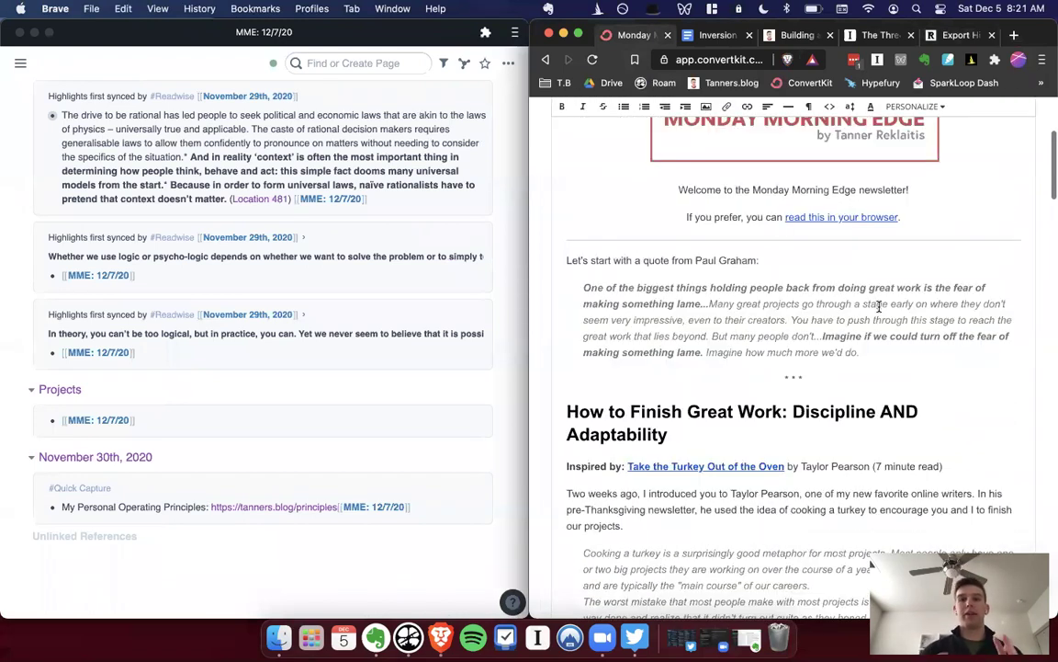
scroll(880, 306, "up", 5)
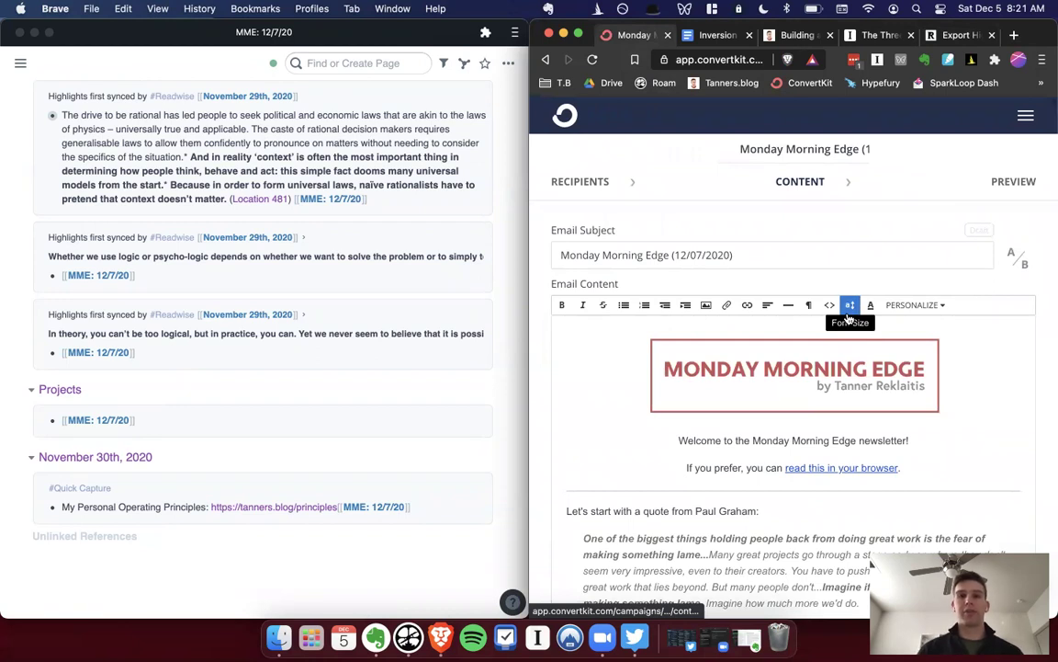
scroll(725, 348, "down", 2)
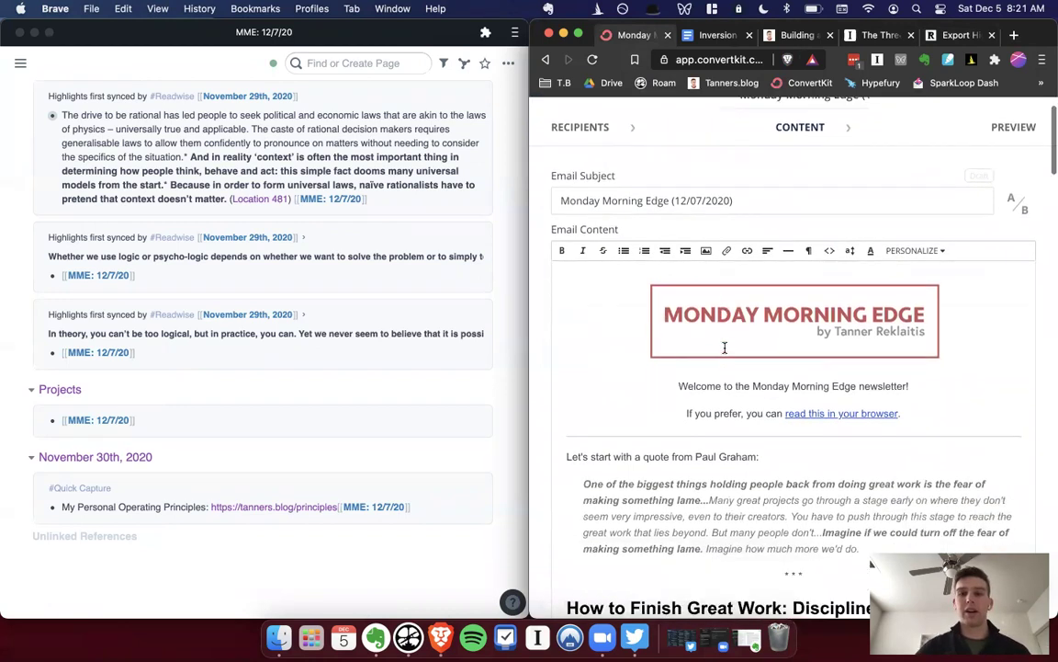
scroll(725, 347, "down", 1)
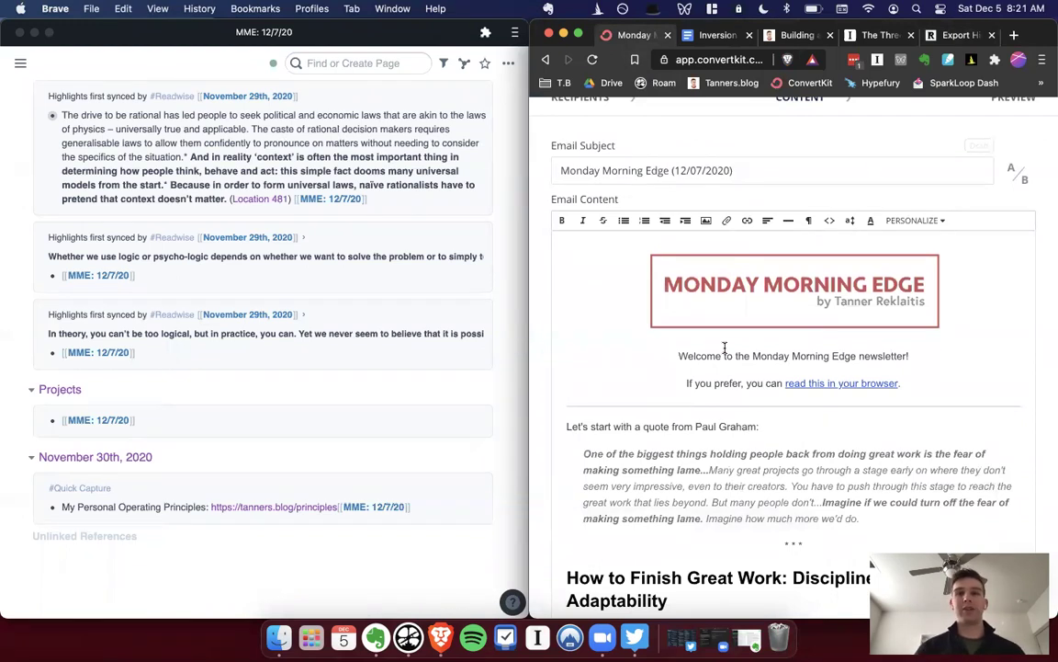
Delete the opening Paul Graham quote and its lead-in line below the newsletter's welcome text.
scroll(645, 364, "down", 2)
mouse_move(569, 379)
left_mouse_down()
mouse_move(898, 475)
mouse_move(780, 425)
mouse_move(567, 378)
left_mouse_up()
left_click(868, 475)
key("BackSpace")
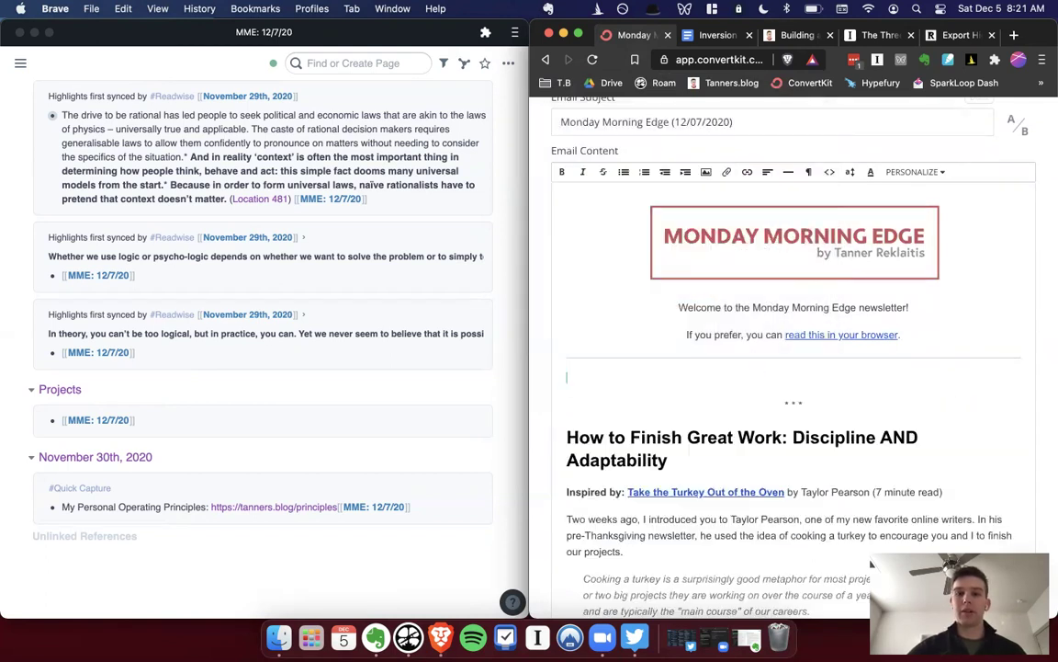
Delete the main article "How to Finish Great Work: Discipline AND Adaptability" and the first item under Around the Web.
scroll(635, 358, "down", 4)
left_click(568, 266)
left_click_drag(712, 386, 911, 466)
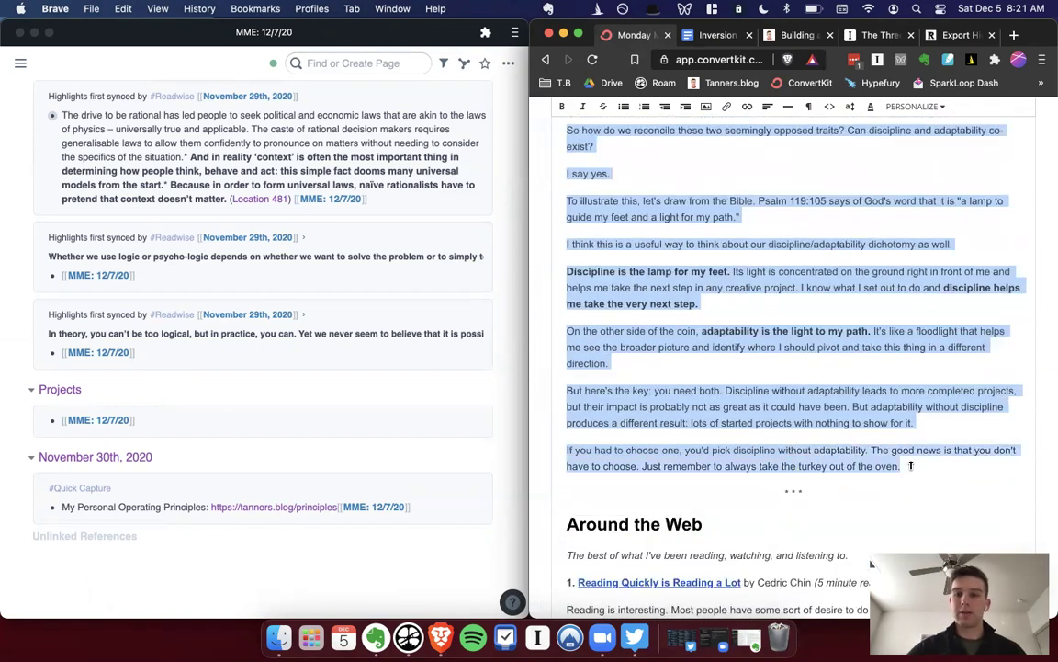
scroll(910, 466, "down", 8)
left_click_drag(568, 199, 886, 397)
key("BackSpace")
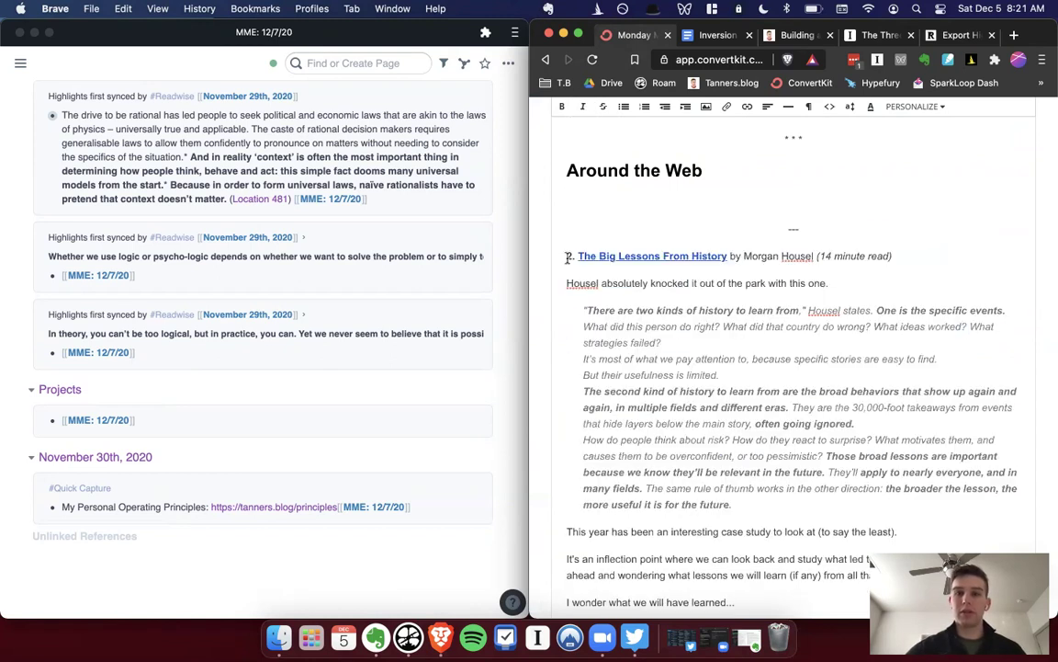
Delete the second Around the Web item, "The Big Lessons From History", including its quote and commentary.
left_click_drag(567, 257, 918, 648)
left_click(922, 227)
scroll(884, 107, "up", 3)
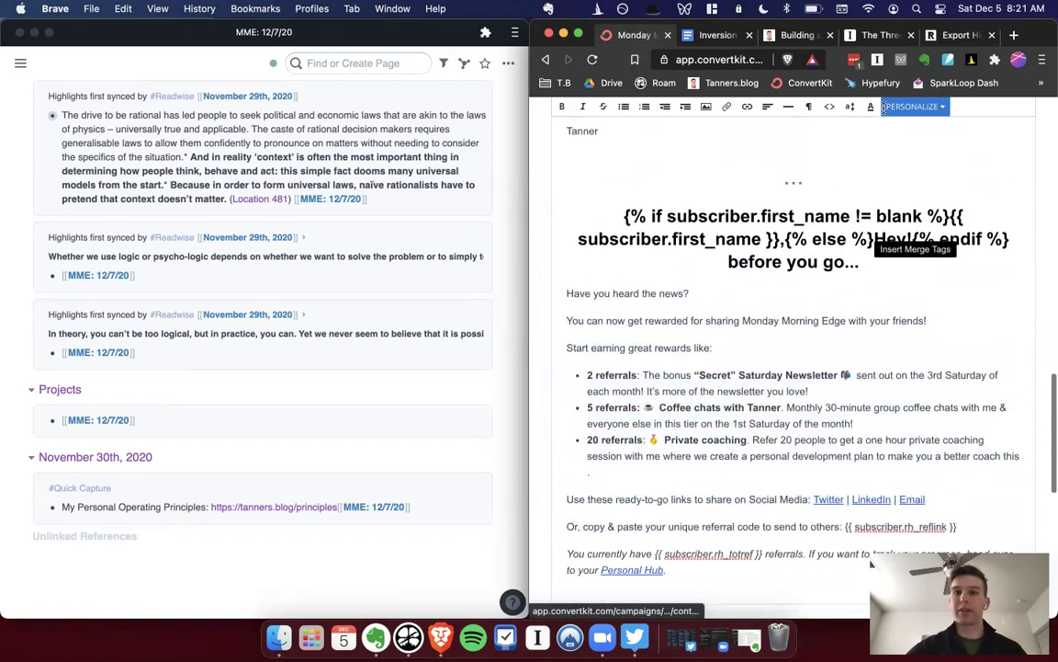
scroll(884, 108, "up", 4)
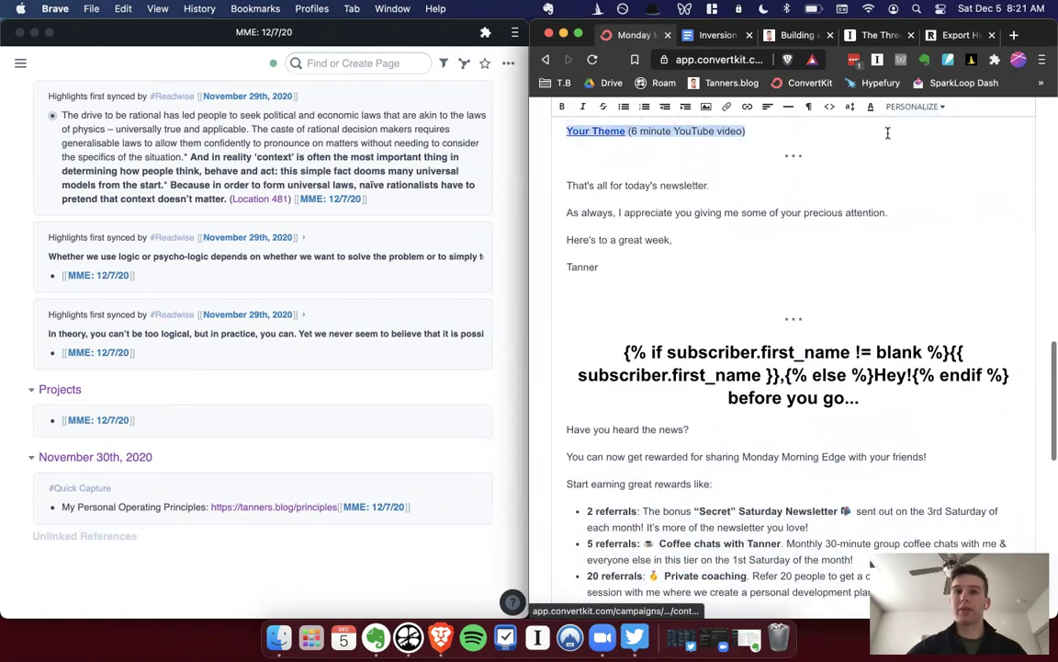
scroll(774, 261, "up", 5)
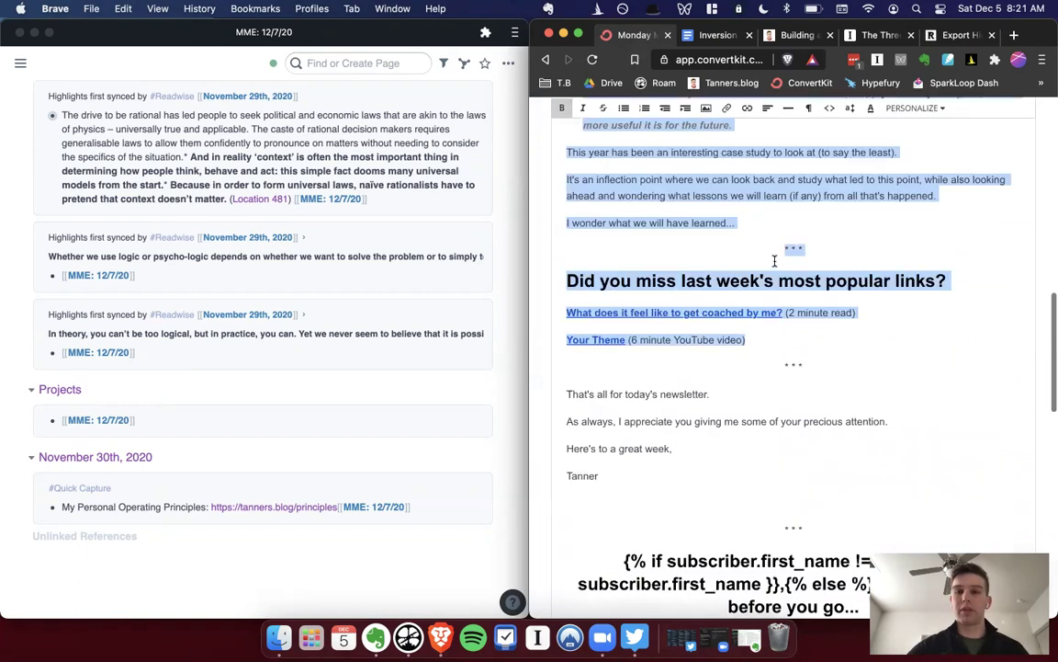
left_click_drag(770, 228, 551, 238)
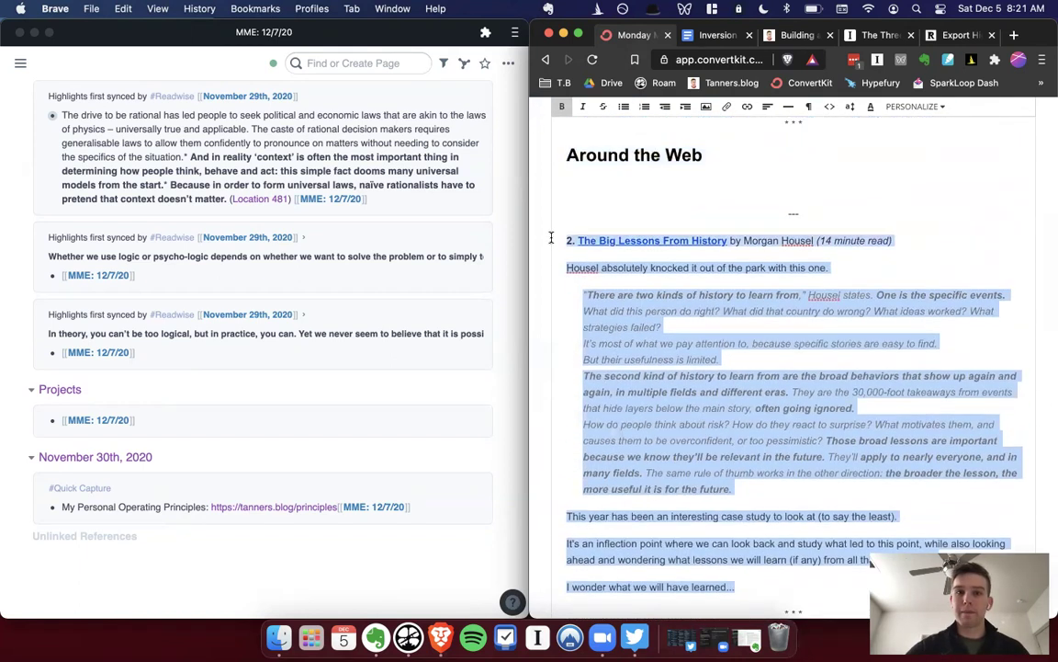
key("BackSpace")
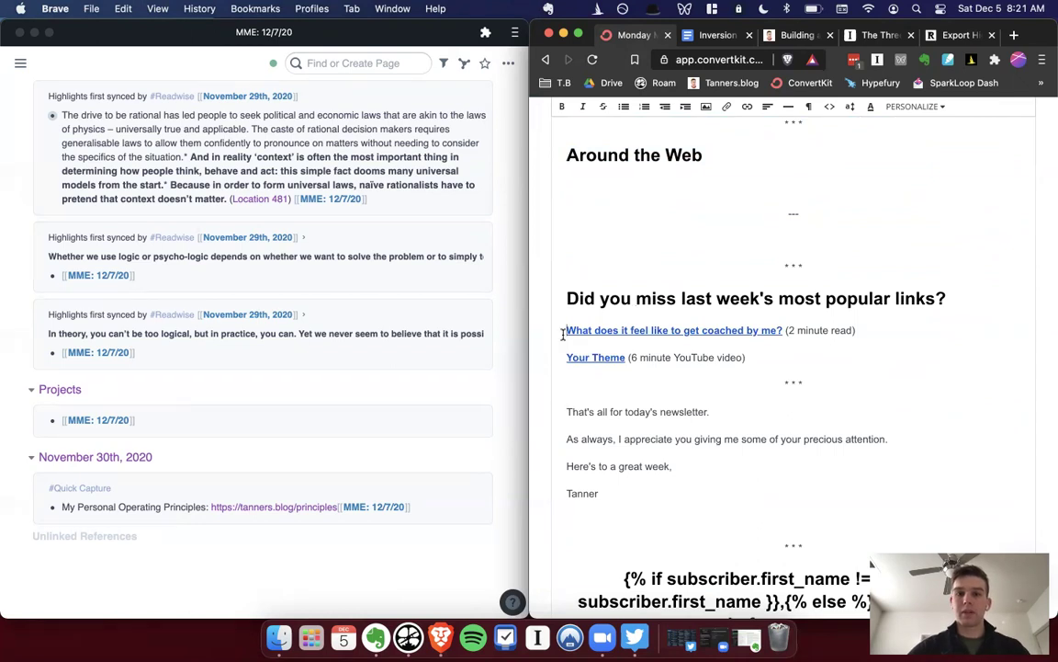
Remove both links under the heading "Did you miss last week's most popular links?".
left_click_drag(560, 333, 760, 347)
key("shift+Down")
key("BackSpace")
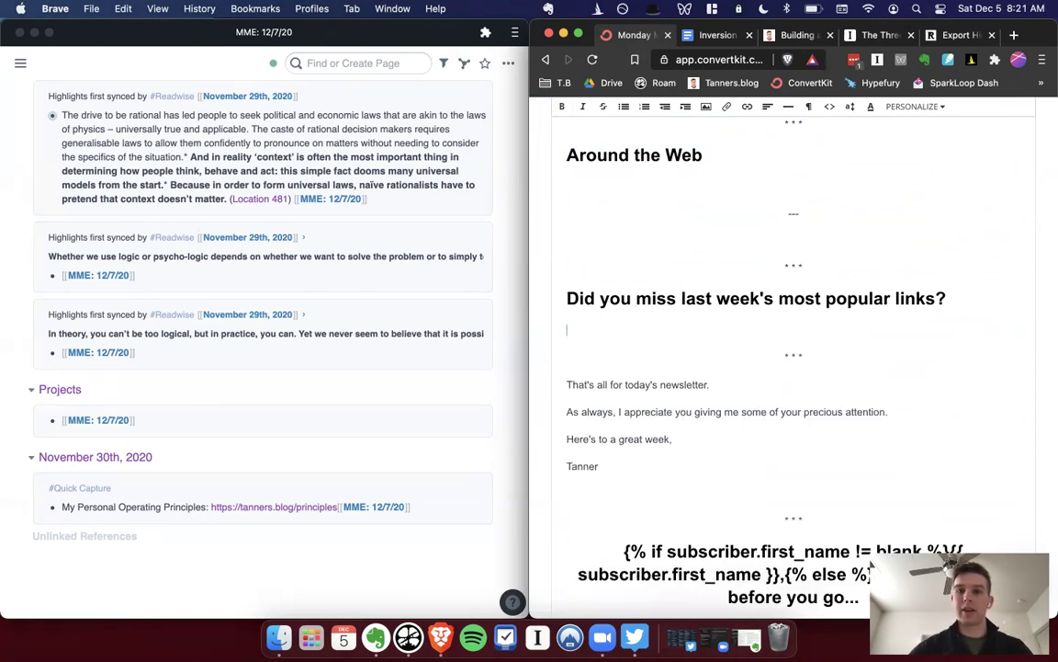
Copy the "Around the Web" heading into the empty main article section above it.
scroll(649, 303, "up", 10)
scroll(649, 303, "down", 5)
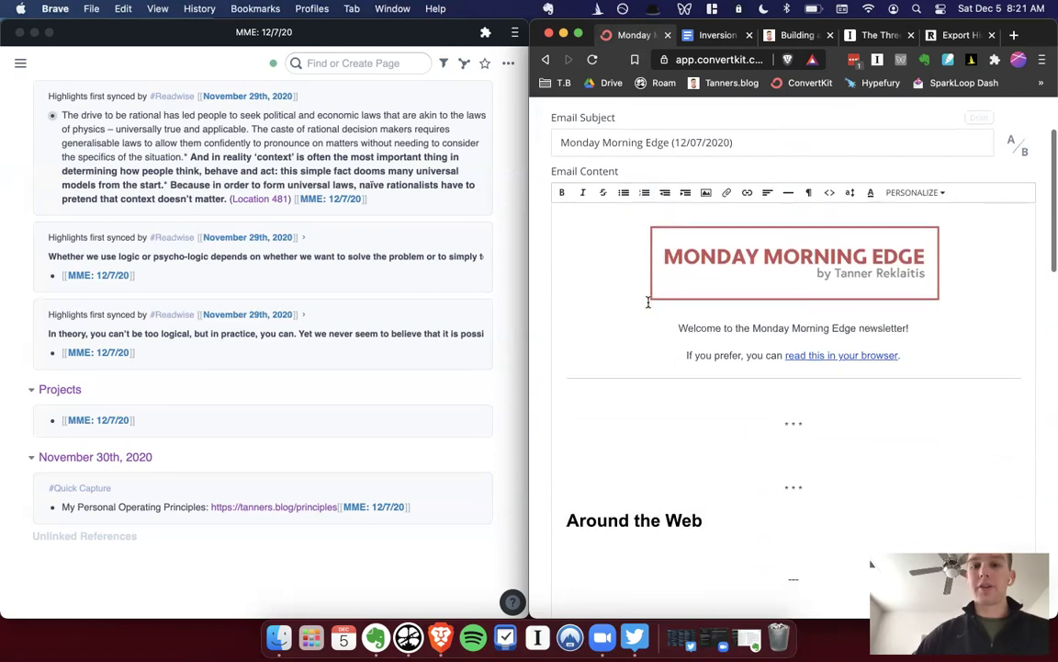
scroll(660, 304, "down", 1)
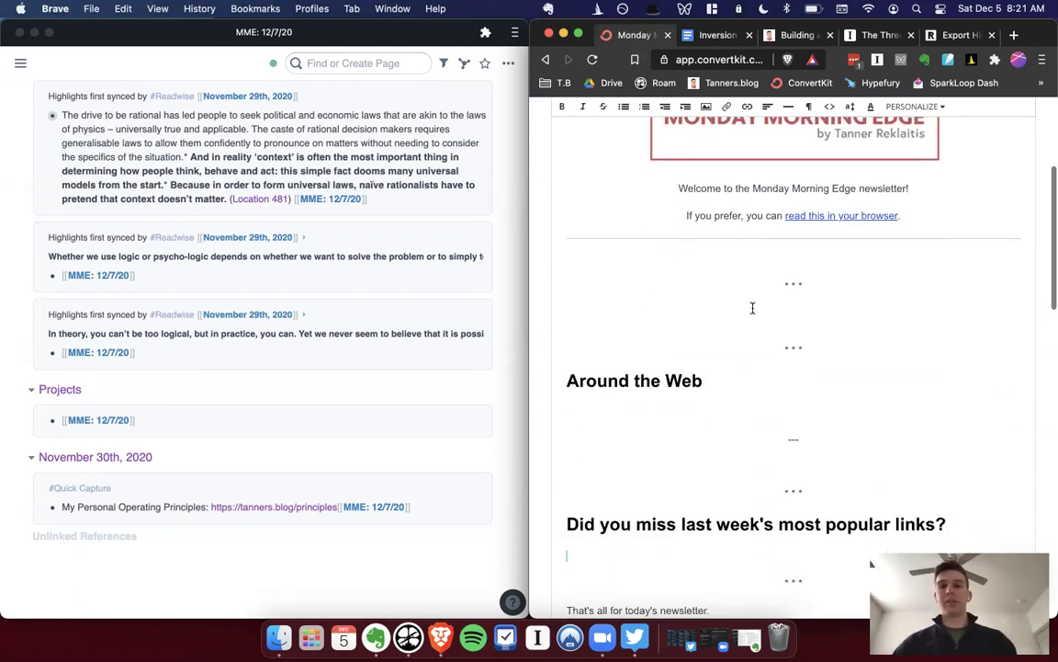
double_click(611, 380)
left_click_drag(568, 380, 708, 389)
key("super+c")
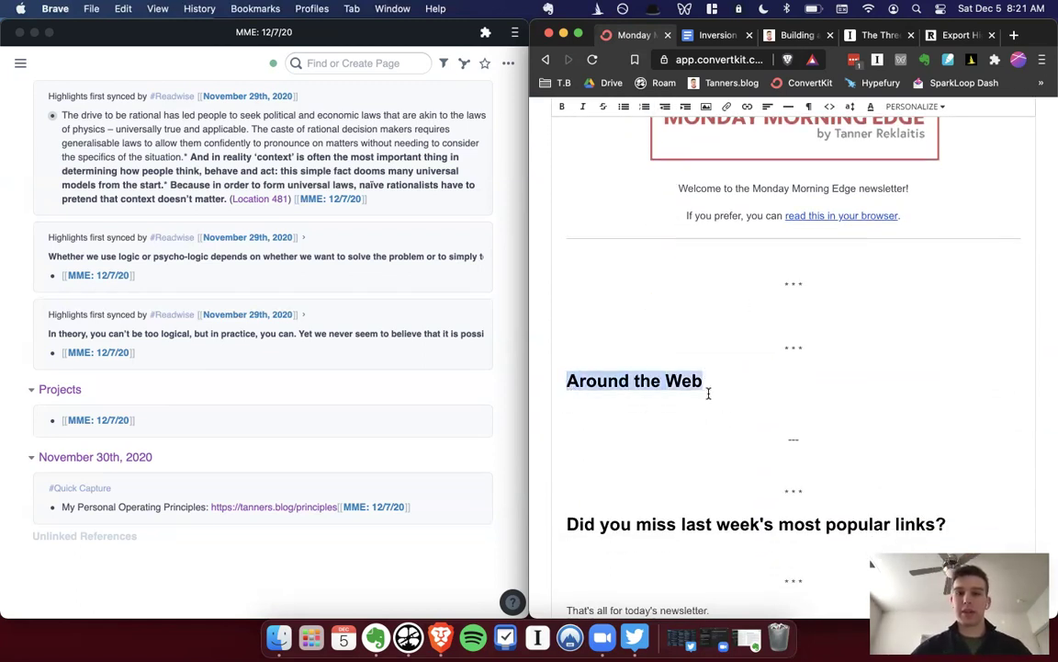
left_click(675, 316)
key("super+v")
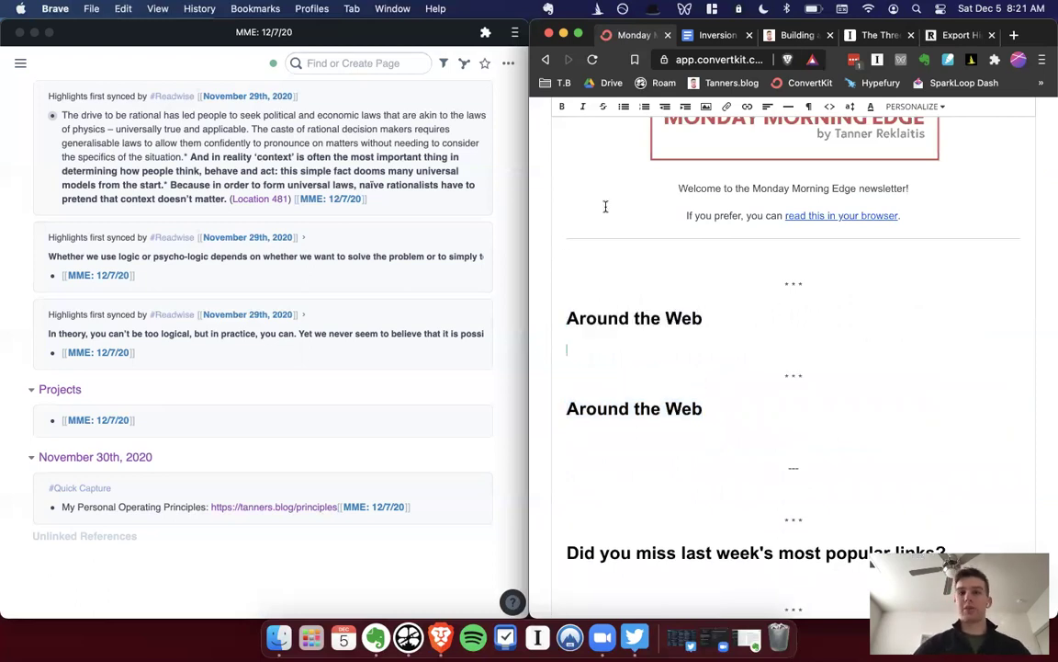
Retitle the copied heading "From Tanners.Blog" and add an empty line below it.
triple_click(601, 319)
type("From ")
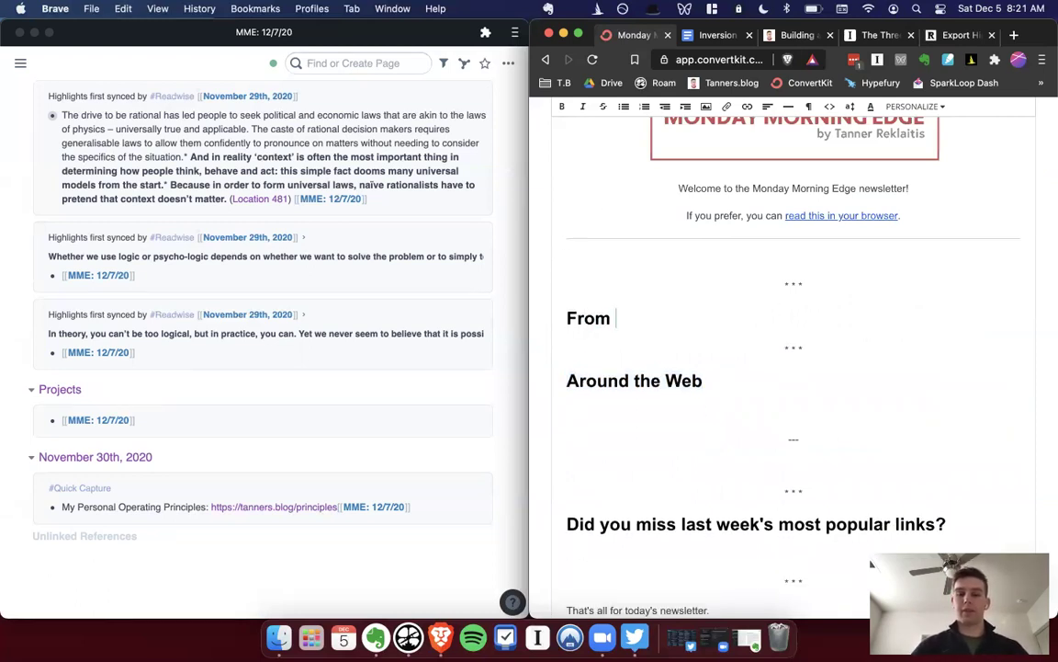
type("Tanners.Blog")
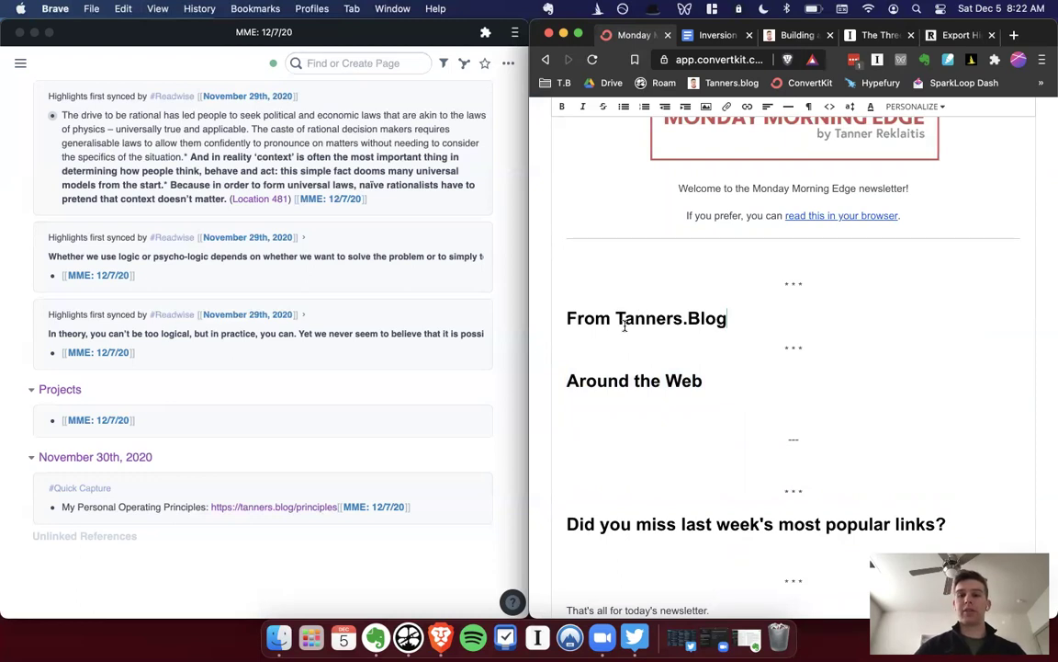
key("Return")
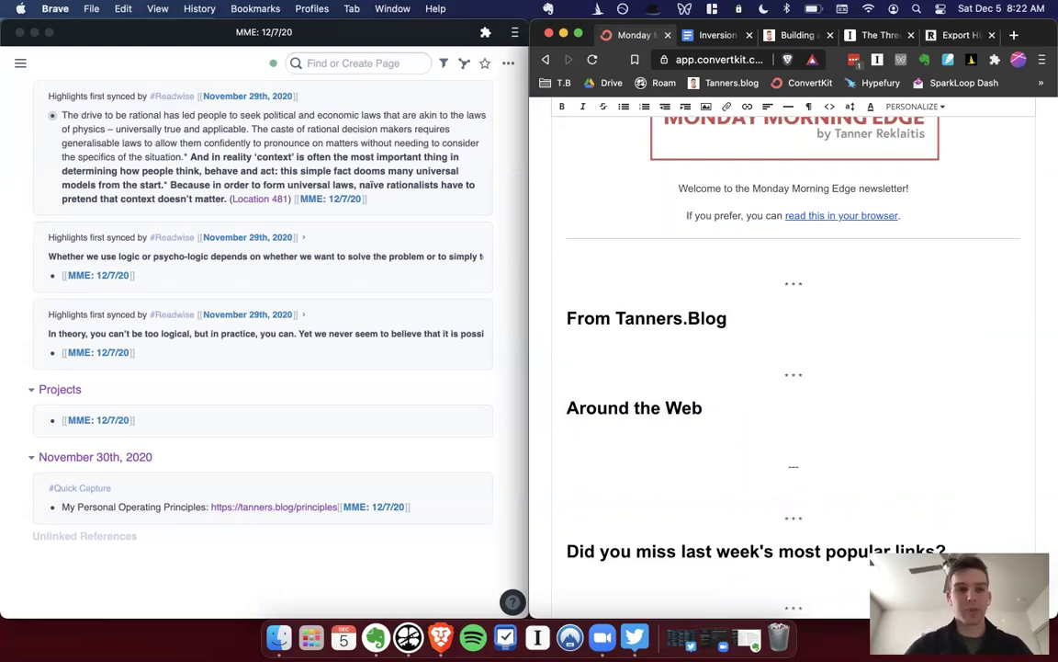
View the "Inversion + Satisficing" draft in Google Docs and return to the newsletter email.
left_click(717, 35)
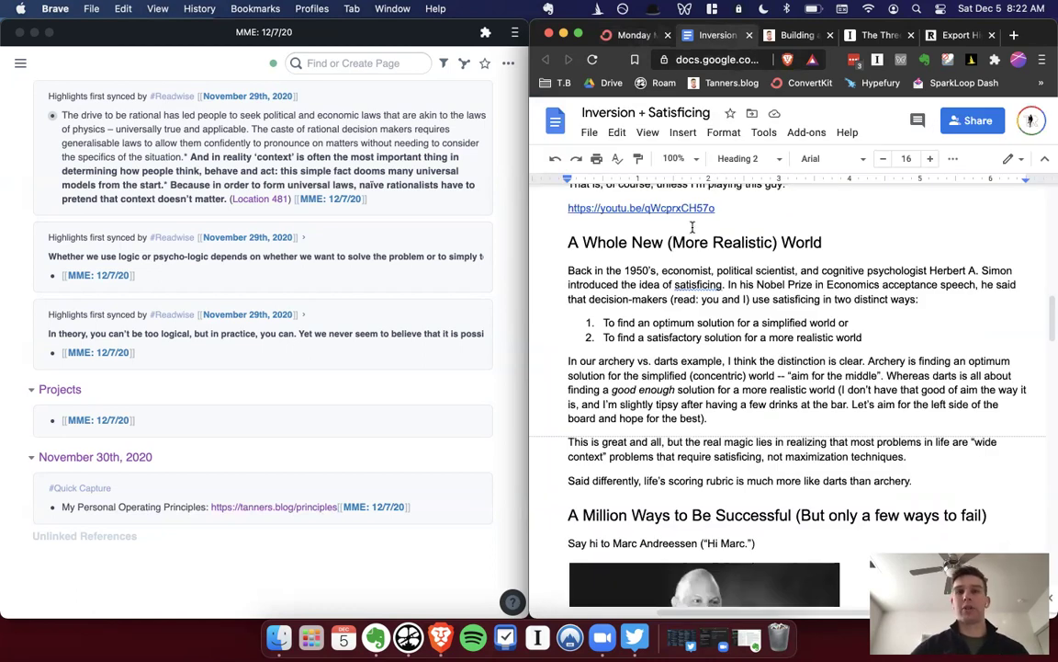
left_click(627, 39)
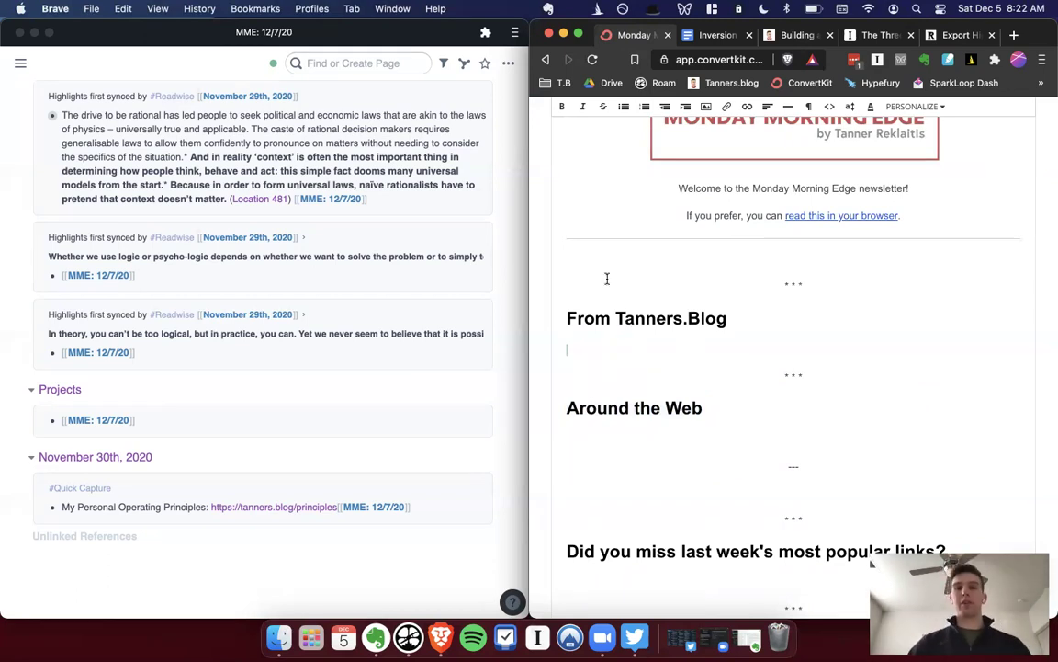
Write the newsletter's opening line "Greetings from Charlotte, NC!" under the welcome divider and start a new paragraph.
left_click(584, 255)
type("Greetings ")
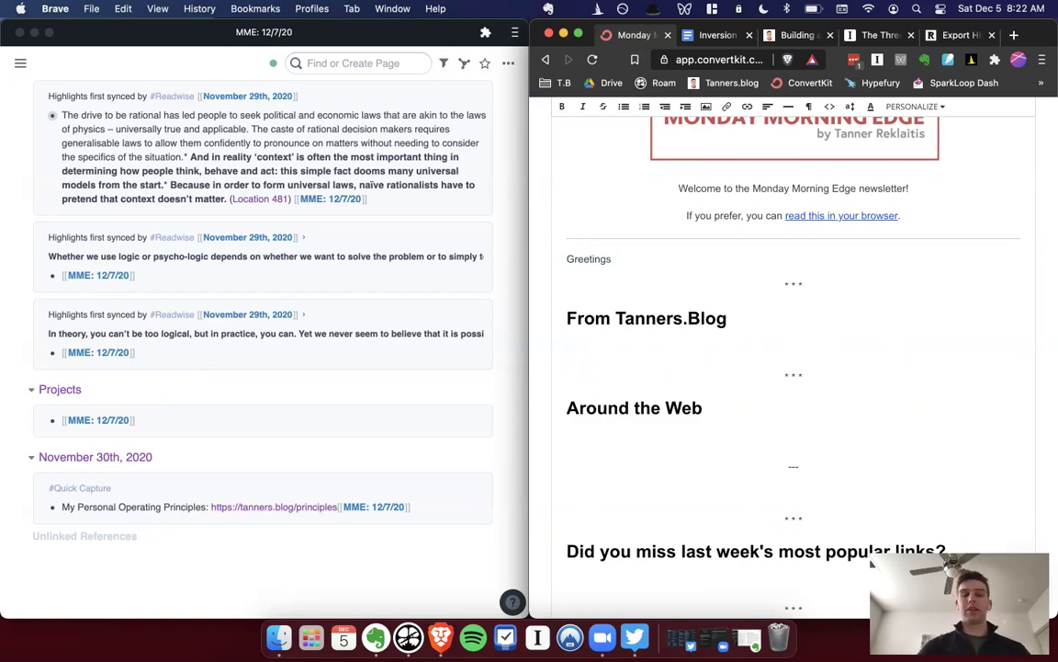
type("from Char")
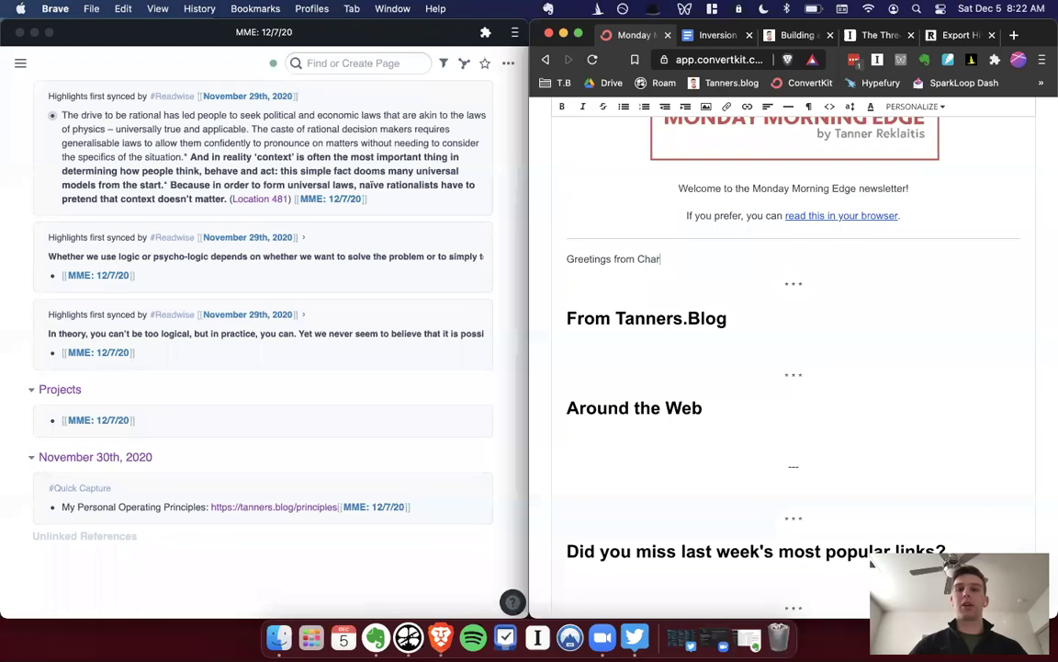
type("lotte, N")
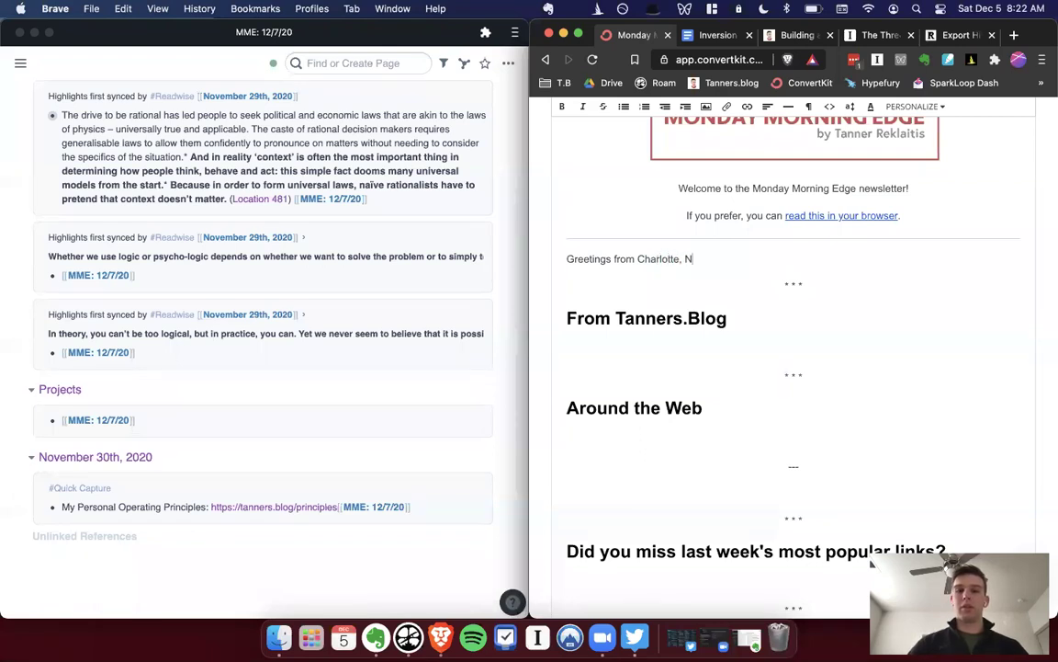
type("C!")
key("Return")
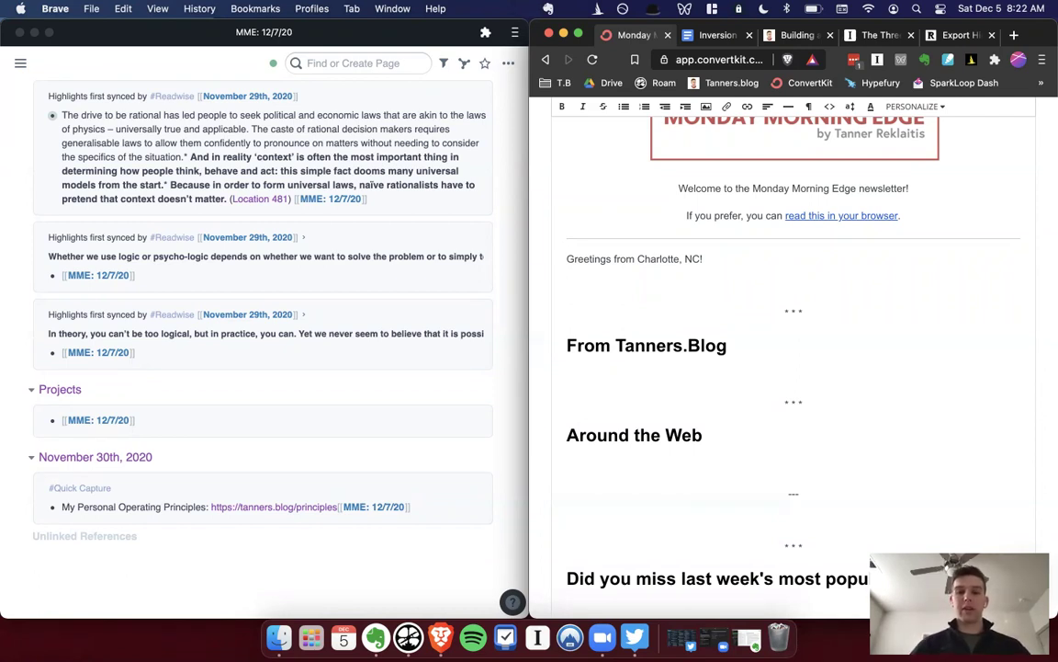
Begin the second intro paragraph with "We had an incredible week at Tread Athletics".
type("We had ")
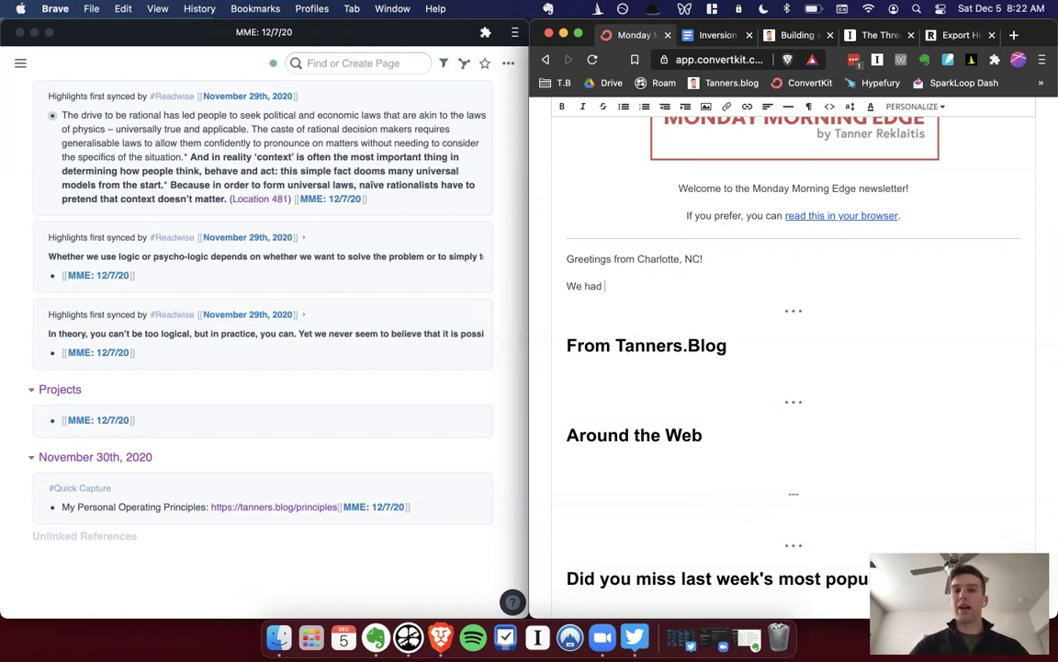
type("an incredible ")
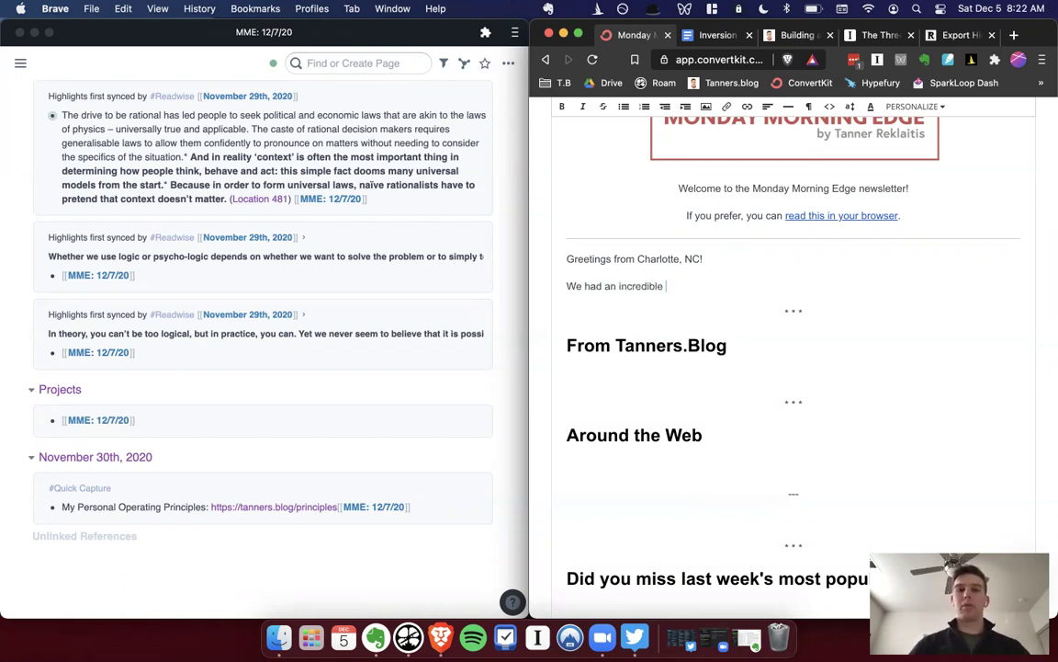
type("week at Tread Athle")
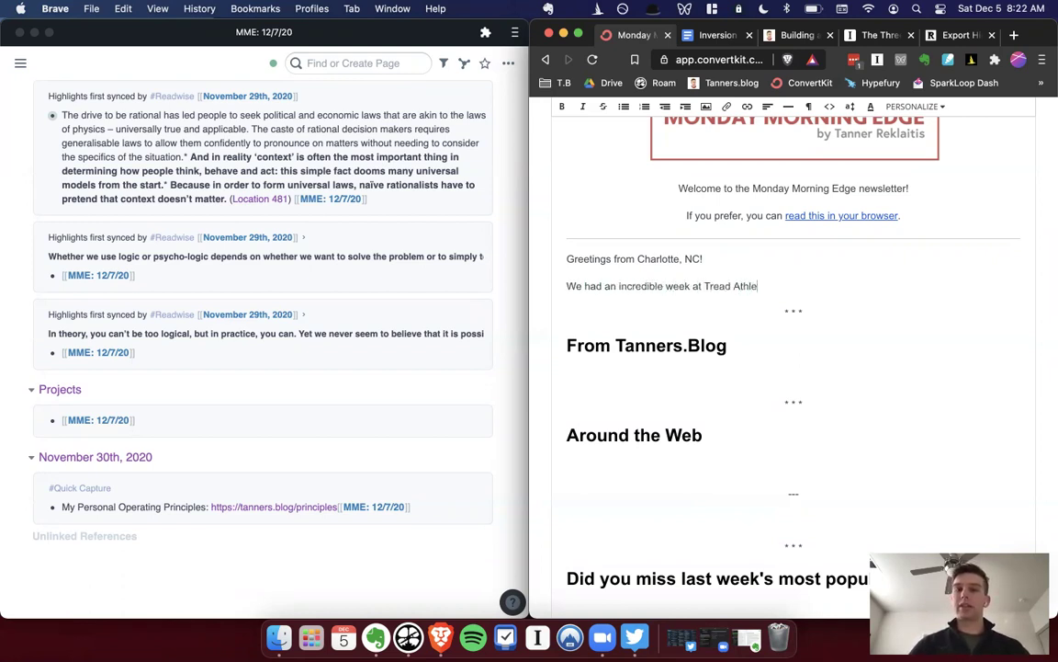
Continue the intro paragraph with "We had 3 new employees start with us and the entire brought a ton of energy all week long.".
type("tics. We had 3 new coaches start")
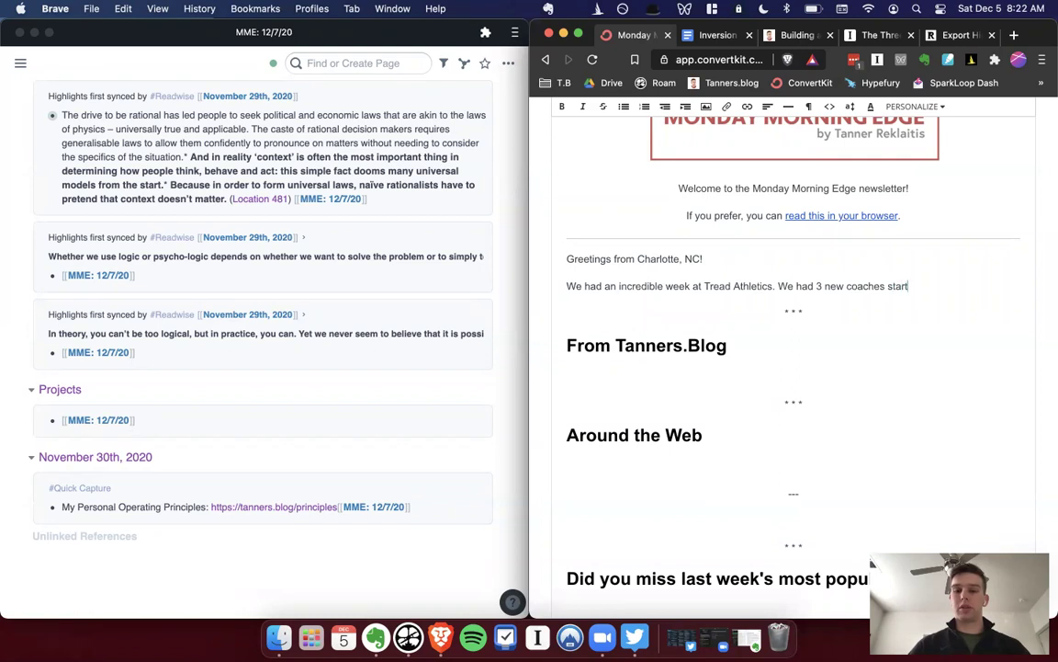
key("shift+alt+Left")
key("shift+alt+Left")
type("employees start with us and the entir")
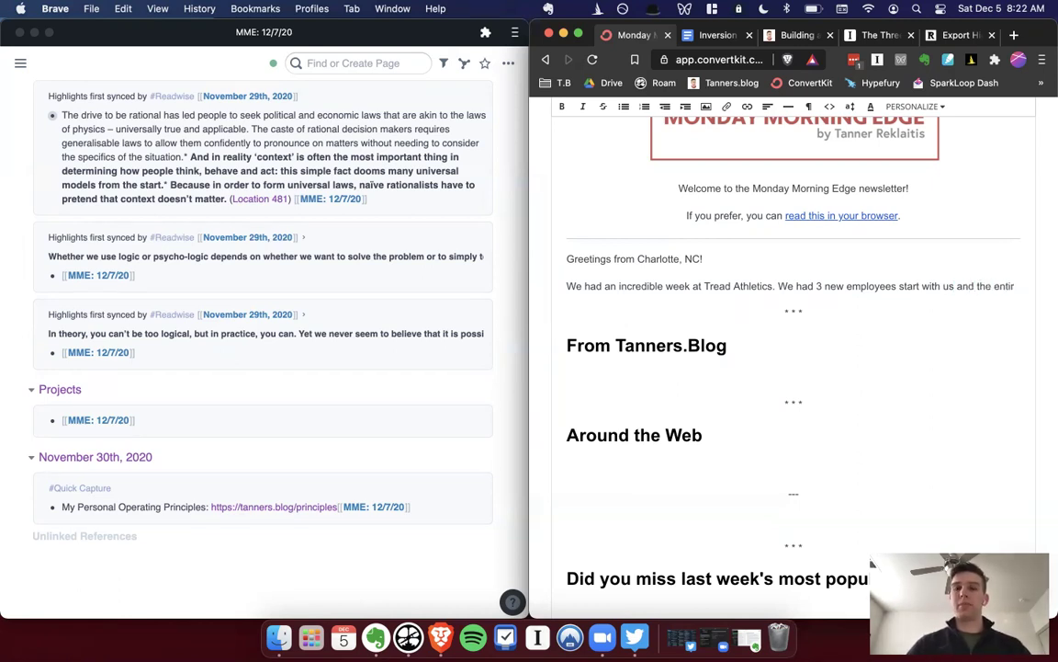
type("e brought a ton of energy all week long. We ")
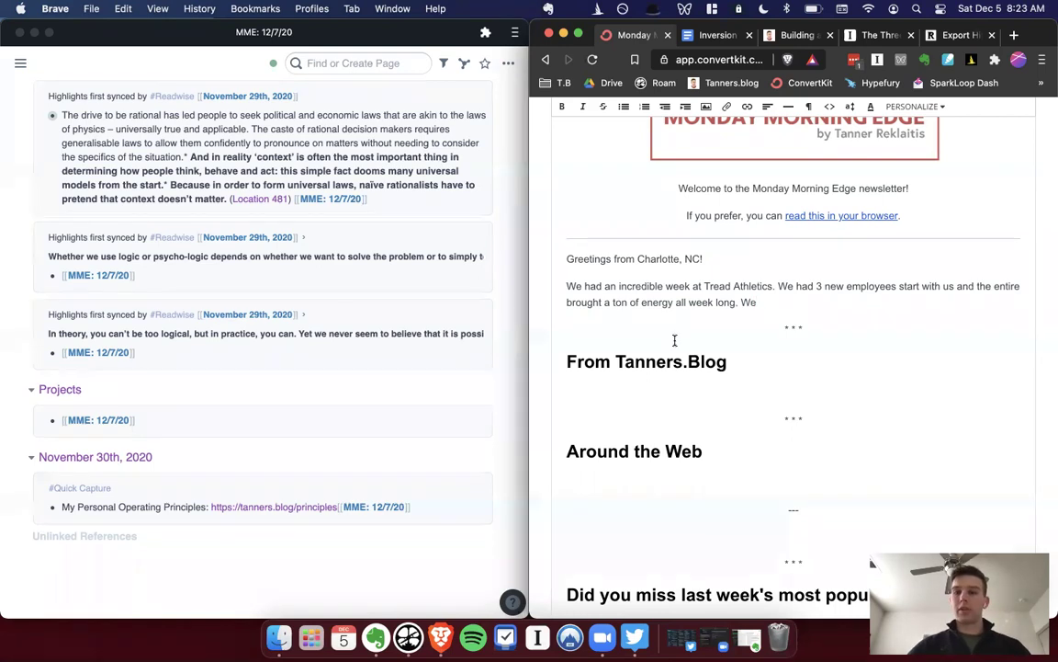
Extend the intro paragraph with "We have some really cool things in the works, and we'd love for you to join us.".
type("have ")
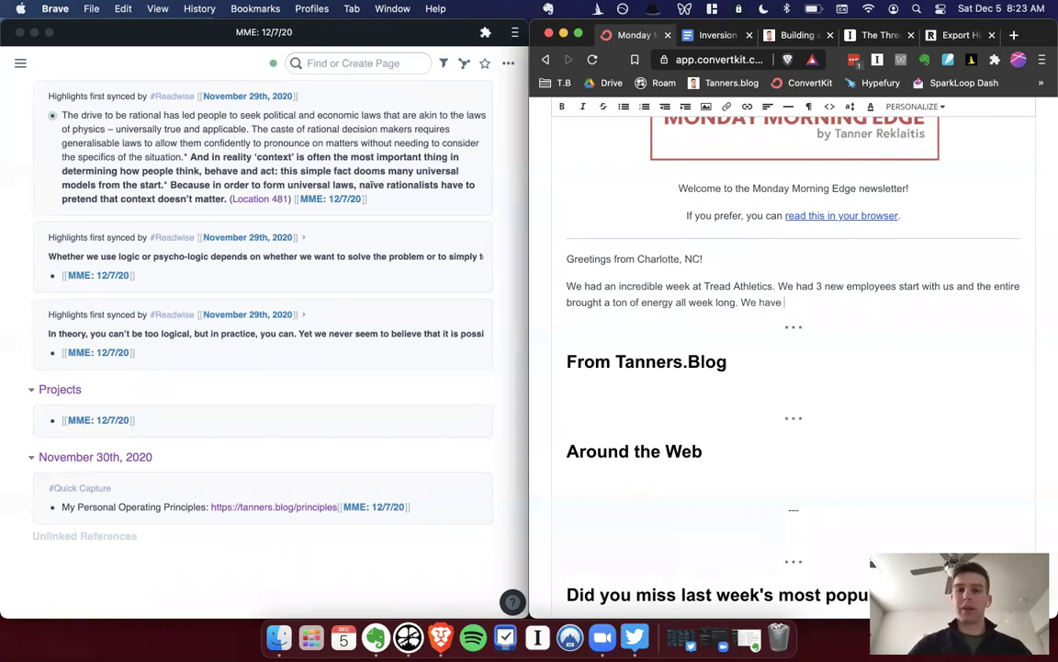
type("some really co")
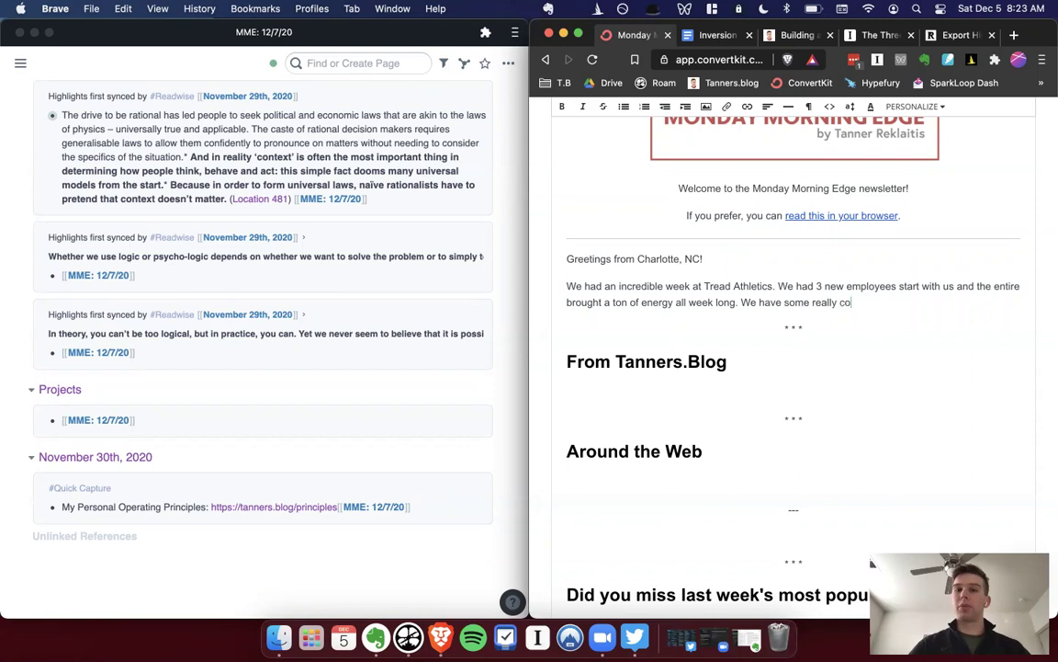
type("ol things")
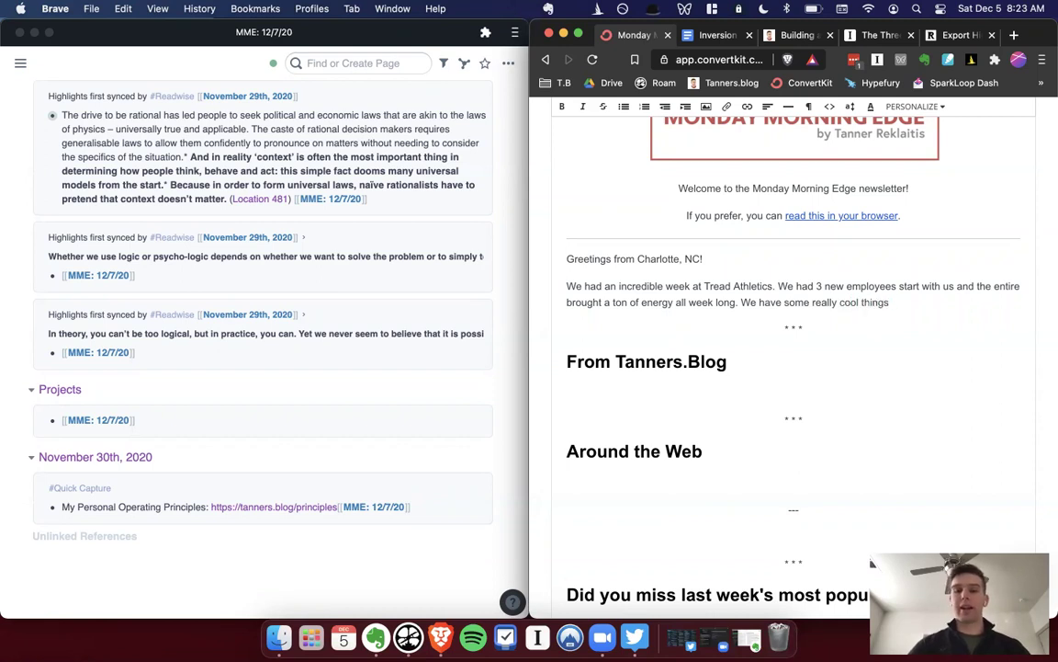
type(" in the ")
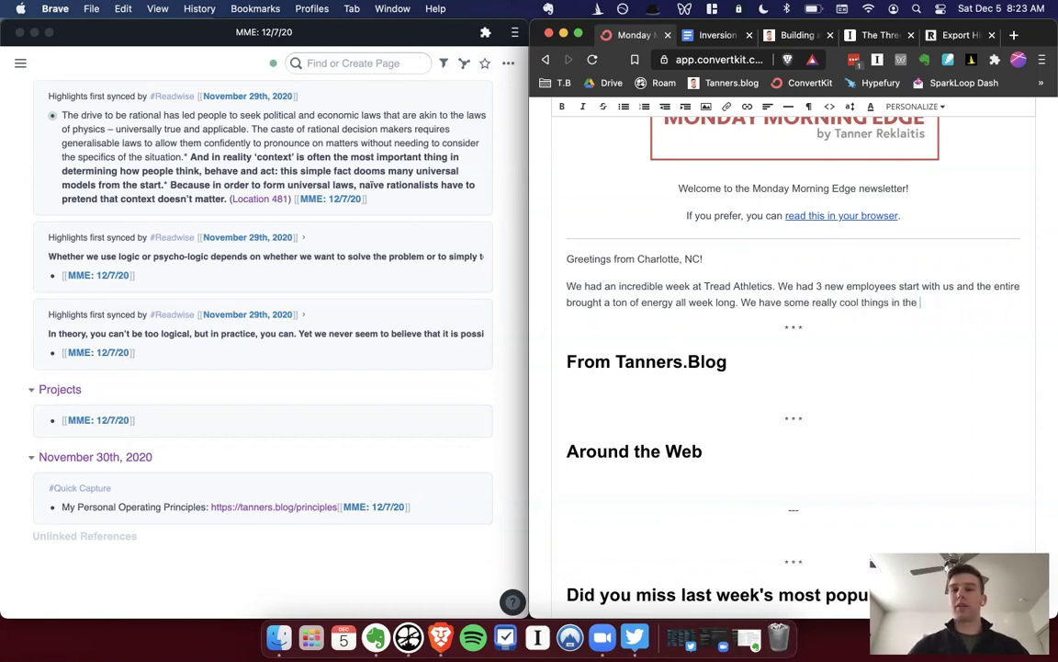
type("works, and we'd l")
type("ove for you to join")
type(" us")
Add the placeholder "[TK: Insert Tread Careers Page link]" at the end of the intro paragraph and search the email for "tk".
type(". [[")
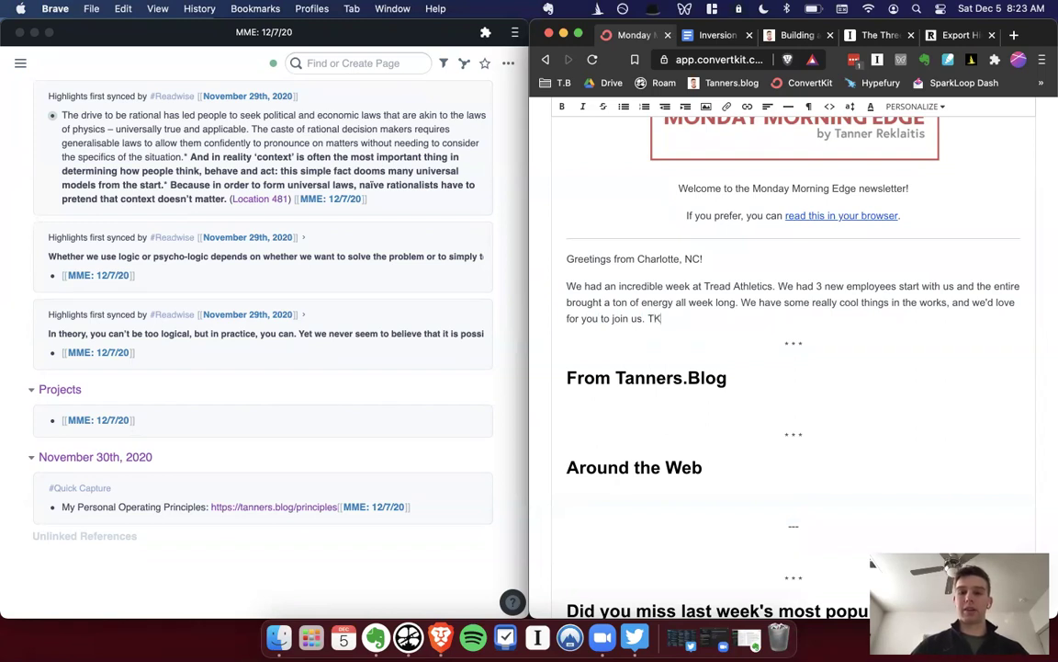
type("TK:")
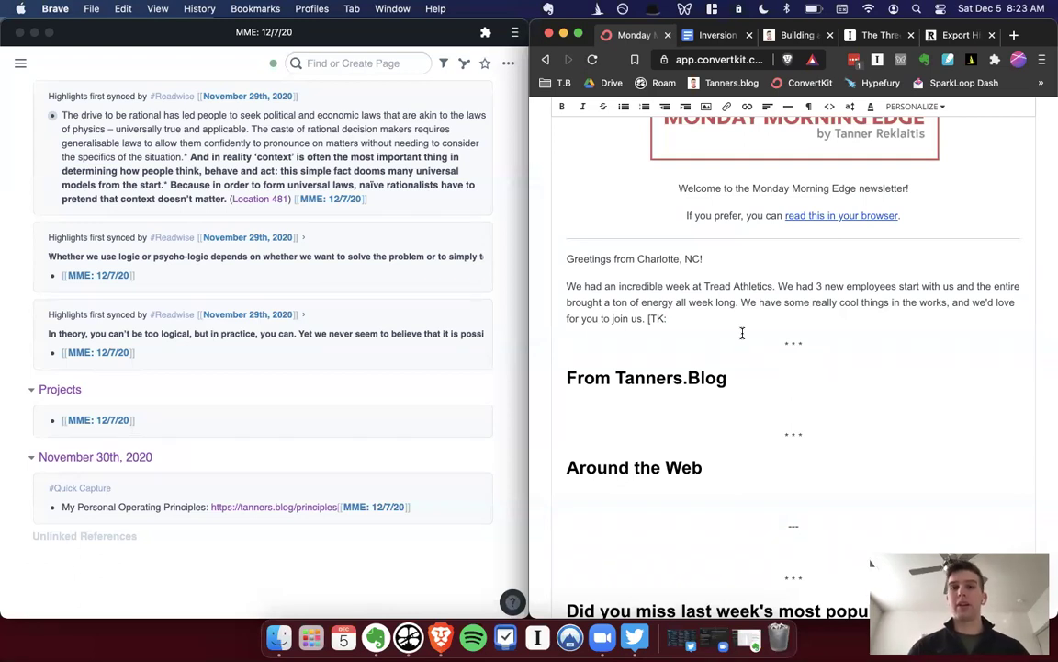
scroll(703, 274, "up", 4)
scroll(702, 272, "down", 4)
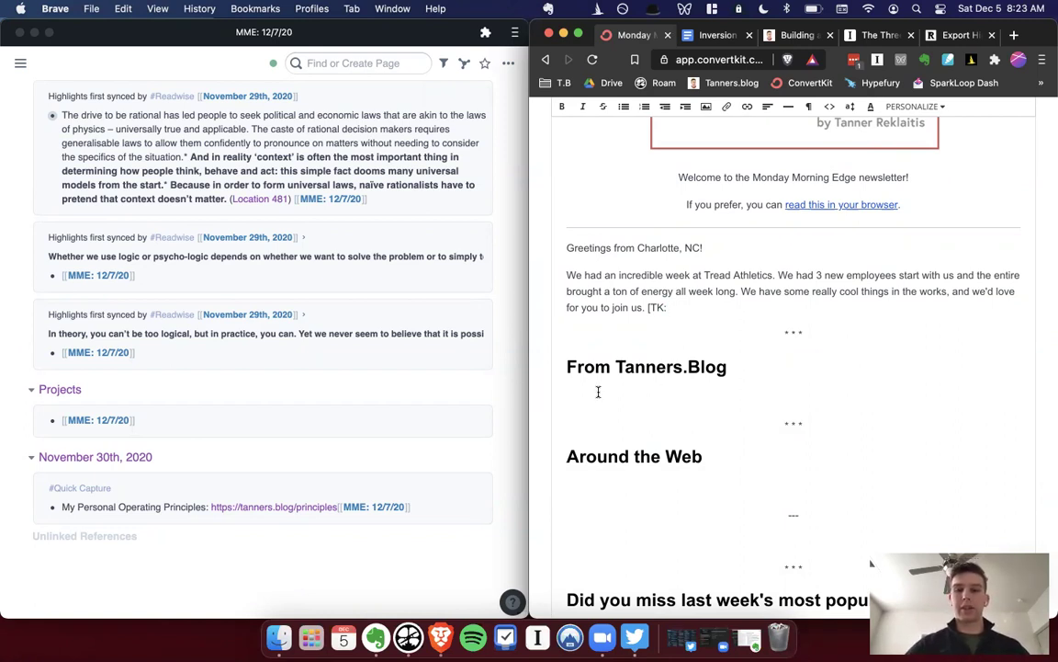
key("super+f")
type("tk")
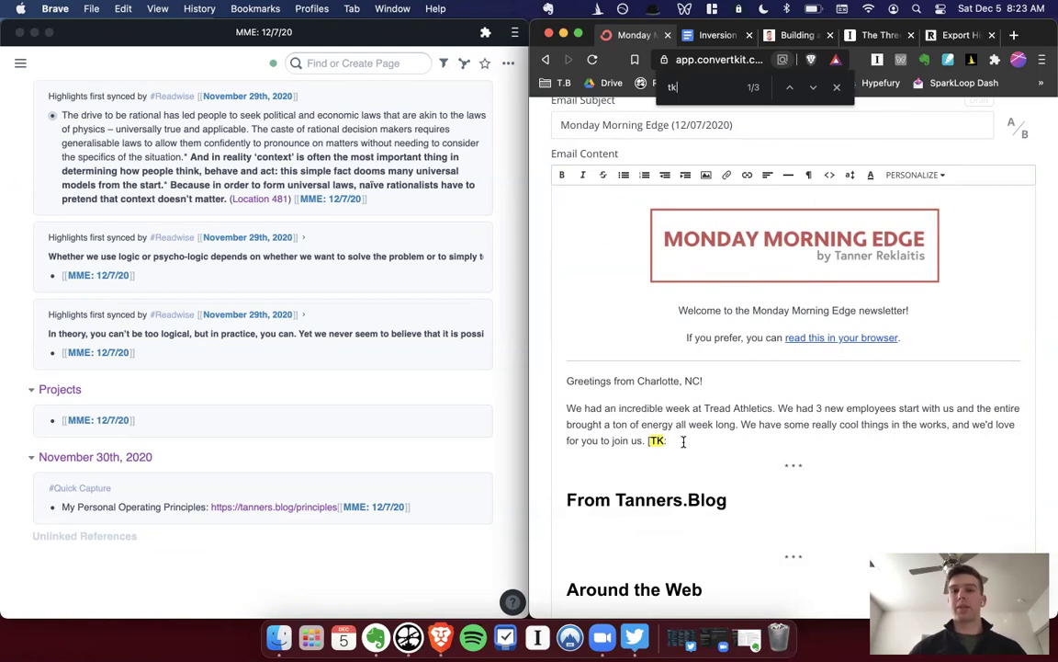
left_click(683, 442)
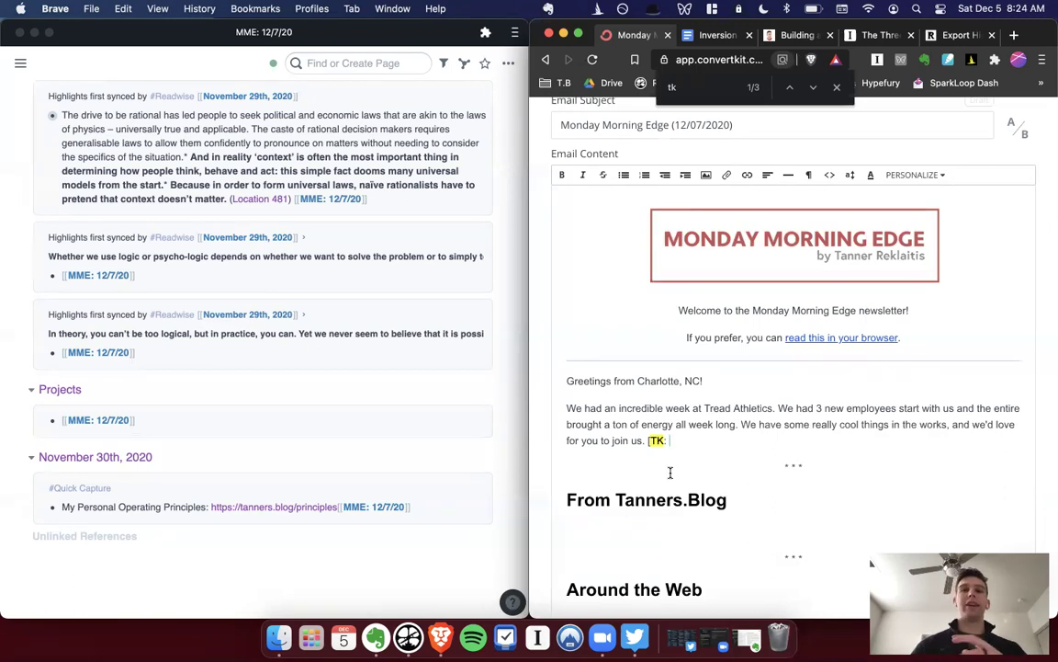
type("Insert Tread Careers Page (link")
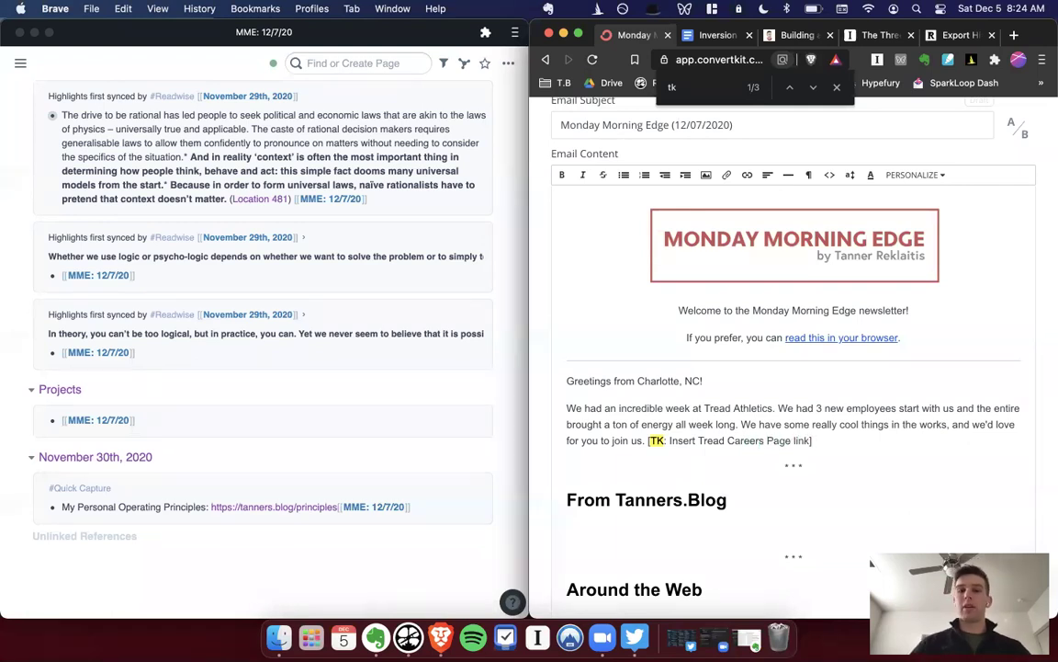
Start a new paragraph with "On Saturday morning, a handful of us gathered to write this newsletter together. If you'd like to go and watch the recording,".
key("Return")
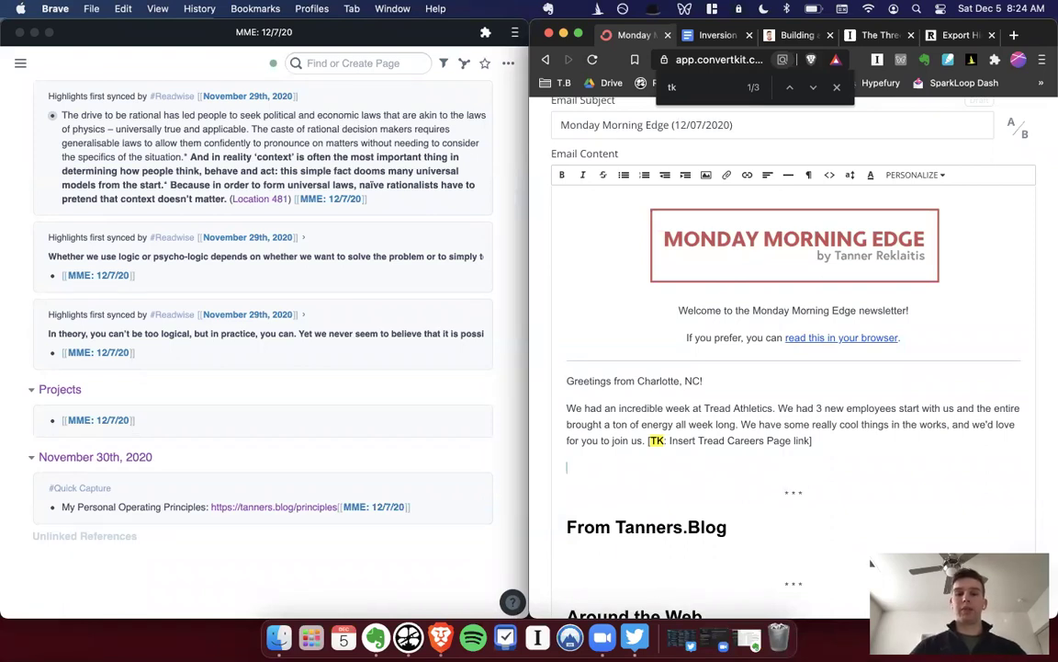
type("On Saturday")
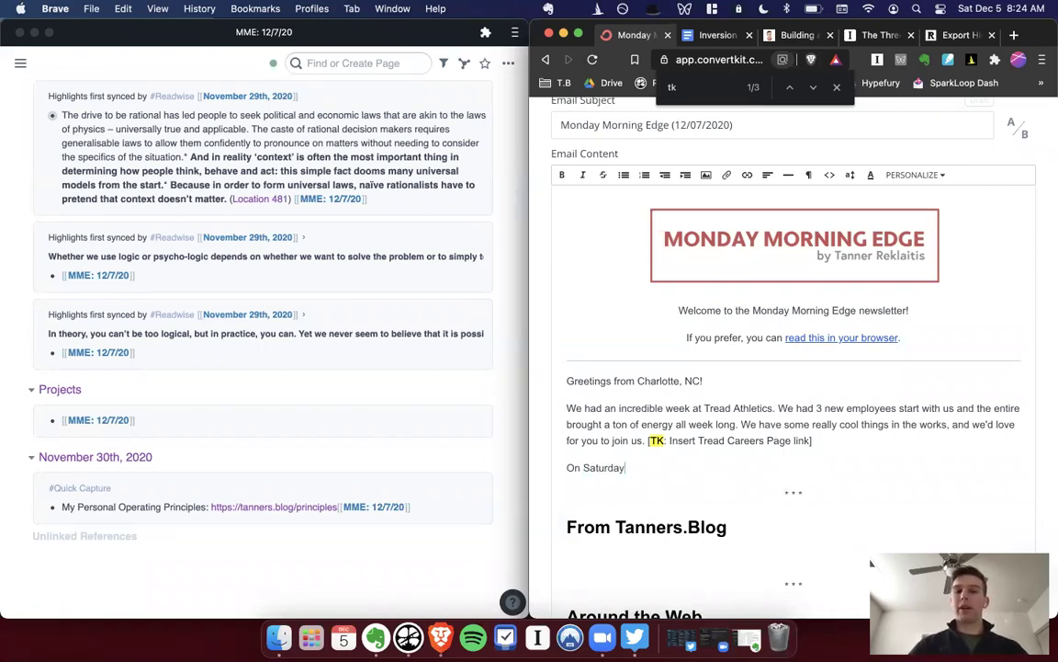
type(" morning,")
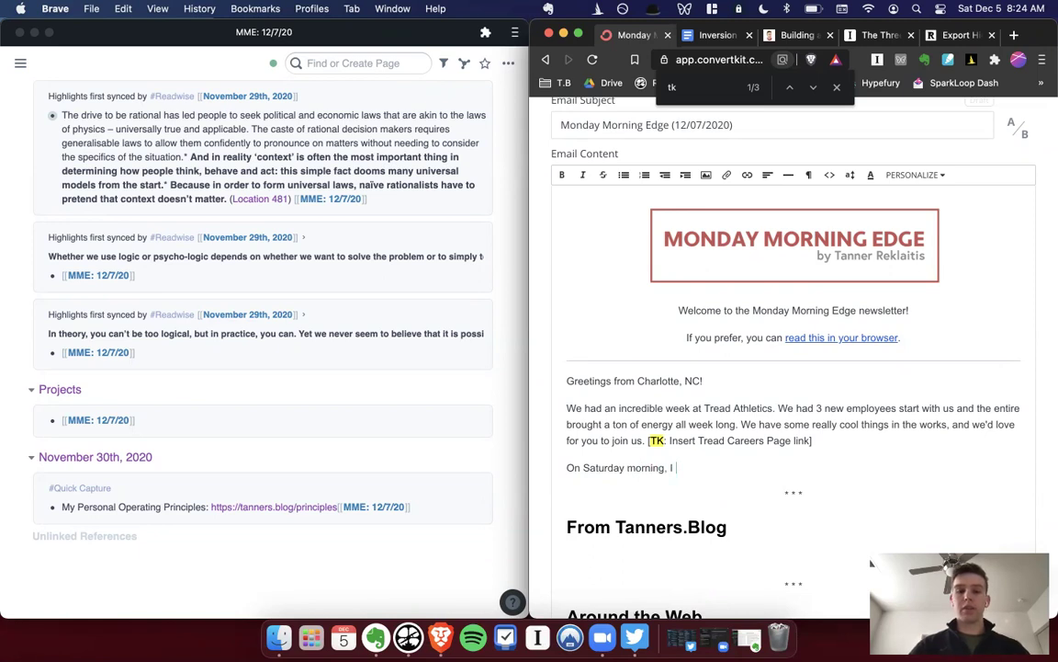
type(" a handful of us gathered to write this newsletter together. If you'd like to go and check that out")
key("shift+alt+Left")
key("shift+alt+Left")
key("shift+alt+Left")
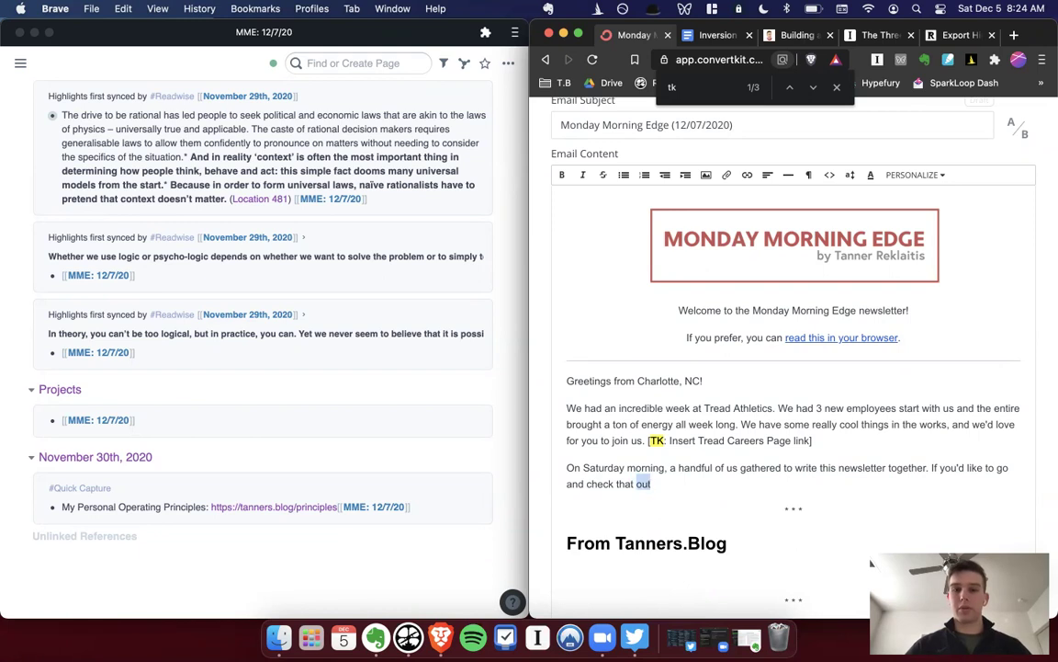
key("BackSpace")
type("watch the recording.")
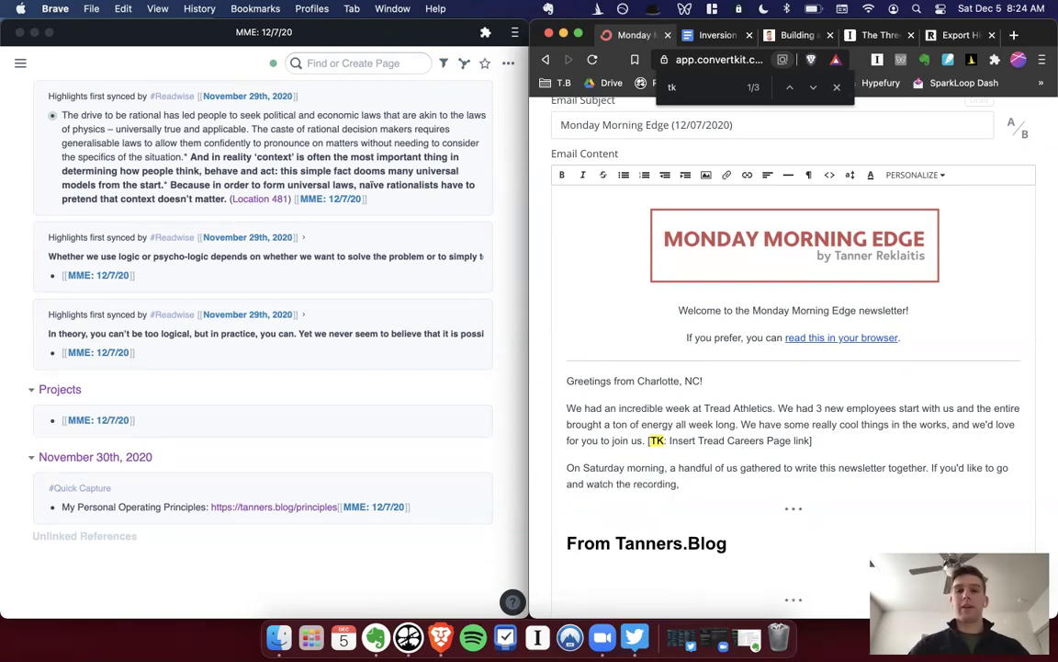
Finish the Saturday paragraph with "it's up on YouTube and you can check it out now.".
type(" it's up on Youtub")
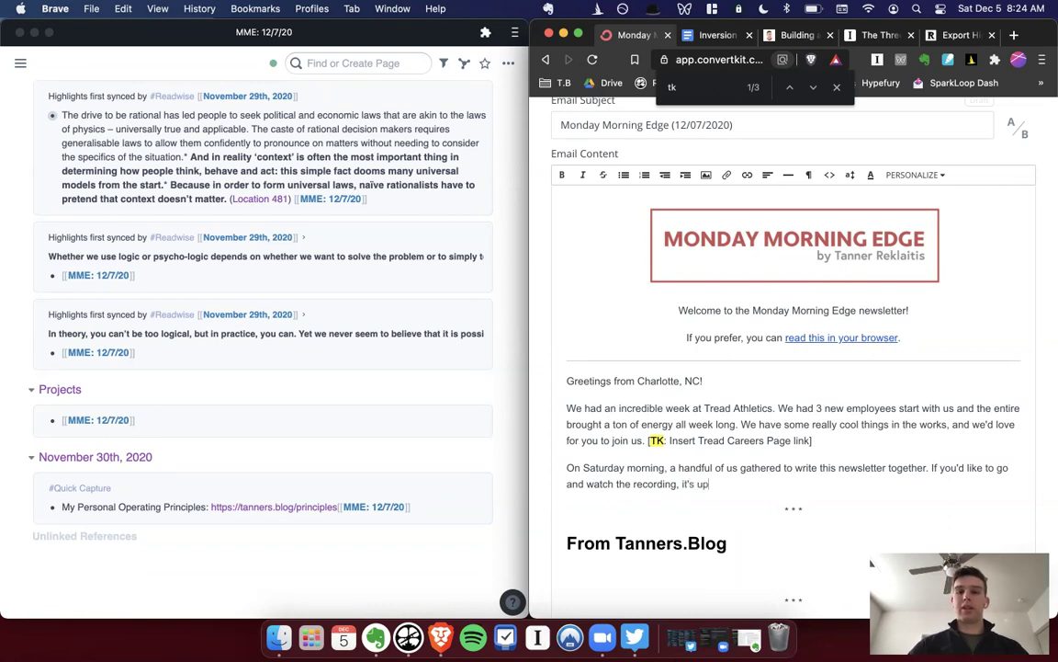
key("BackSpace")
key("BackSpace")
key("BackSpace")
type("Tube an")
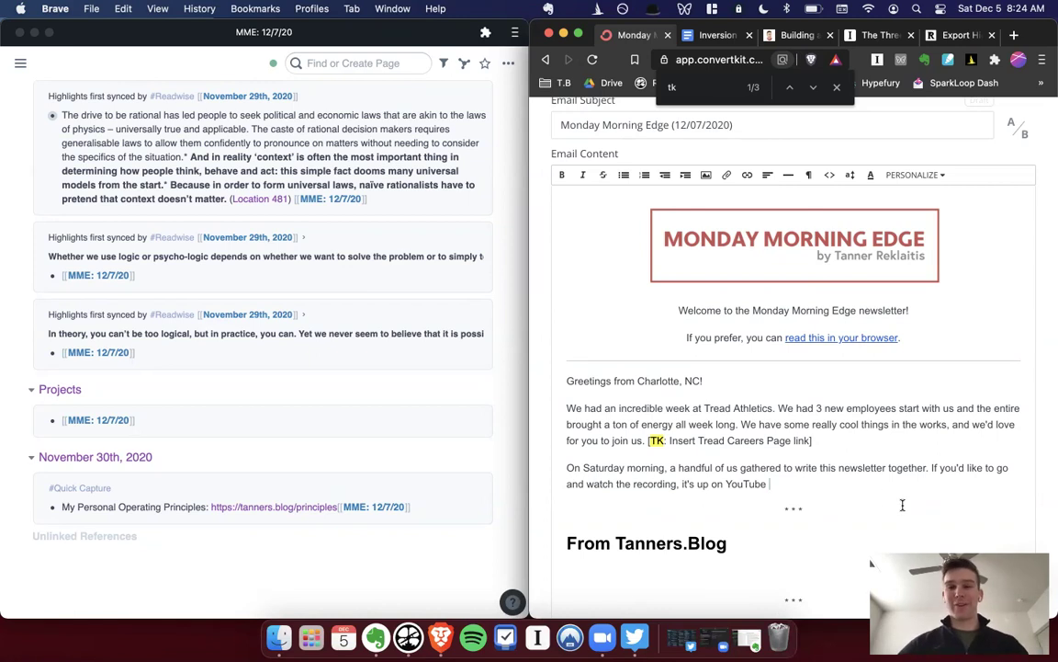
scroll(768, 412, "down", 3)
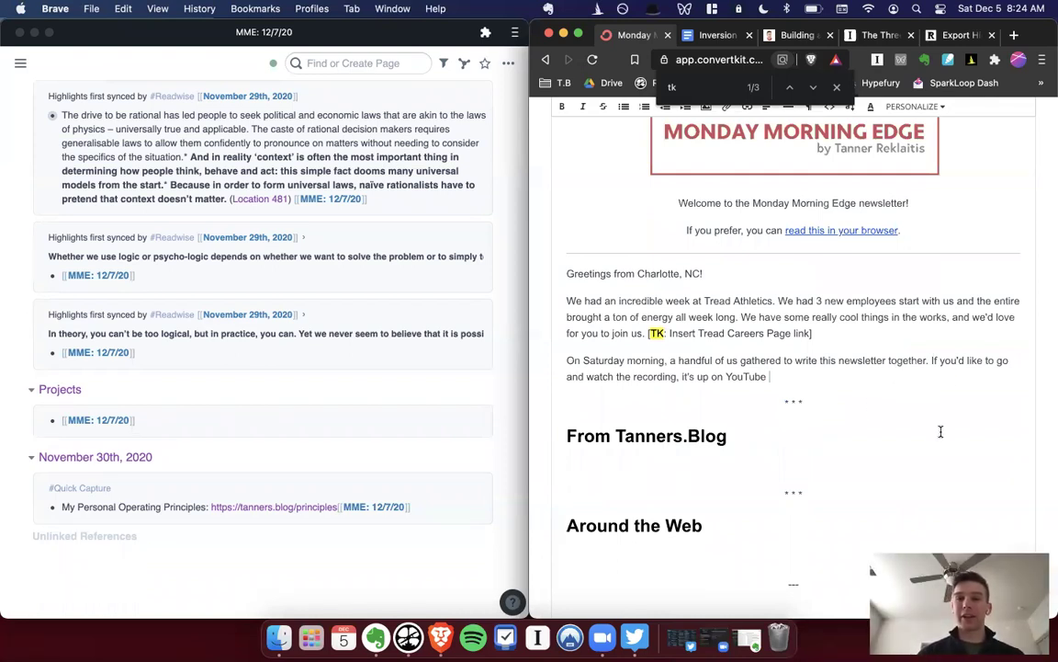
type("and you can c")
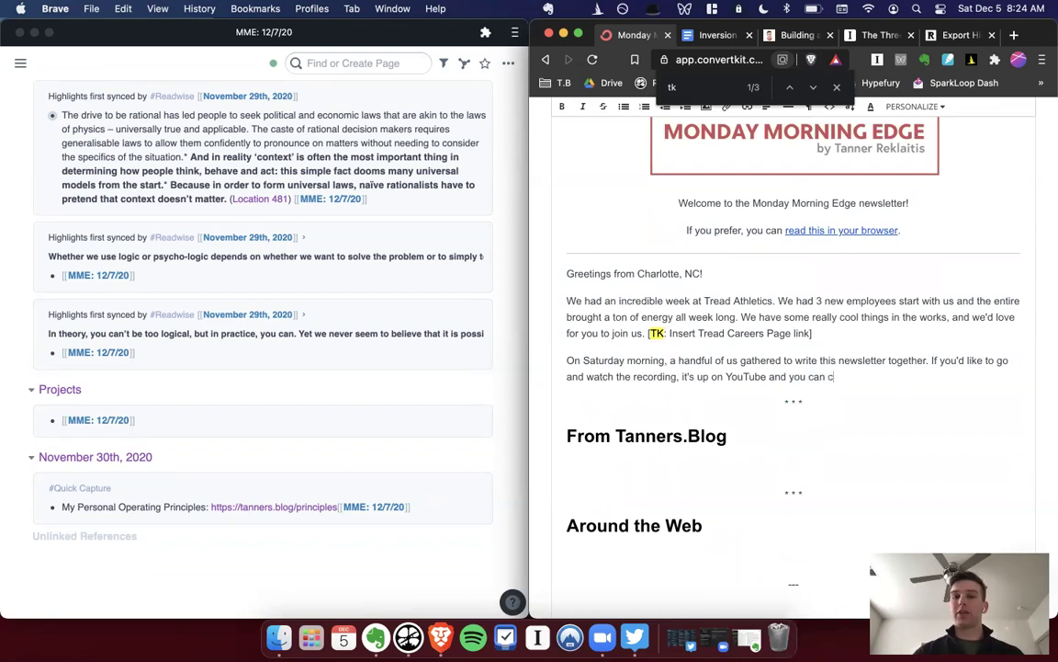
type("heck it out now.")
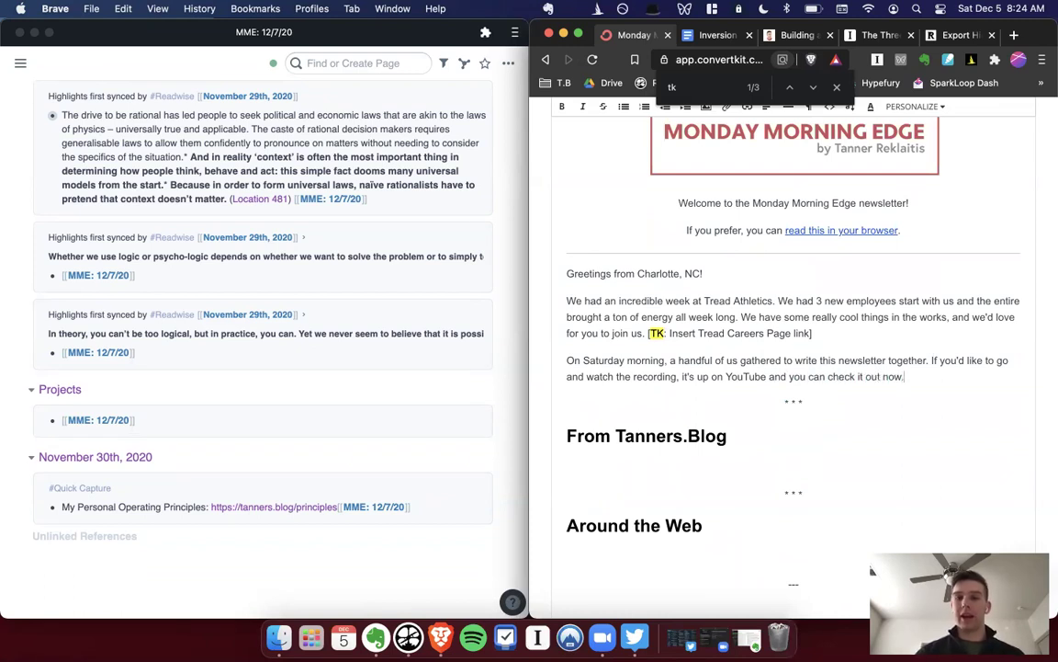
key("alt+shift+Left")
key("alt+shift+Left")
key("alt+shift+Left")
key("alt+shift+Left")
key("alt+shift+Left")
key("alt+shift+Left")
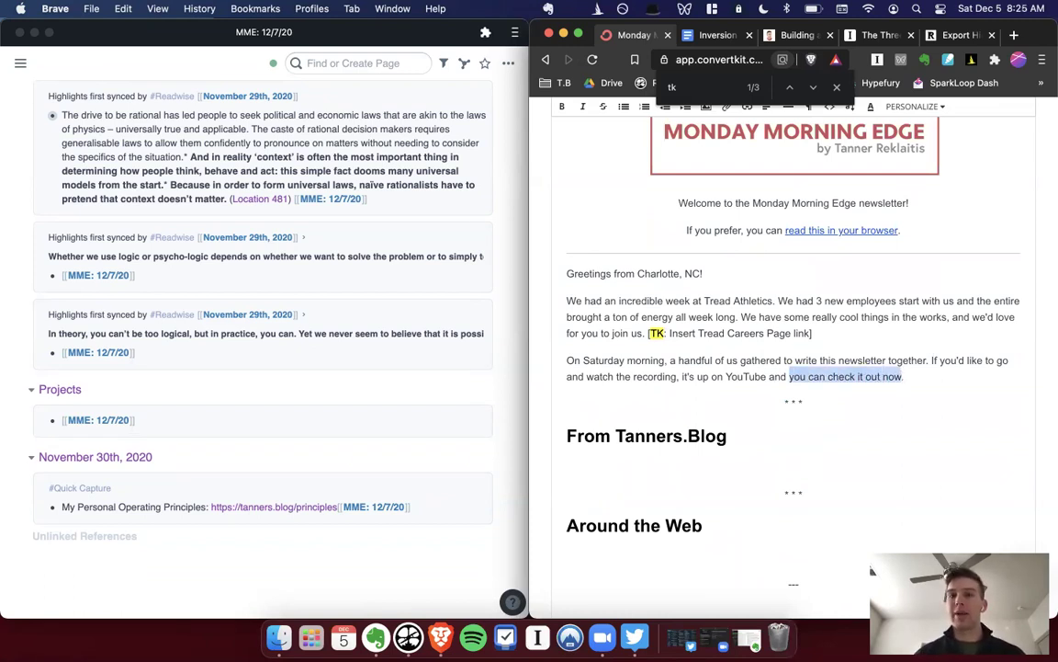
key("Right")
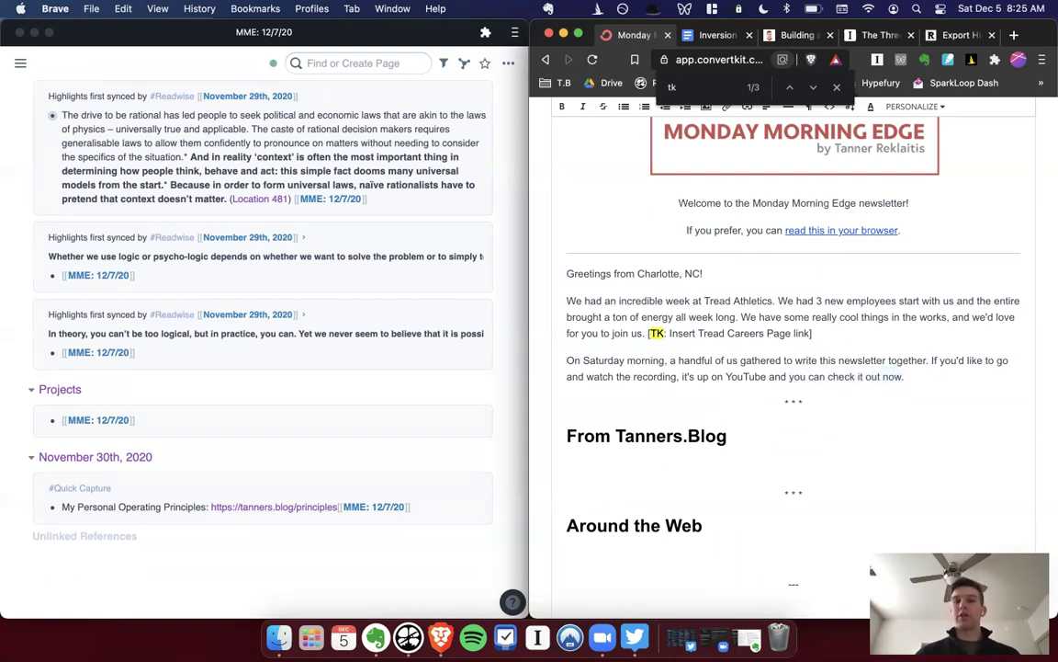
View the first linked references on the MME: 12/7/20 page in Roam and return to the empty line under "From Tanners.Blog".
key("Down")
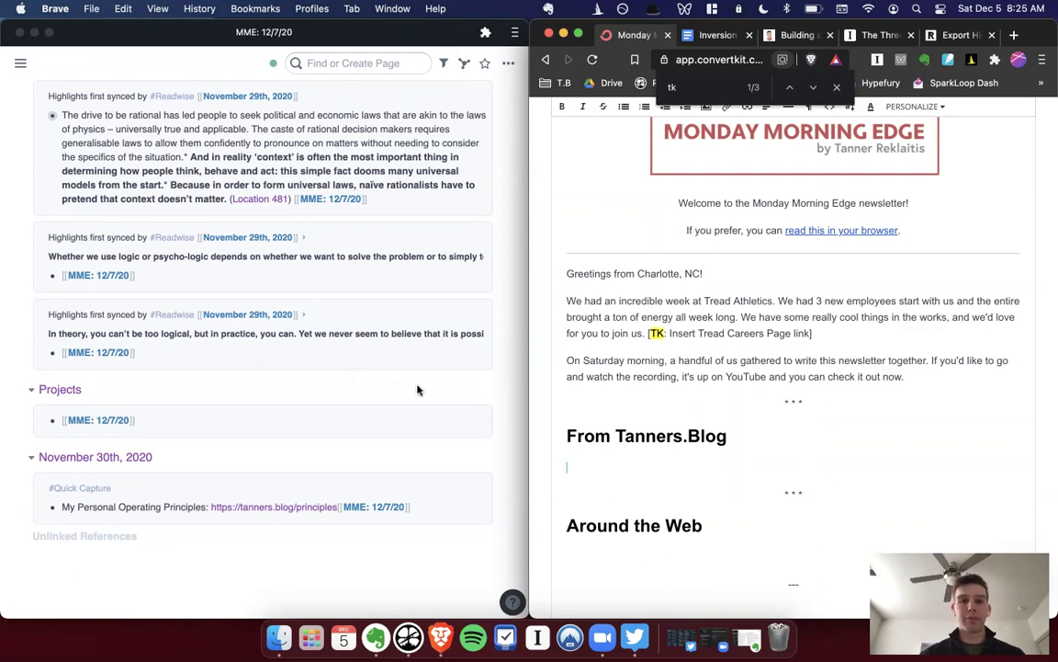
left_click(354, 346)
scroll(392, 386, "up", 5)
scroll(392, 386, "up", 10)
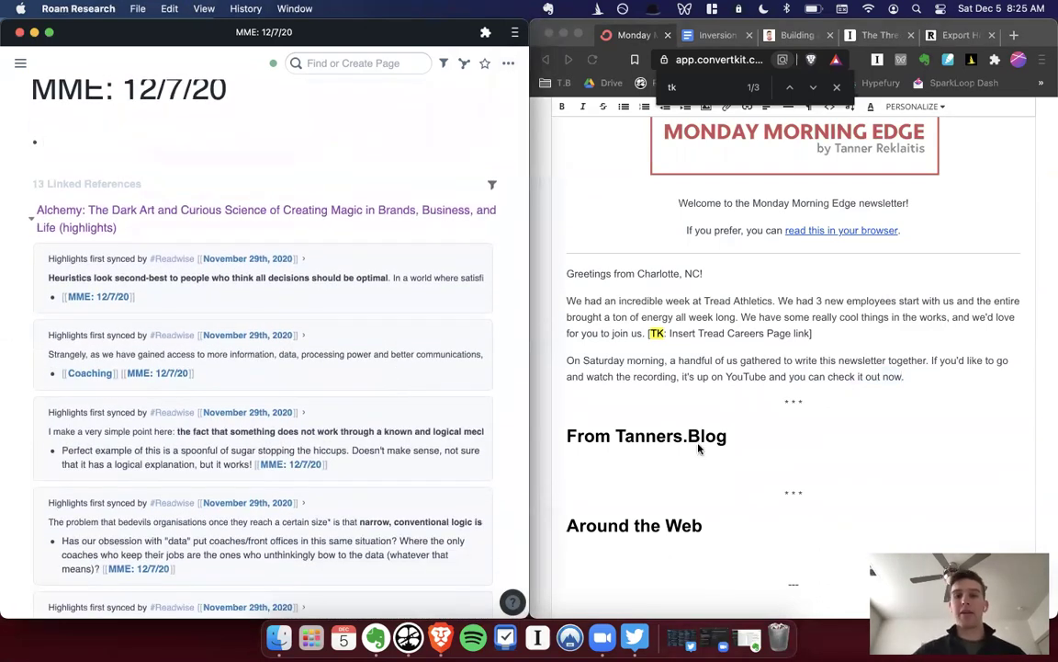
scroll(628, 398, "down", 3)
left_click(617, 412)
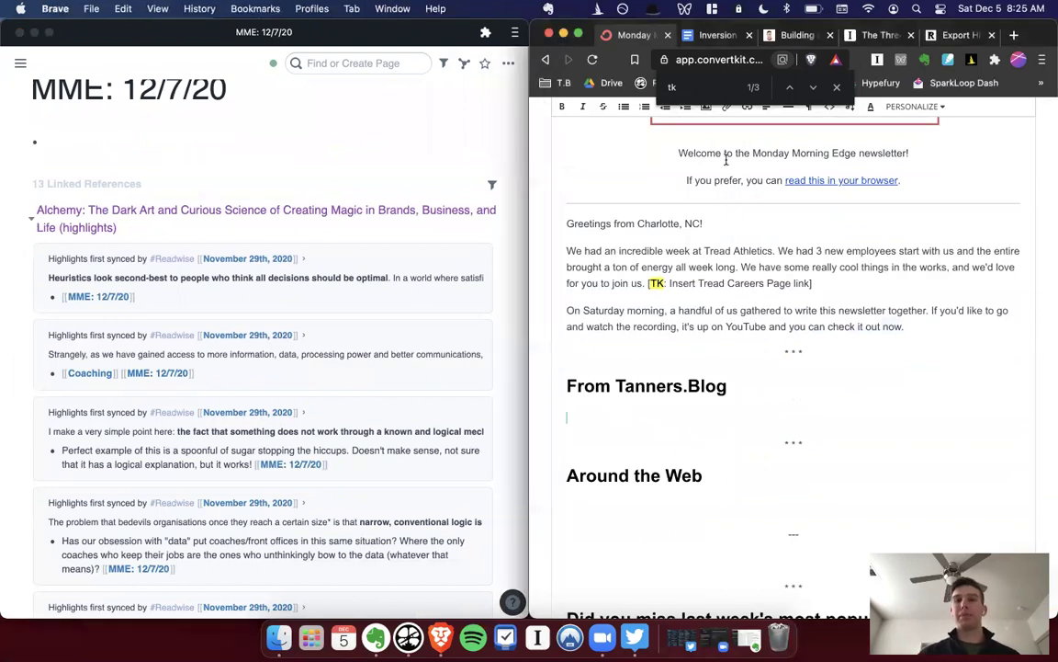
Skim the archery, darts and satisficing sections of the "Inversion + Satisficing" draft in Google Docs, and switch back to the newsletter email.
left_click(706, 35)
scroll(757, 246, "down", 2)
scroll(757, 246, "down", 4)
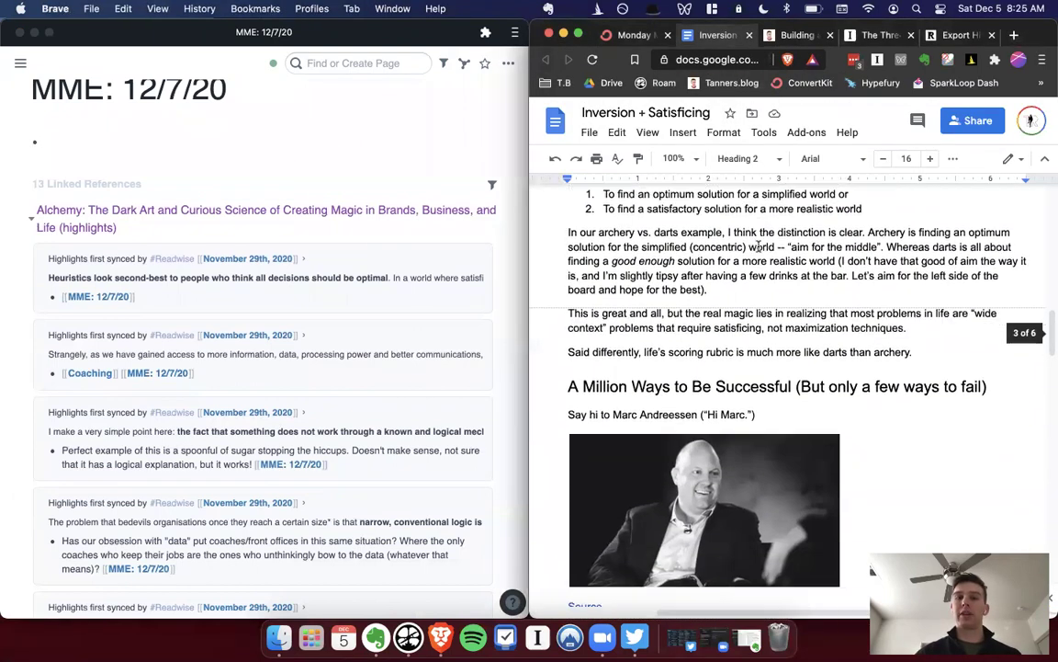
scroll(759, 246, "up", 6)
scroll(759, 246, "up", 2)
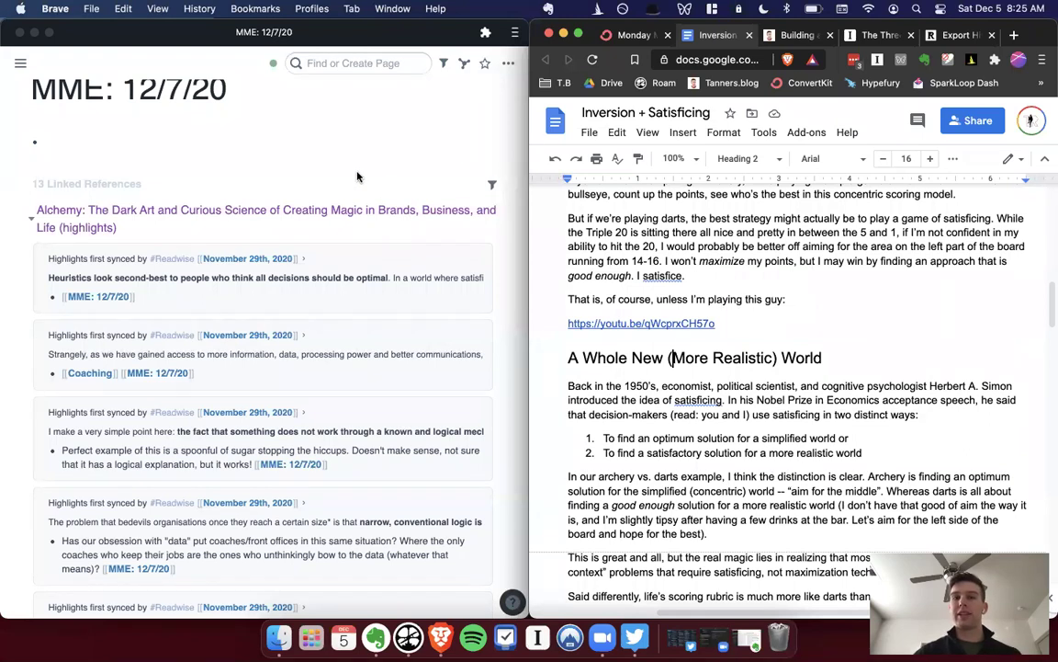
left_click(633, 35)
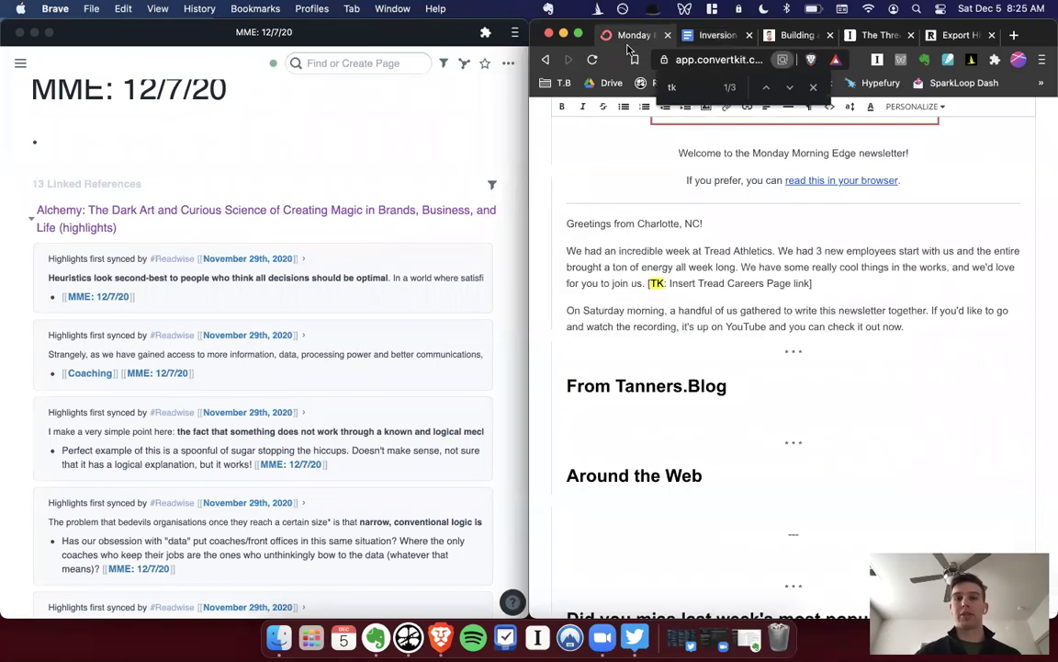
Replace the "Around the Web" heading with "Coaching Ideas from a British Ad Man" and add an empty line below it.
scroll(680, 471, "down", 1)
double_click(620, 449)
triple_click(654, 449)
key("BackSpace")
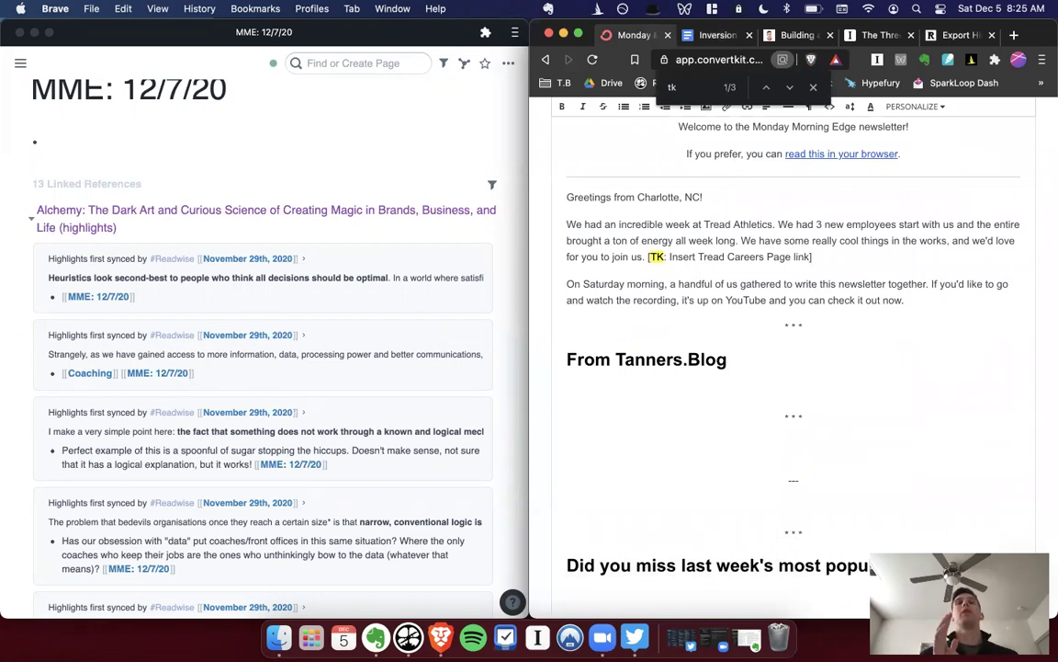
type("Coaching Ideas from a")
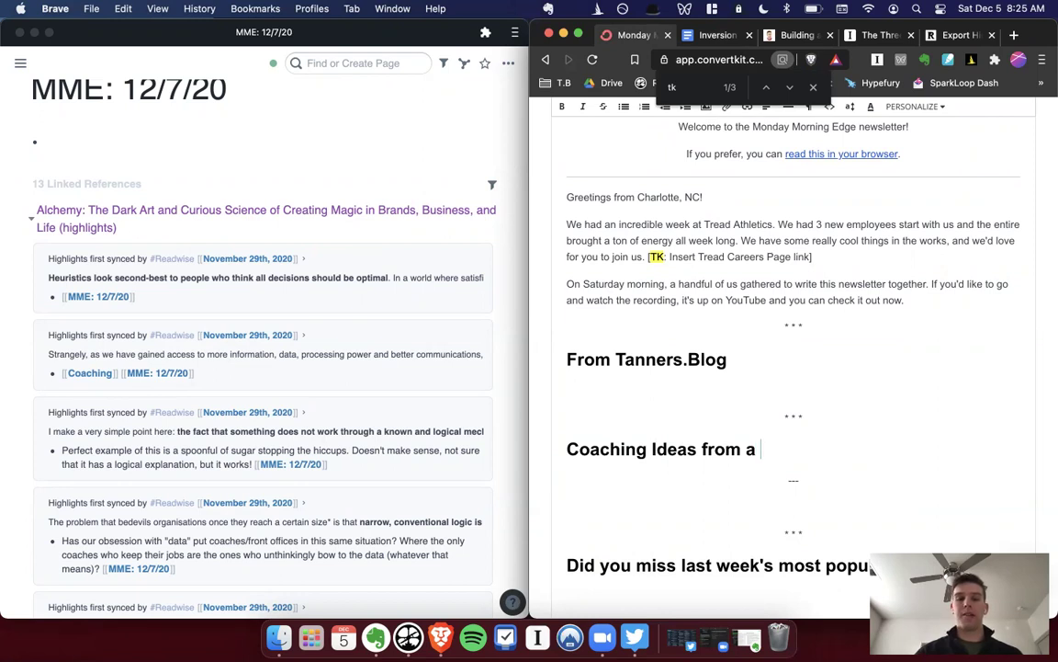
type(" British Ad Man")
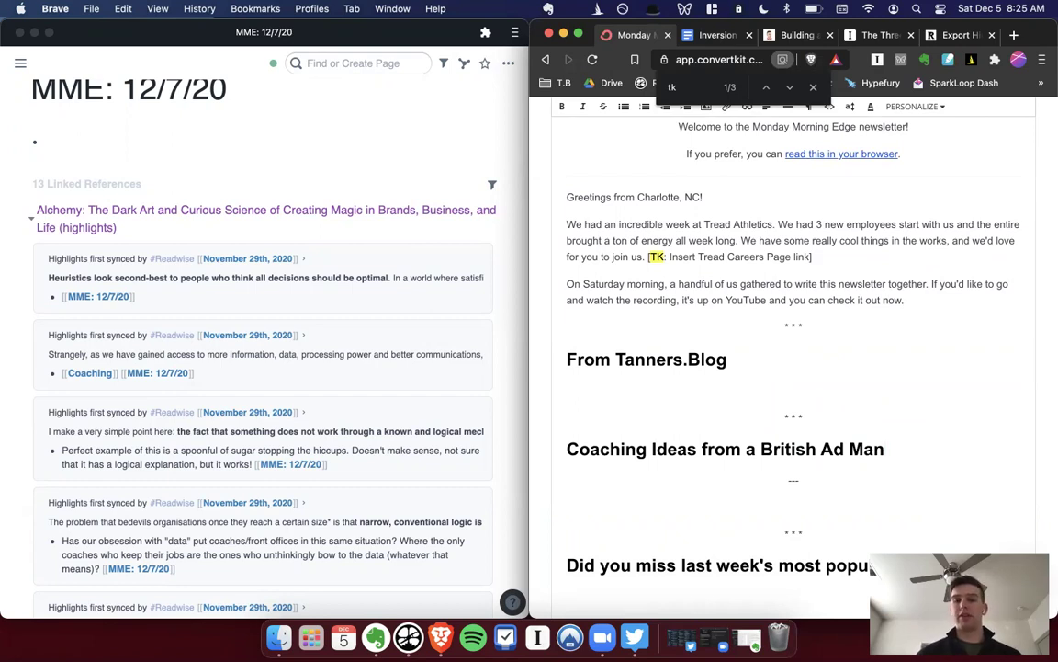
key("Return")
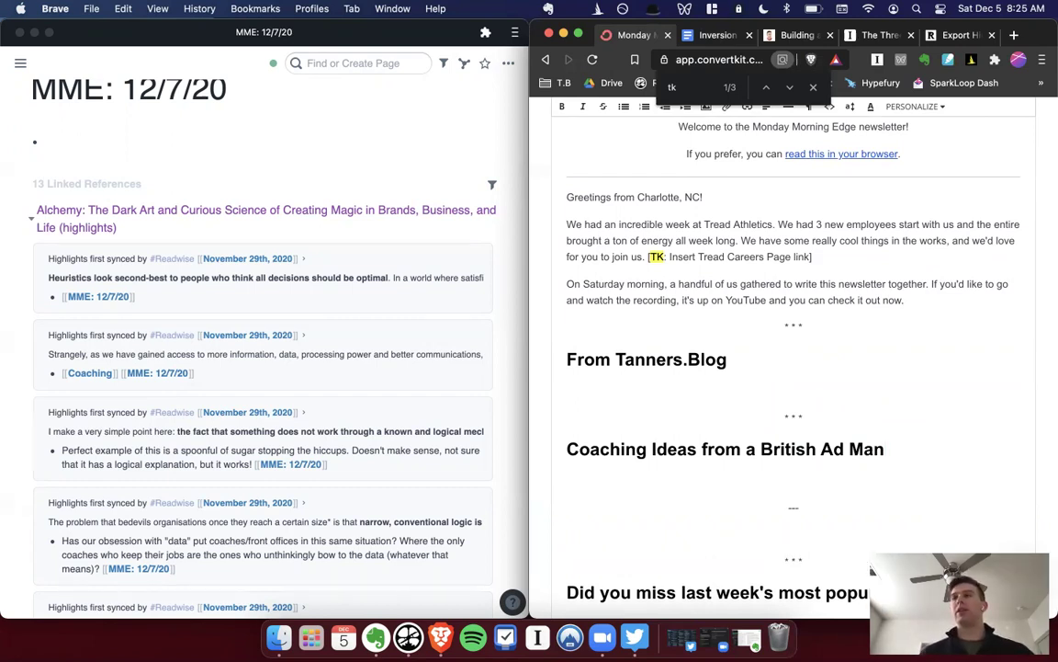
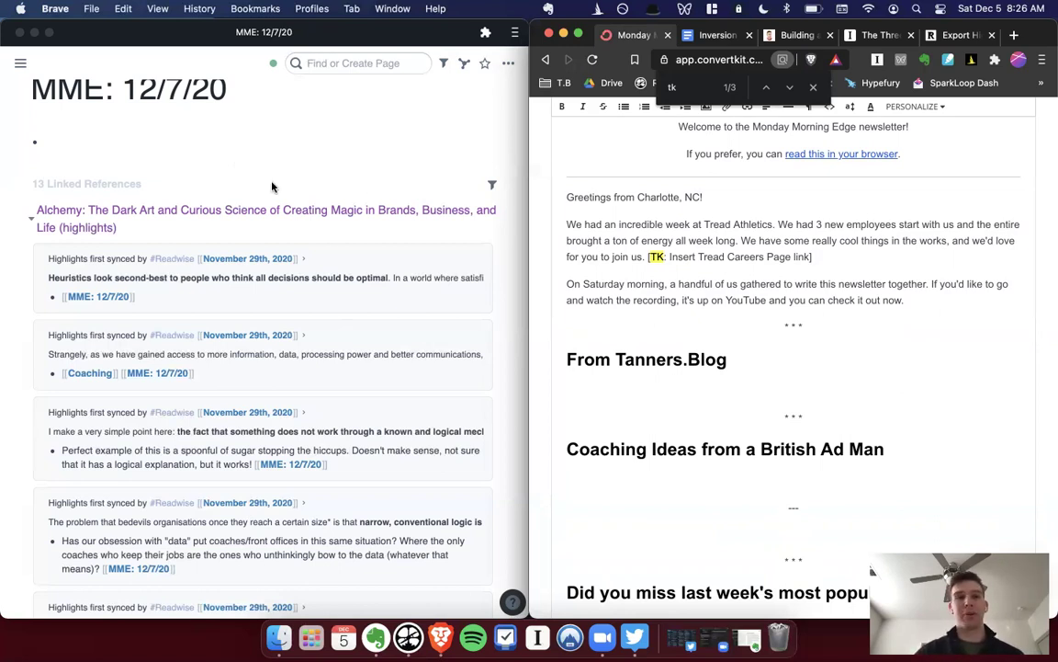
Begin the text under "Coaching Ideas from a British Ad Man" with "The best book I read in 2020 was undoubtedly Alchemy", italicizing the book title.
scroll(274, 184, "up", 1)
scroll(273, 184, "down", 3)
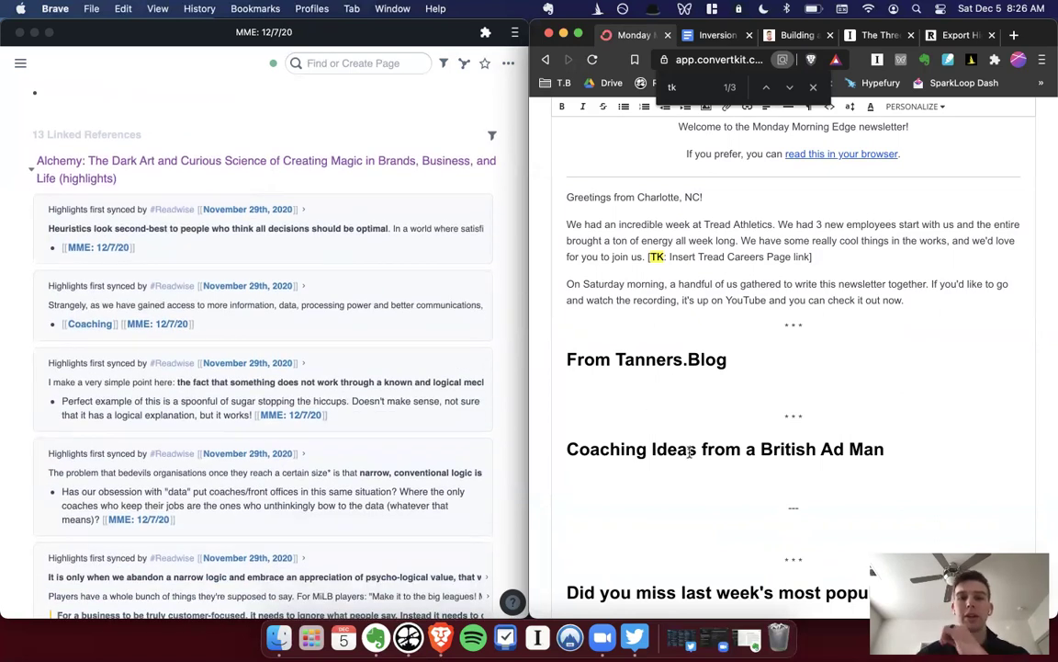
scroll(794, 421, "down", 2)
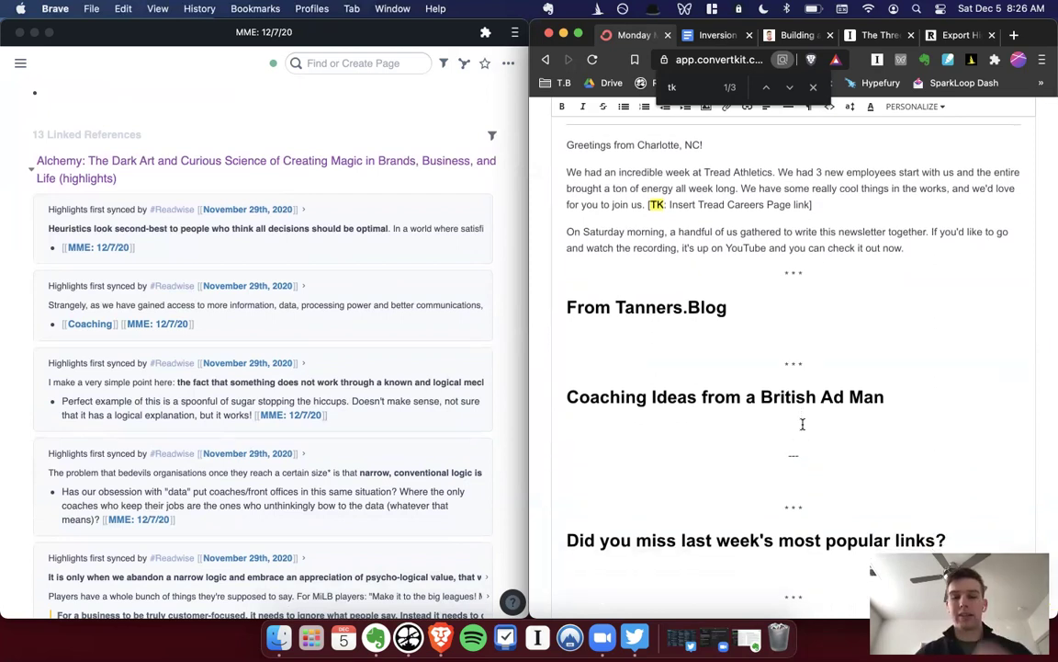
left_click(802, 424)
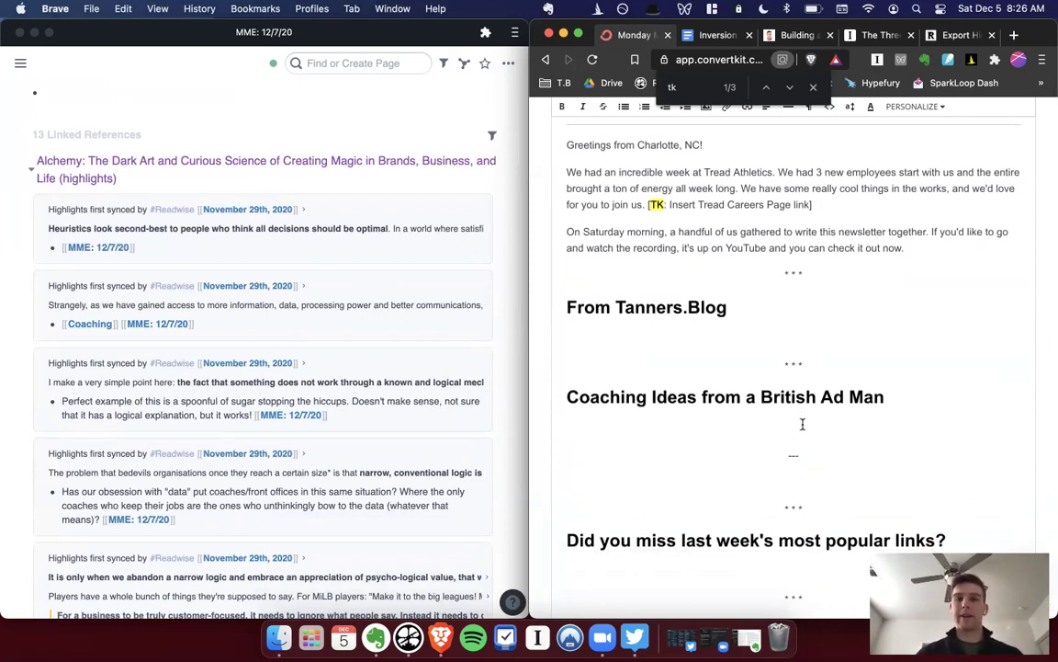
type("The best book I read in 2020 was undoubtedly")
key("super+i")
type("Alchemy")
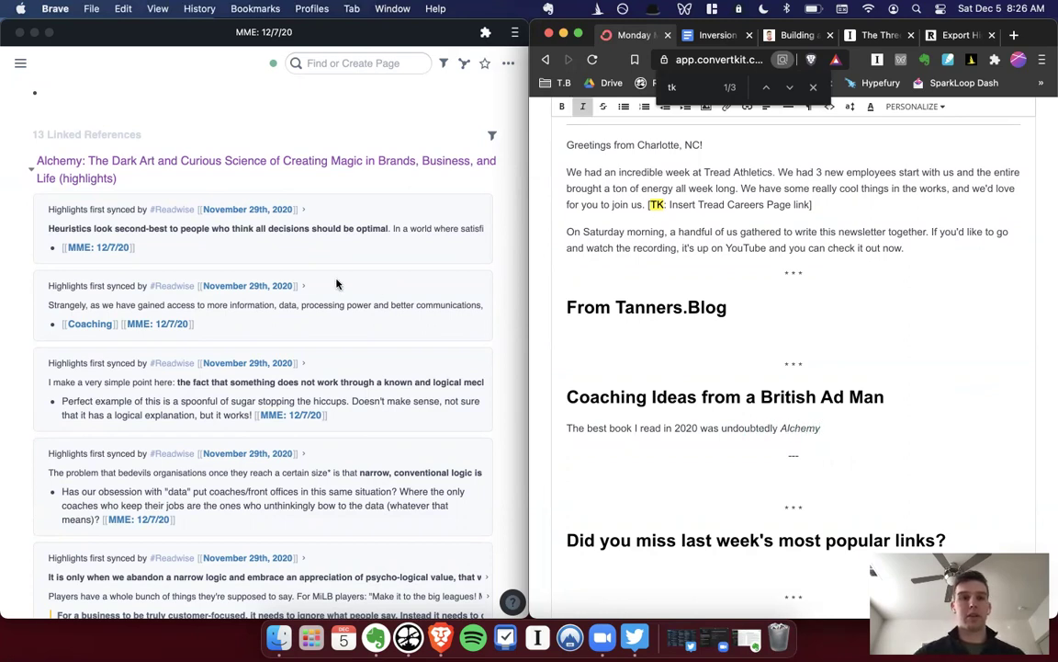
Open the Alchemy highlights page in Roam and copy the book's subtitle, from "The Dark Art" through "Life".
scroll(336, 284, "up", 3)
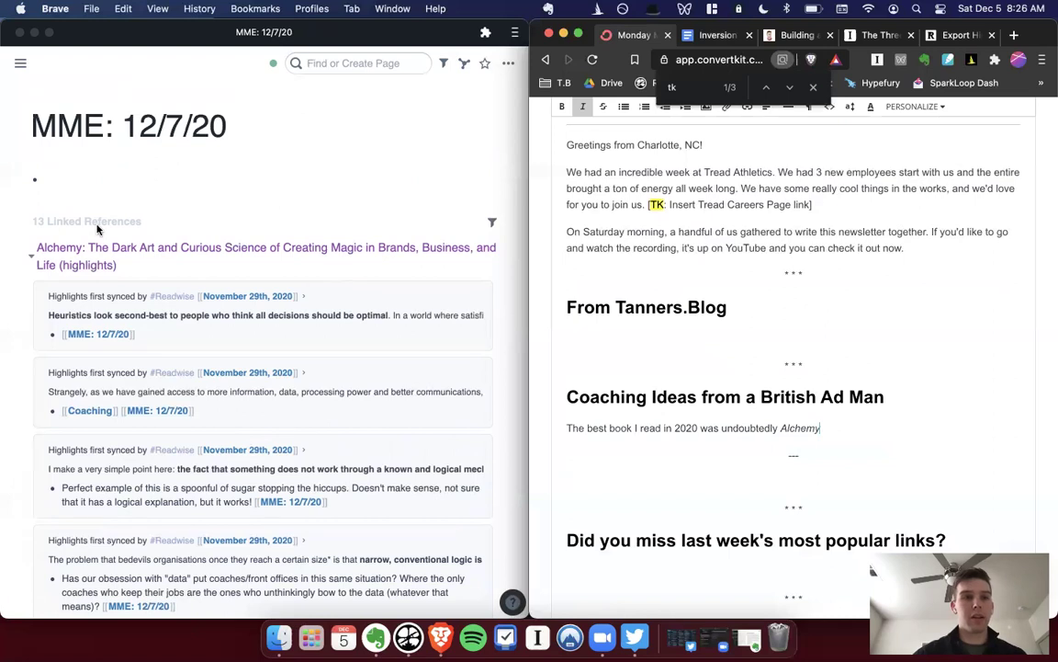
left_click(114, 232)
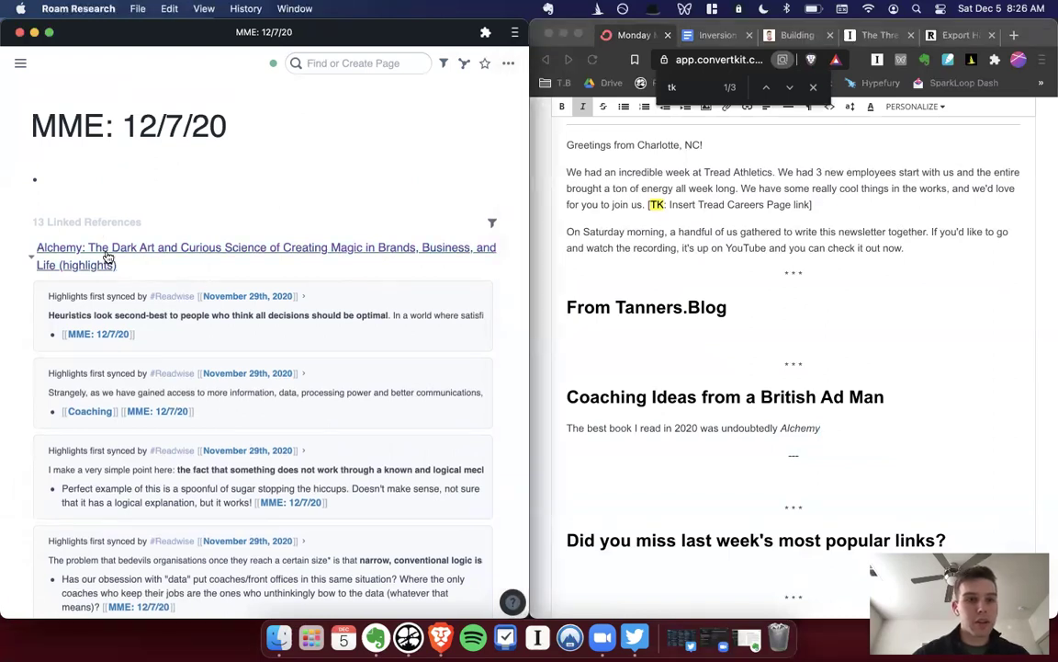
left_click(99, 253)
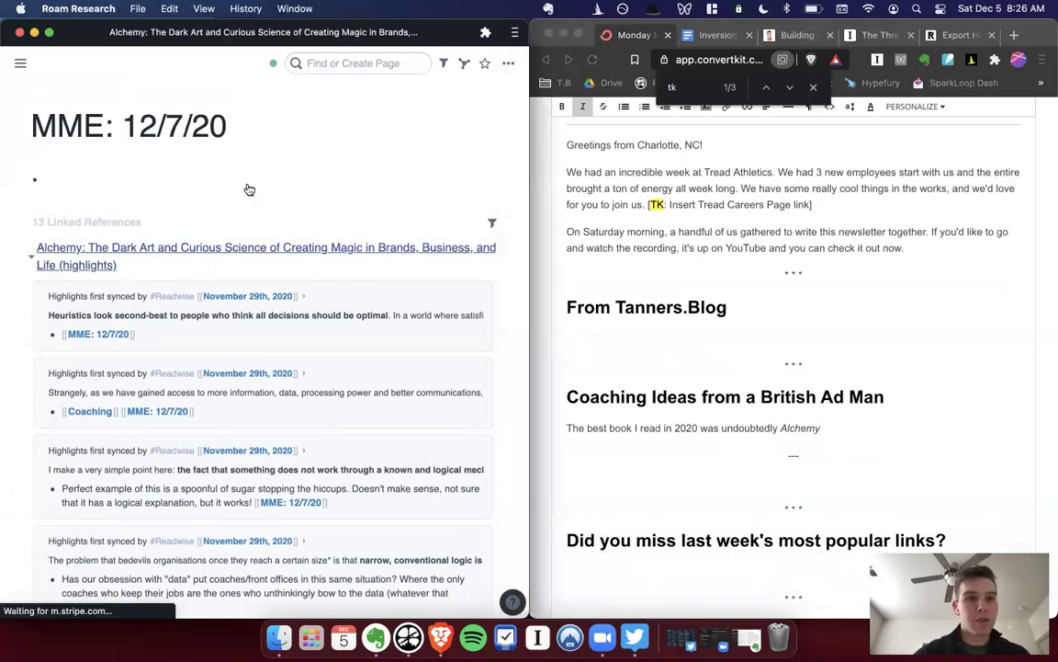
left_click_drag(170, 129, 83, 246)
key("super+c")
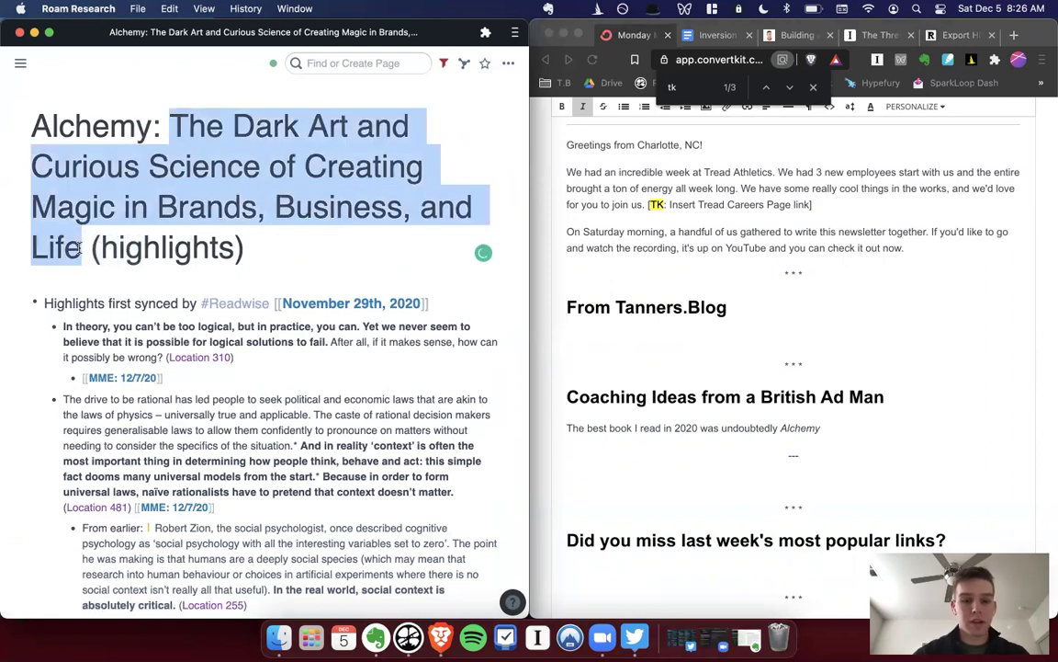
Complete the sentence in the newsletter with a colon, the copied subtitle in italics, and "by Rory Sutherland, British ad man." in regular text.
left_click(833, 428)
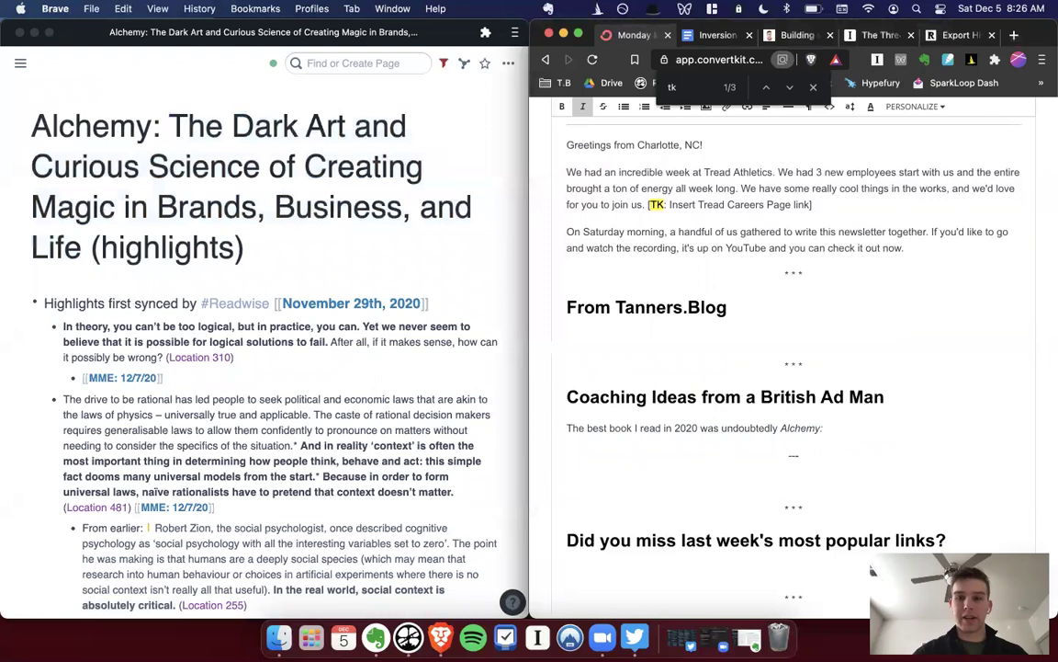
key("super+v")
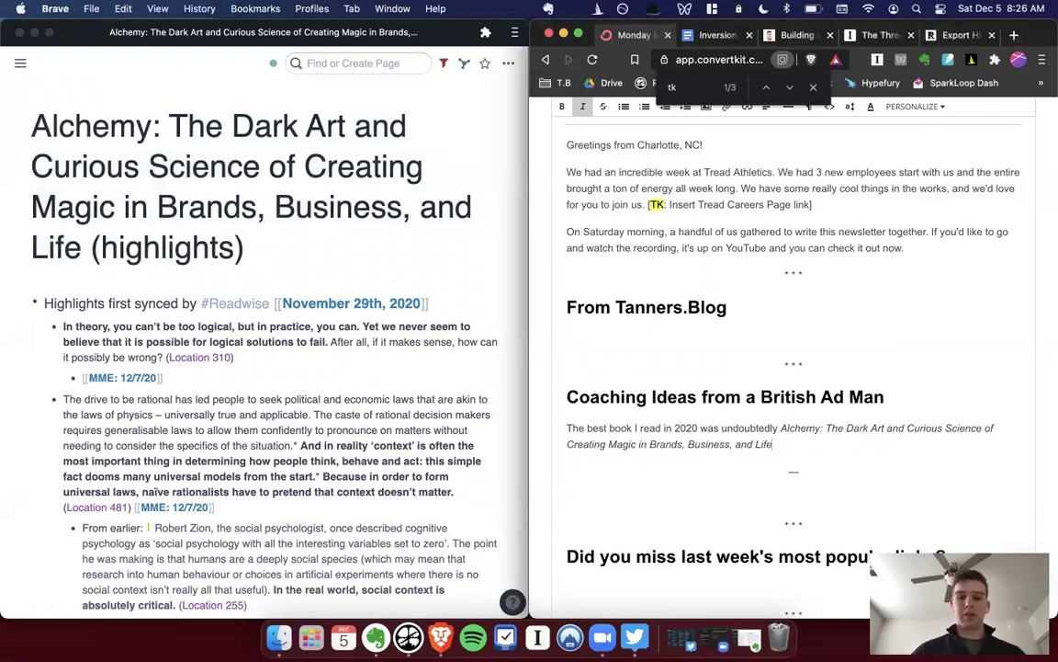
type("by Rory Sutherland, British ad man")
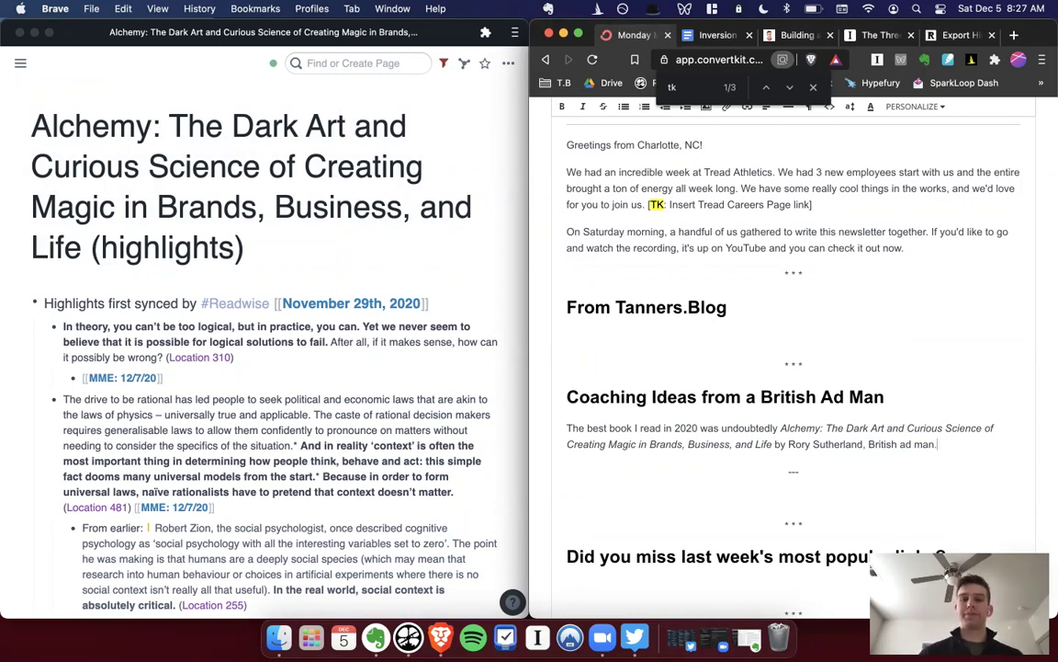
type(".")
Start a second paragraph with "The book was written with more of a psychological bent to it, but as I tore through its pages,".
key("Return")
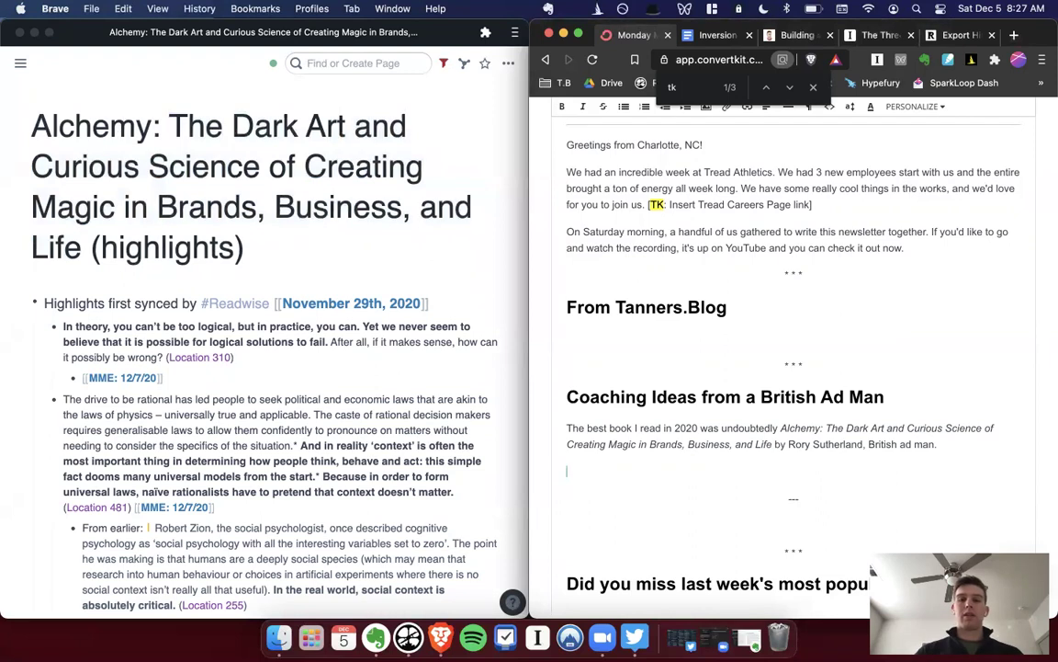
type("The boo")
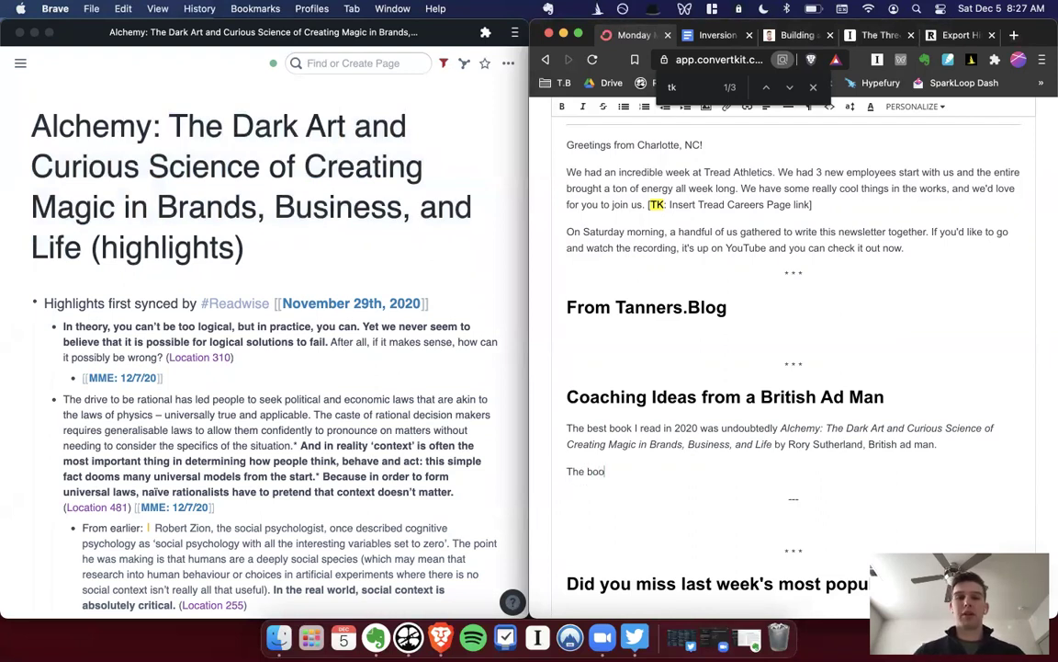
type("k was written with ")
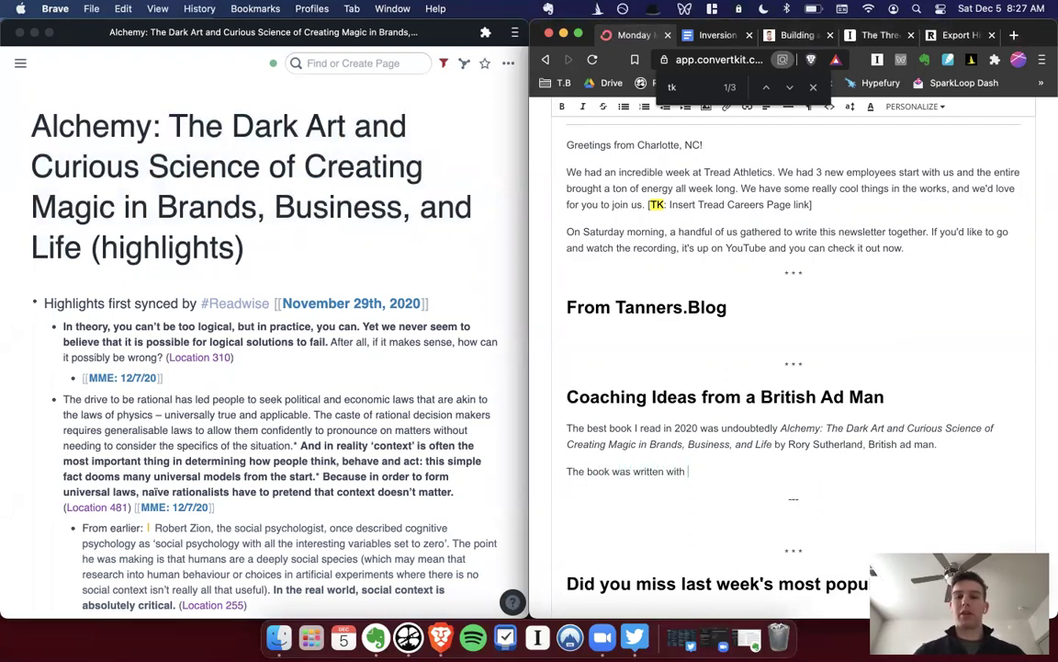
type("more of a psychological bent to it, but ")
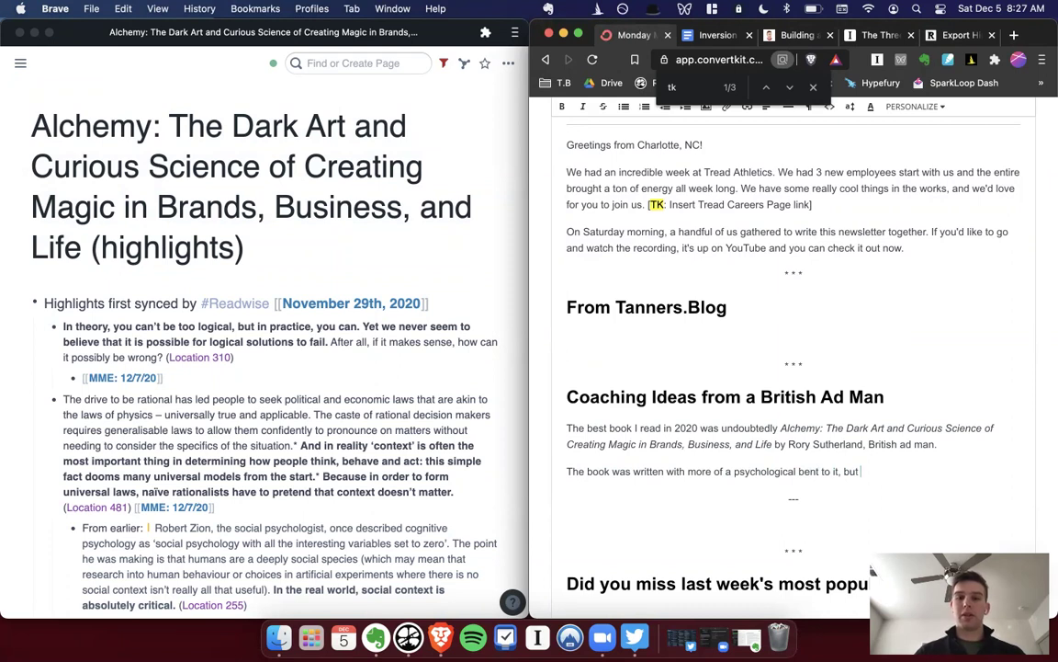
type("as I tore through it")
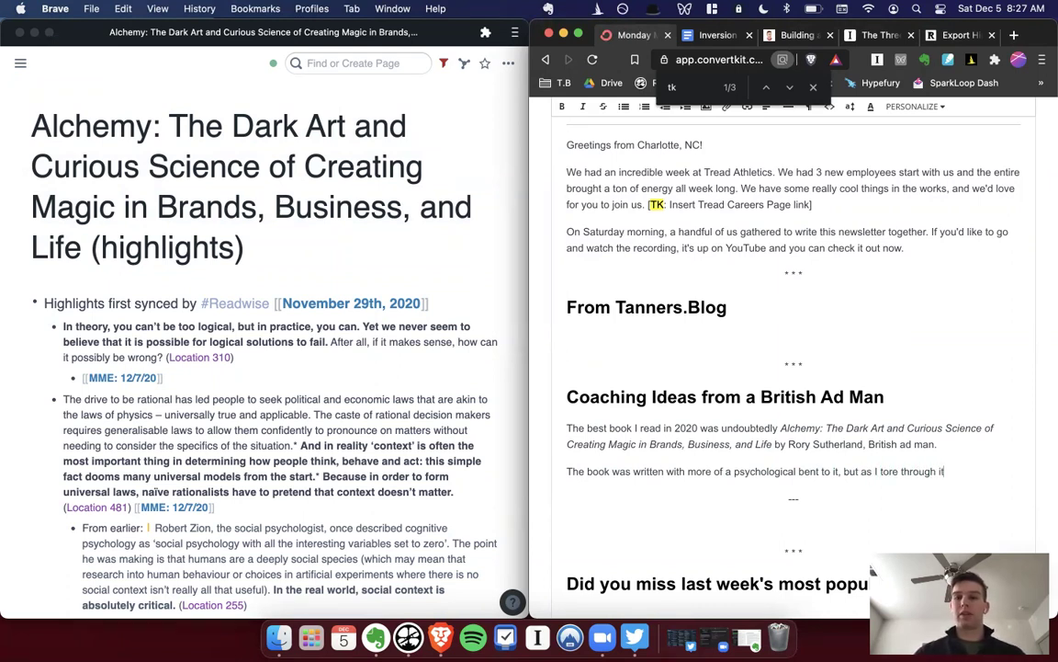
type("s pages.")
Finish the paragraph with "I couldn't help but notice the crossover between his ideas, and what we do as coaches every single day.".
type(" I couldn't help b")
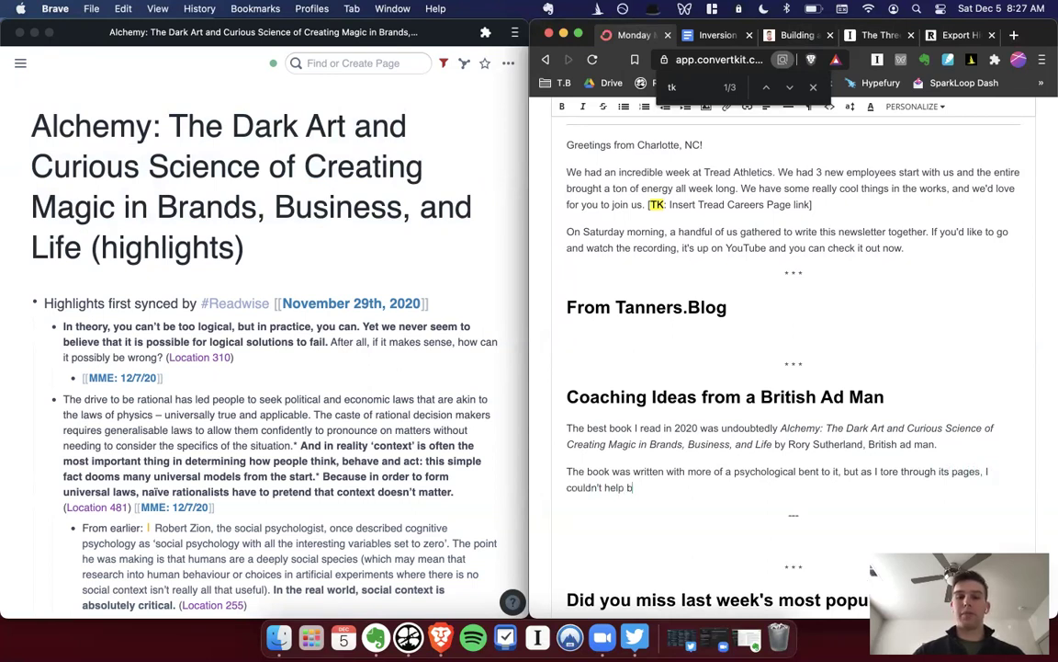
type("ut notice the cros")
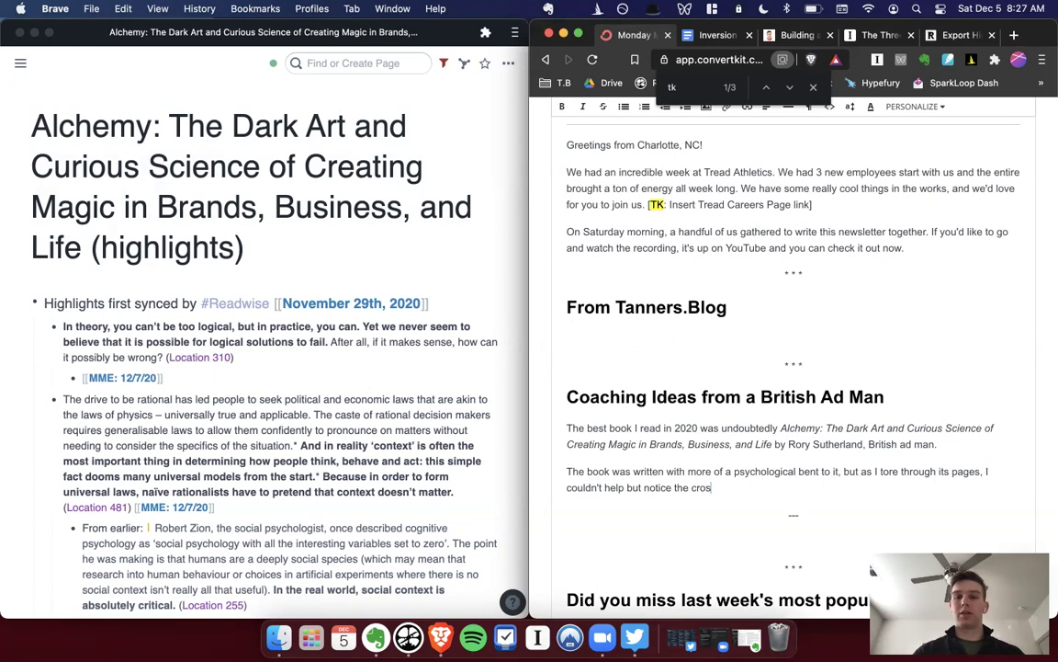
type("sover between")
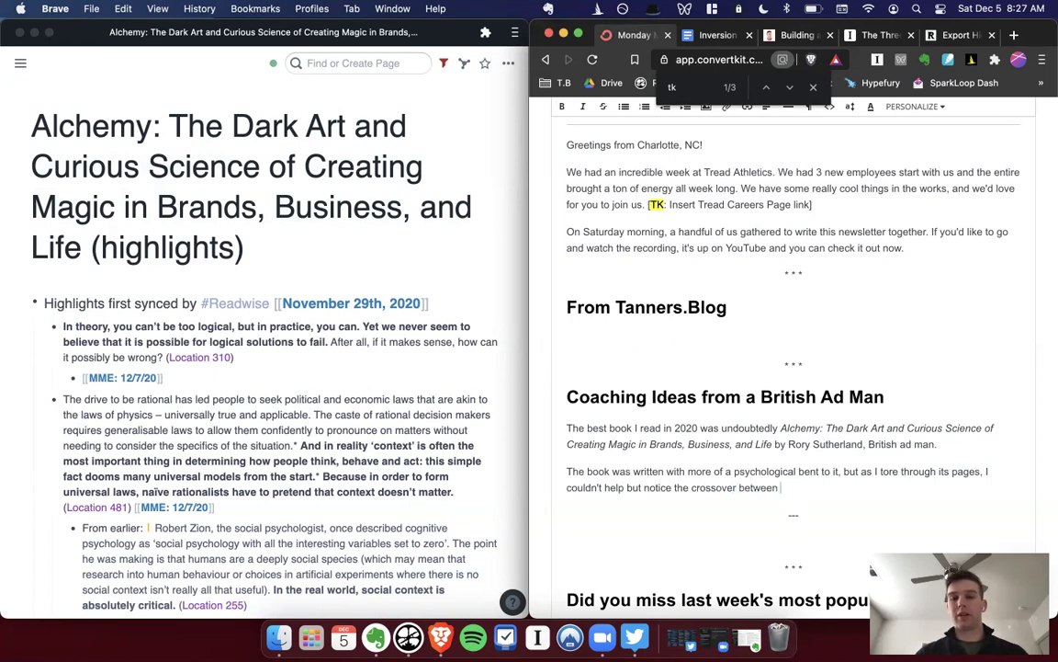
type(" his ideas, and")
type(" what we c")
type("as c")
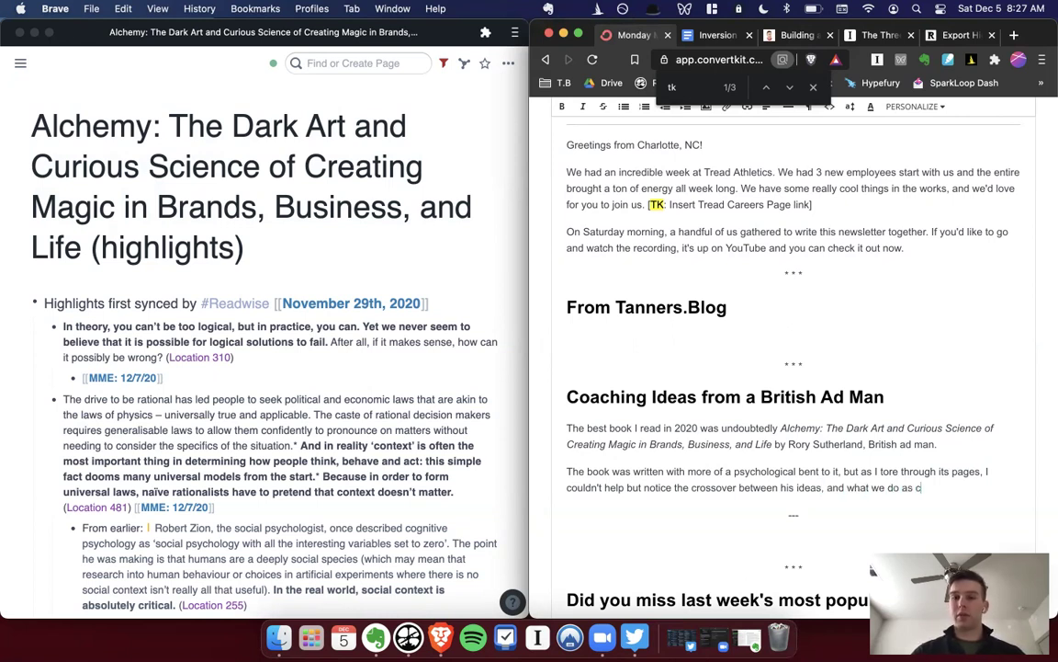
type("oaches every single day.")
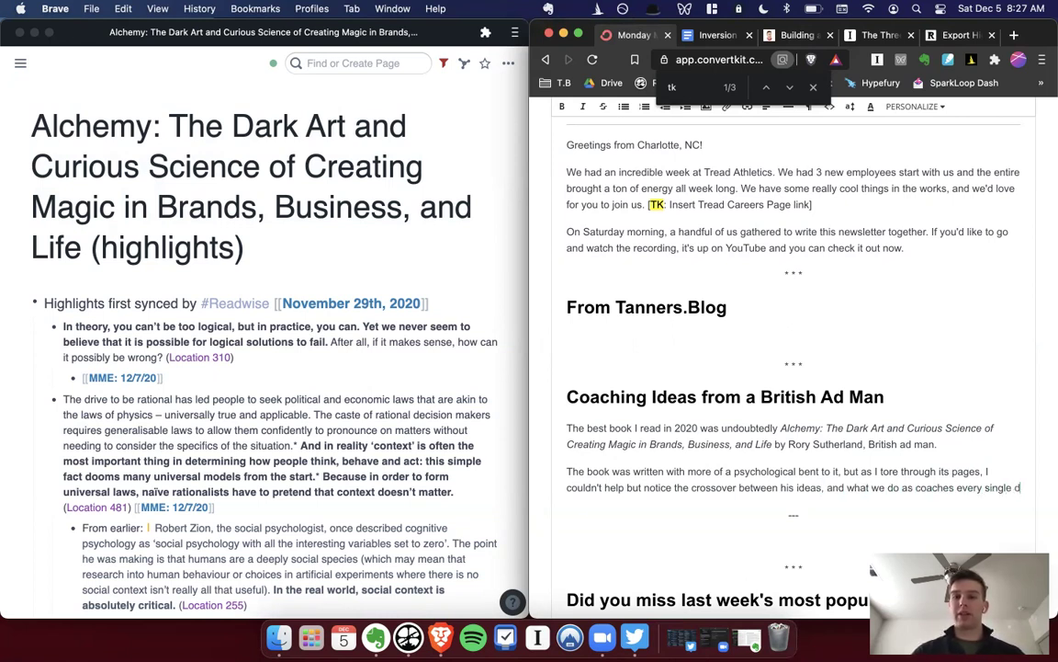
Add the paragraph "Below, I've included some of my favorite highlights from the book with the coaching application for those ideas." and an empty line below it.
key("Return")
type("Below")
key("BackSpace")
key("BackSpace")
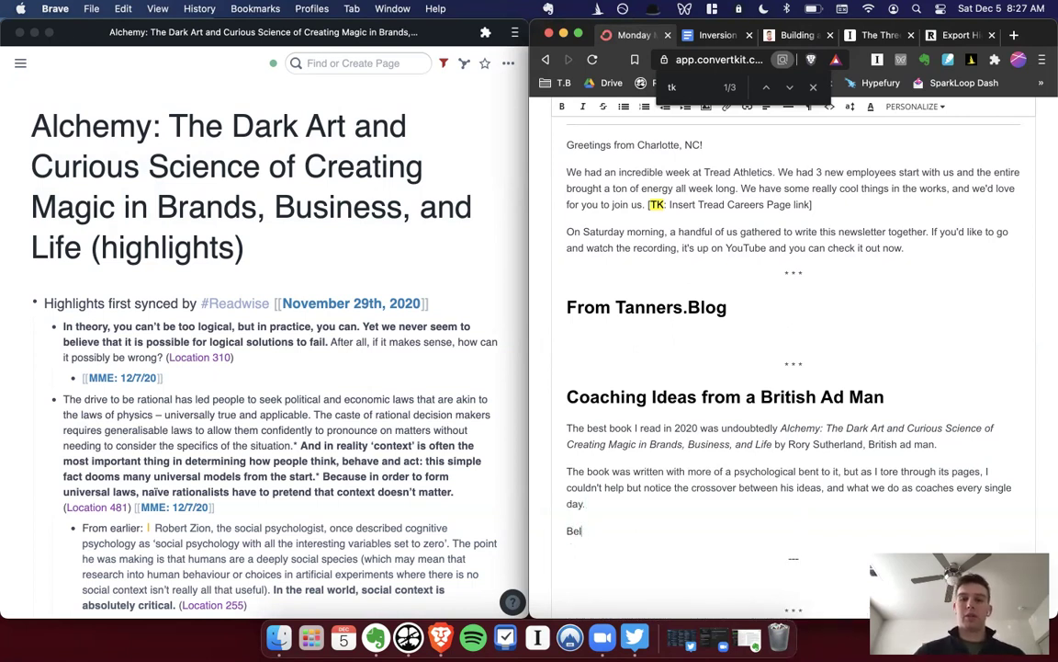
type("ow, I've ")
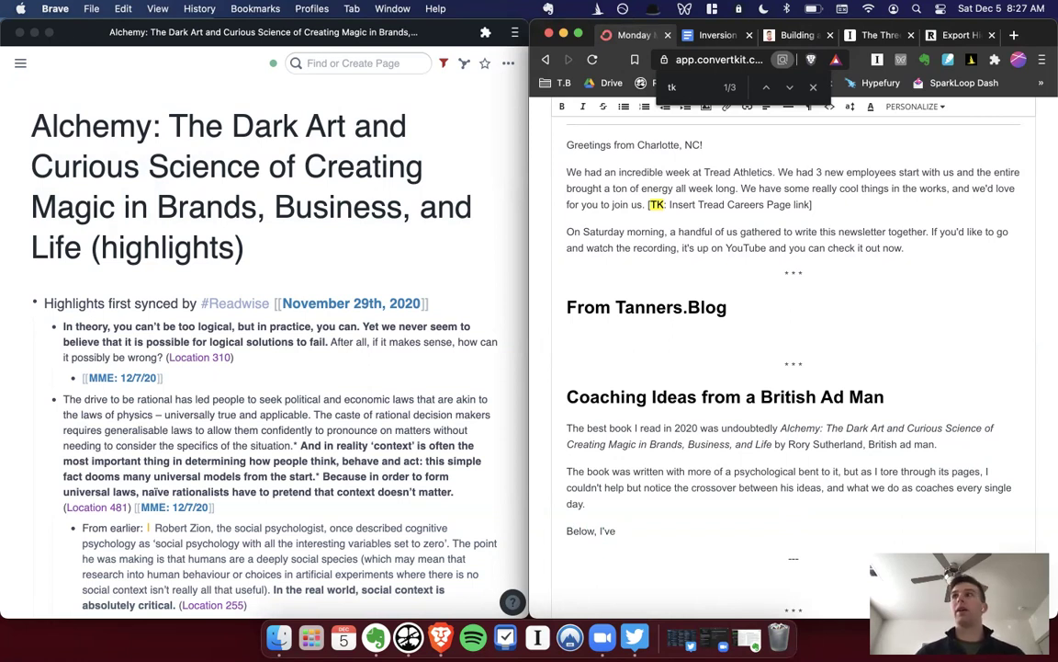
type("include")
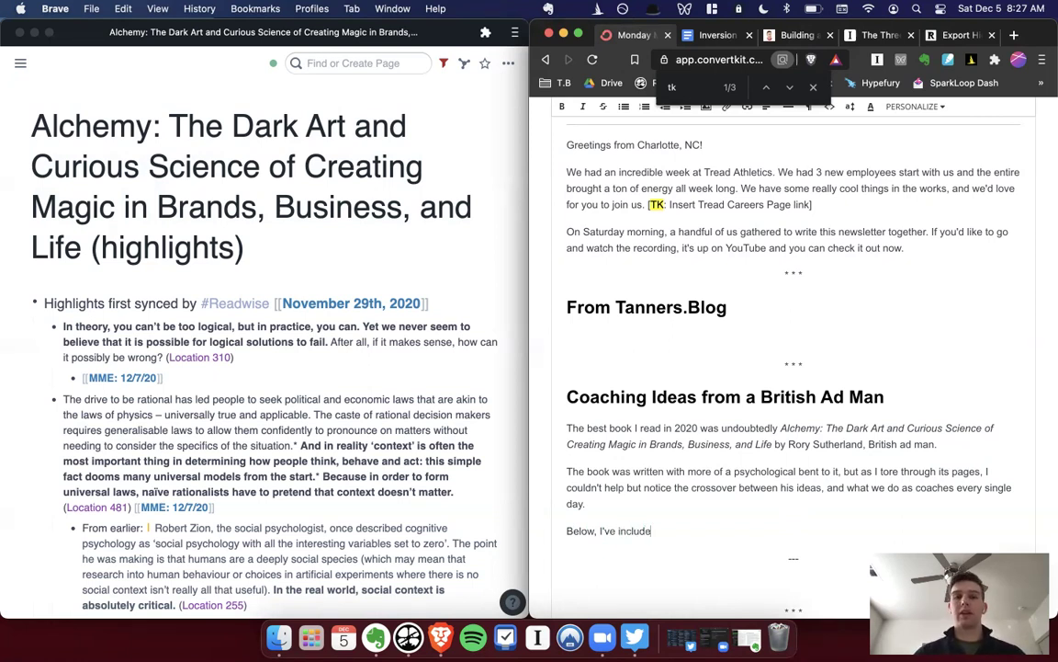
type("d some of my favorite highlgit")
key("BackSpace")
key("BackSpace")
key("BackSpace")
type("ghts from the book ")
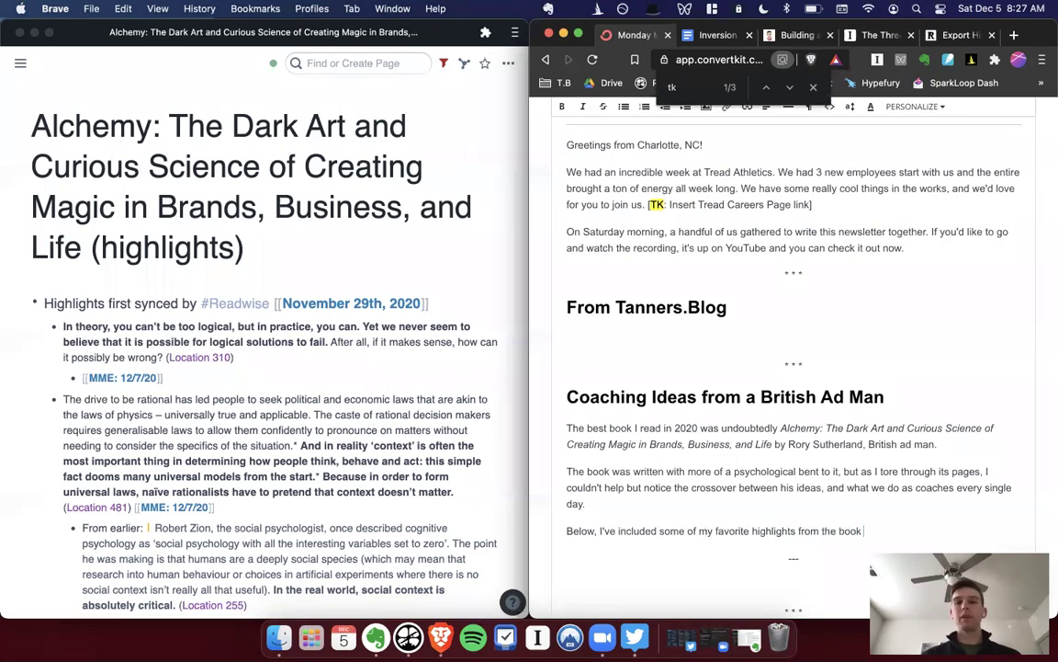
type("with ithe coach")
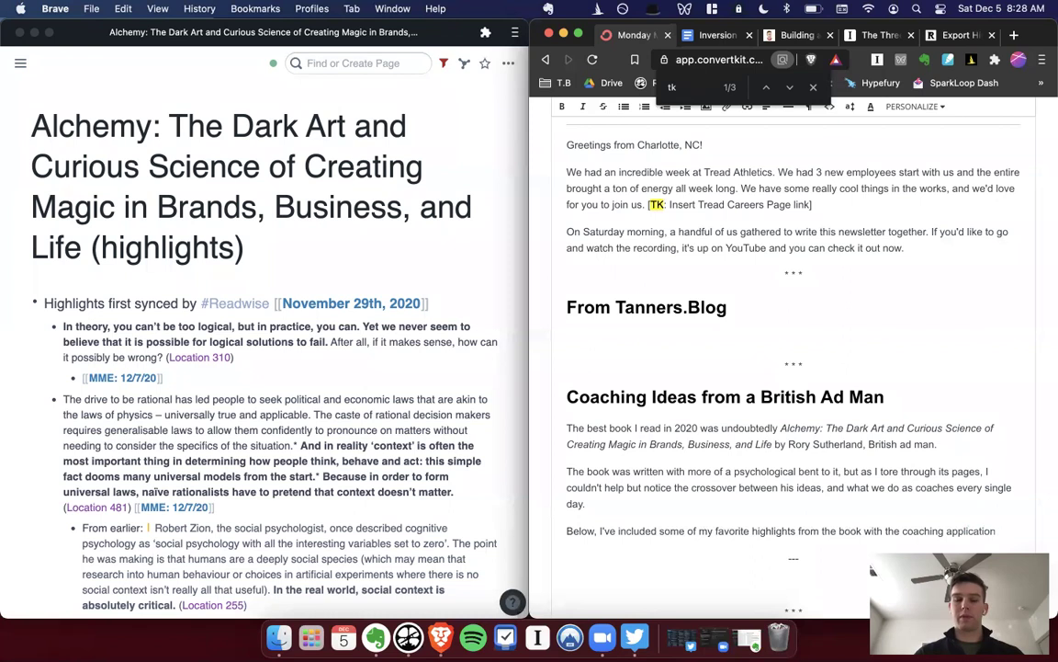
type(" for those ideas.")
key("Return")
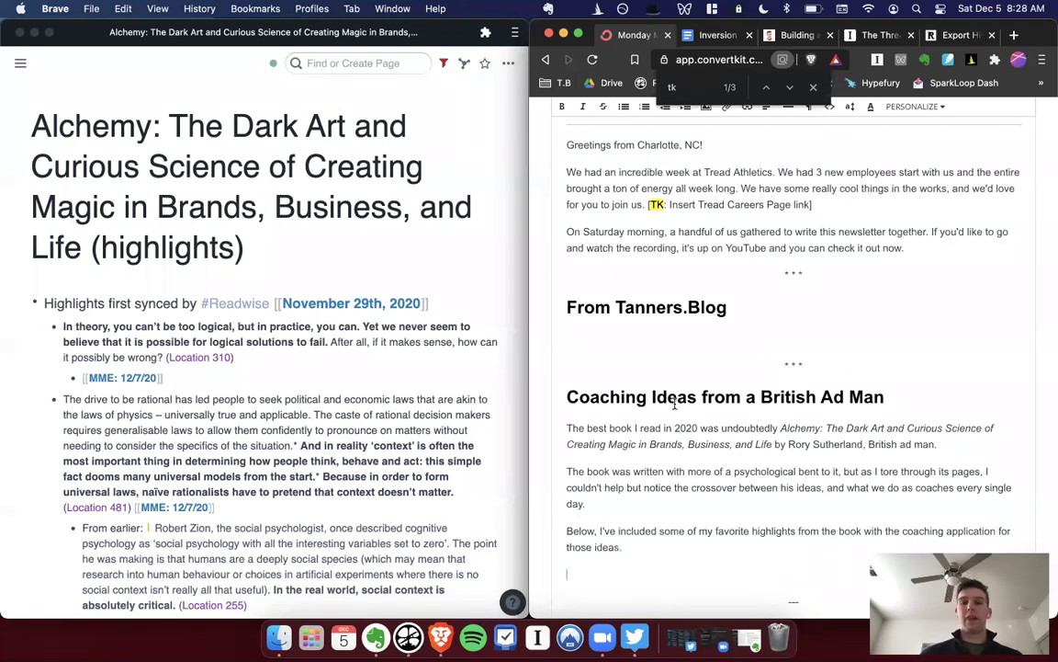
Switch to Roam and read through the Alchemy highlights and their coaching notes tagged MME: 12/7/20.
scroll(623, 374, "down", 1)
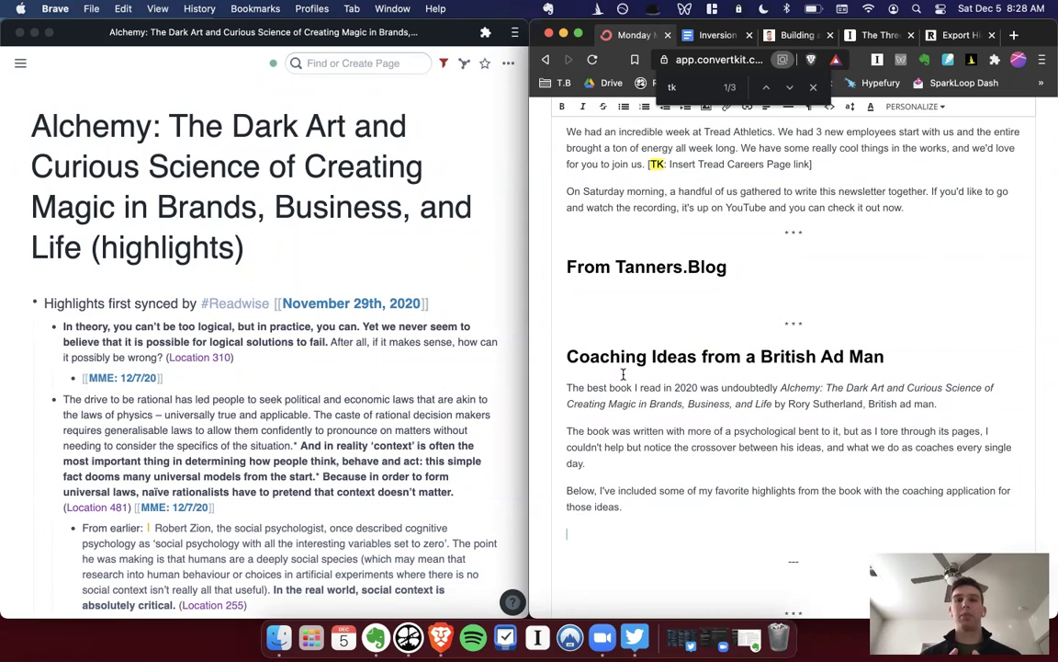
left_click(323, 395)
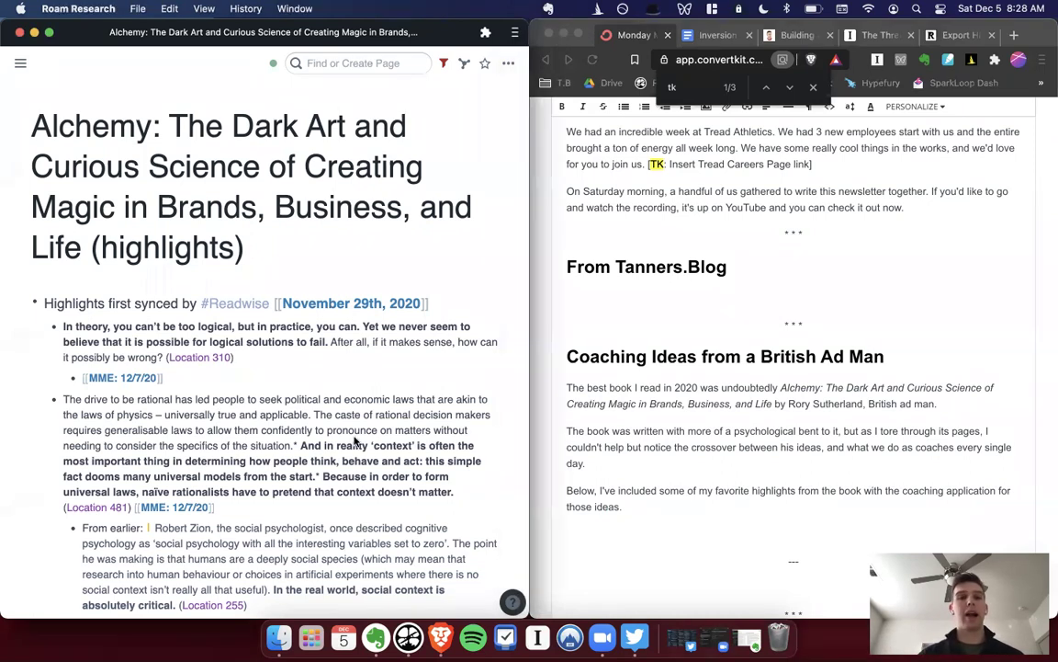
scroll(272, 436, "down", 1)
scroll(272, 435, "down", 2)
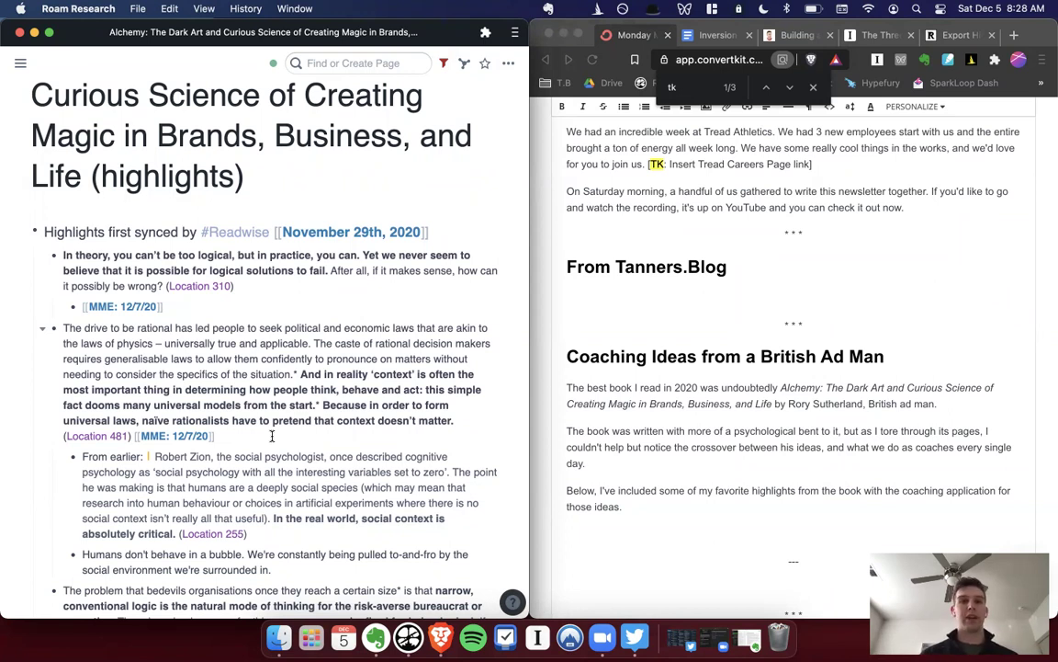
scroll(700, 381, "down", 2)
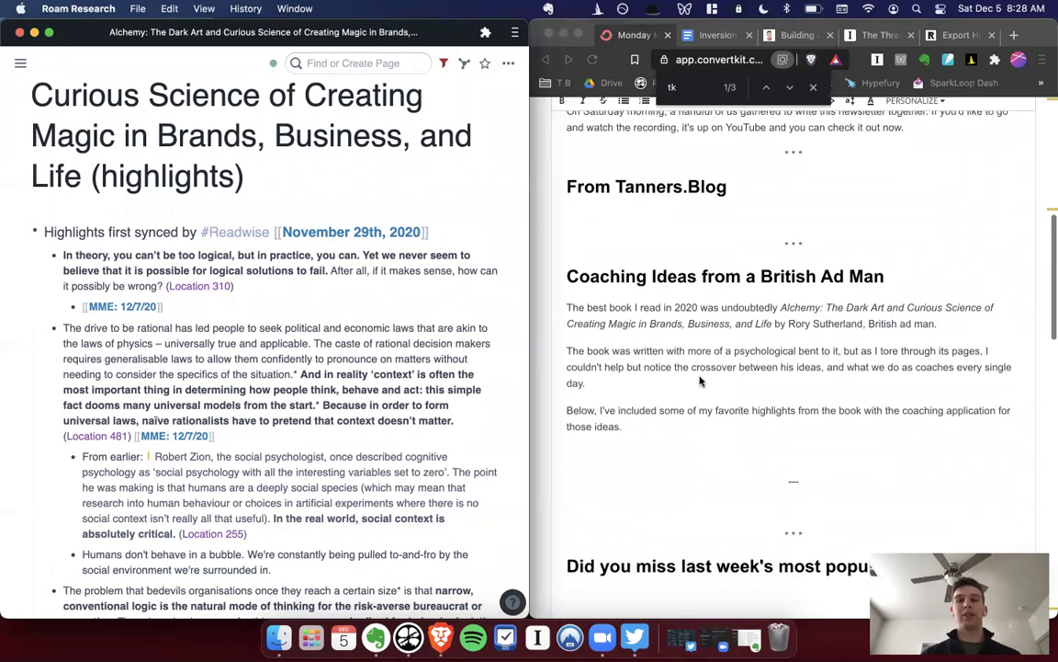
scroll(701, 381, "down", 2)
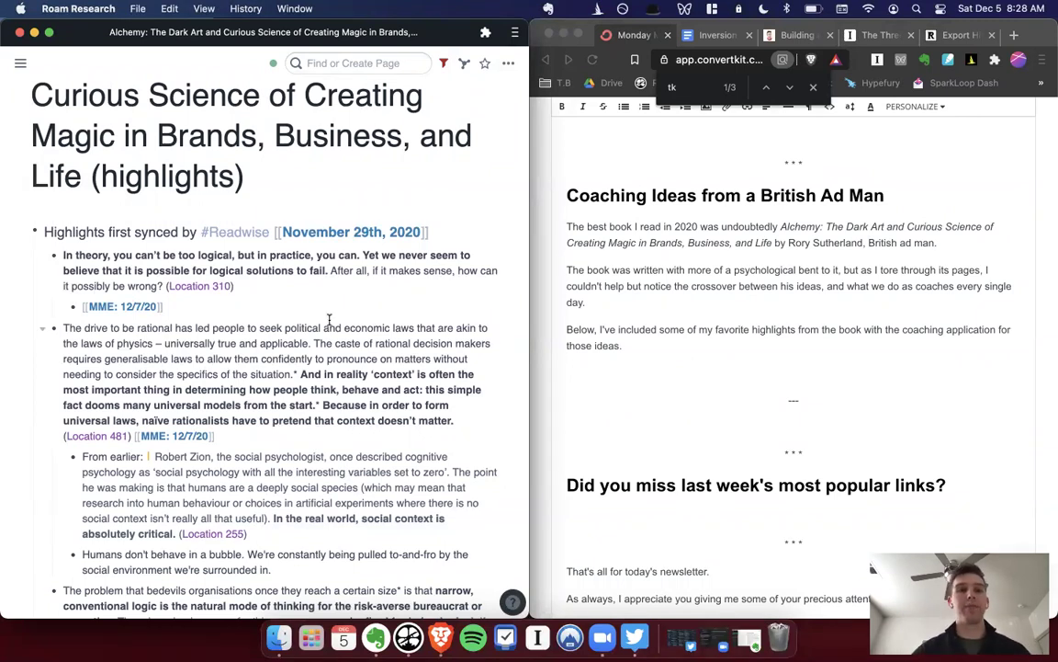
left_click(251, 358)
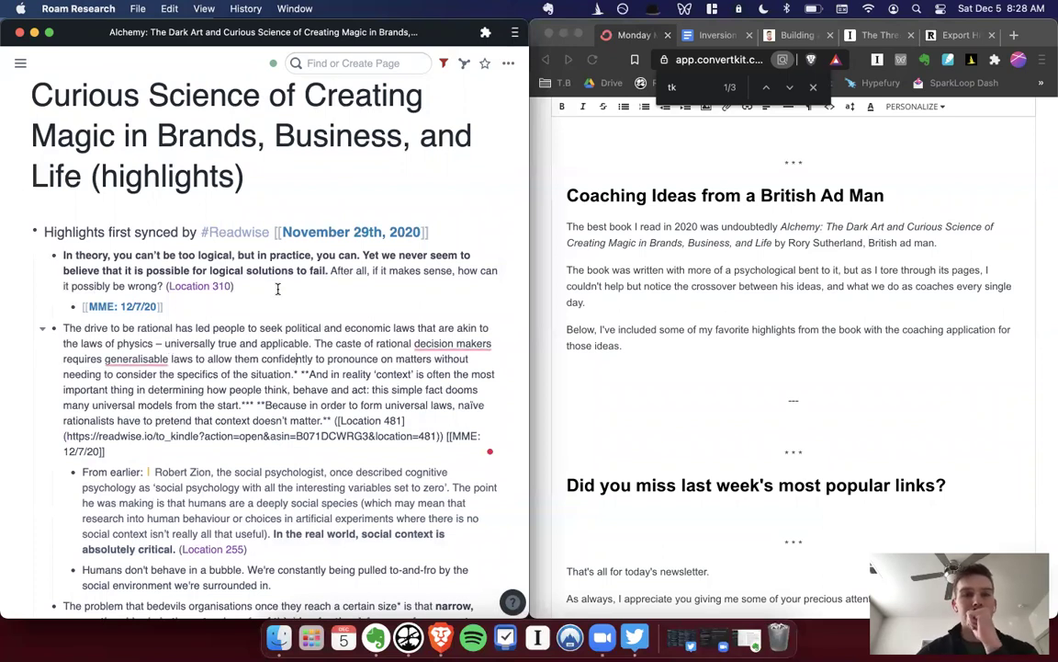
scroll(266, 322, "down", 5)
scroll(283, 287, "down", 6)
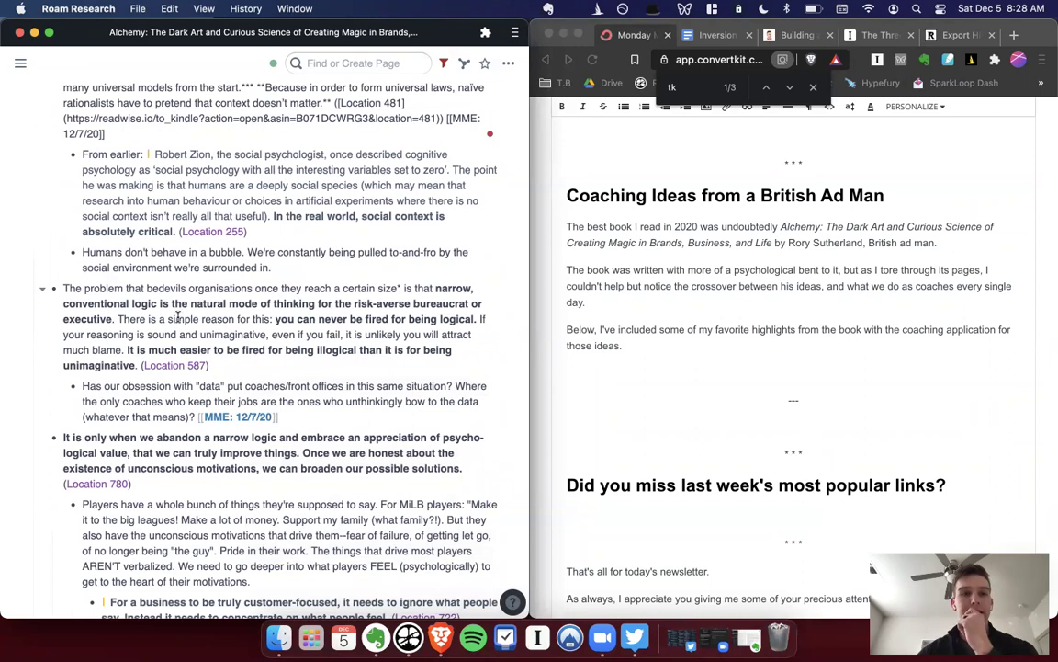
Copy Roam's highlight beginning "The problem that bedevils organisations", without its location link, and paste it as a Quote below the newsletter's last introductory paragraph.
left_click(162, 286)
left_click_drag(62, 272, 135, 347)
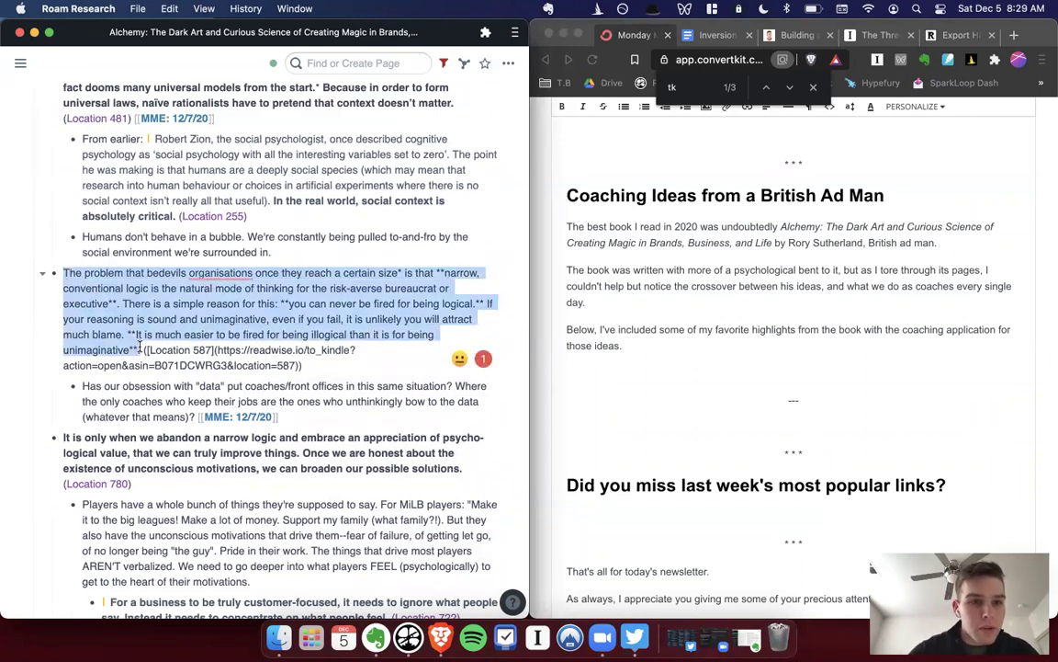
key("super+c")
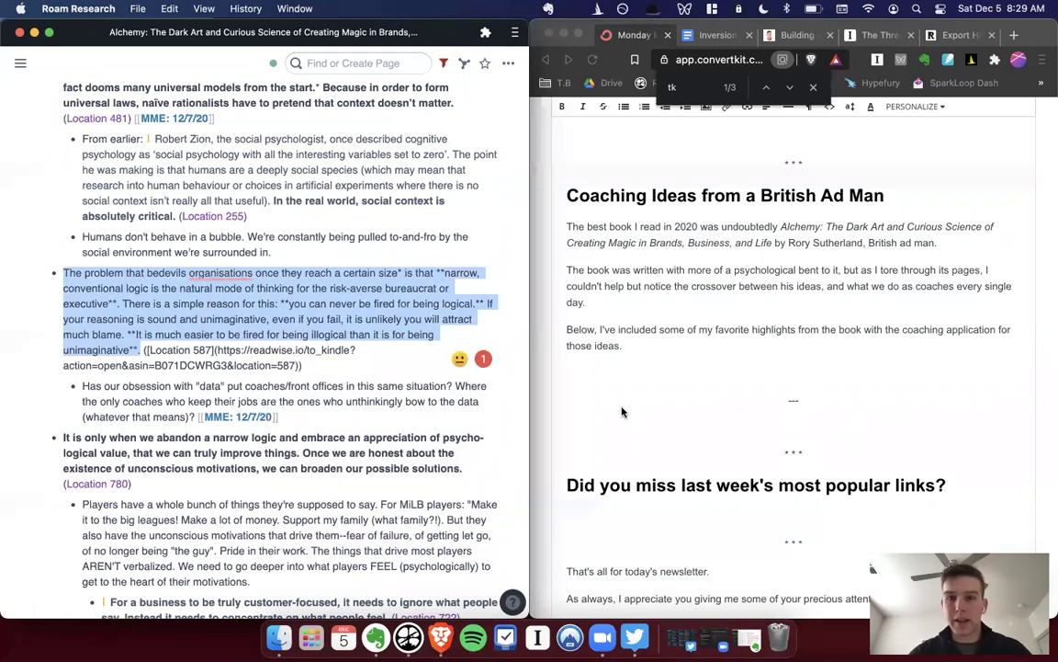
left_click(597, 381)
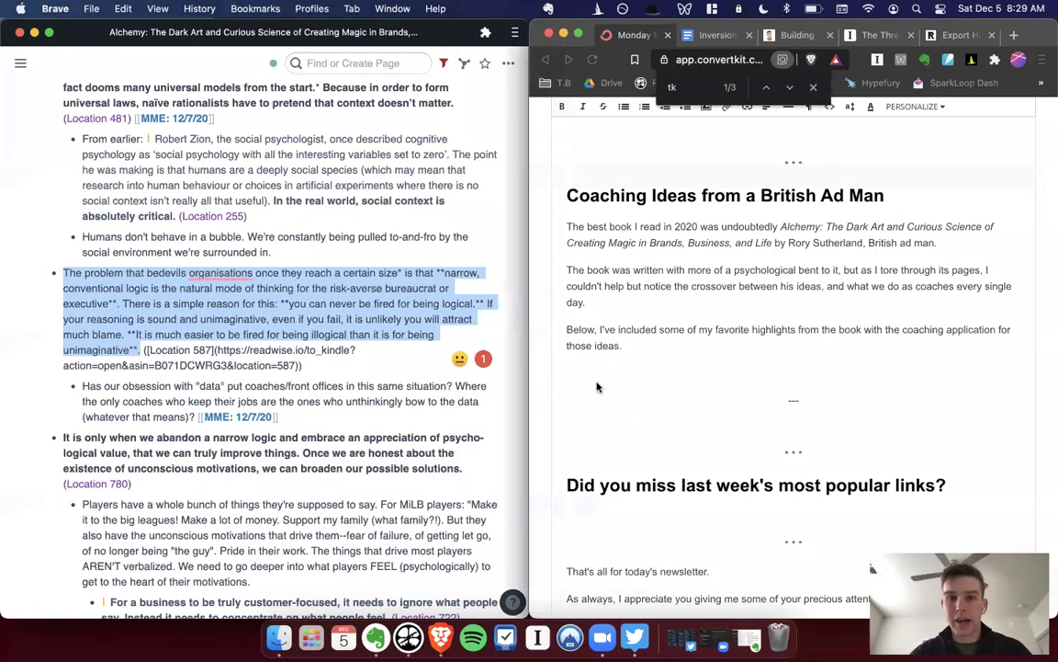
left_click(816, 88)
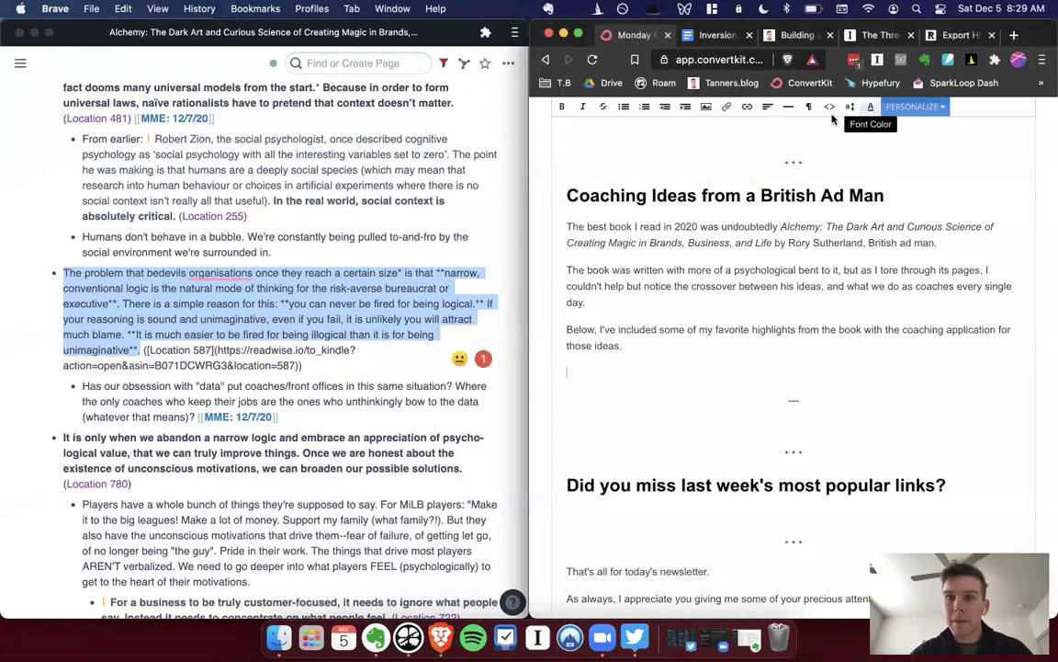
left_click(809, 106)
left_click(831, 153)
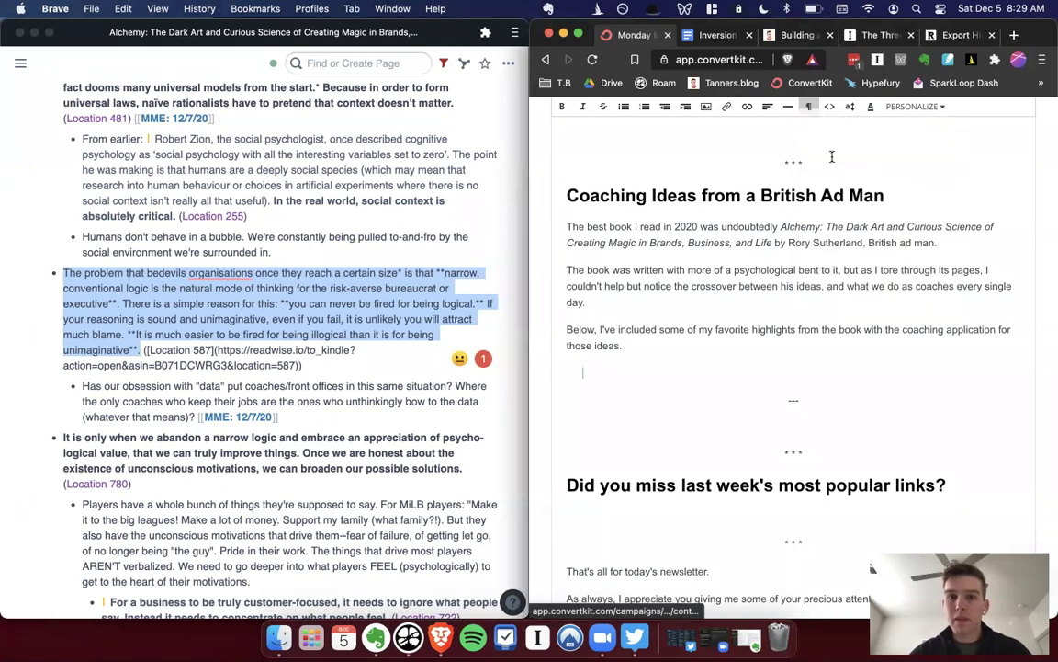
key("super+v")
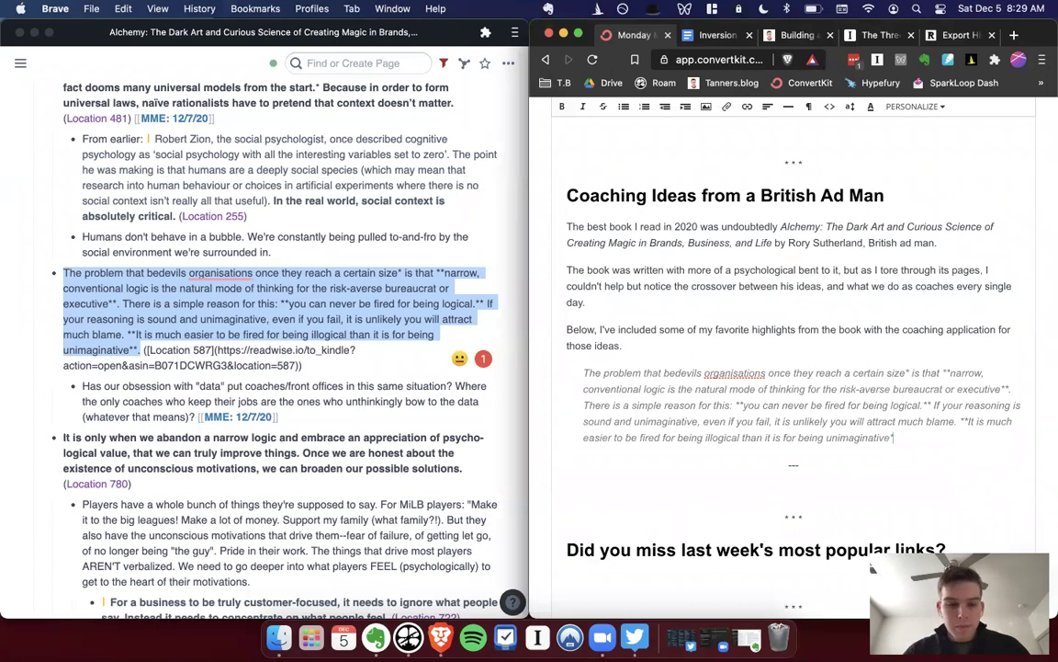
Delete the Markdown asterisks before "It is much easier" and after "being logical." in the pasted quote.
key("alt+Left")
key("alt+Left")
key("alt+Left")
key("alt+Left")
key("alt+Left")
key("alt+Left")
key("alt+Left")
key("alt+Left")
key("alt+Left")
key("alt+Left")
key("alt+Left")
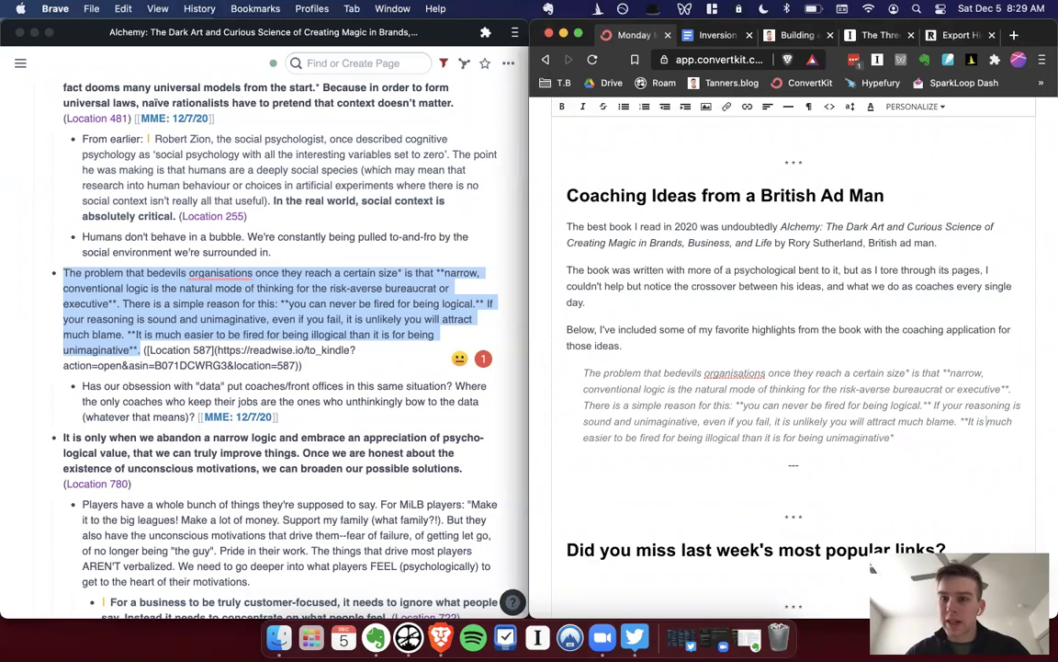
key("alt+Left")
key("alt+Left")
key("BackSpace")
key("BackSpace")
key("Up")
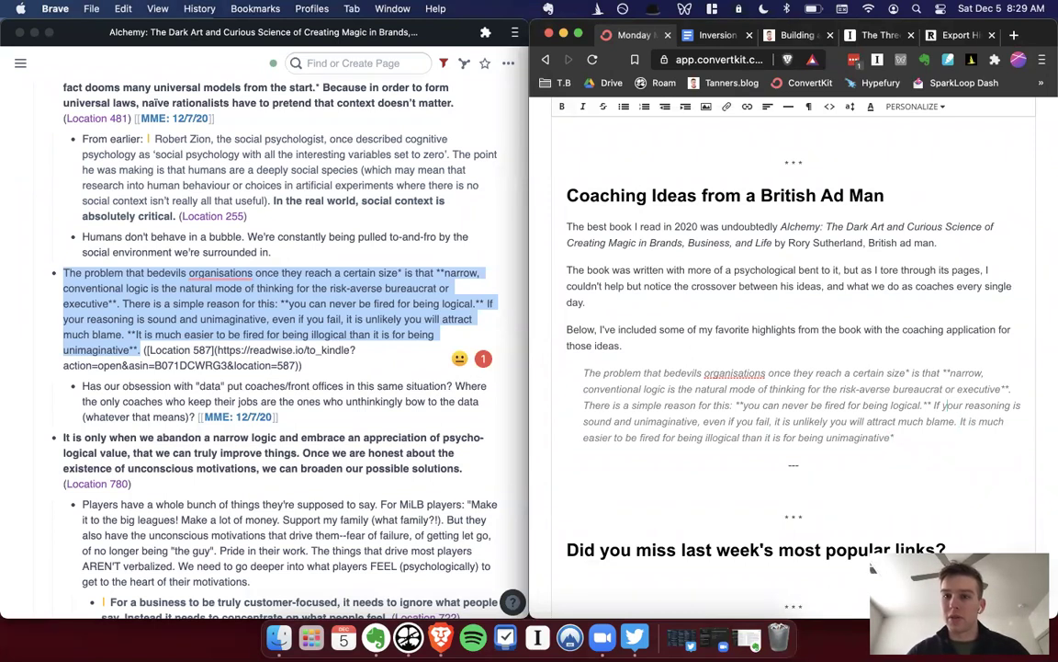
key("BackSpace")
key("BackSpace")
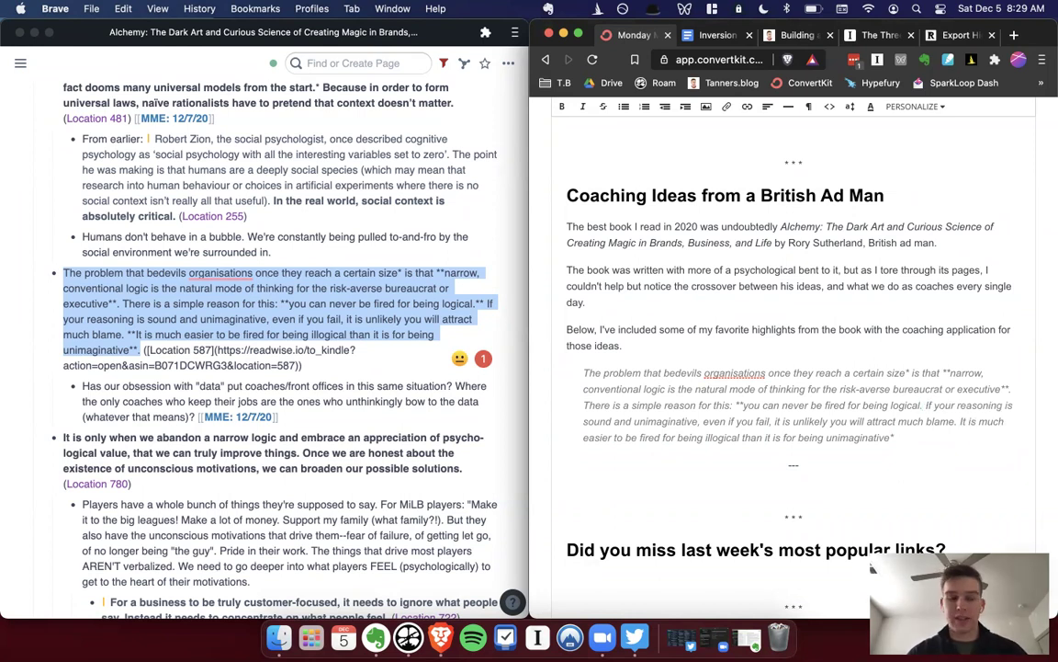
Remove the double asterisks before "you can never be fired" and after "executive" in the quote.
key("alt+Left")
key("alt+Left")
key("alt+Left")
key("alt+Left")
key("alt+Left")
key("BackSpace")
key("BackSpace")
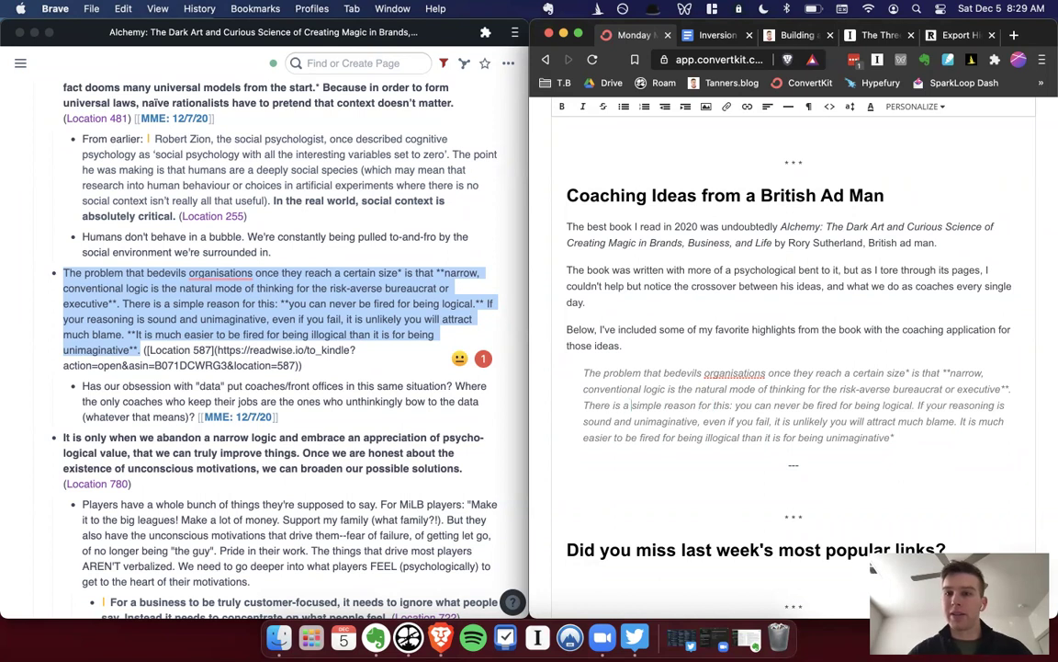
key("BackSpace")
key("BackSpace")
Remove the double asterisks in front of "narrow" in the quote's first sentence.
key("Up")
key("Left")
key("Left")
key("Left")
key("Left")
key("Left")
key("Left")
key("Left")
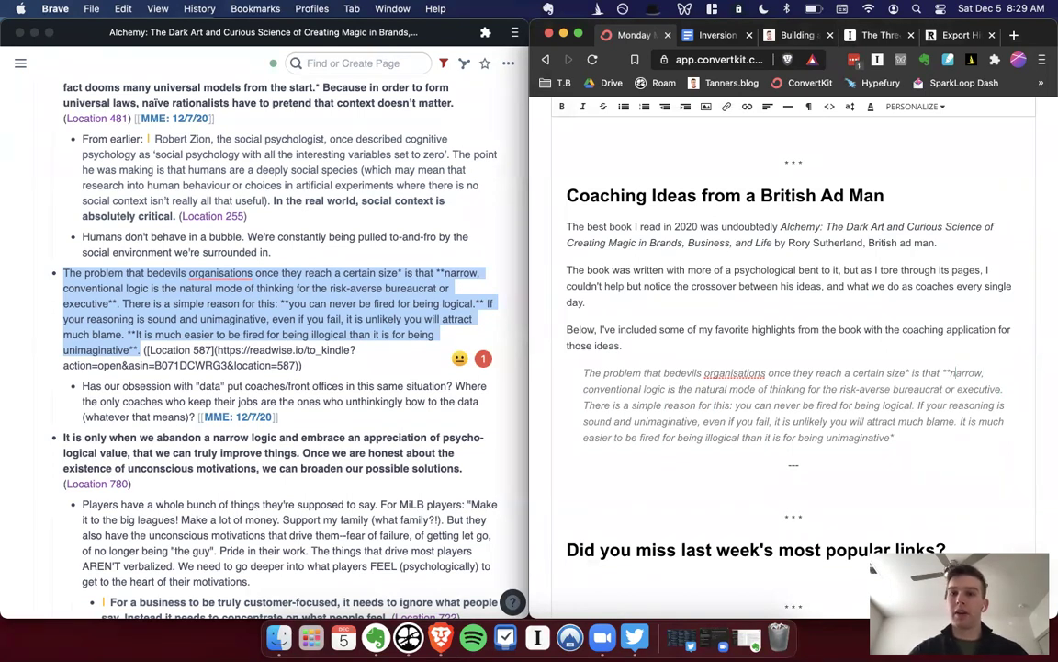
key("BackSpace")
key("BackSpace")
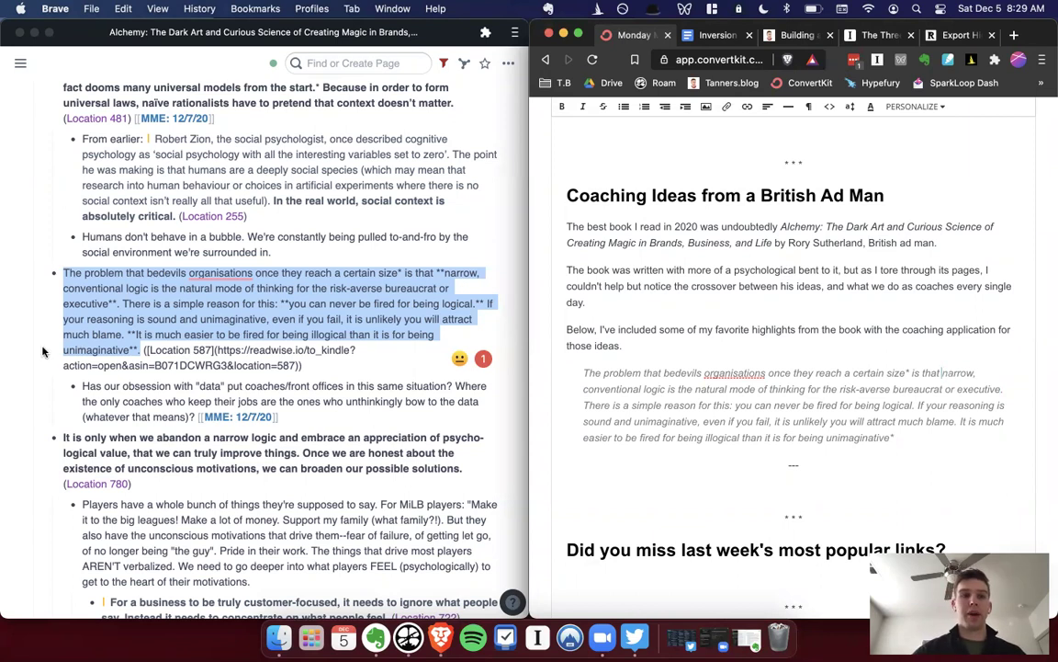
left_click(11, 320)
left_click(15, 312)
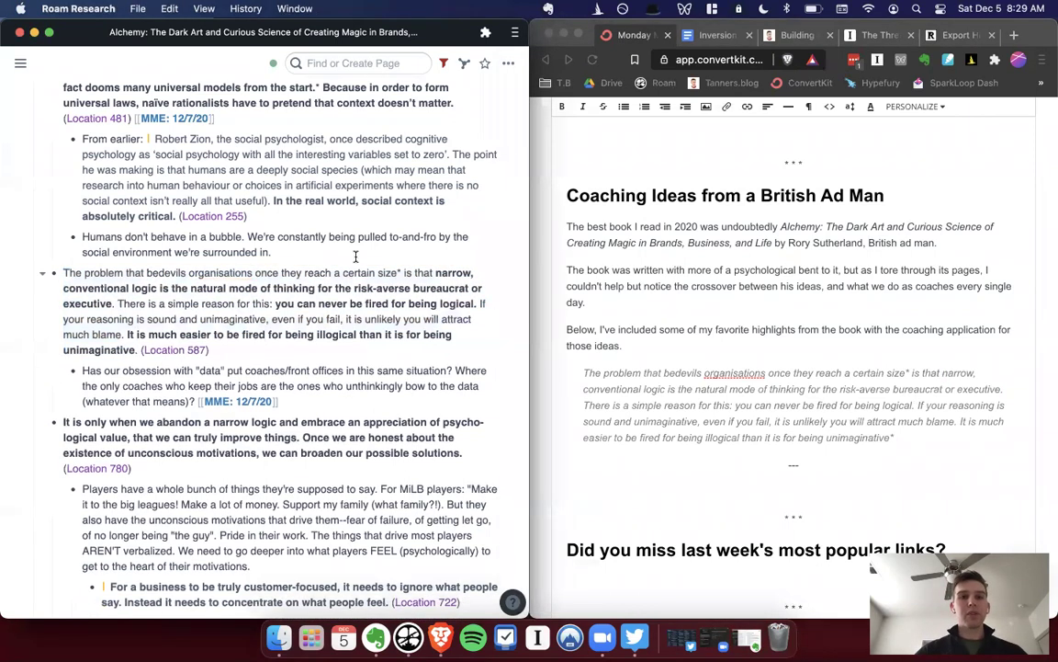
left_click(326, 286)
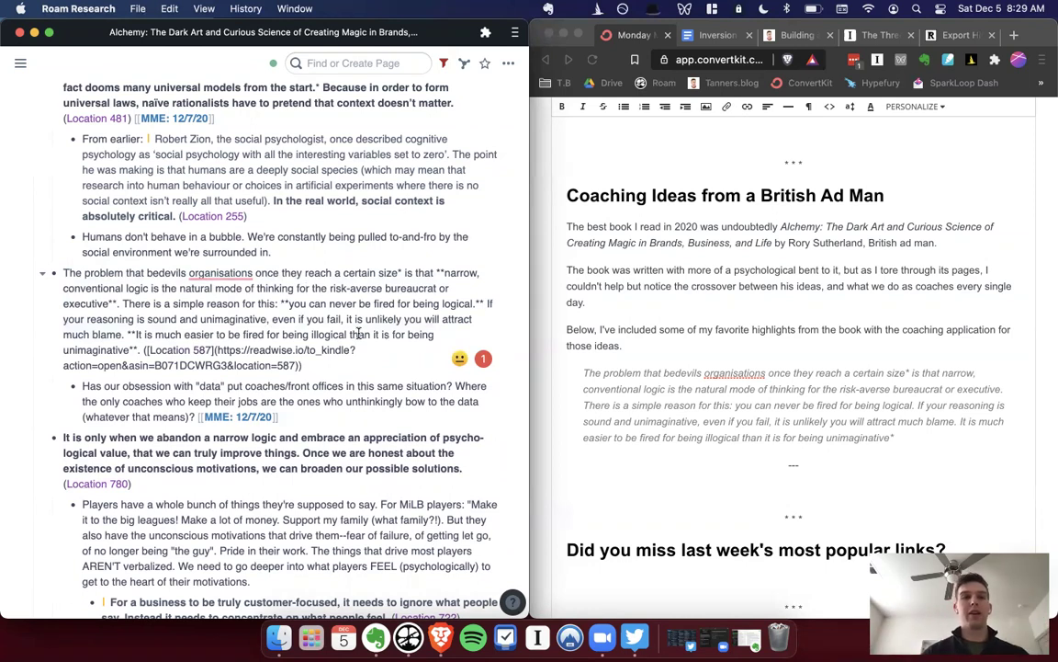
left_click(19, 288)
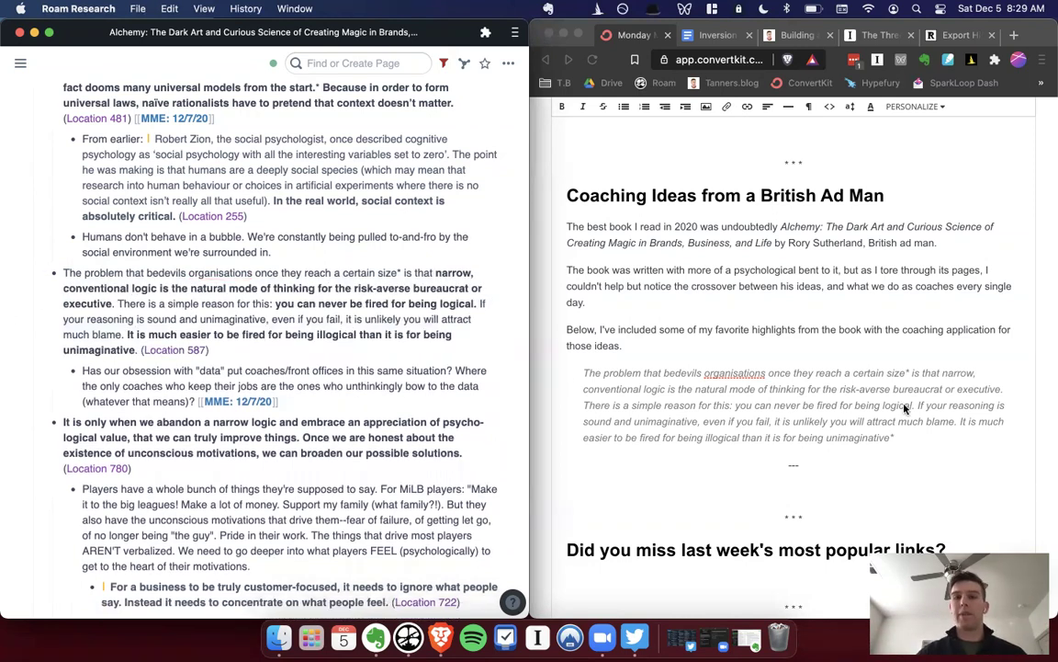
Replace the asterisk after "unimaginative" at the end of the quote with a period.
left_click(921, 439)
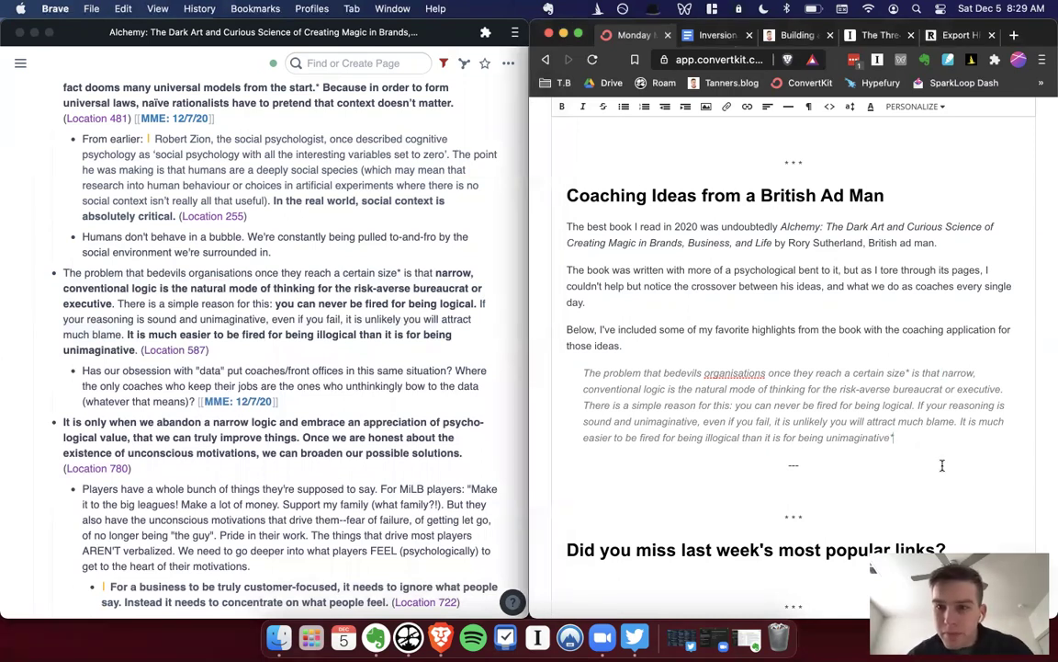
key("Left")
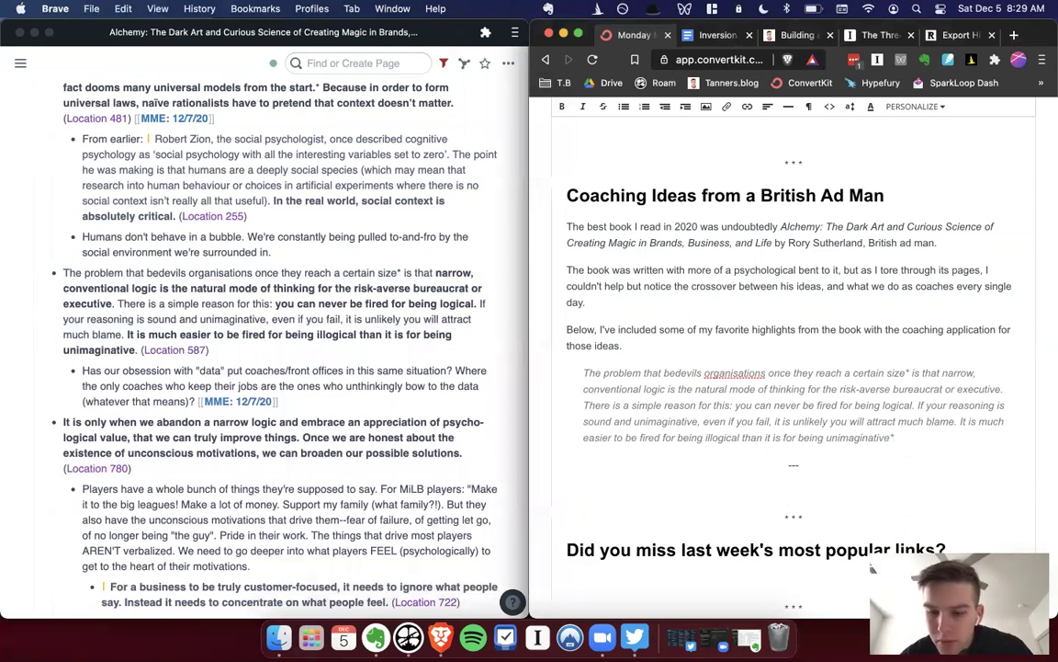
type(".")
key("Delete")
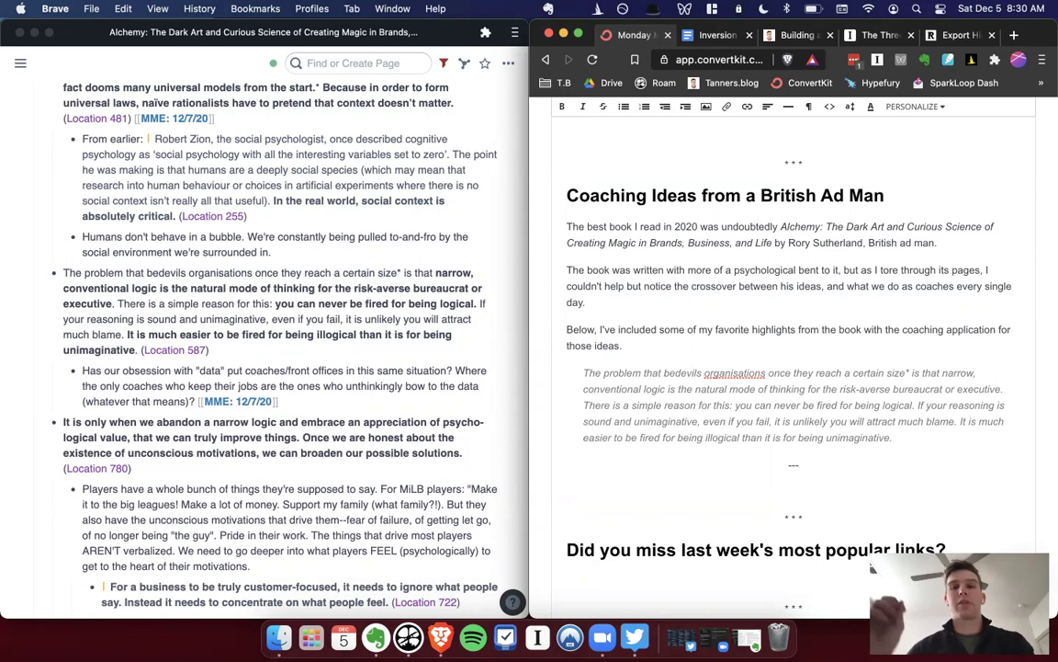
Change the quote block to Normal text and start a new paragraph below it.
key("Return")
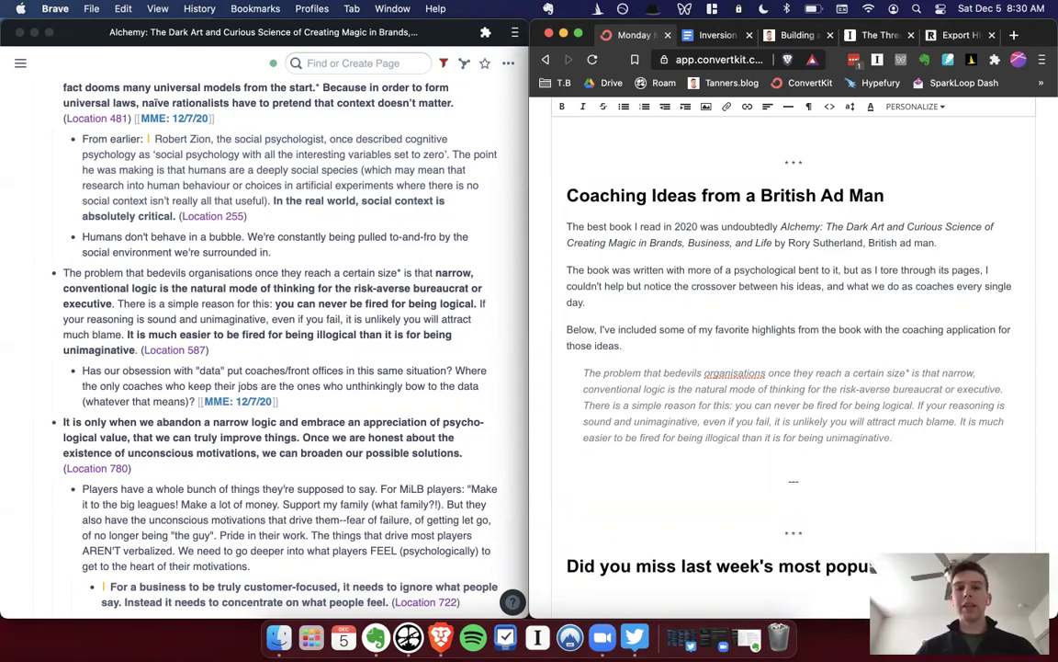
key("BackSpace")
key("Return")
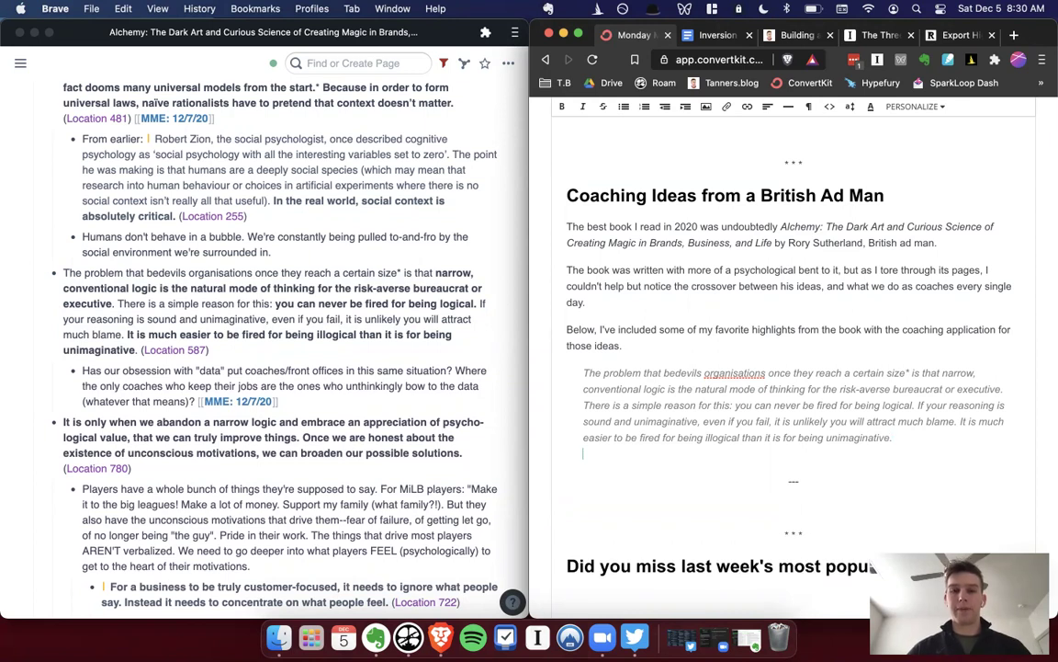
left_click(809, 107)
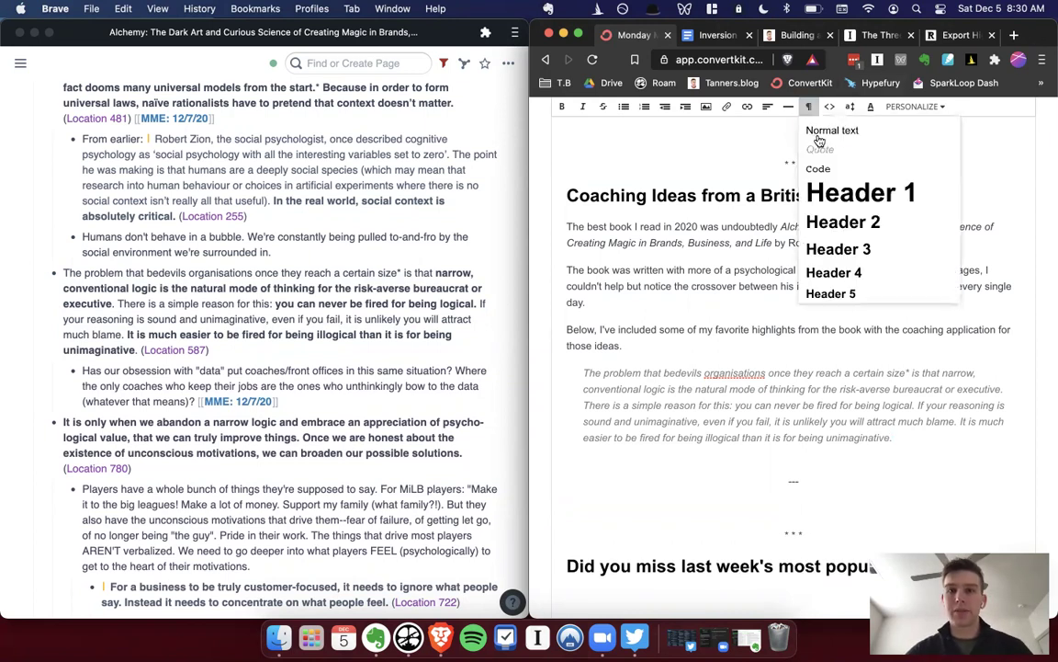
left_click(824, 130)
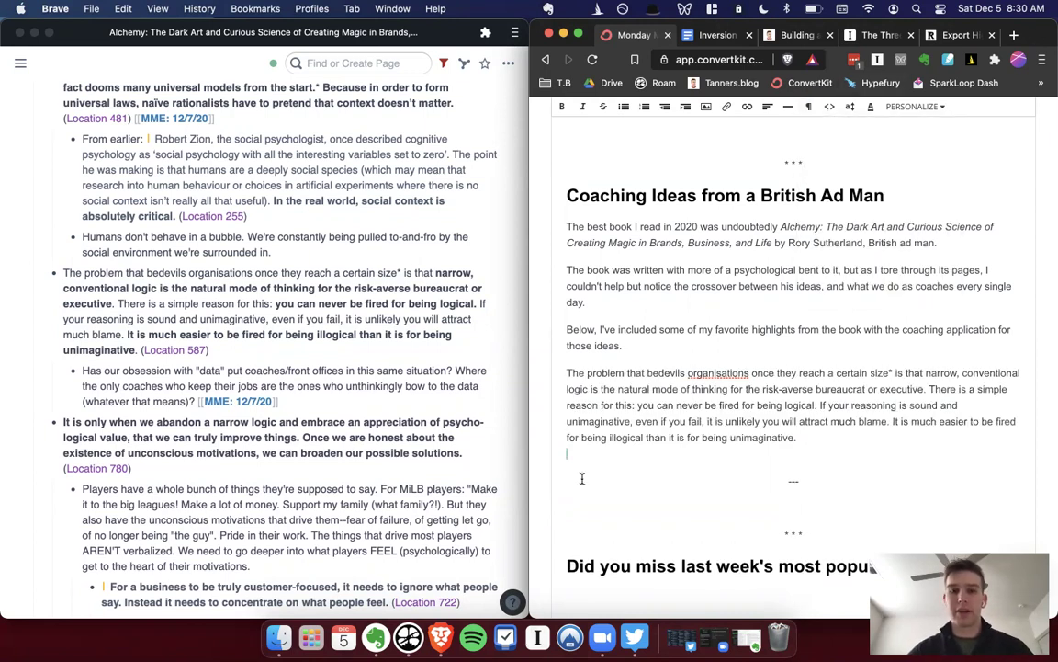
key("BackSpace")
key("Return")
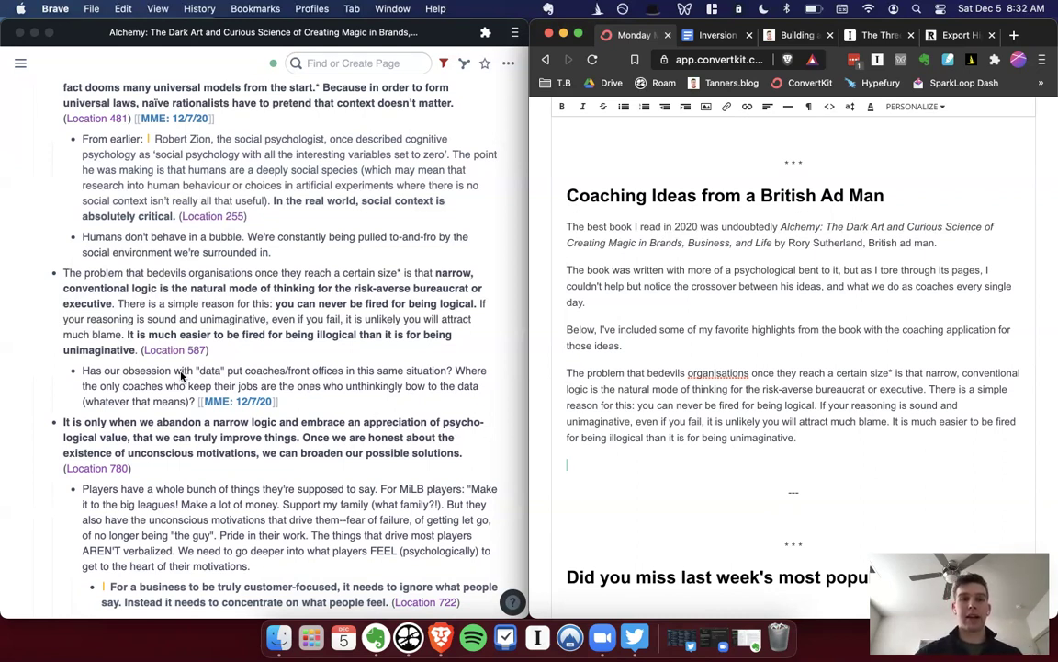
Copy the Roam note beginning "Has our obsession with "data"", without its tag, and paste it into the empty paragraph below the highlight.
left_click(107, 374)
left_click_drag(82, 373, 193, 395)
key("super+c")
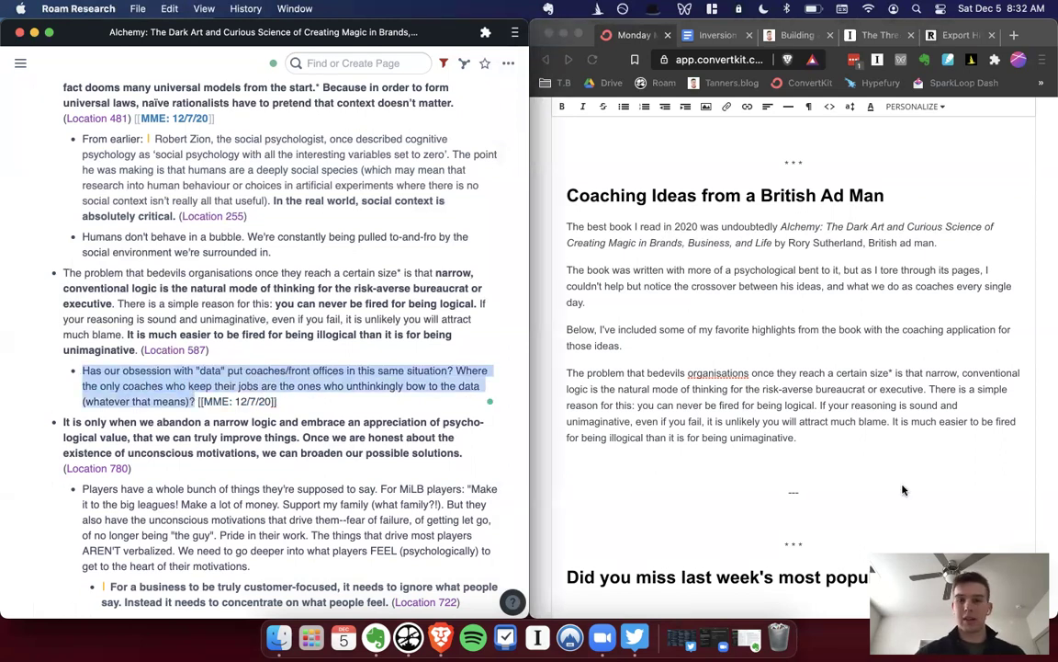
left_click(581, 475)
key("super+v")
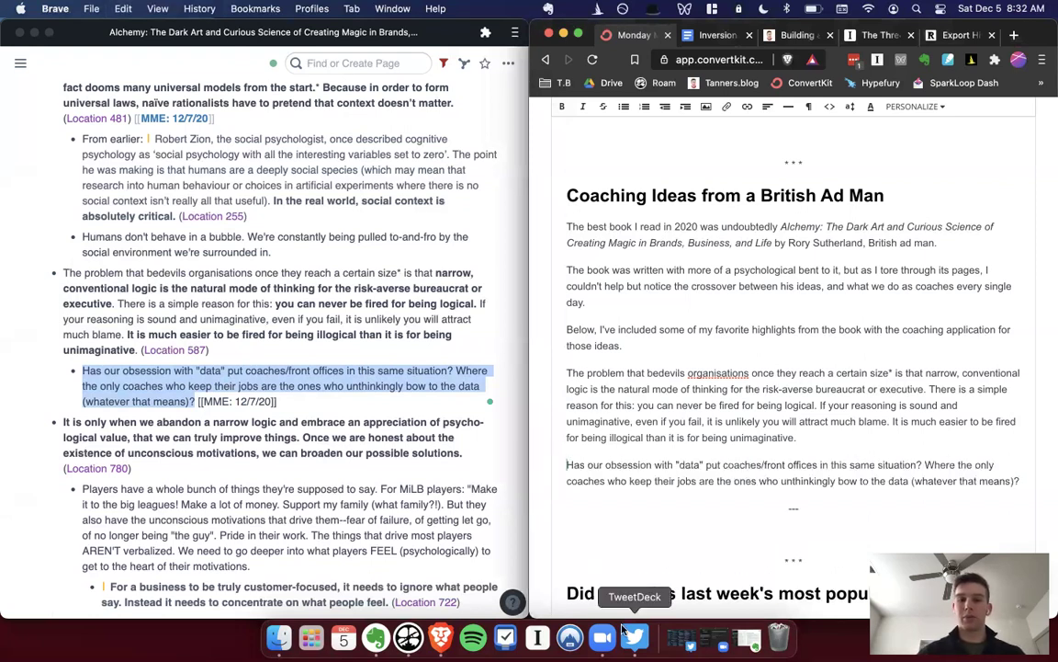
Add "My take:" in bold at the start of the pasted coaching note.
type("My take:")
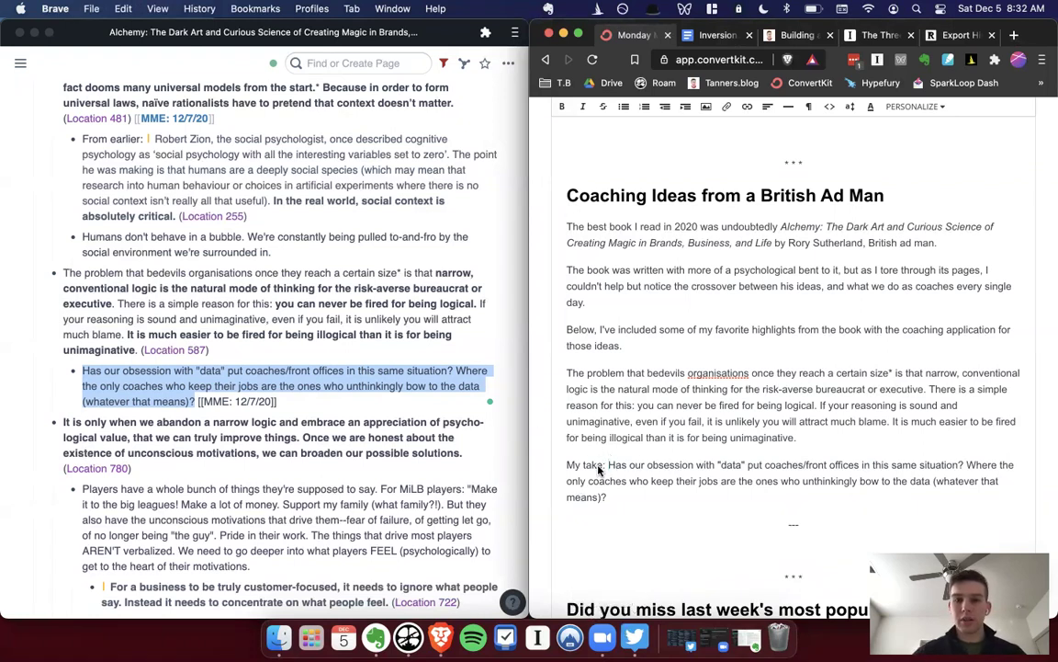
left_click_drag(603, 465, 567, 465)
key("super+b")
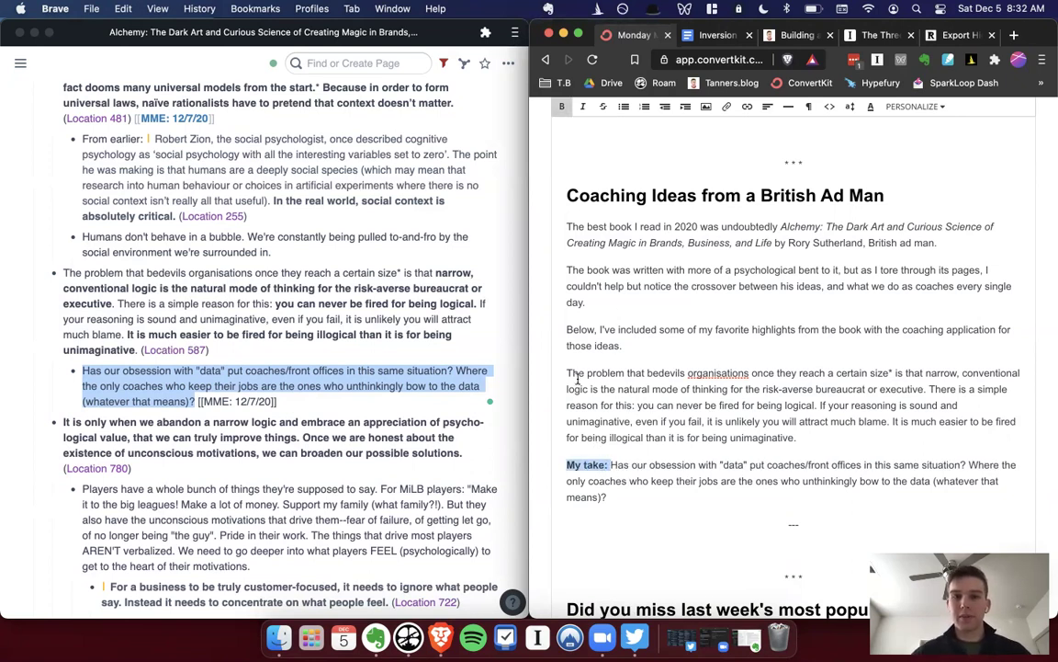
Format the highlight paragraph as a Quote and insert an empty line above it.
left_click_drag(567, 373, 813, 438)
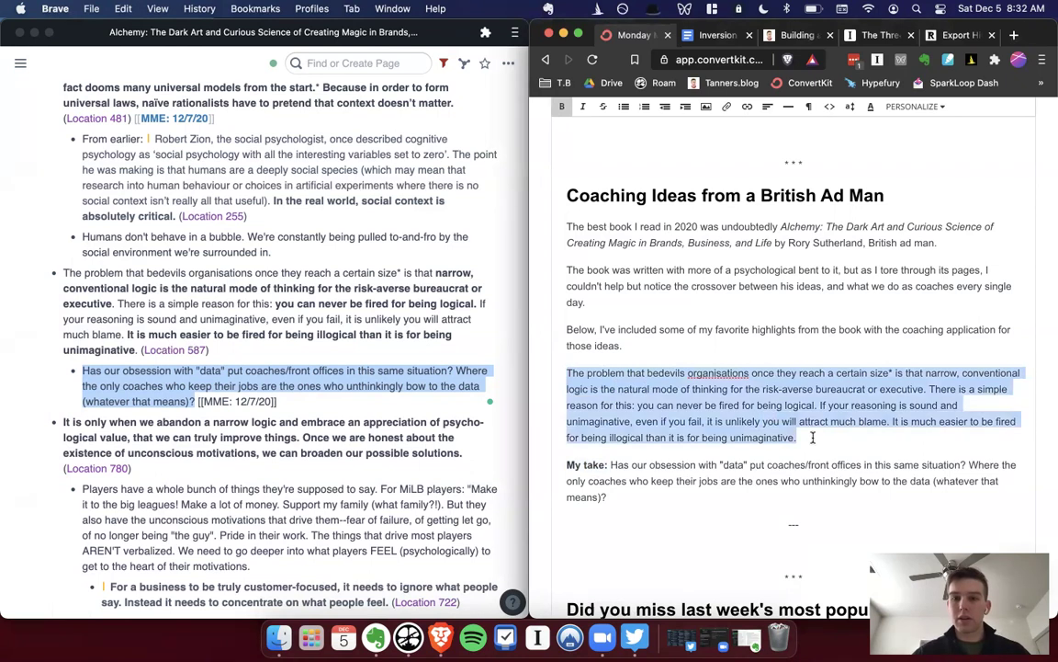
left_click(808, 107)
left_click(829, 162)
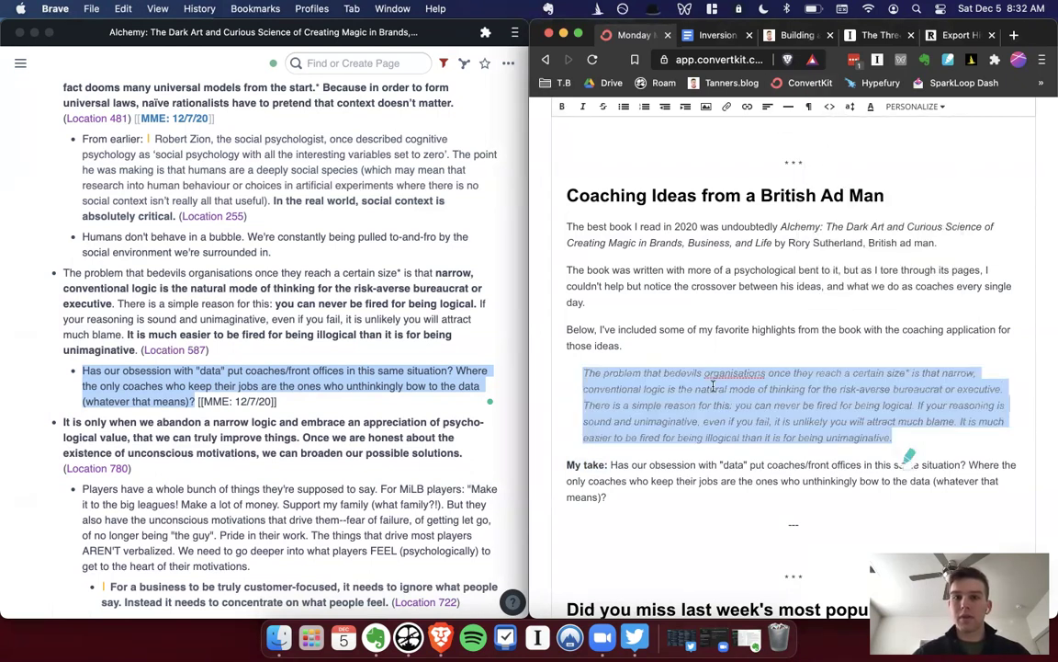
left_click(620, 427)
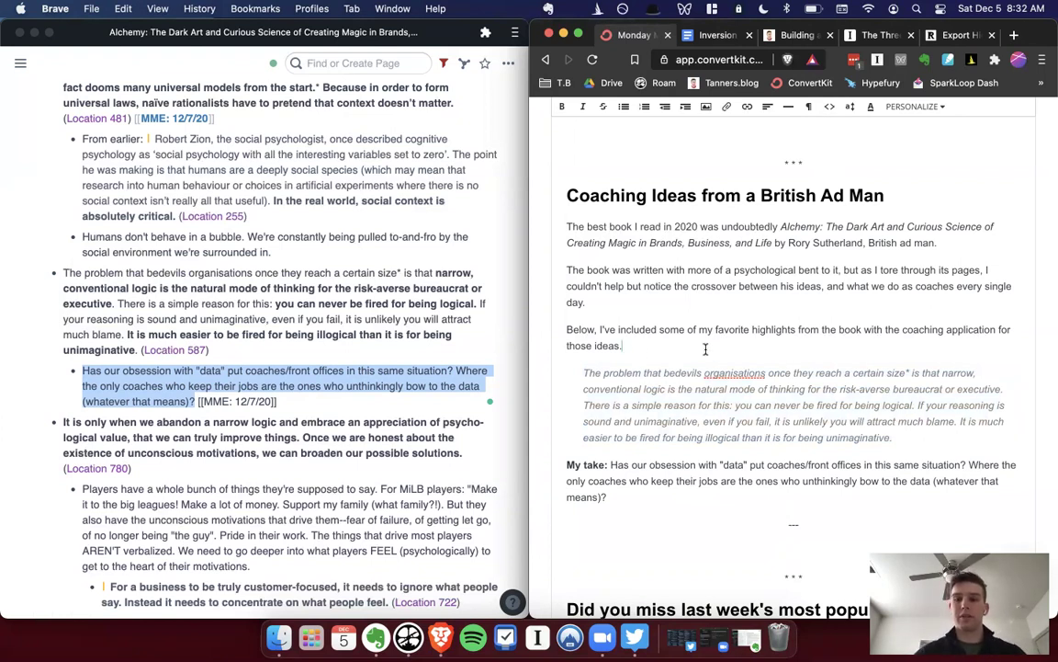
left_click(637, 349)
key("Return")
Switch to Roam and look through the other Alchemy highlights and coaching notes tagged MME: 12/7/20.
left_click(5, 413)
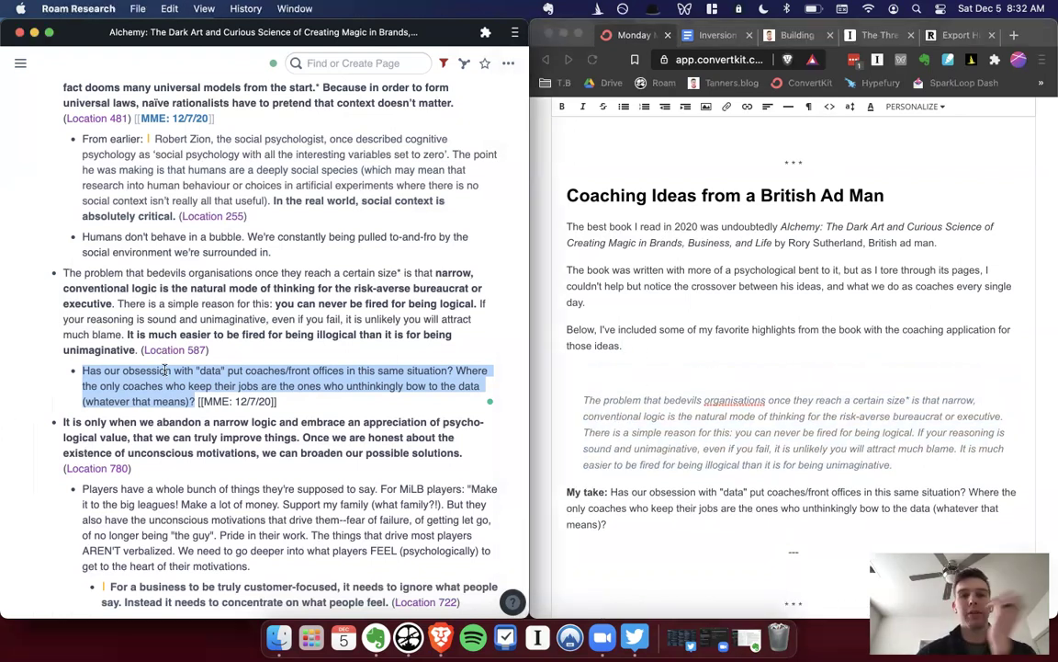
scroll(165, 367, "down", 5)
scroll(165, 370, "down", 2)
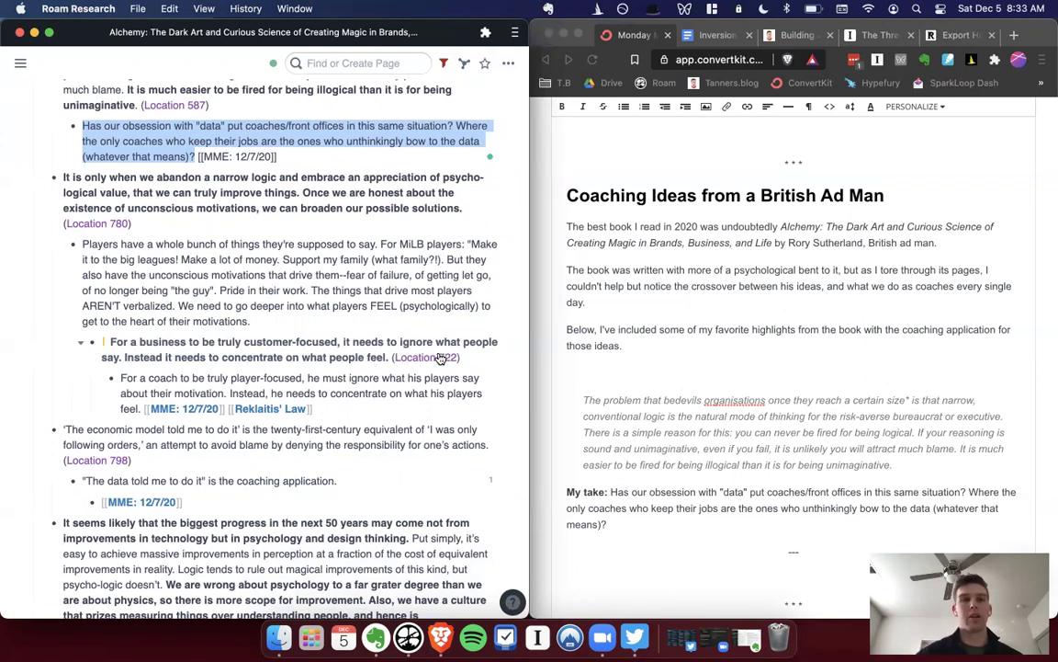
scroll(258, 316, "up", 2)
scroll(258, 315, "up", 10)
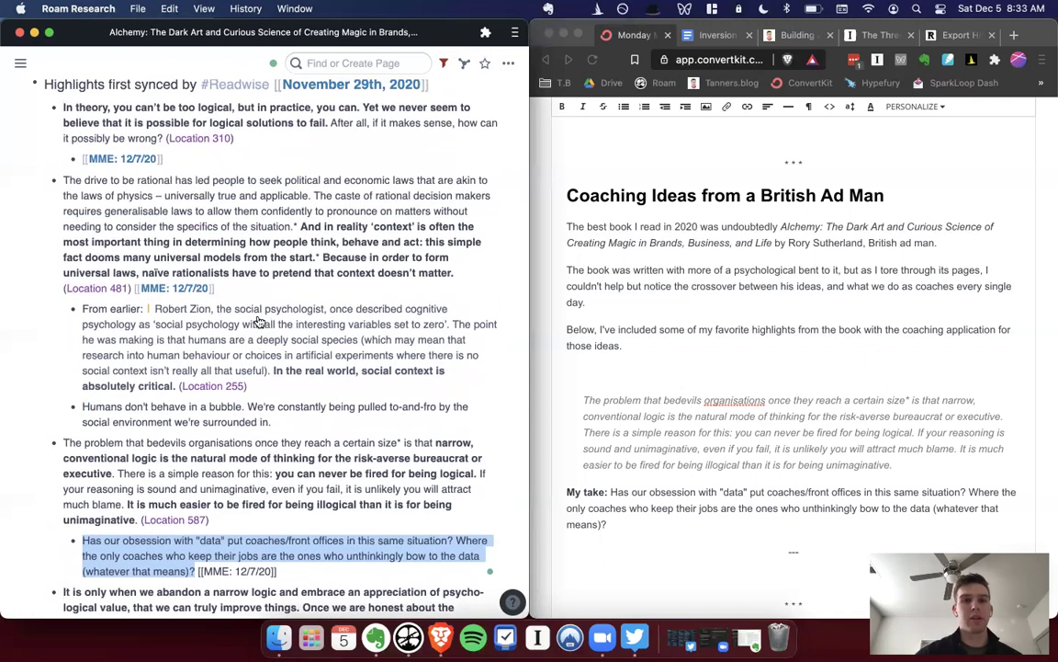
scroll(352, 284, "up", 4)
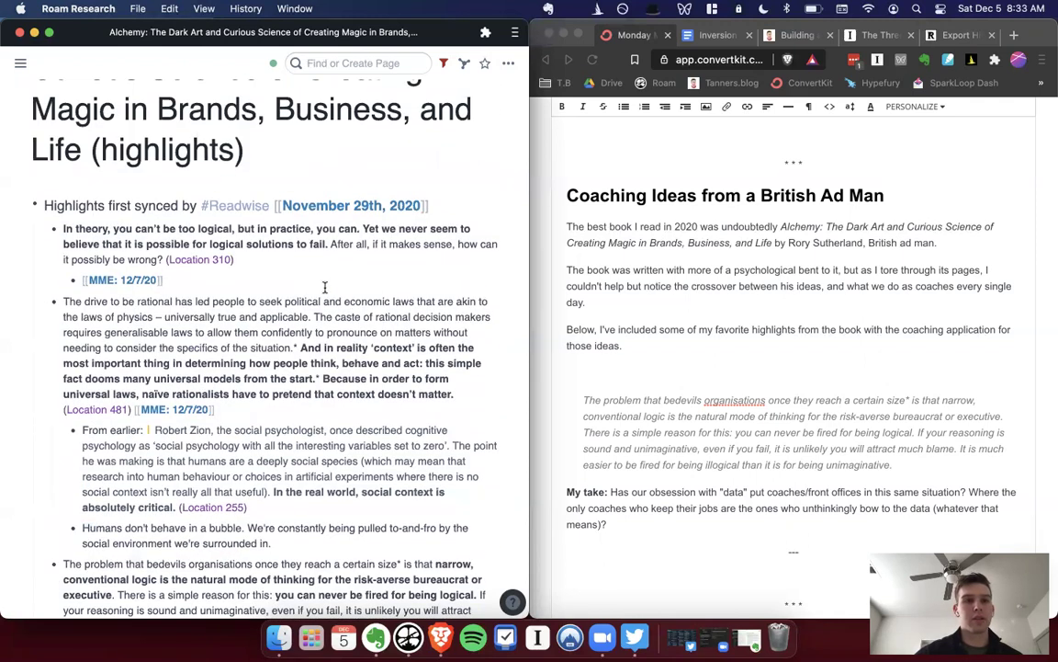
scroll(389, 299, "down", 1)
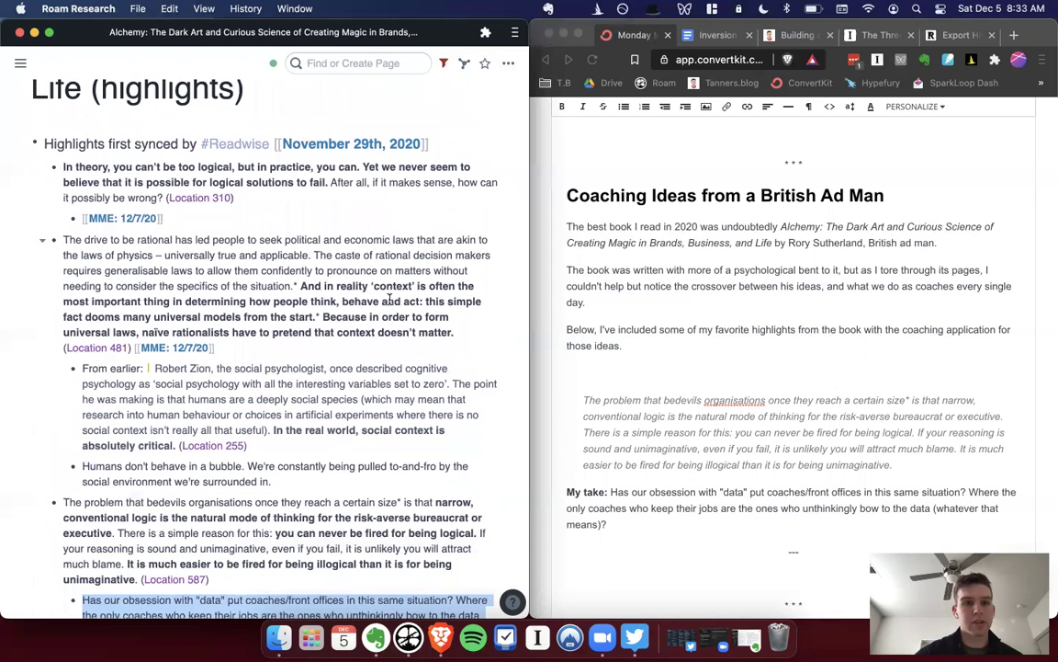
scroll(469, 324, "down", 4)
scroll(469, 323, "down", 10)
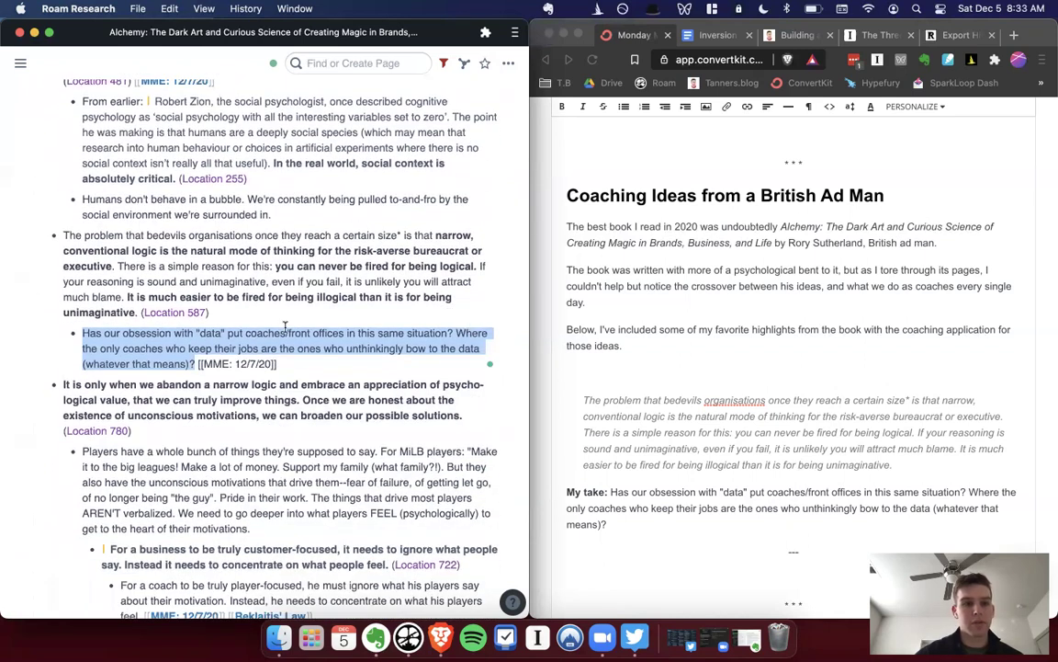
scroll(285, 326, "down", 10)
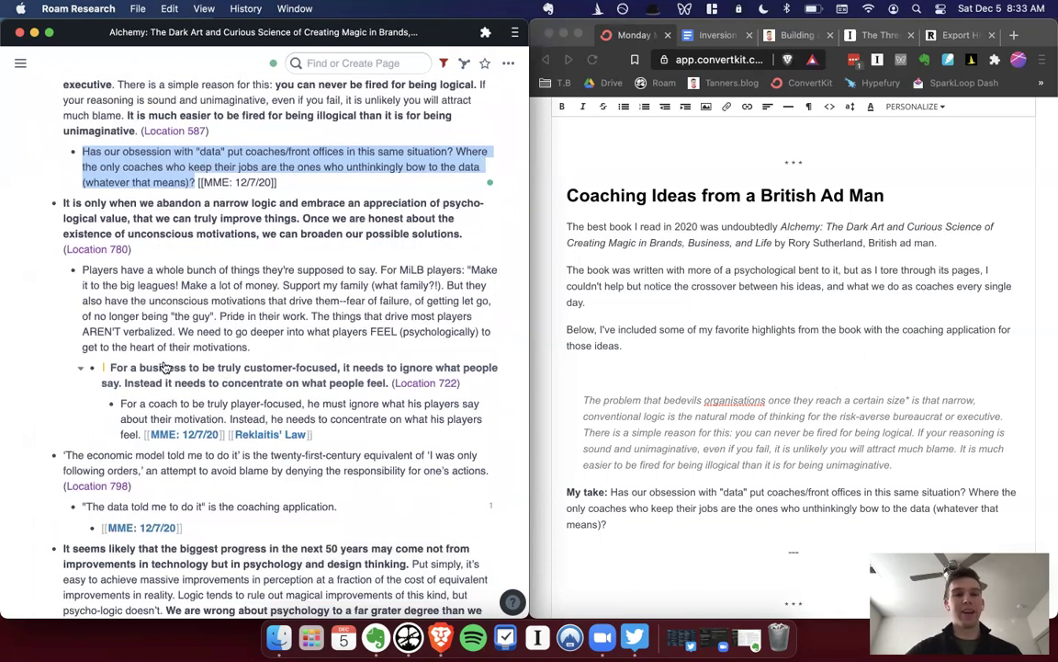
scroll(234, 378, "down", 3)
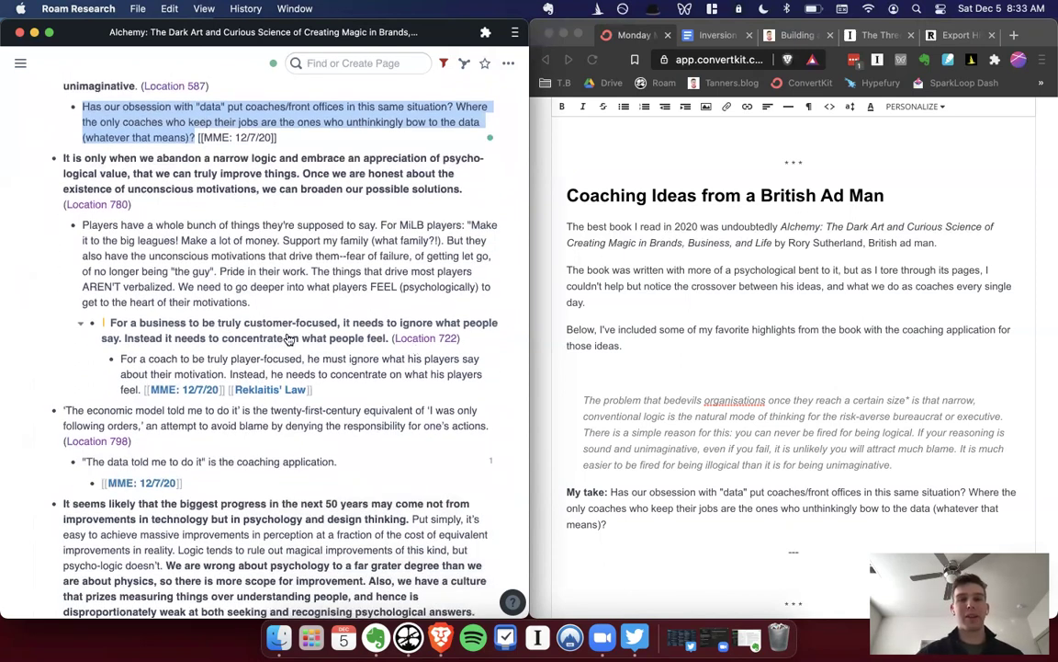